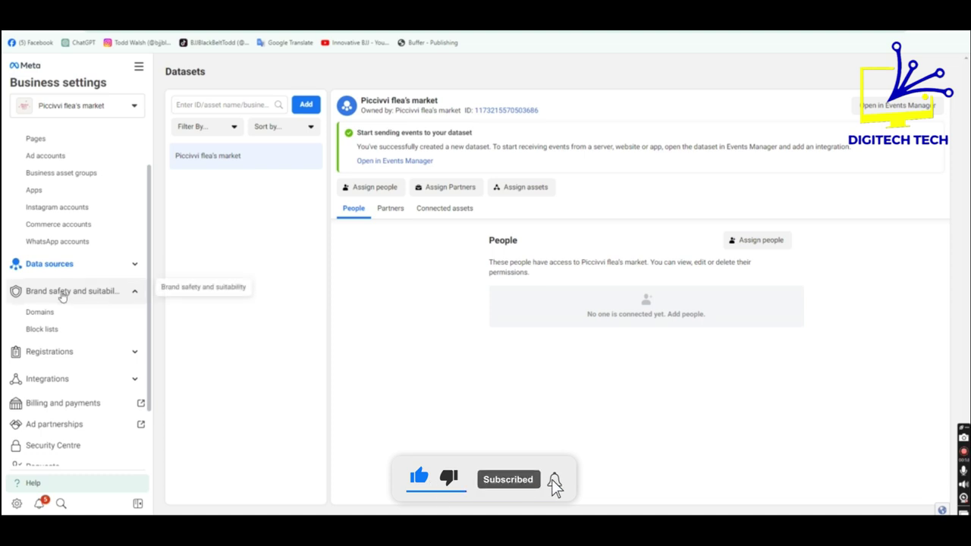
- Open the Domains list under Brand safety and suitability and look at the form for creating a new domain
left_click(34, 317)
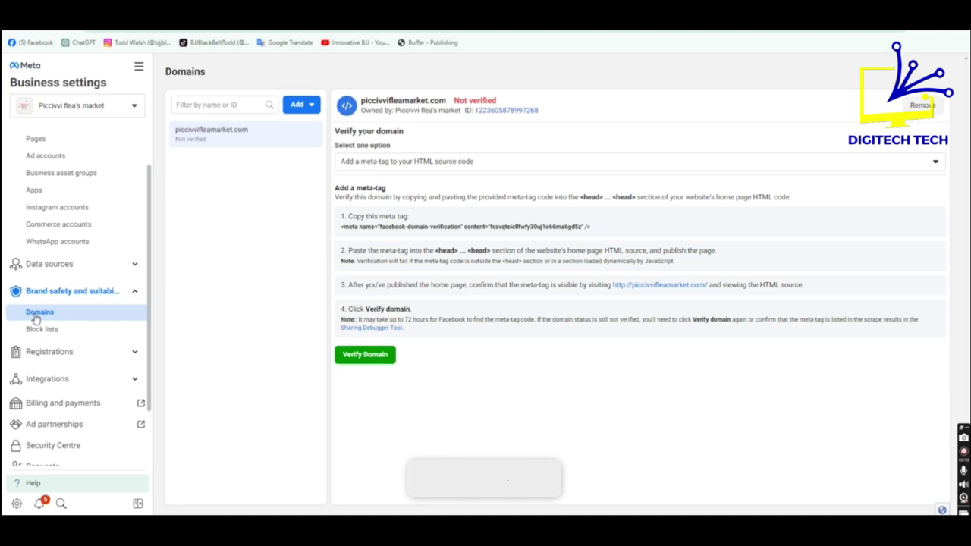
left_click(310, 105)
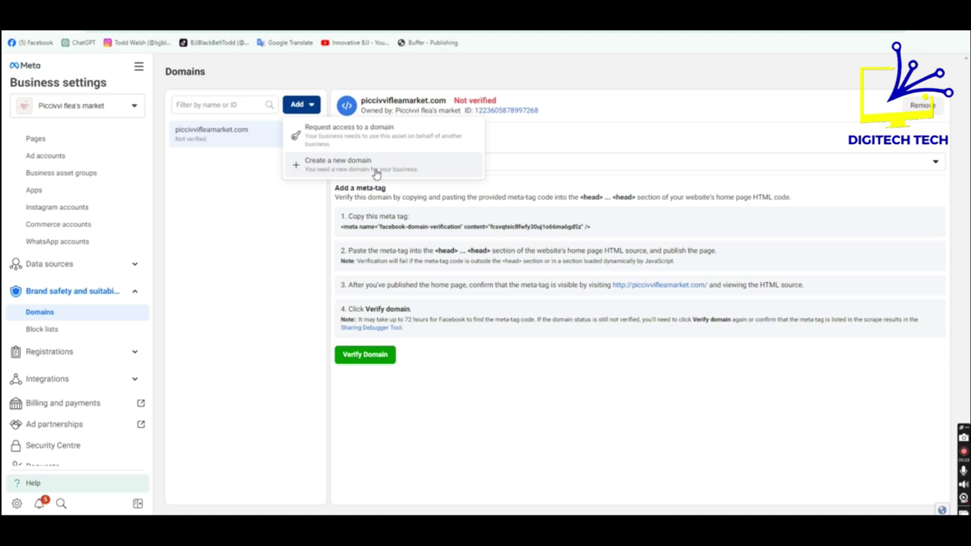
left_click(377, 173)
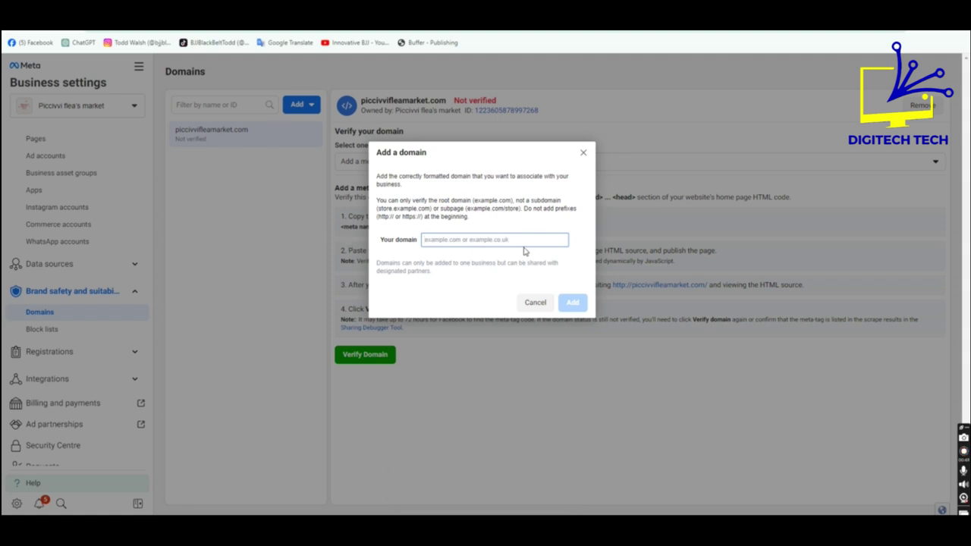
left_click(543, 305)
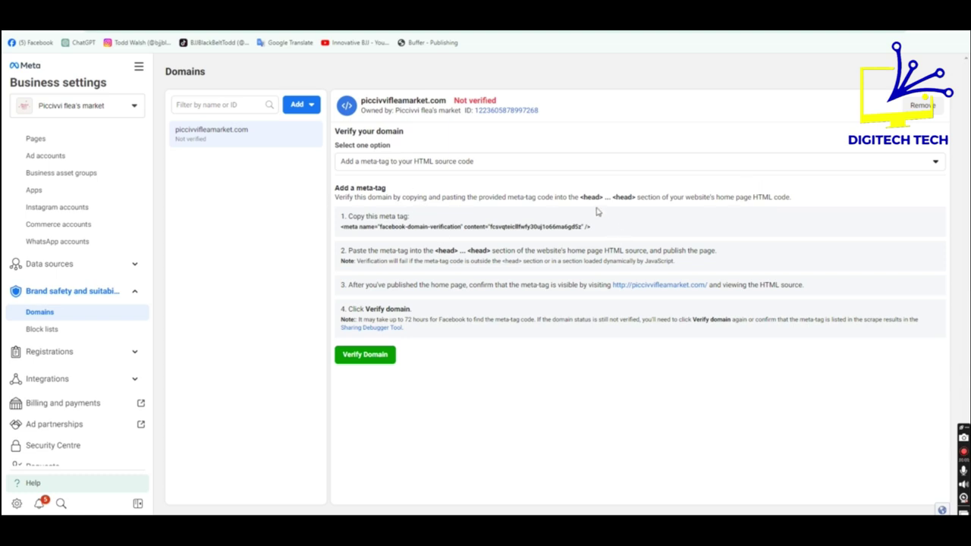
- Review the meta-tag verification instructions for piccivvifleamarket.com, focusing on the tag code and the required head section
left_click_drag(604, 200, 335, 198)
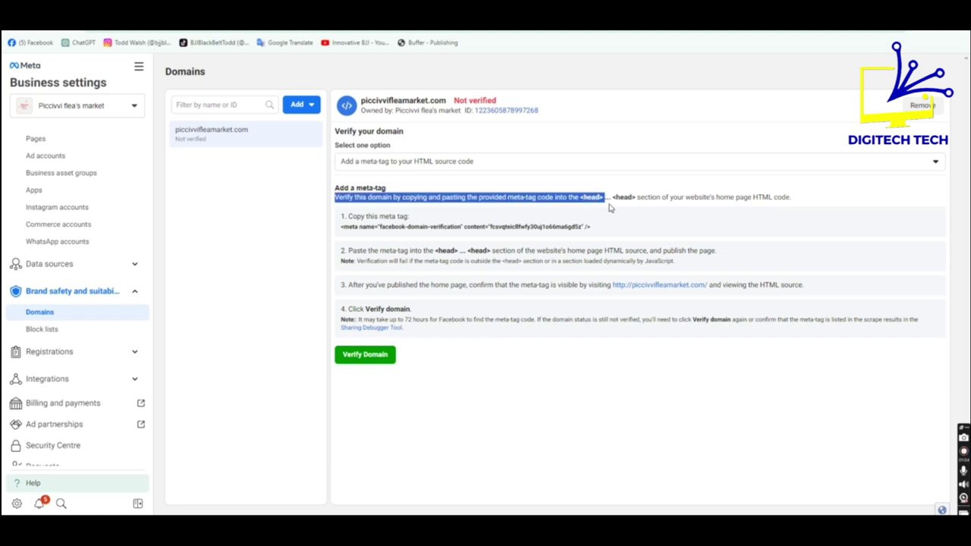
left_click(605, 199)
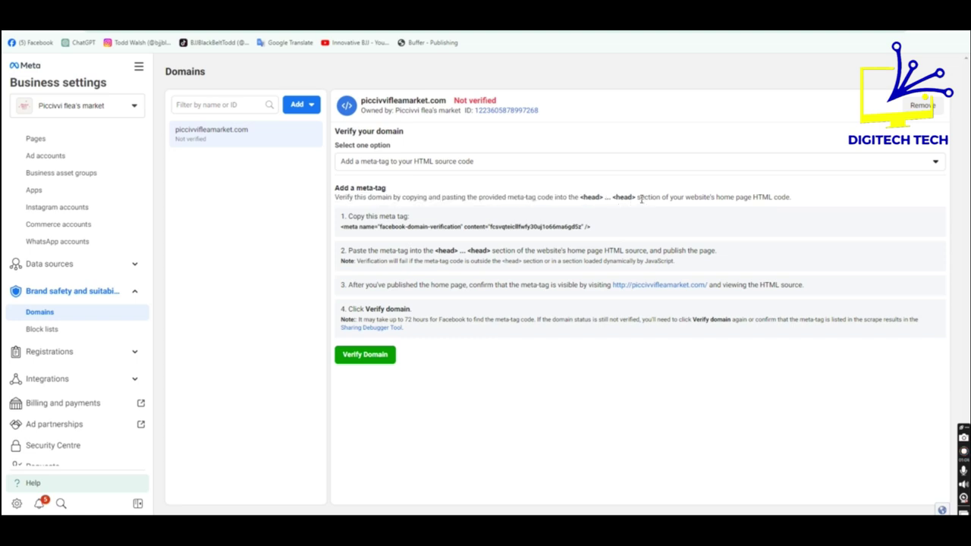
double_click(607, 198)
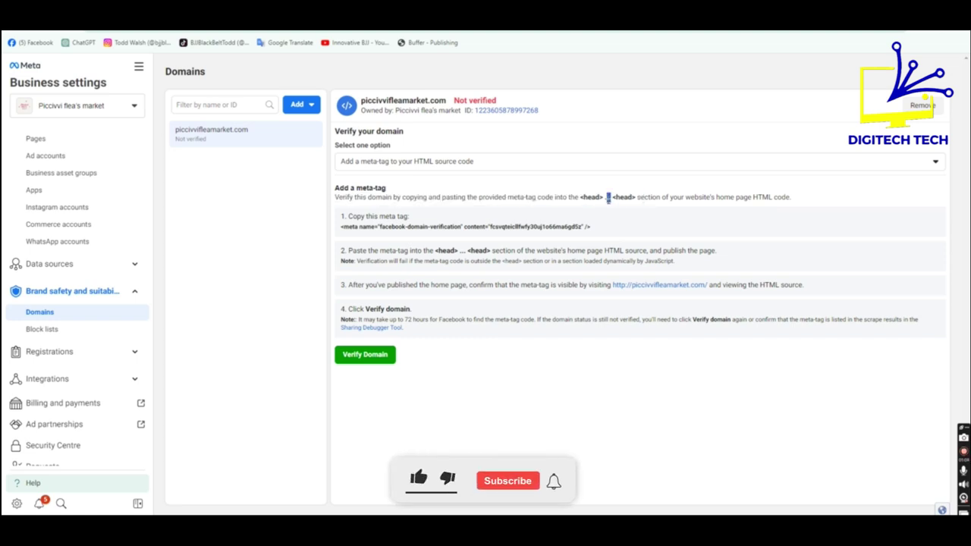
left_click(357, 228)
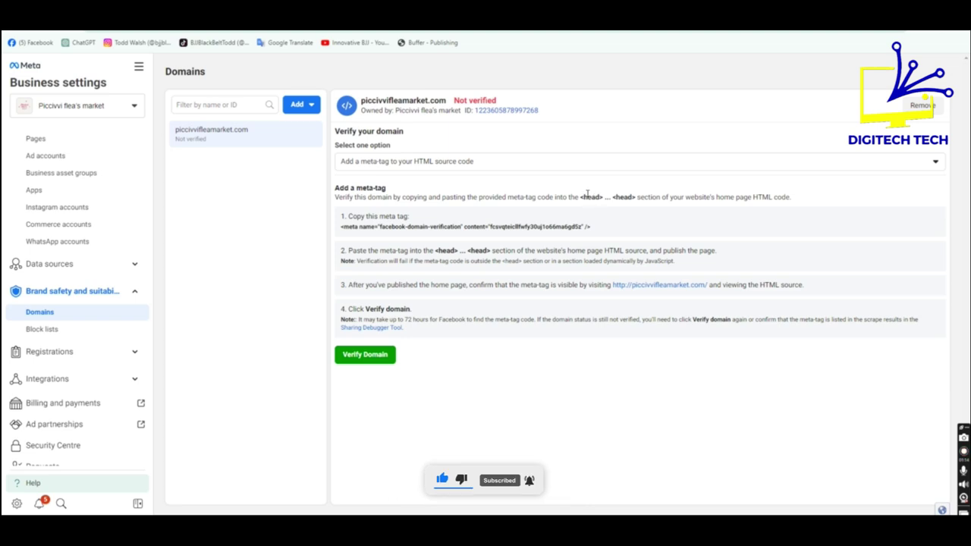
left_click_drag(581, 197, 636, 195)
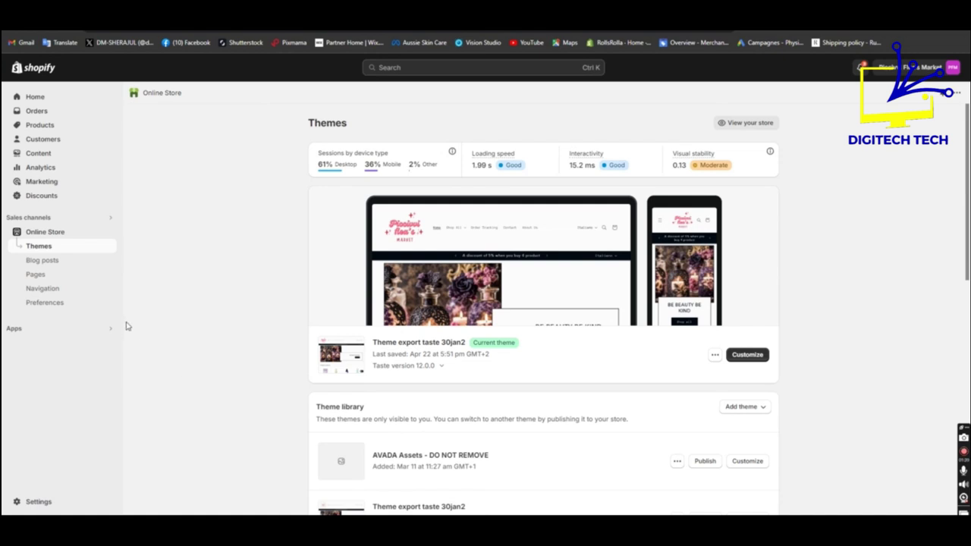
- Switch to the Shopify admin and open the code of the current theme, Theme export taste 30jan2
left_click(39, 236)
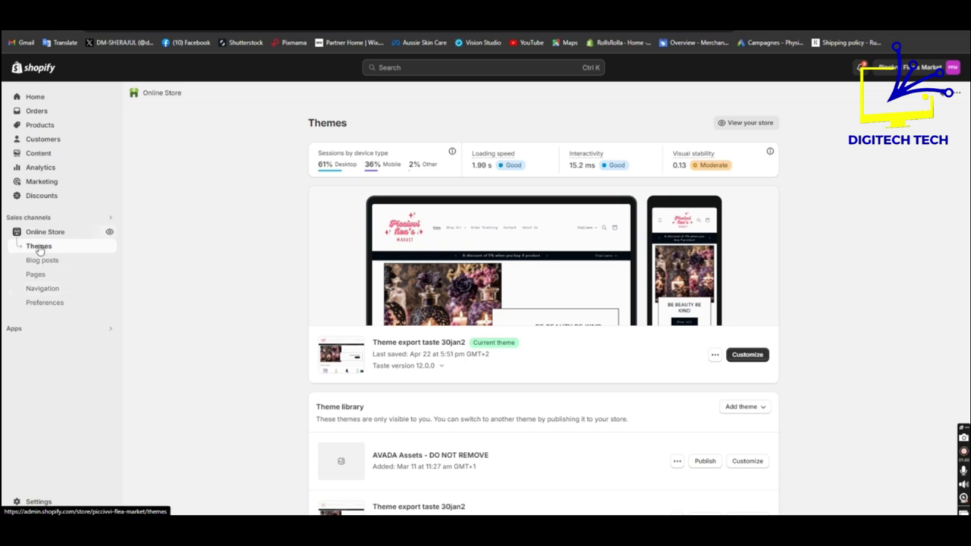
left_click(716, 356)
left_click(715, 357)
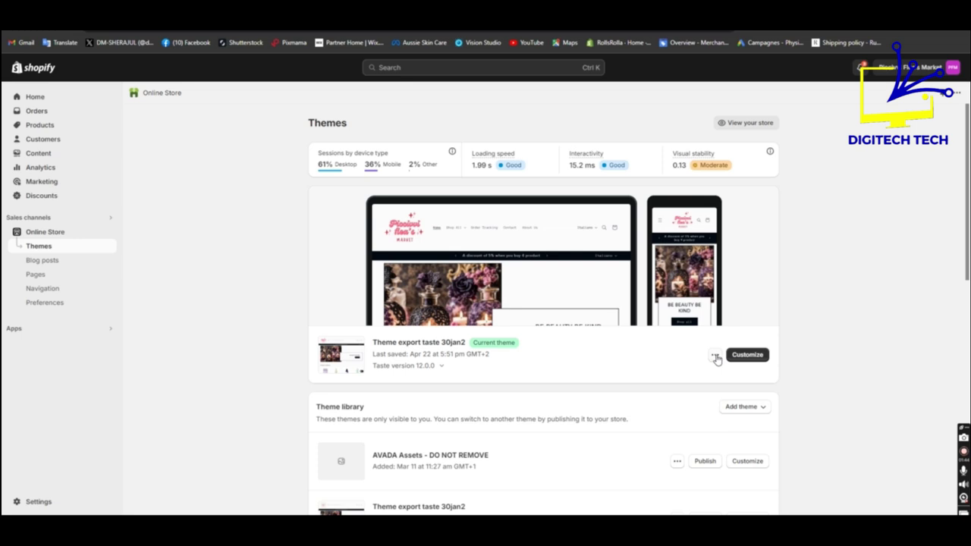
left_click(713, 357)
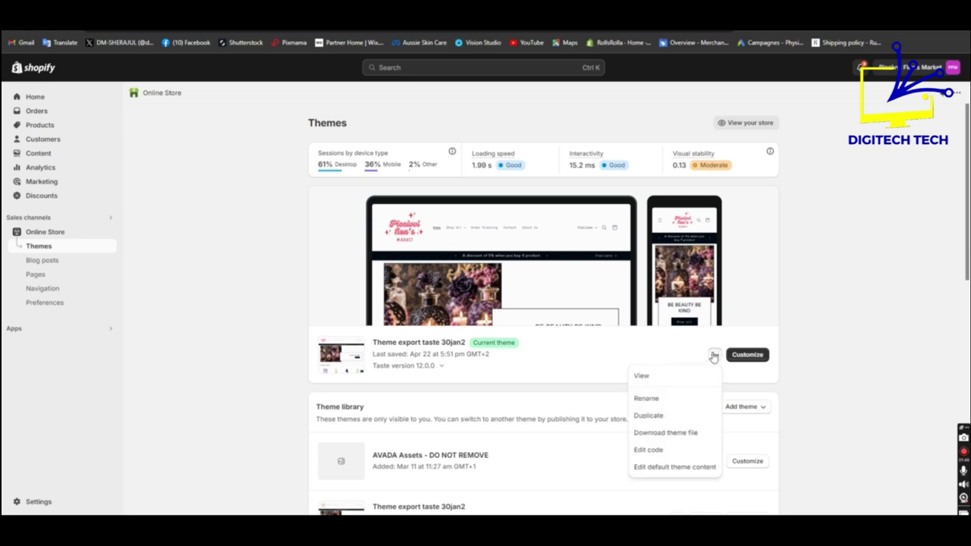
left_click(654, 451)
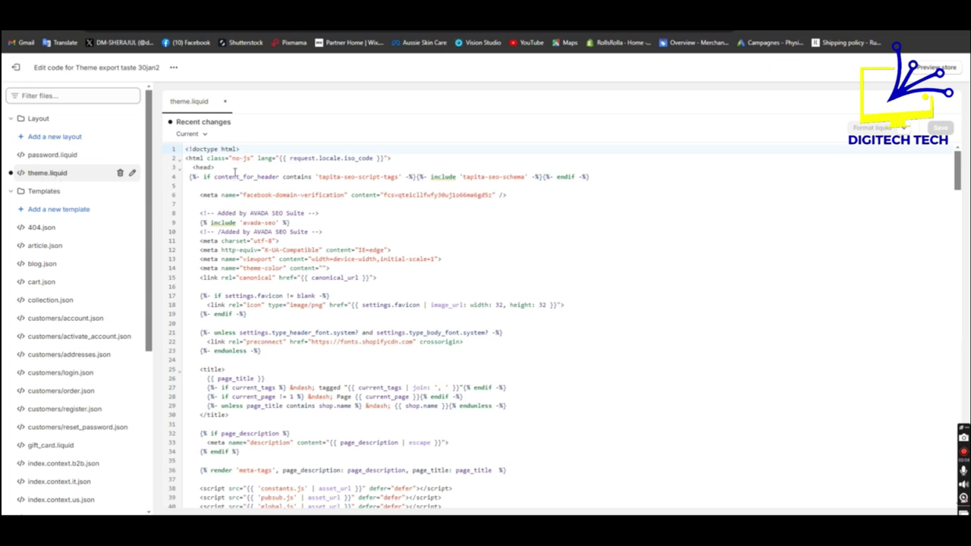
- Inspect the opening head tag and the facebook-domain-verification meta tag in theme.liquid, and leave the code editor
left_click_drag(216, 167, 195, 165)
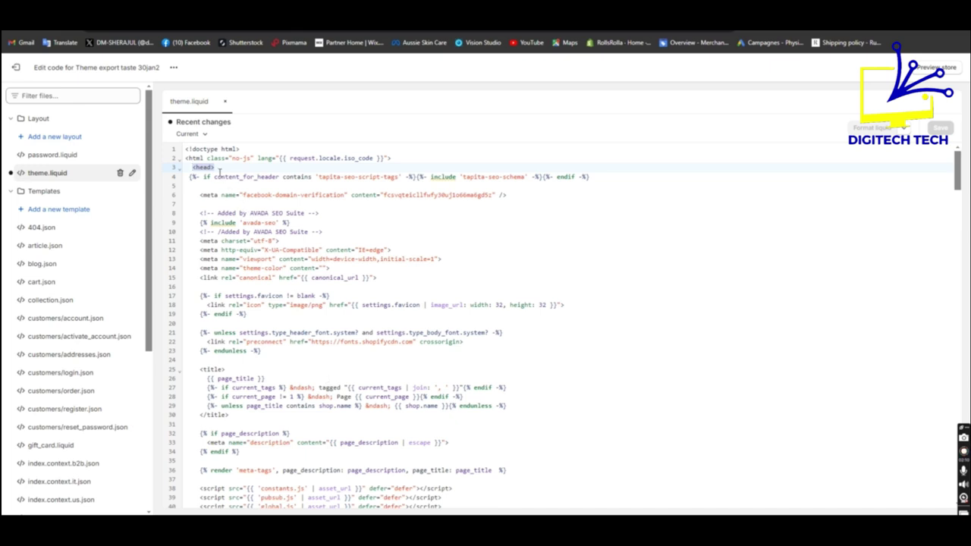
left_click_drag(200, 194, 507, 195)
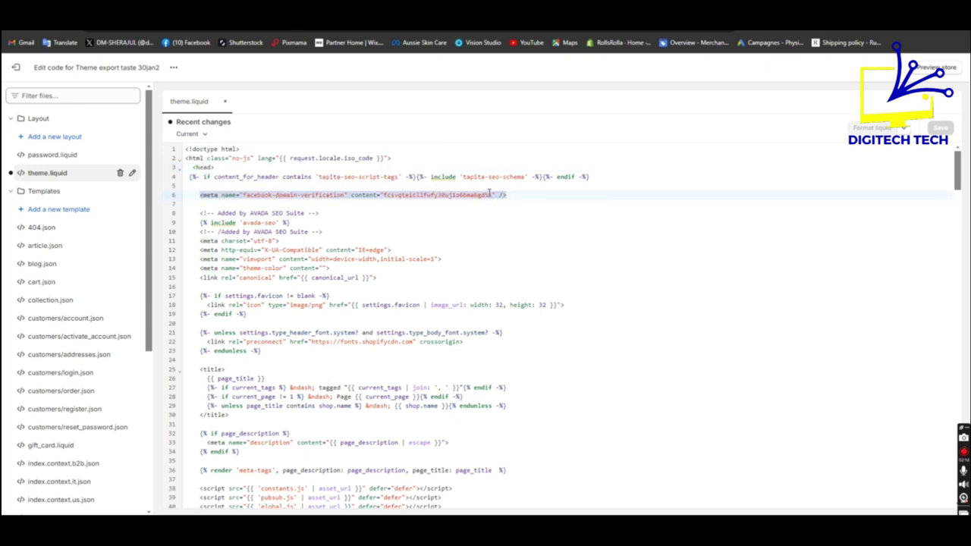
right_click(487, 194)
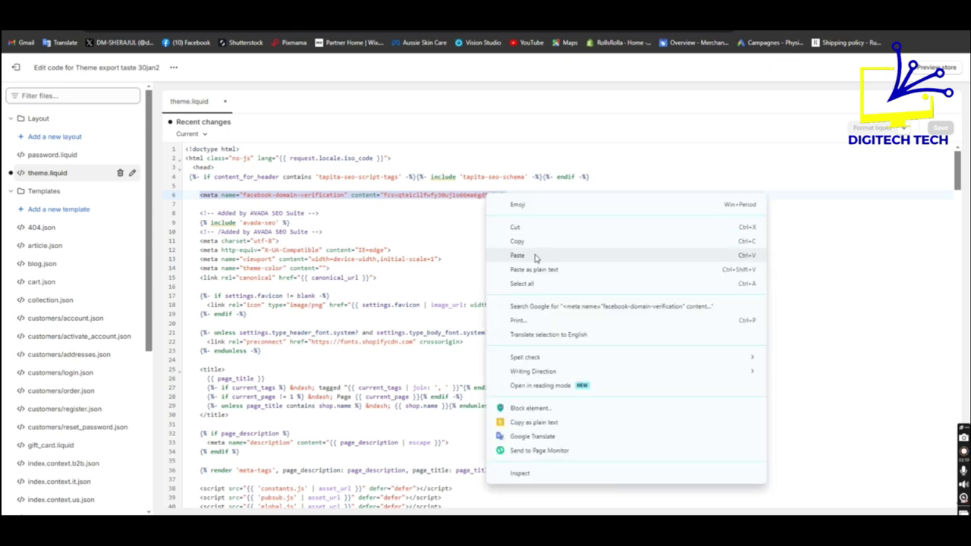
left_click(449, 199)
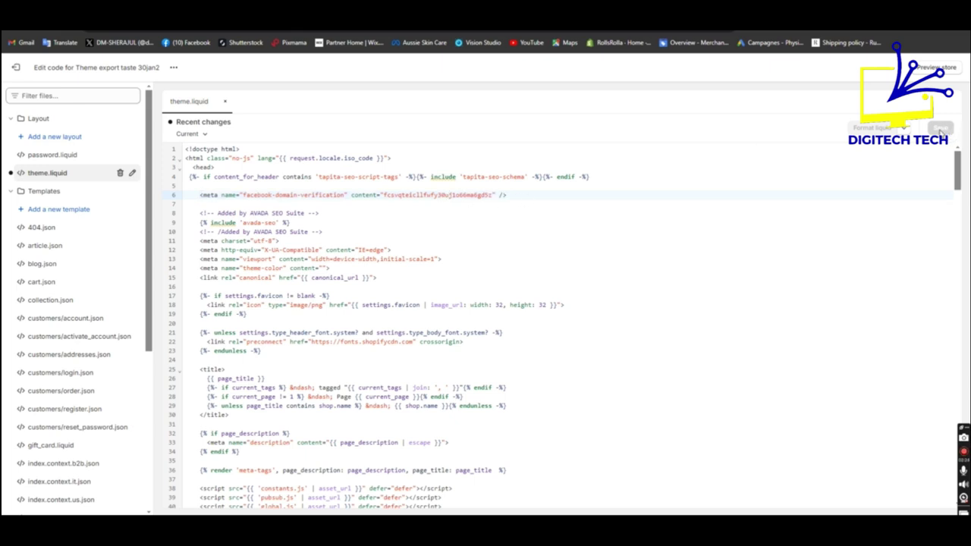
left_click(17, 70)
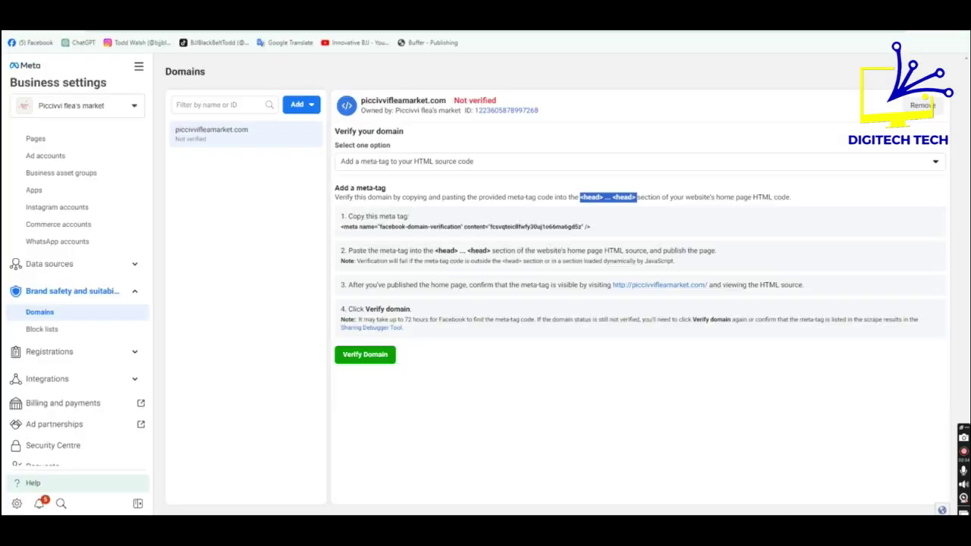
- Switch back to Meta Business settings and try to verify the domain piccivvifleamarket.com
left_click(483, 370)
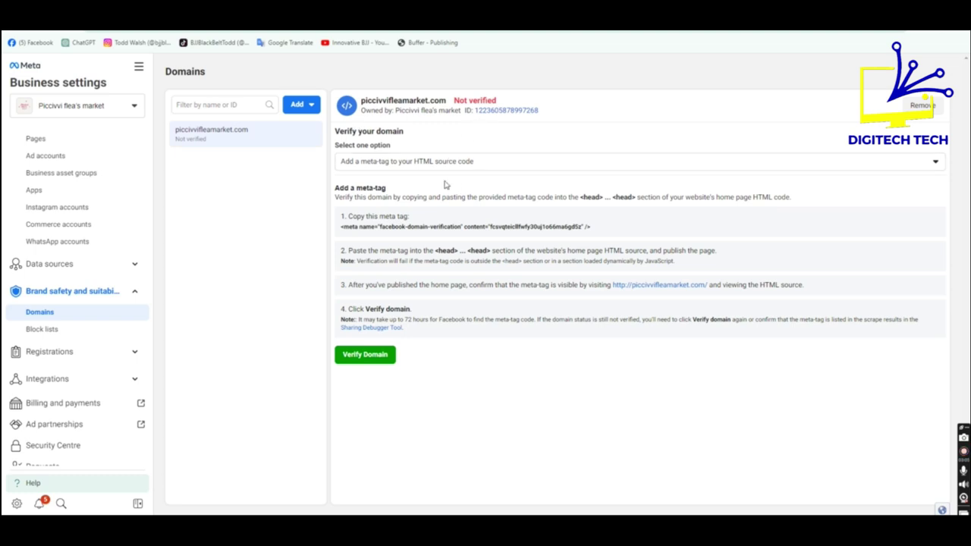
left_click(365, 358)
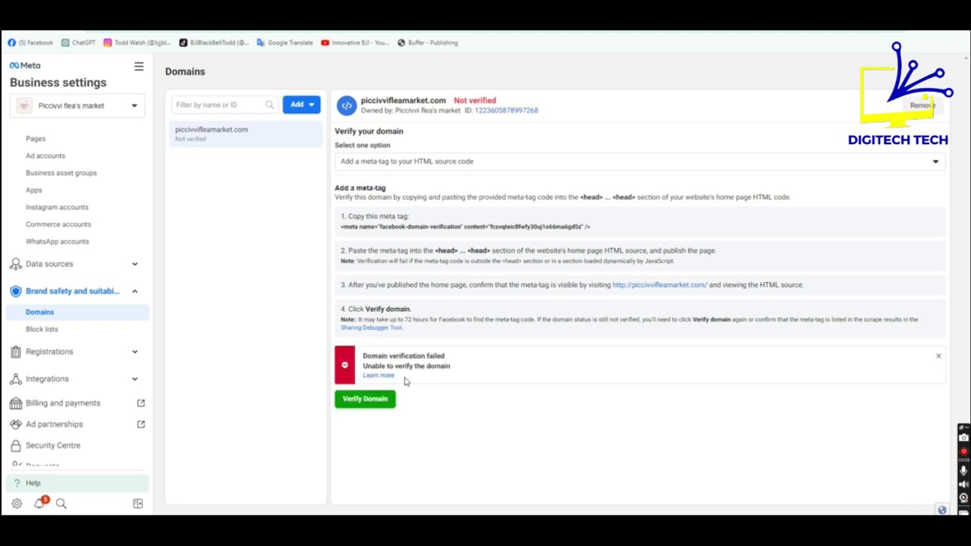
left_click_drag(453, 368, 377, 356)
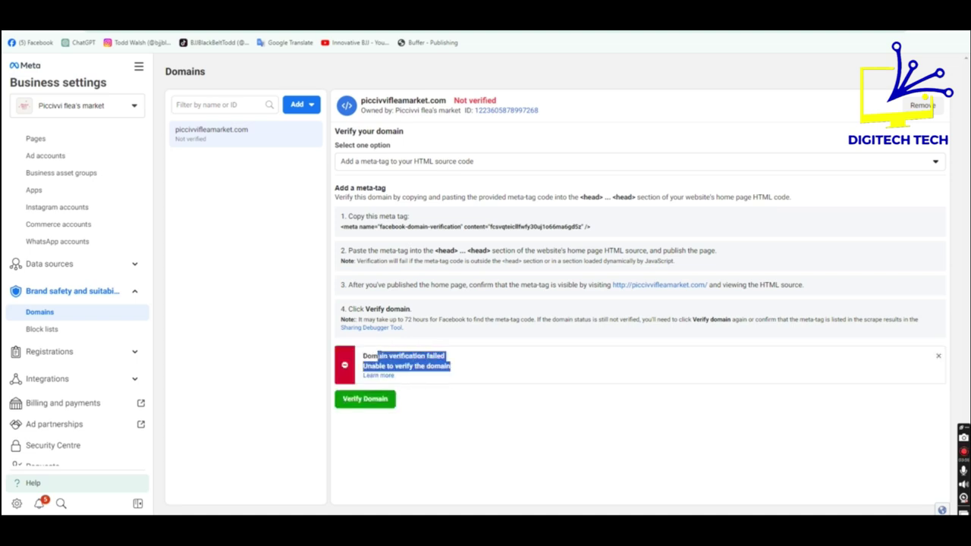
left_click(423, 412)
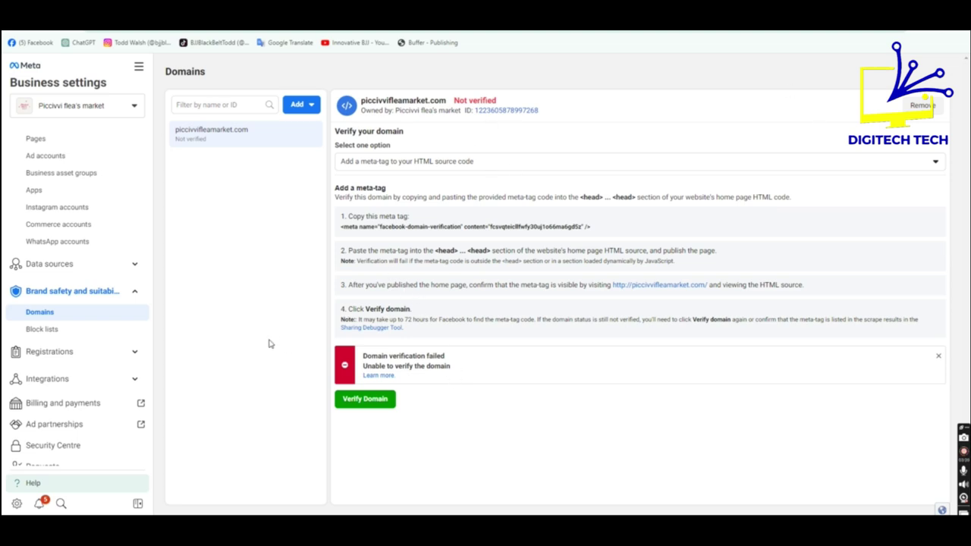
- Expand Data sources, visit Pixels and Datasets, and look at the form for creating a new dataset
left_click(68, 271)
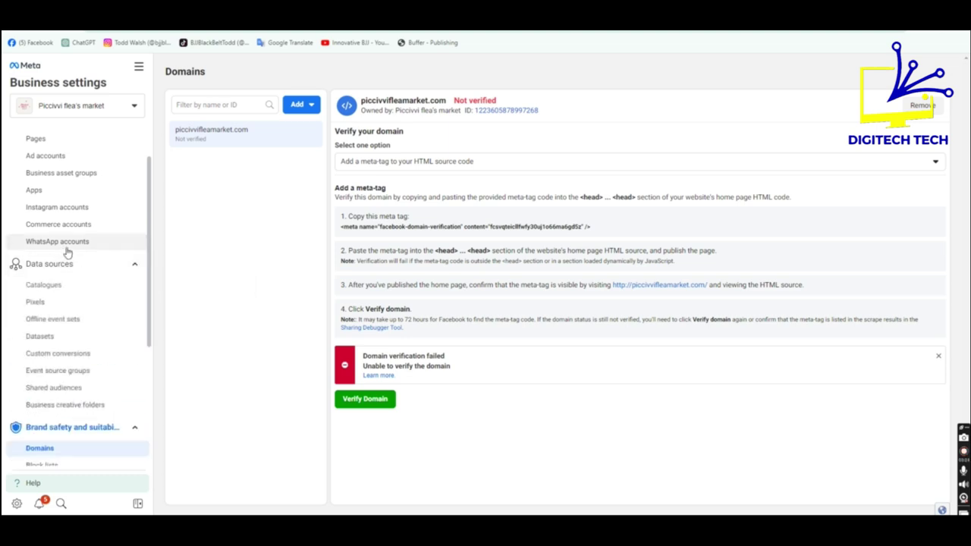
left_click(48, 304)
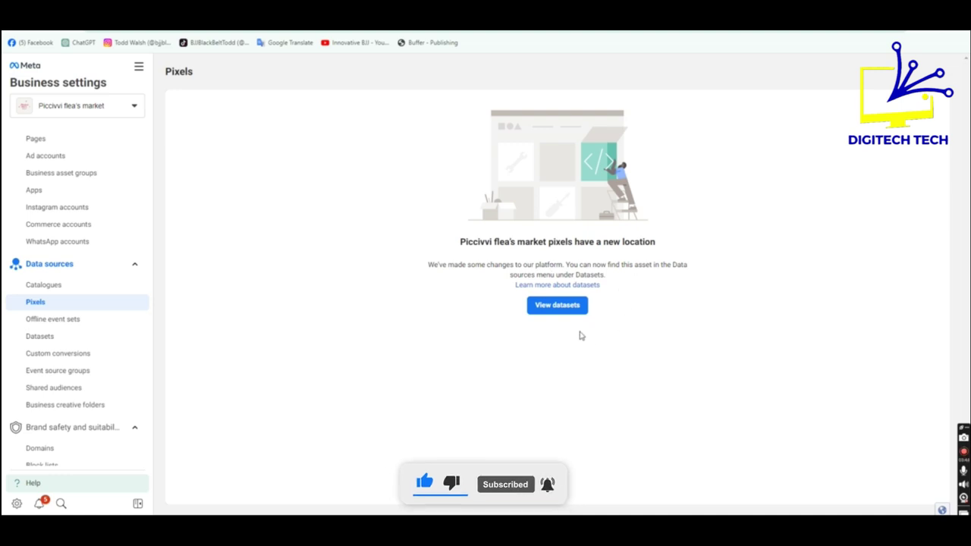
left_click(40, 336)
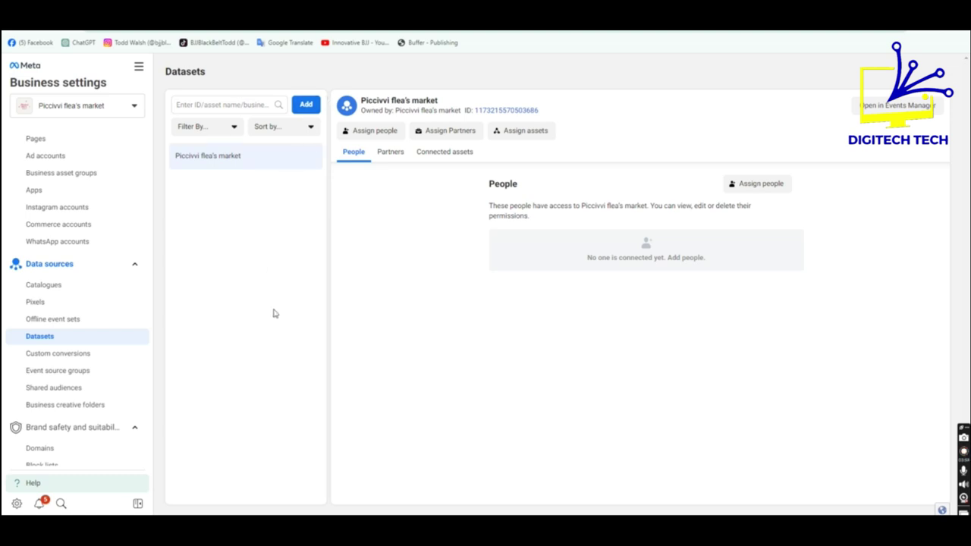
left_click(302, 109)
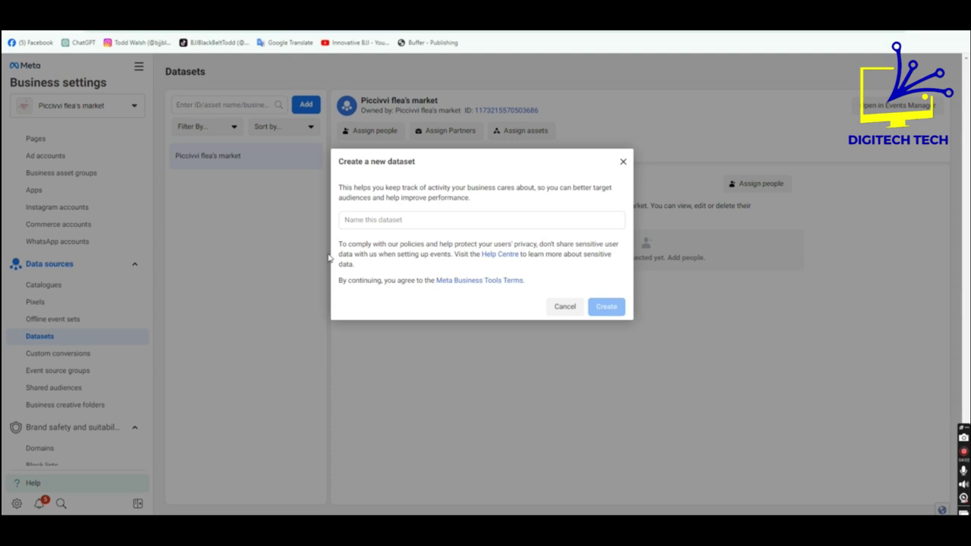
left_click(577, 306)
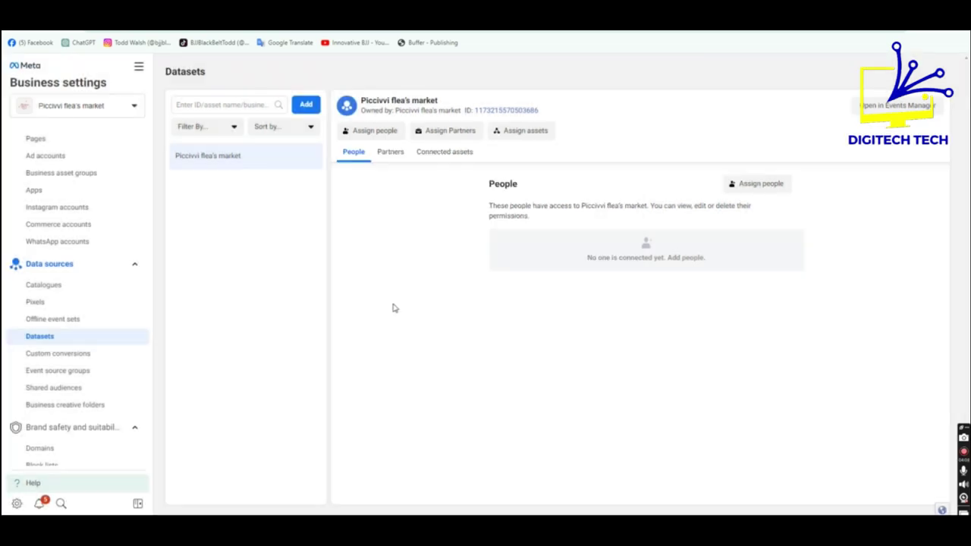
- Go from the Pixels page to its linked datasets and check the name field of the new dataset form
left_click(36, 302)
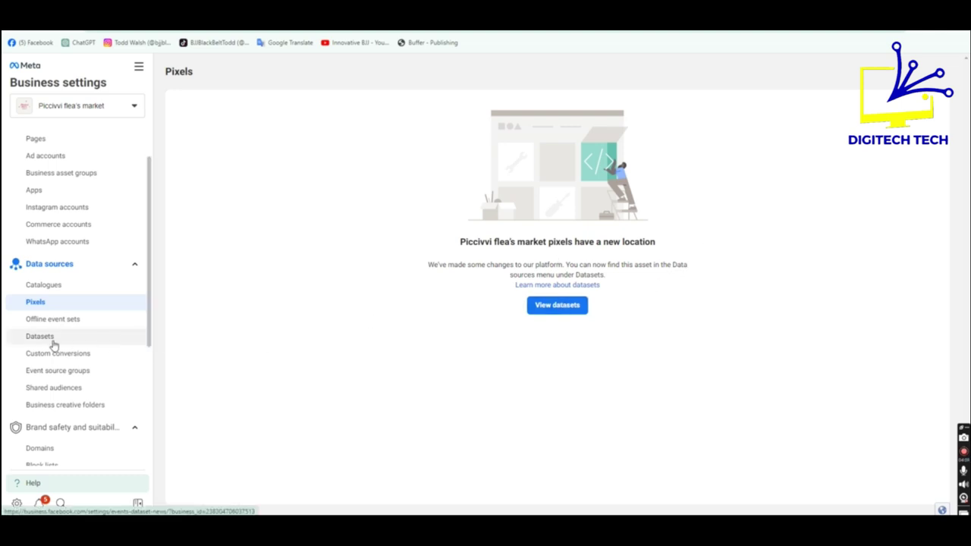
left_click(557, 306)
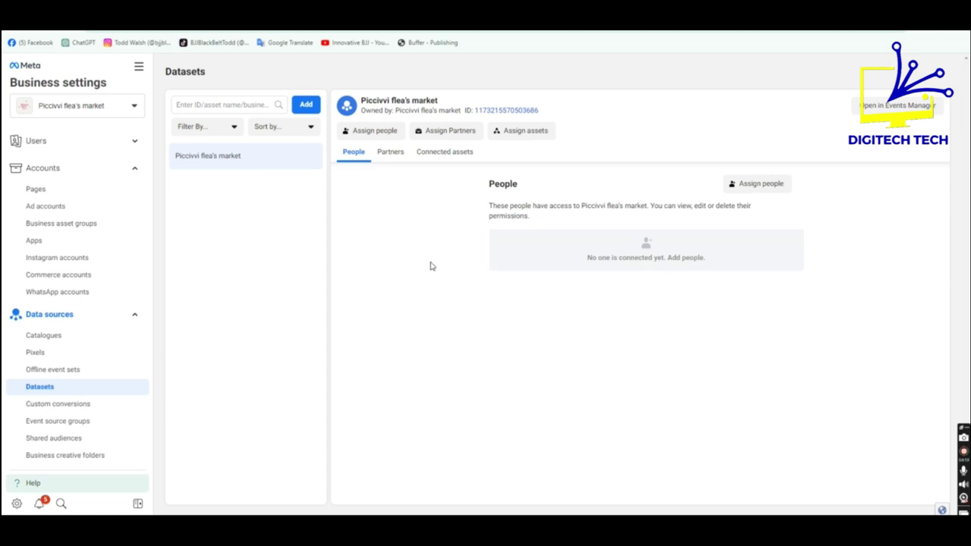
left_click(306, 105)
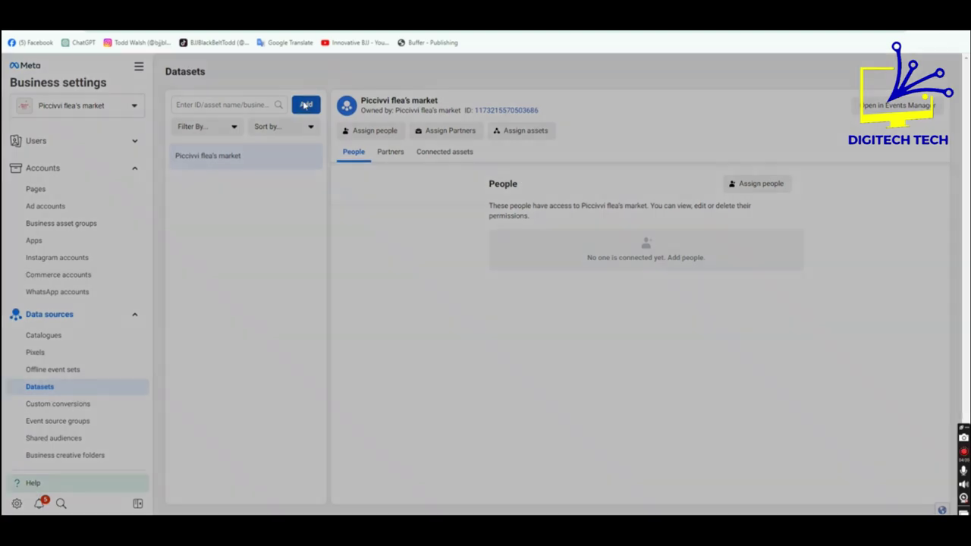
left_click(410, 280)
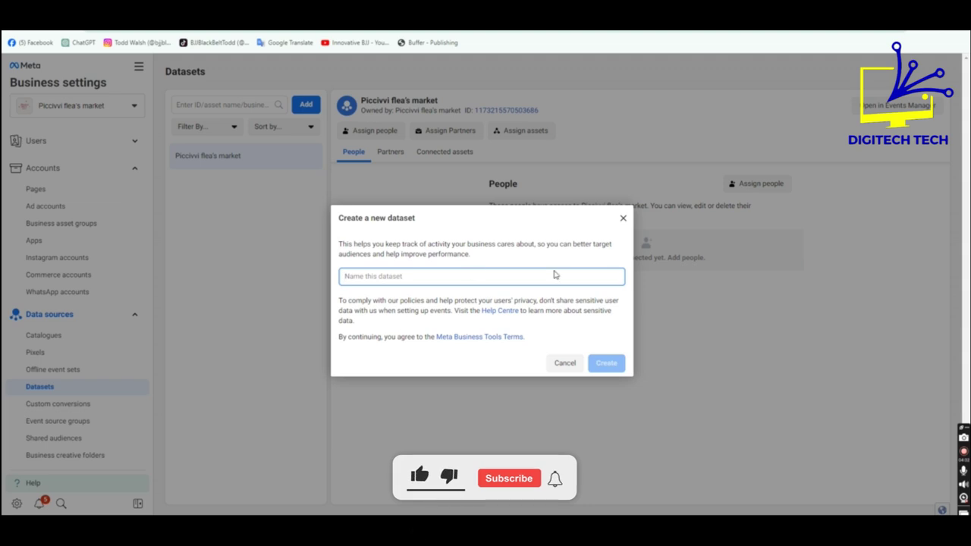
left_click(567, 370)
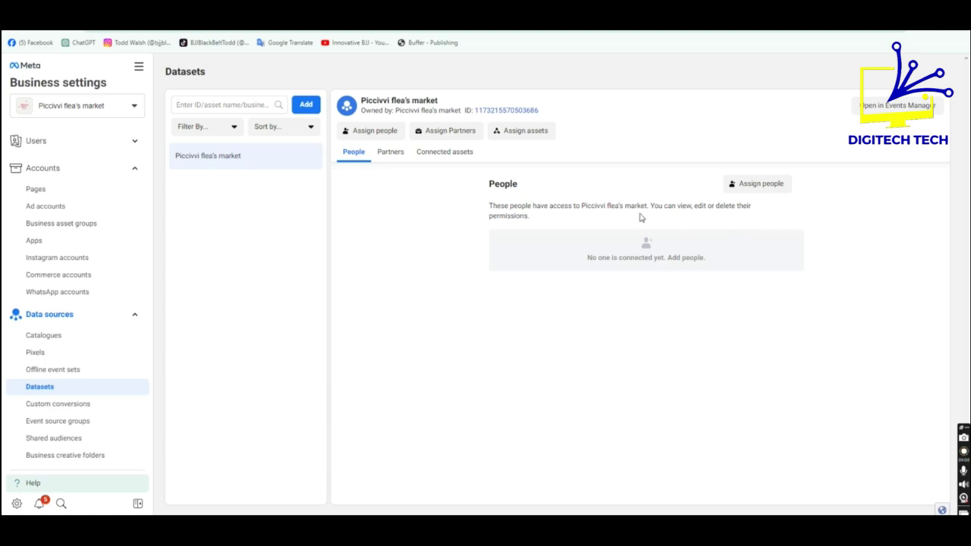
- Assign all listed people to the Piccivvi flea's market dataset with both Use event dataset and Manage events dataset access
left_click(767, 188)
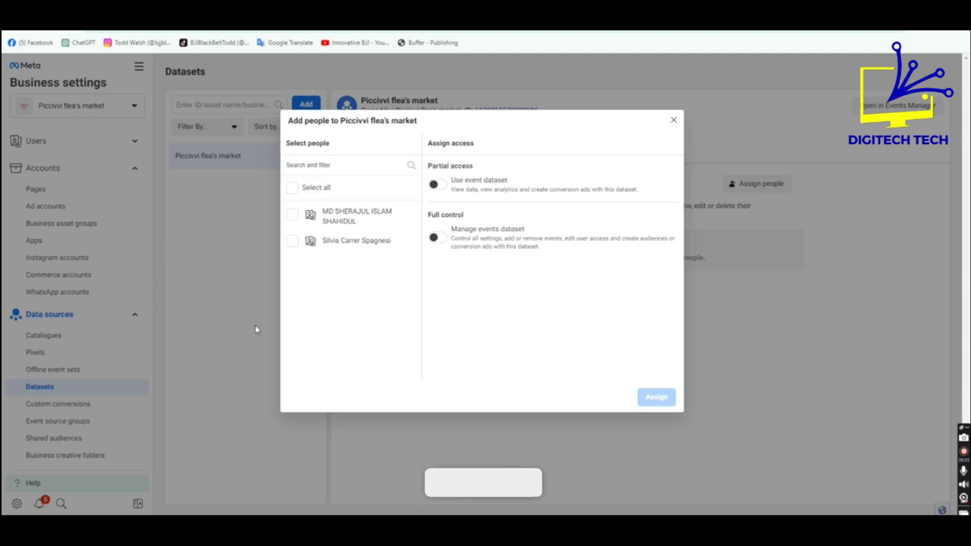
left_click(293, 187)
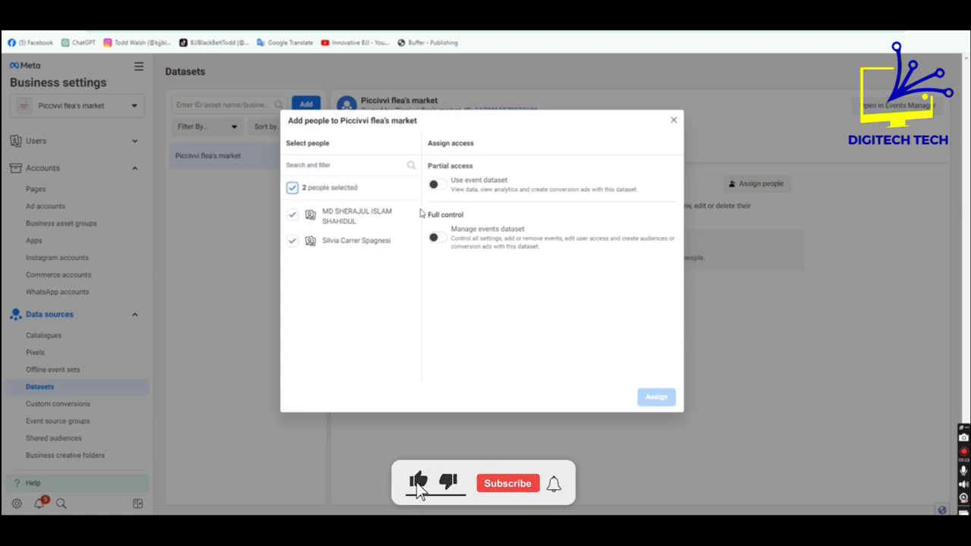
left_click(437, 187)
left_click(436, 238)
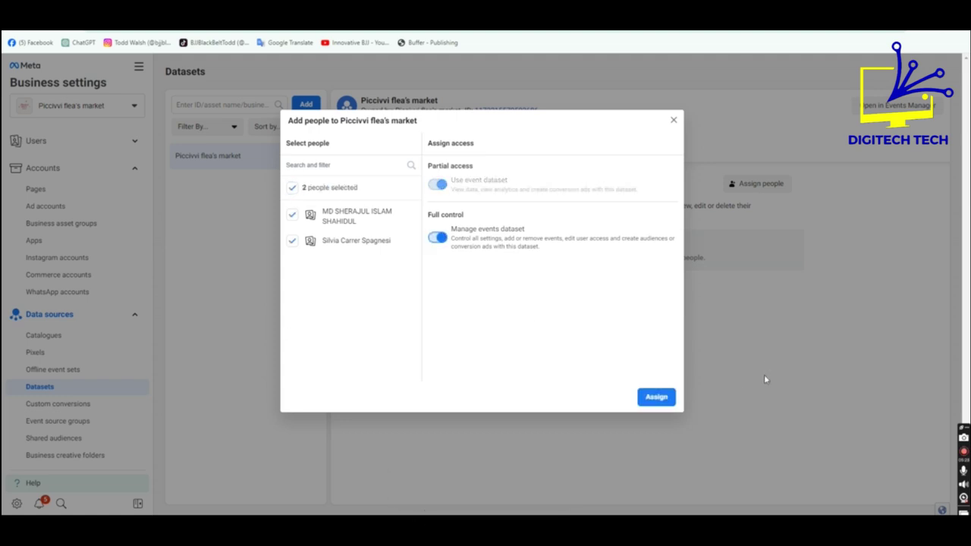
left_click(657, 397)
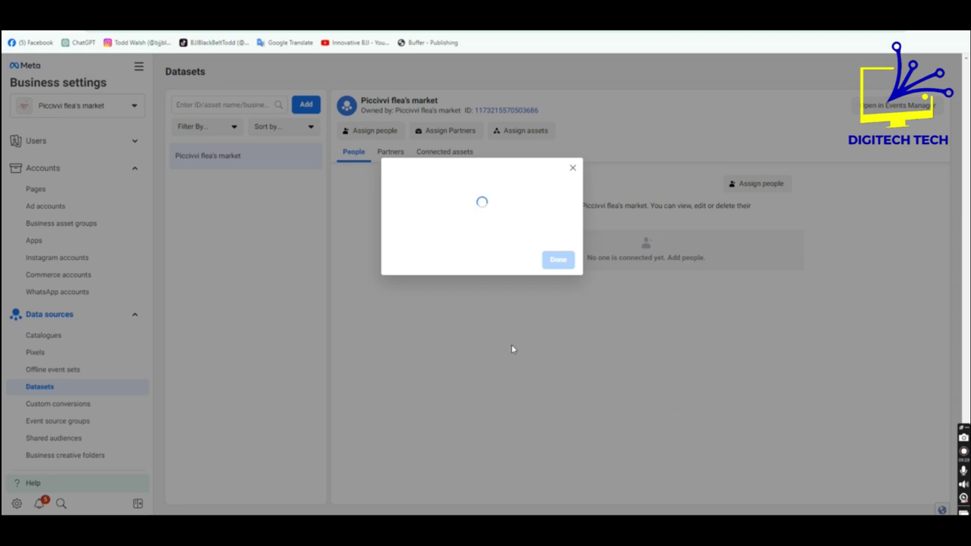
left_click(559, 252)
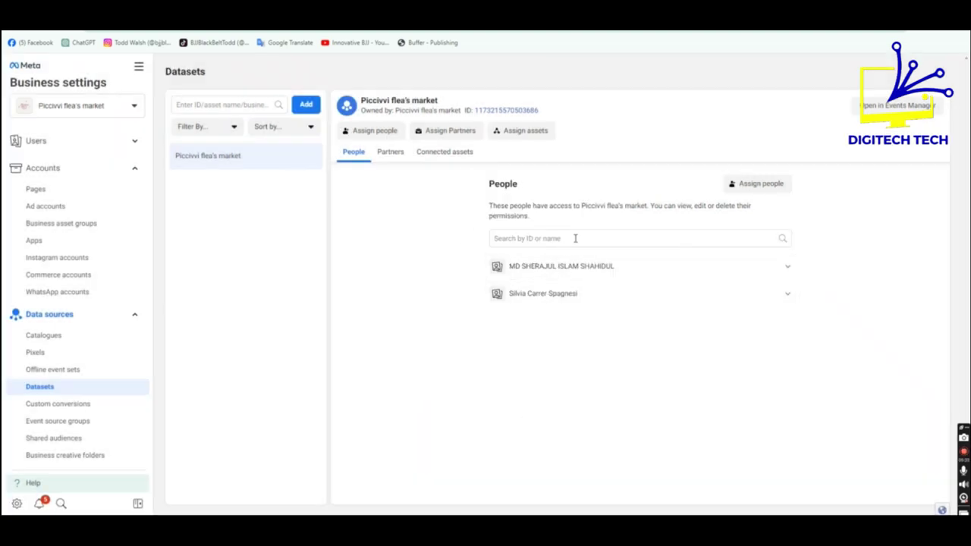
- Check the dataset's partners, and connect the Piccivvifleasmarket ad account to the dataset as an asset
left_click(391, 156)
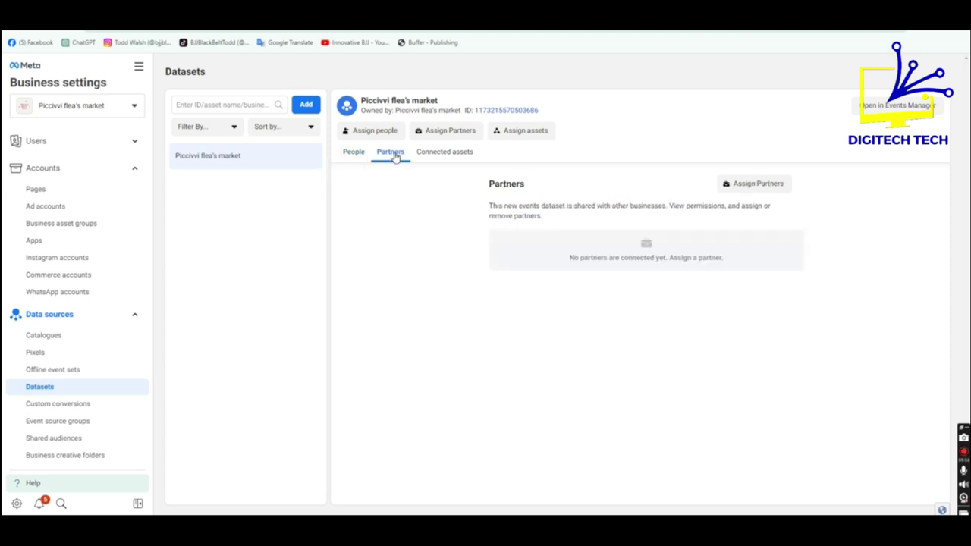
left_click(453, 156)
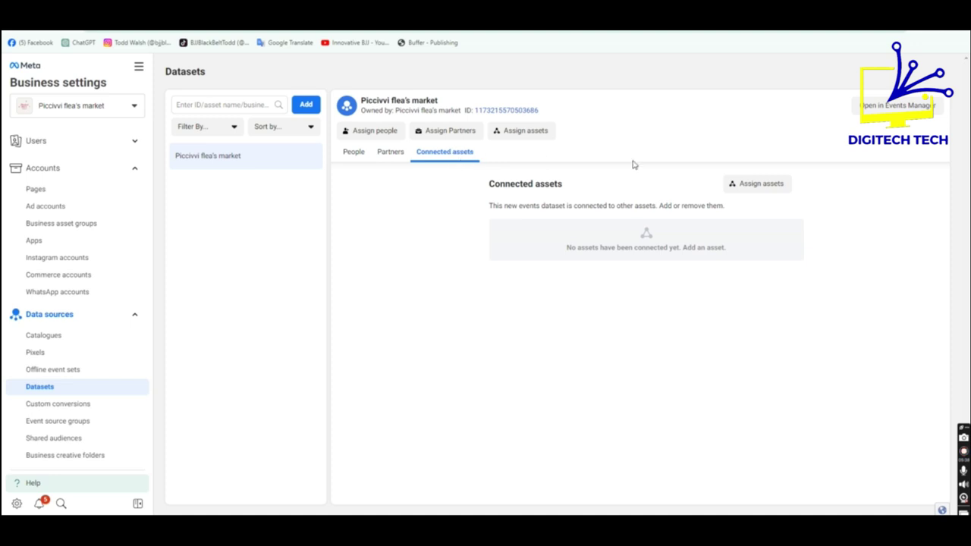
left_click(772, 184)
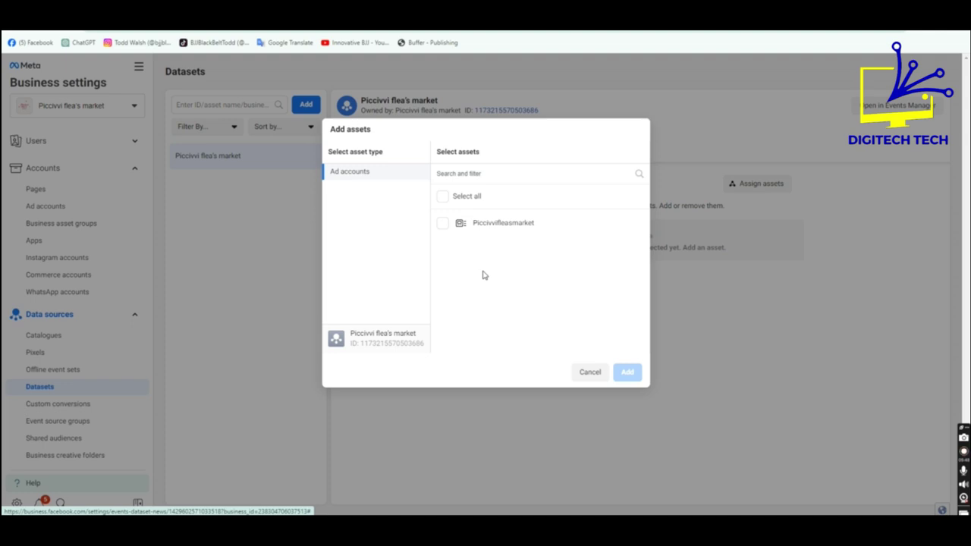
left_click(443, 196)
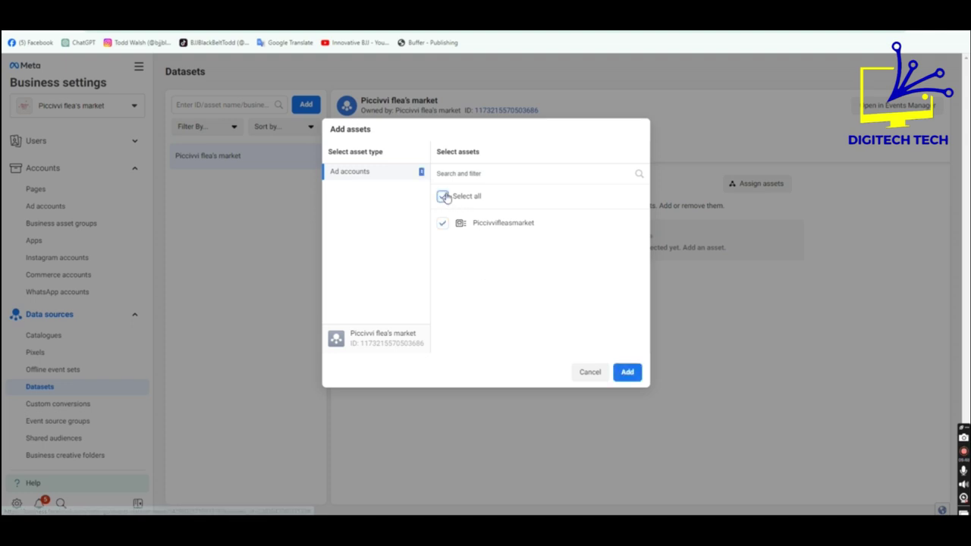
left_click(627, 372)
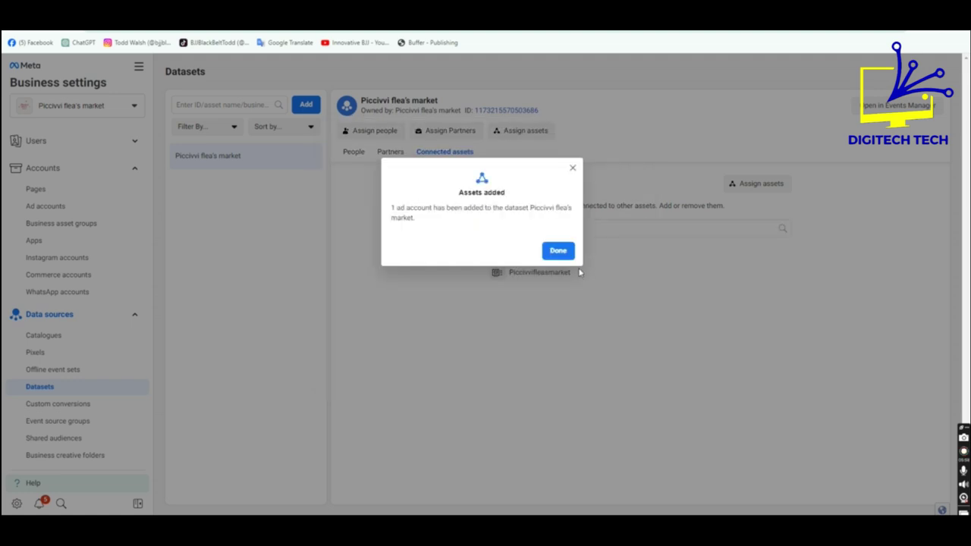
left_click(561, 255)
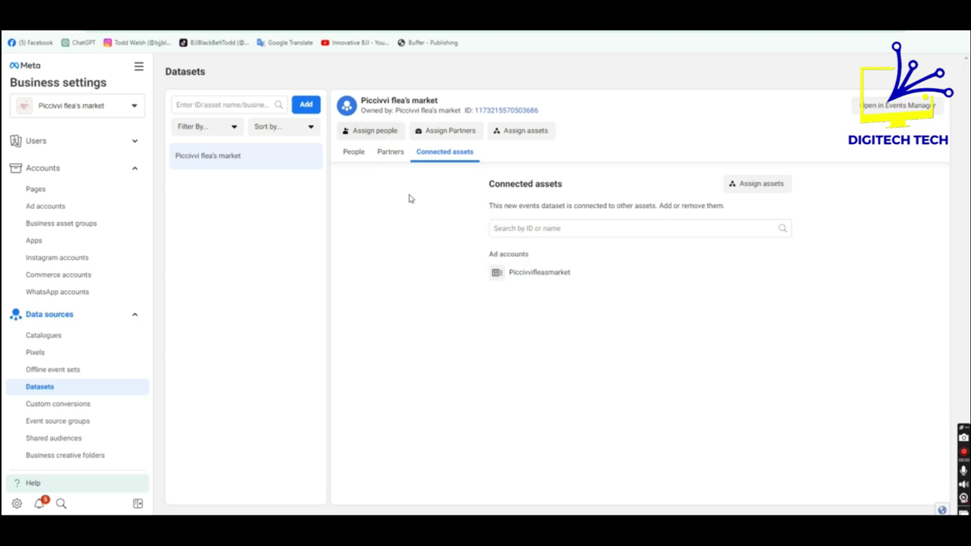
- Review the people assigned to the dataset and its connected assets, ending on the people list
left_click(355, 155)
left_click(451, 160)
left_click(354, 157)
left_click(455, 158)
left_click(361, 159)
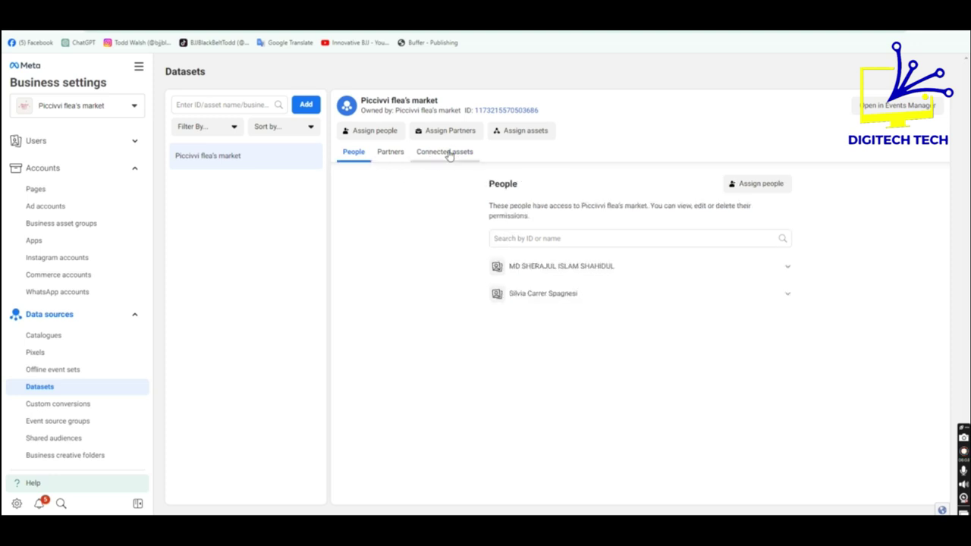
left_click(449, 155)
left_click(362, 157)
left_click(459, 157)
left_click(351, 158)
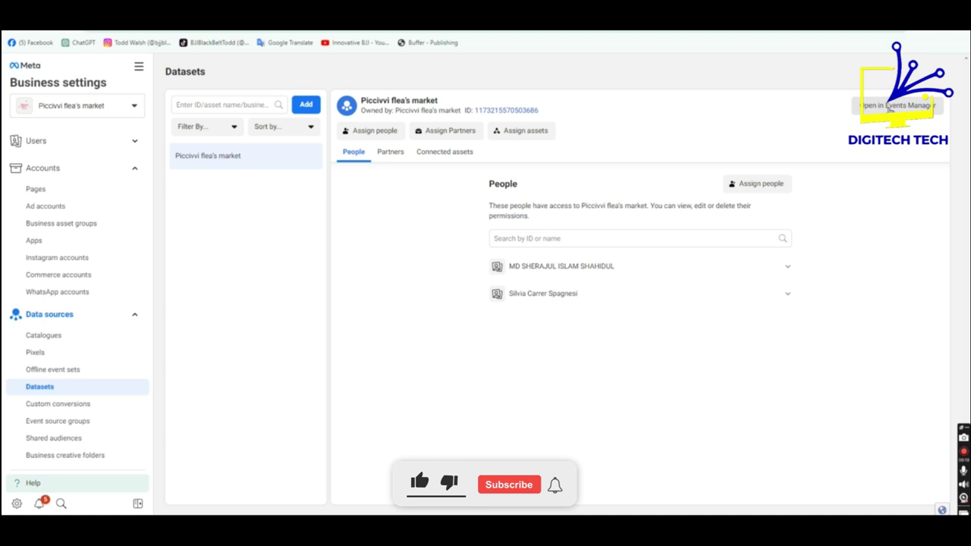
- Open the dataset in Events Manager, look over its event setup options, and dismiss the web campaigns notice
left_click(915, 109)
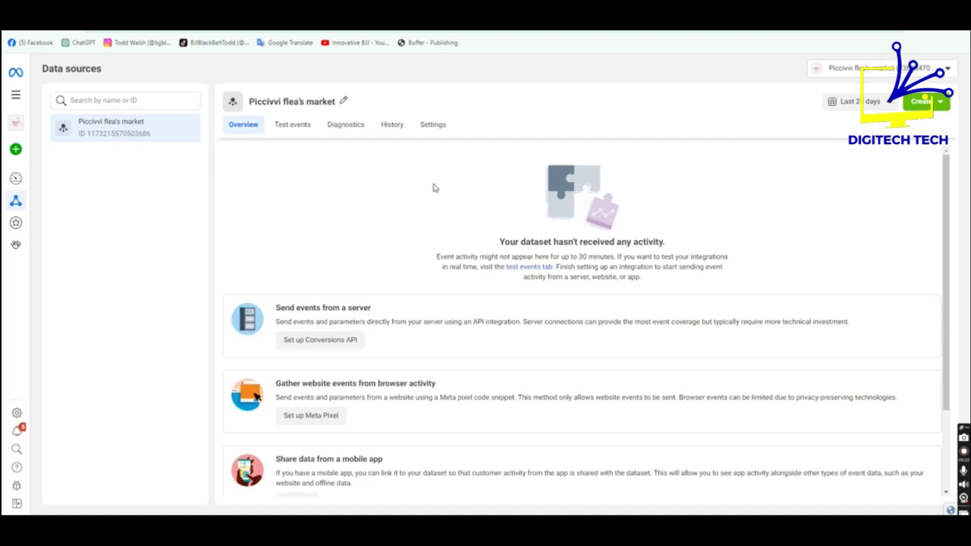
scroll(470, 406, "down", 2)
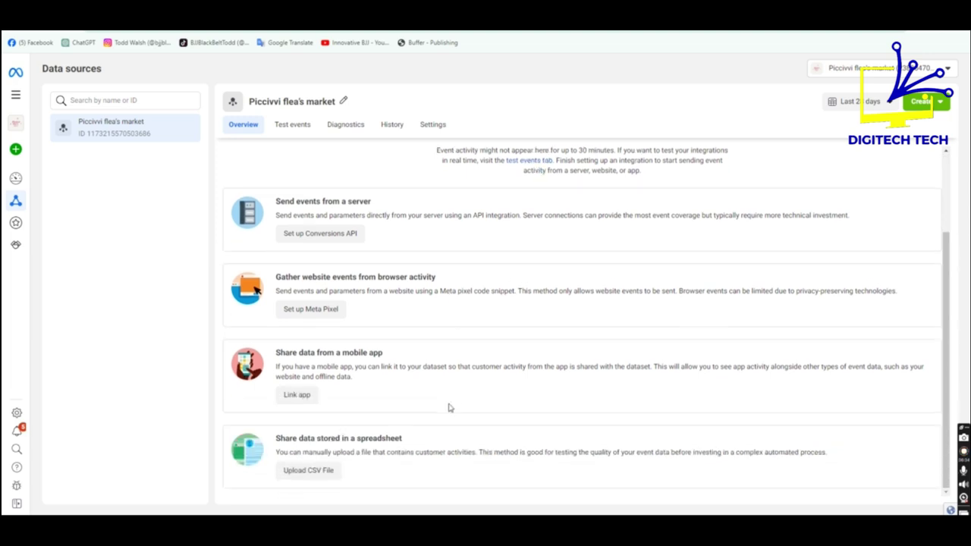
scroll(449, 406, "up", 2)
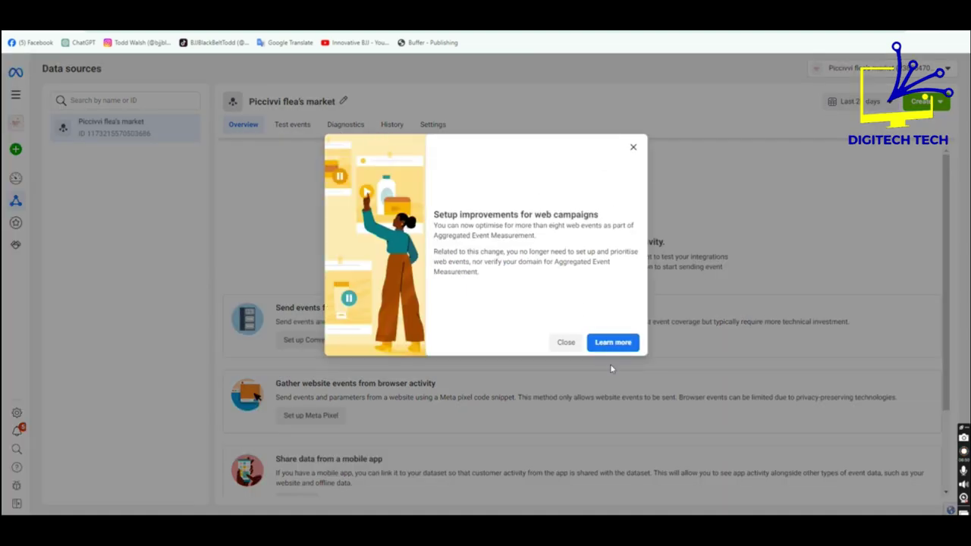
left_click(569, 343)
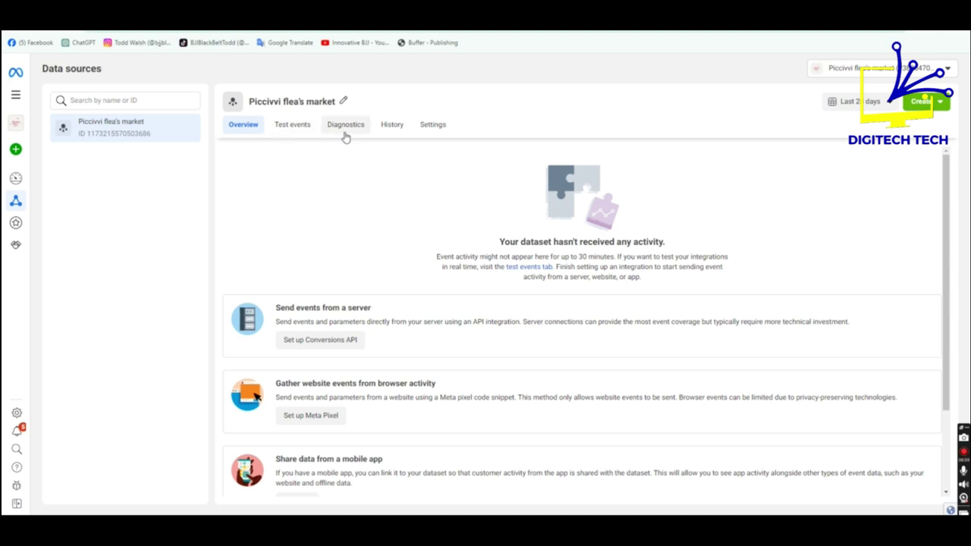
- Open the dataset's settings and read the Linking section about tying a mobile app ID to the dataset
left_click(433, 126)
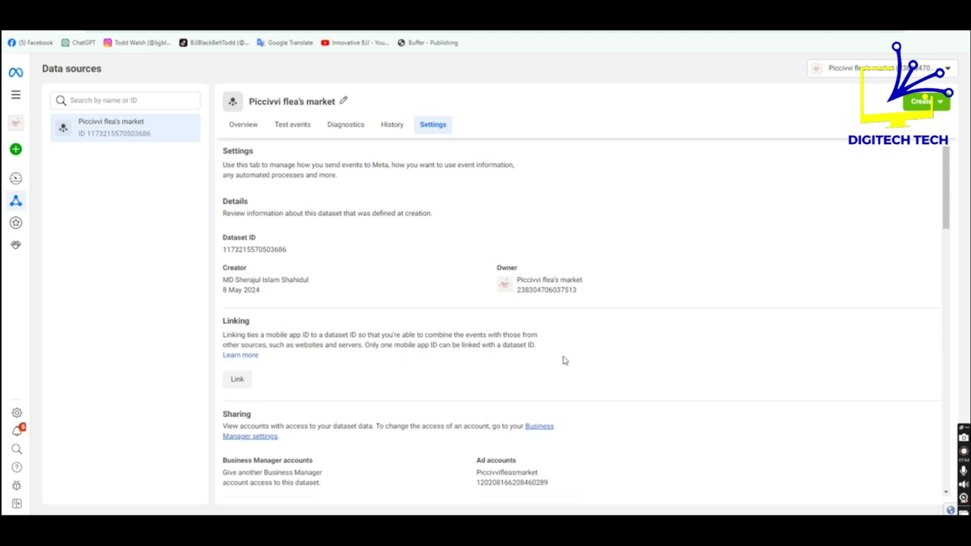
scroll(574, 325, "down", 2)
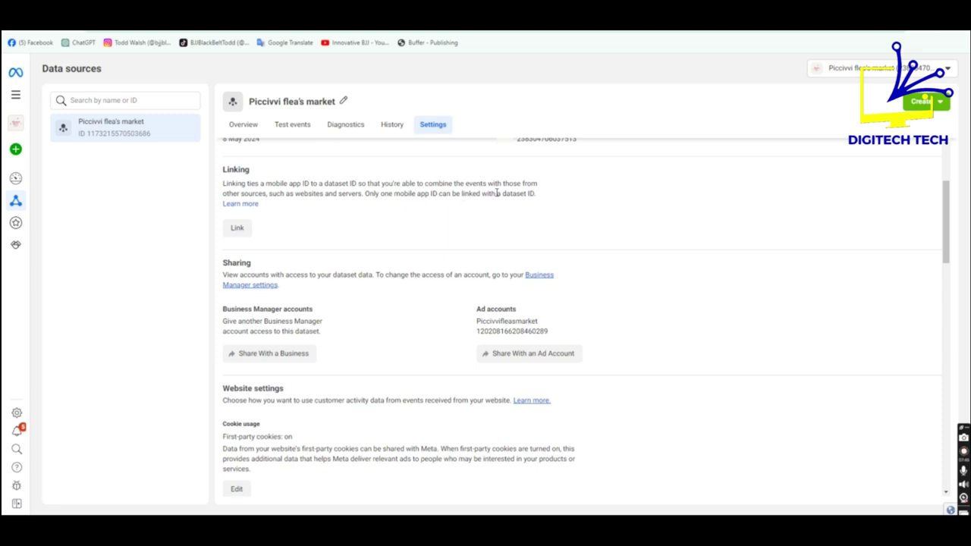
left_click_drag(497, 193, 201, 185)
left_click(407, 216)
left_click_drag(547, 195, 223, 171)
left_click(273, 227)
- Open the first-party cookie usage setting for editing and turn on automatic website matching
scroll(531, 334, "down", 2)
scroll(527, 364, "down", 1)
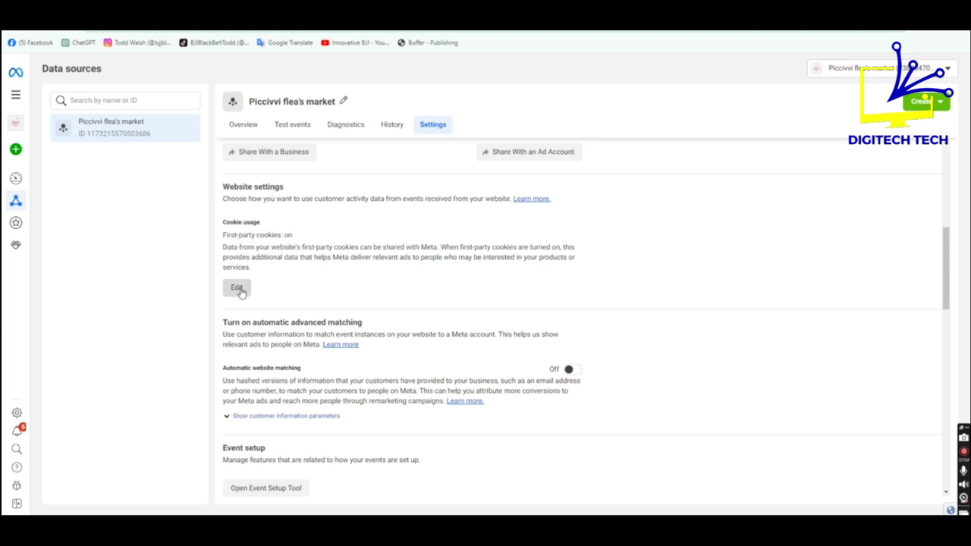
left_click(237, 287)
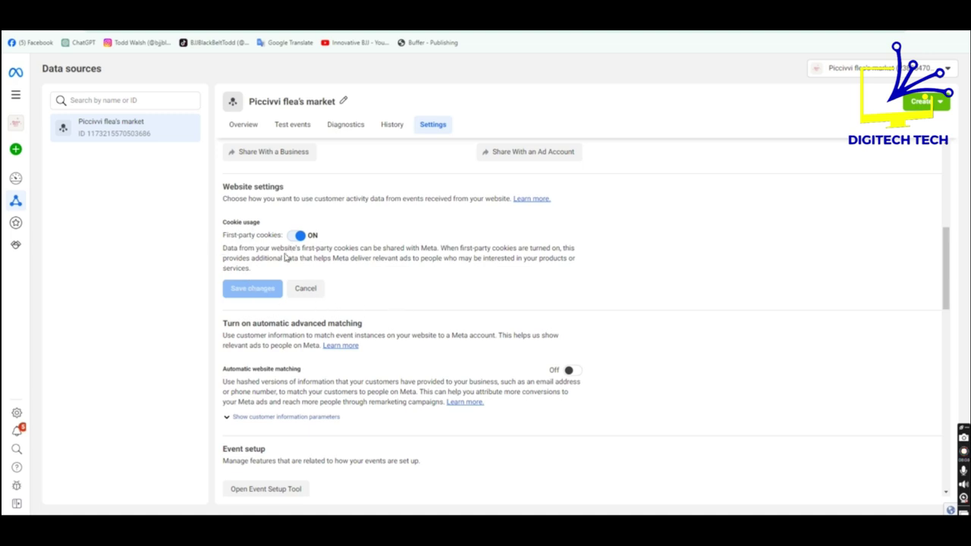
scroll(253, 280, "down", 1)
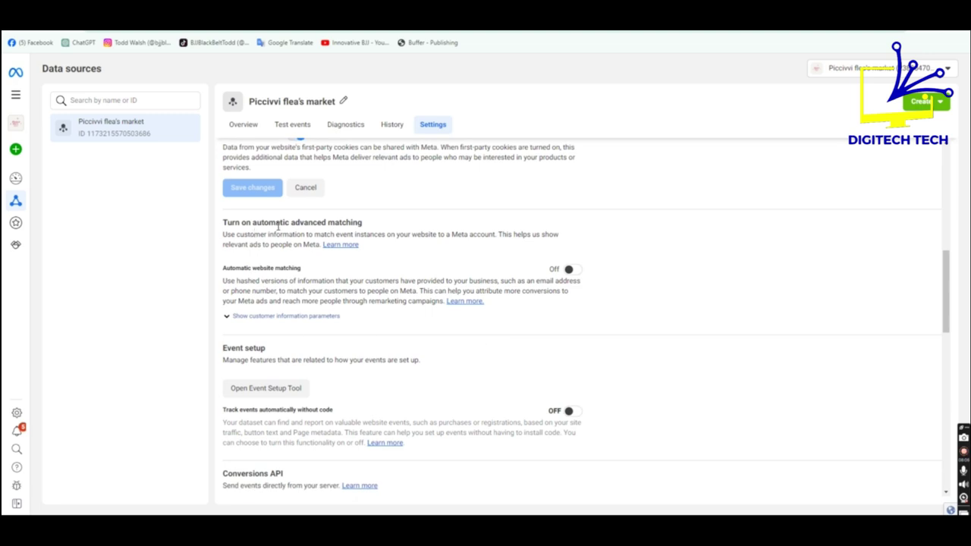
left_click(579, 272)
scroll(477, 329, "down", 2)
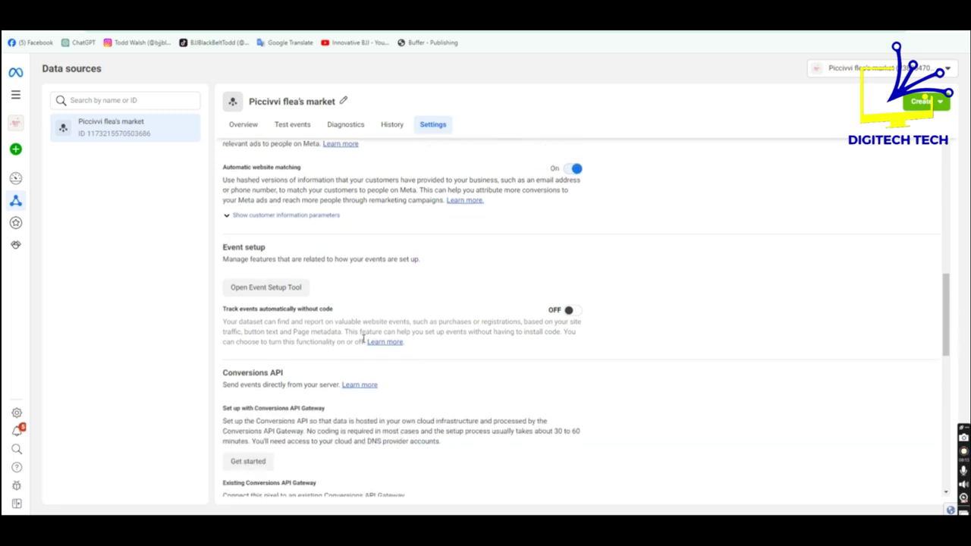
- Examine the customer information parameters, event setup and Conversions API sections of the dataset settings
left_click(246, 220)
left_click(245, 220)
scroll(315, 302, "down", 2)
scroll(260, 322, "down", 1)
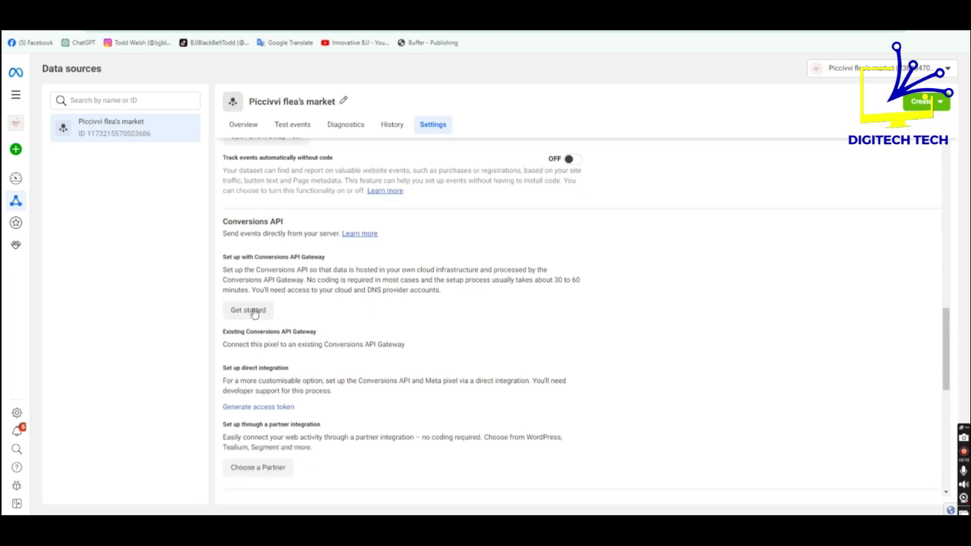
scroll(256, 311, "down", 3)
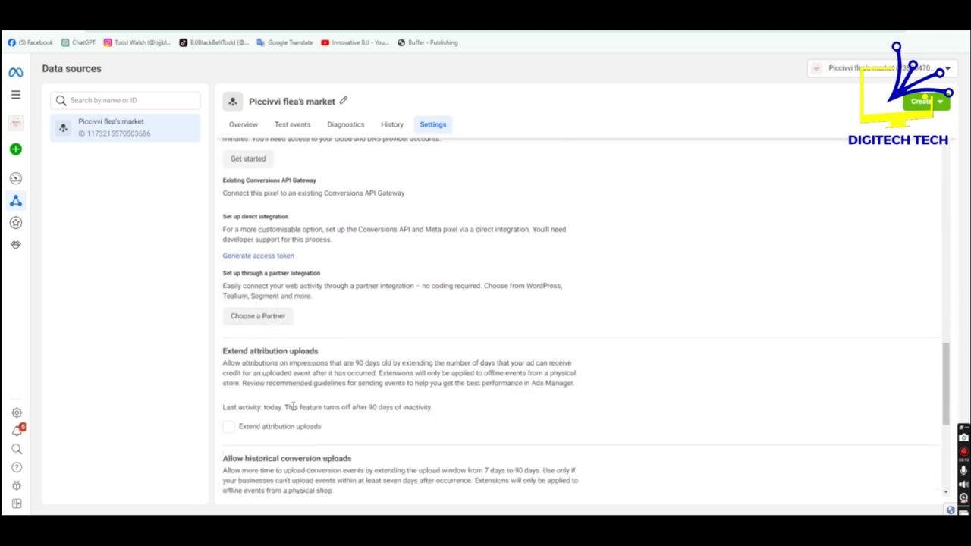
scroll(293, 407, "up", 1)
scroll(288, 291, "up", 1)
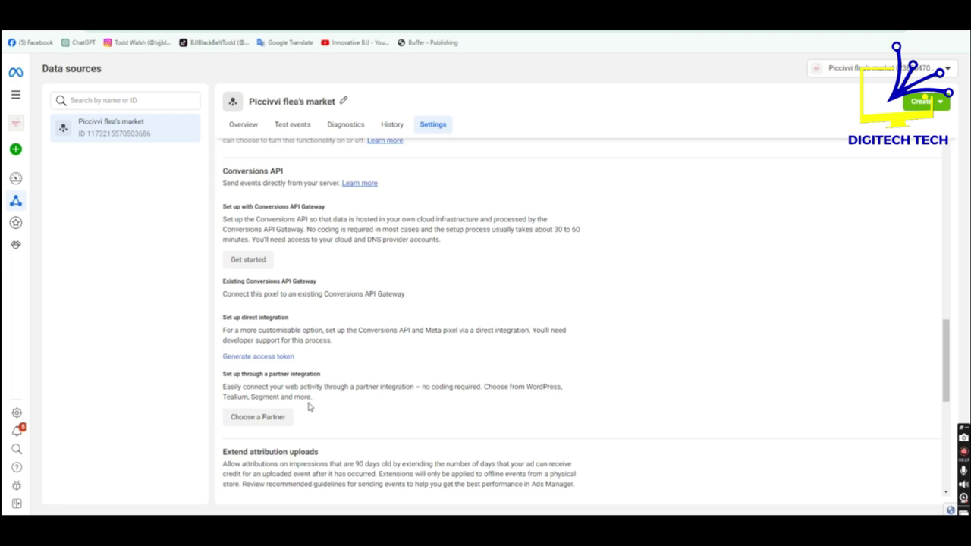
- Choose Shopify (online) as the Conversions API partner, mark the Shopify setup as completed, and proceed to verifying the connection
scroll(308, 404, "down", 1)
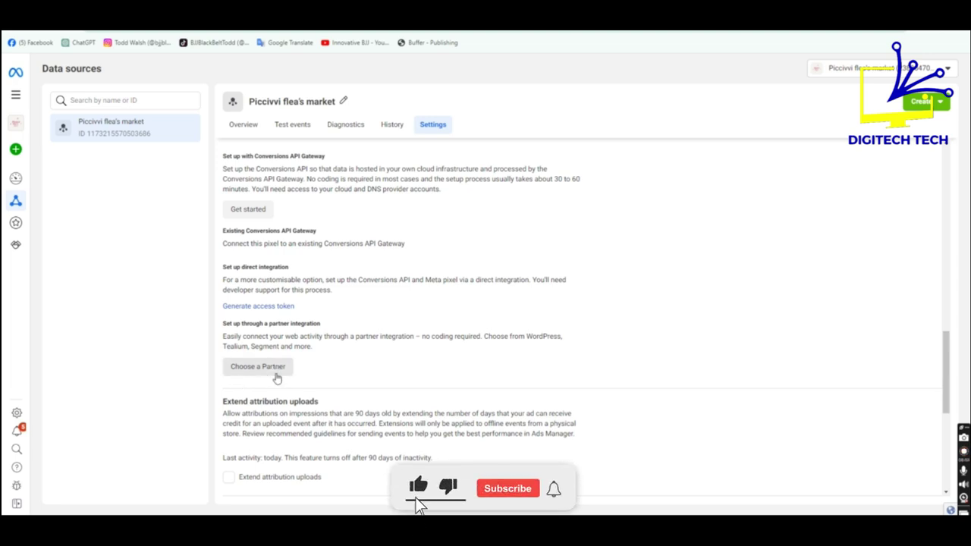
left_click(267, 369)
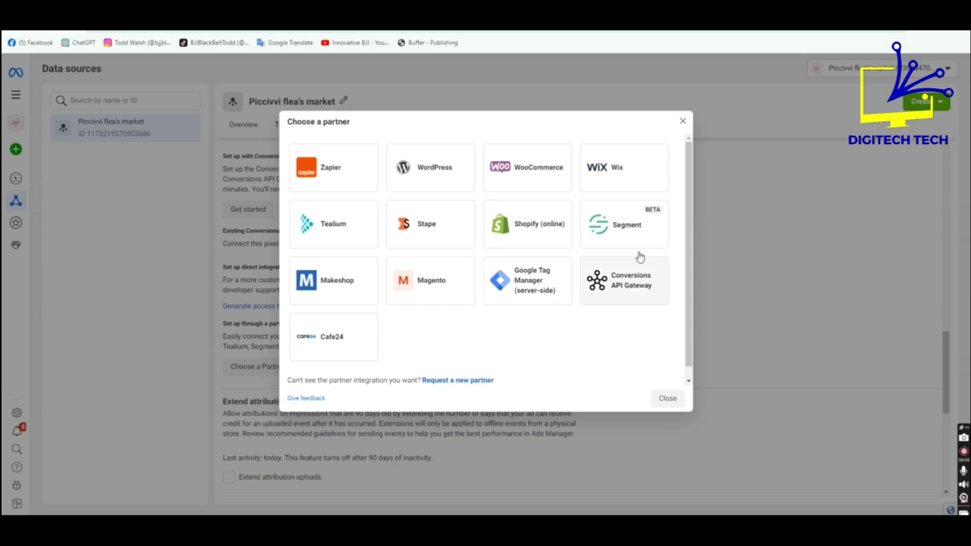
left_click(542, 235)
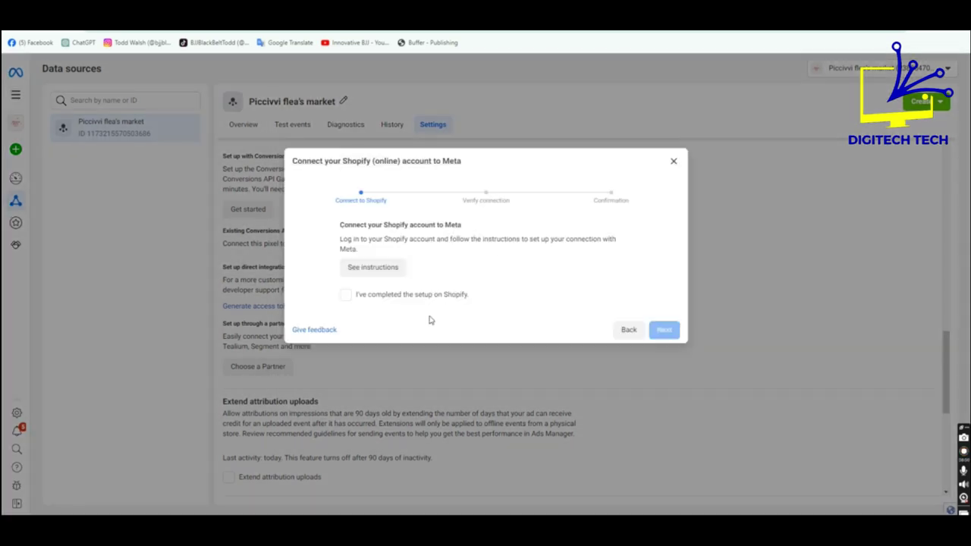
left_click(381, 298)
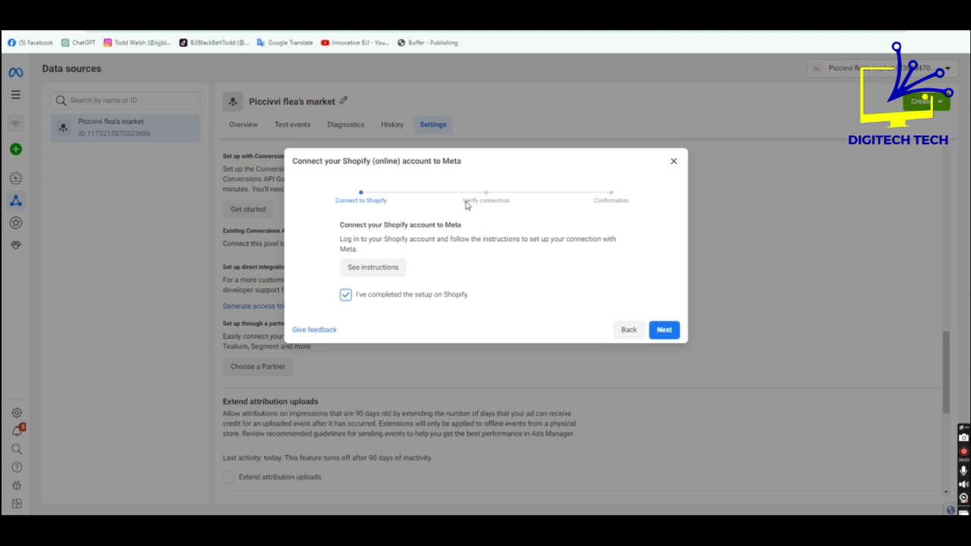
left_click(664, 330)
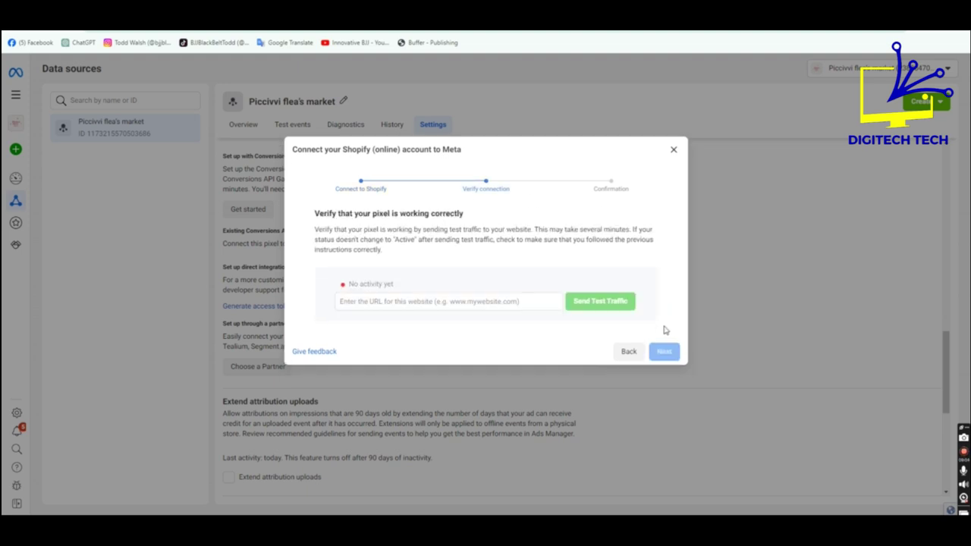
- Go to the Shopify admin, open the live online store, and copy its URL for the pixel's test traffic field
left_click(470, 301)
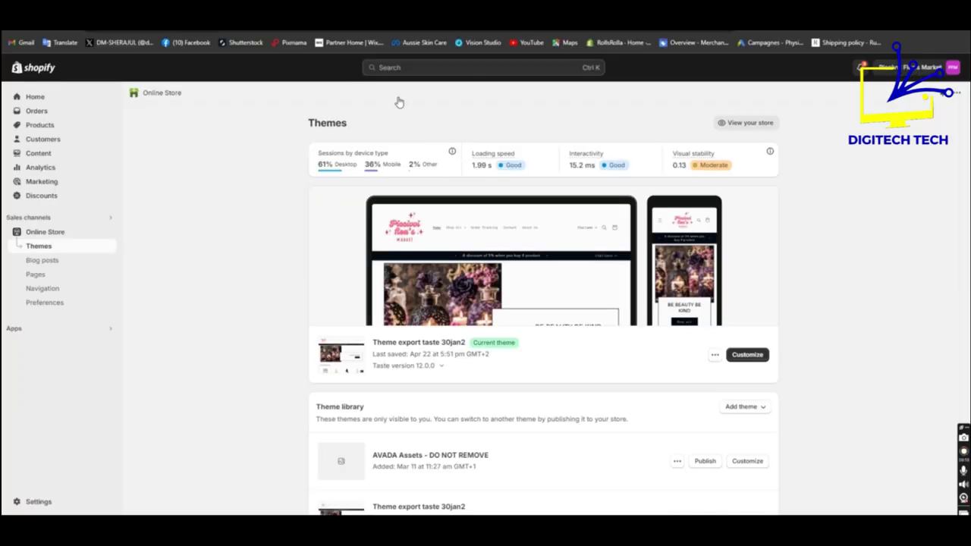
left_click(108, 232)
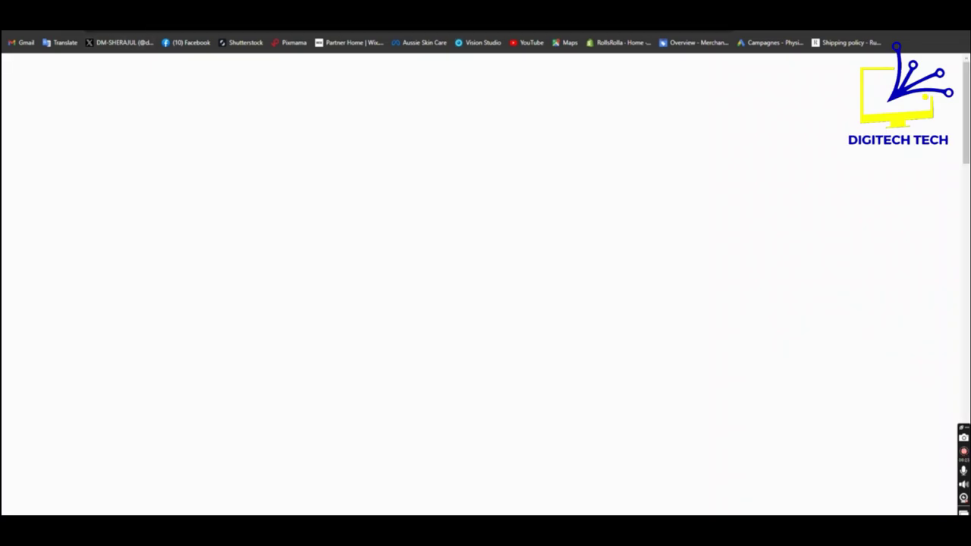
right_click(139, 32)
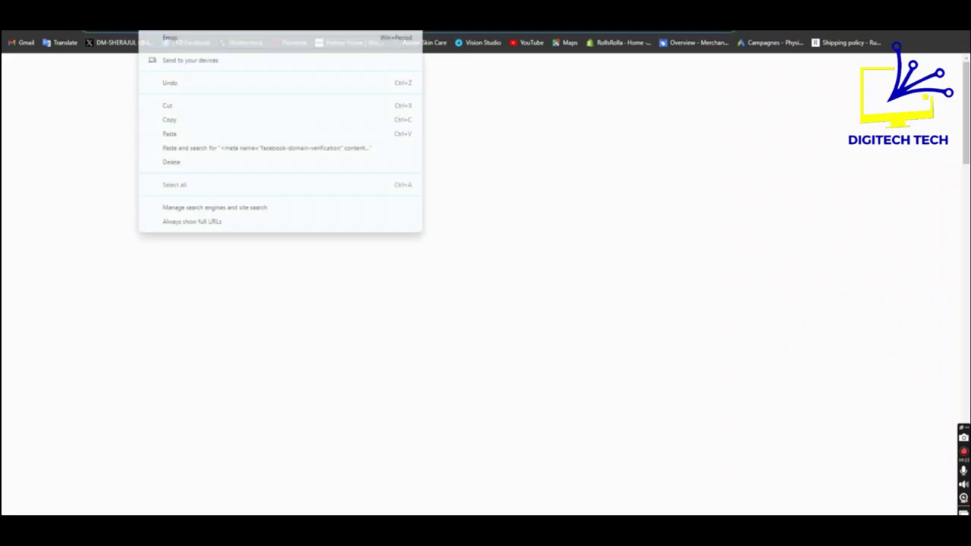
left_click(169, 120)
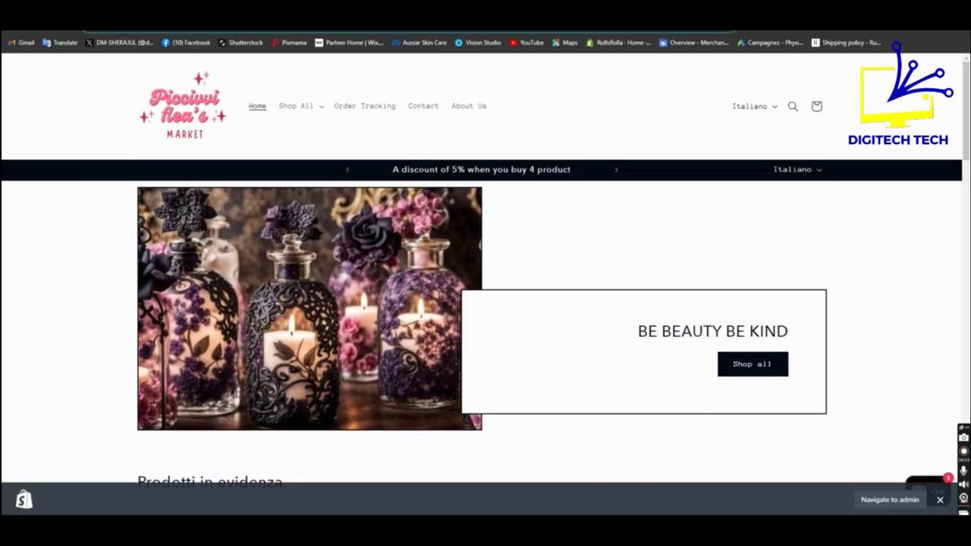
key("ctrl+w")
key("alt+Tab")
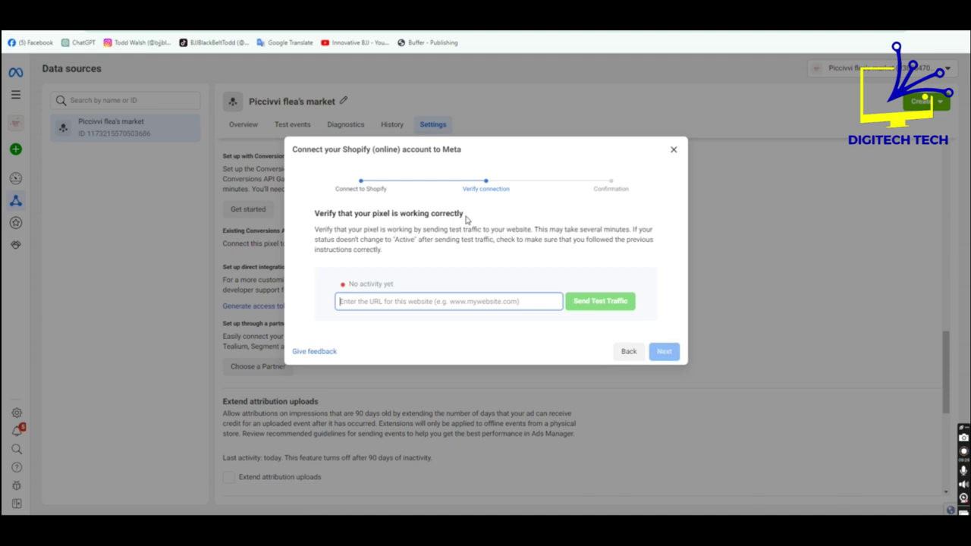
left_click(444, 301)
key("ctrl+v")
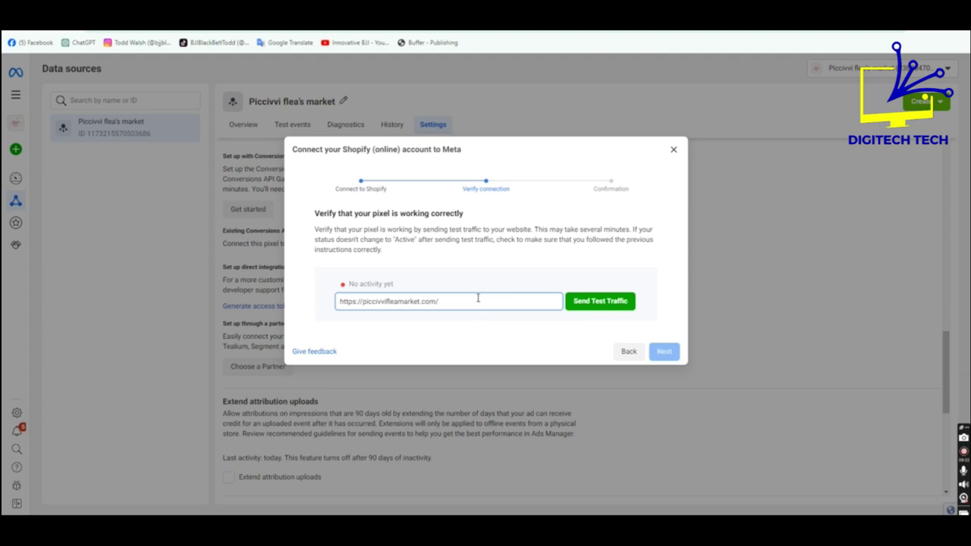
left_click(593, 308)
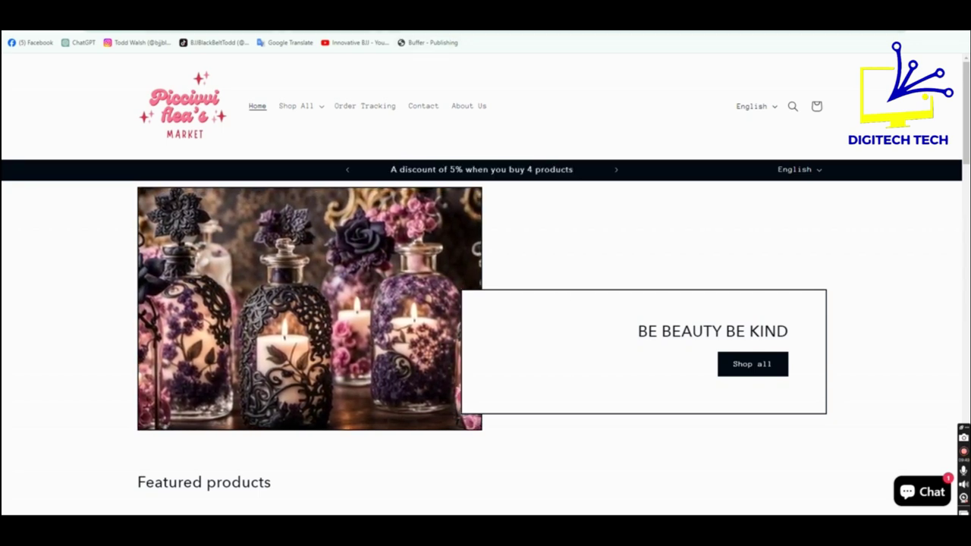
key("super+d")
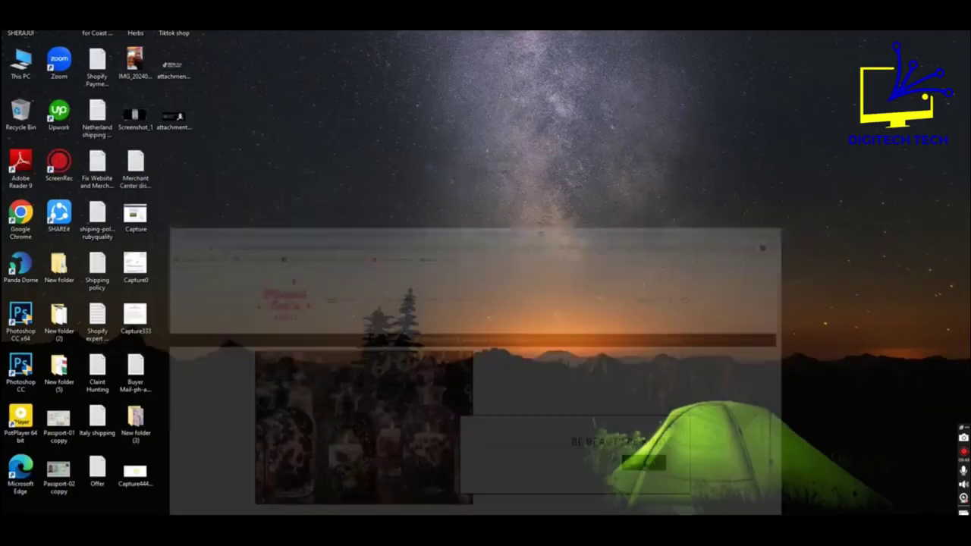
key("super+d")
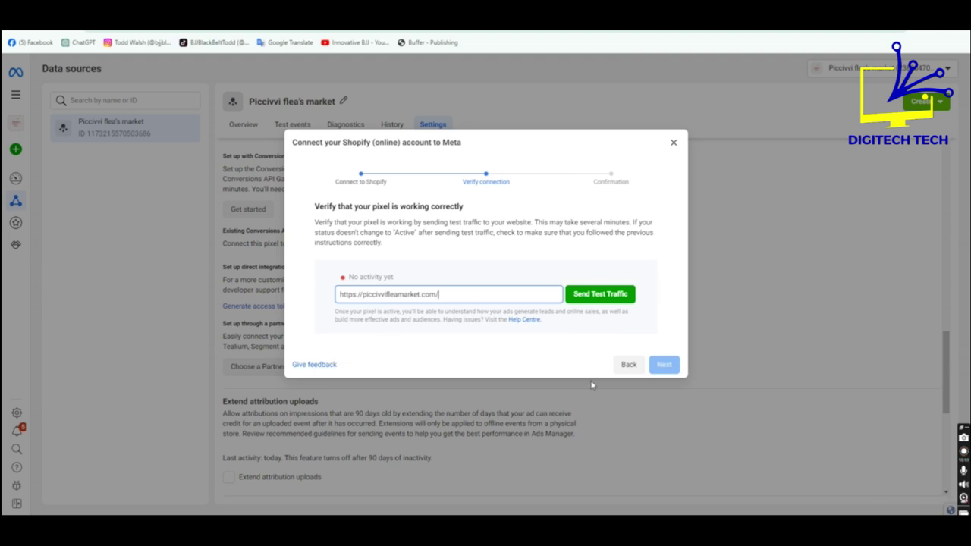
- Back out of the Shopify (online) connection setup and close the partner selection
left_click(627, 366)
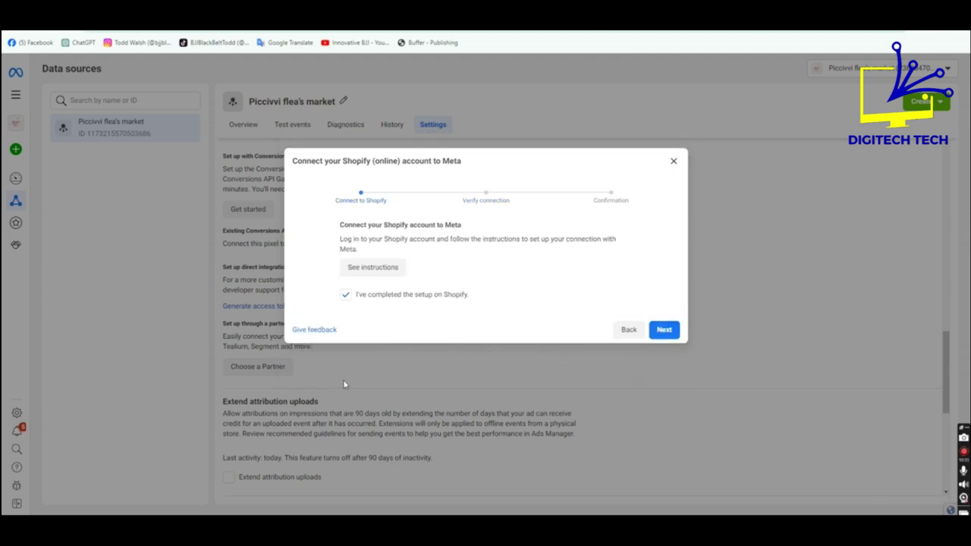
left_click(624, 333)
left_click(661, 397)
- From the dataset overview, set up the Meta pixel with manual code installation and copy its base code
scroll(387, 405, "down", 4)
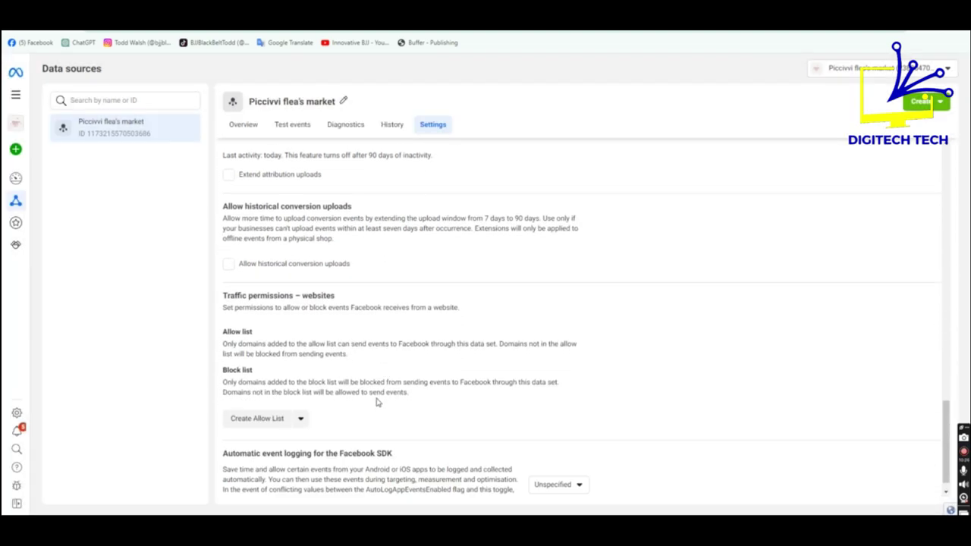
scroll(374, 395, "down", 1)
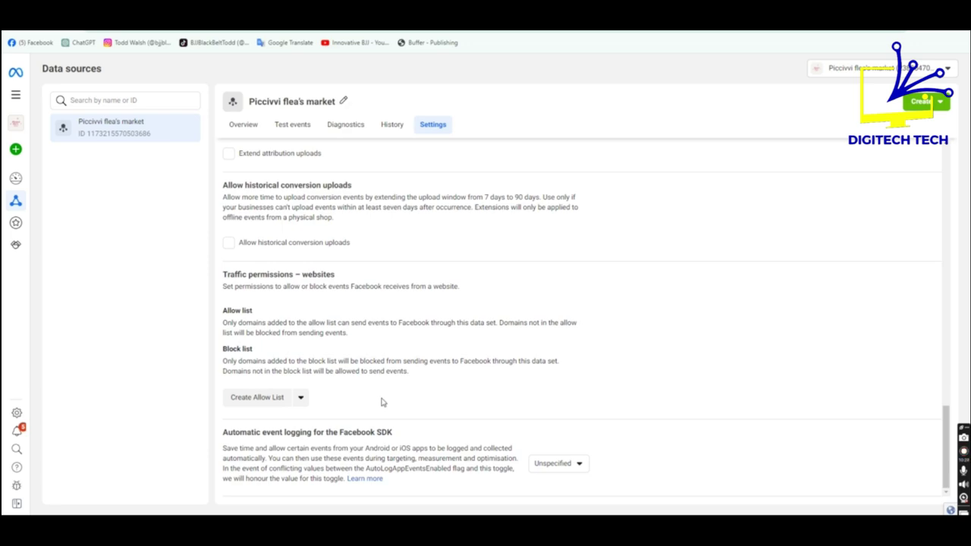
scroll(382, 402, "up", 15)
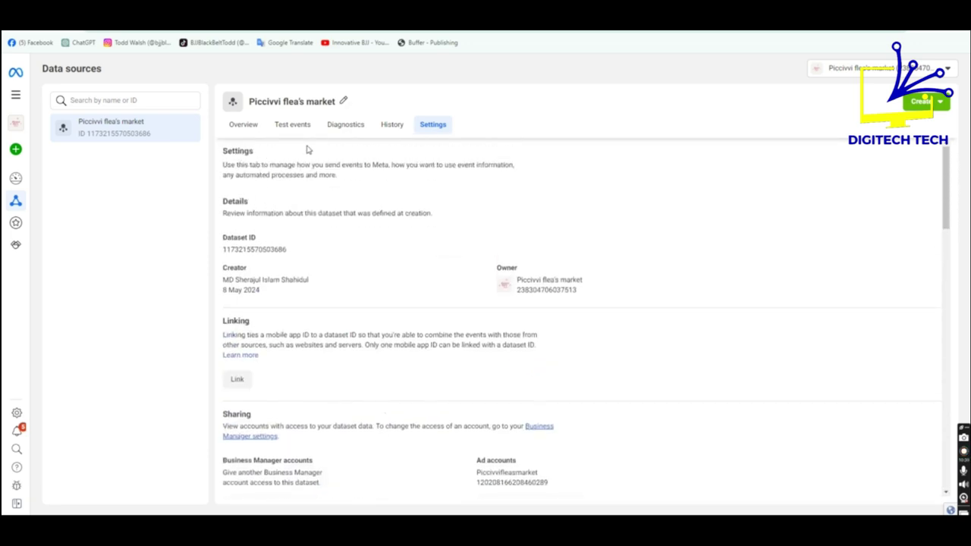
left_click(289, 131)
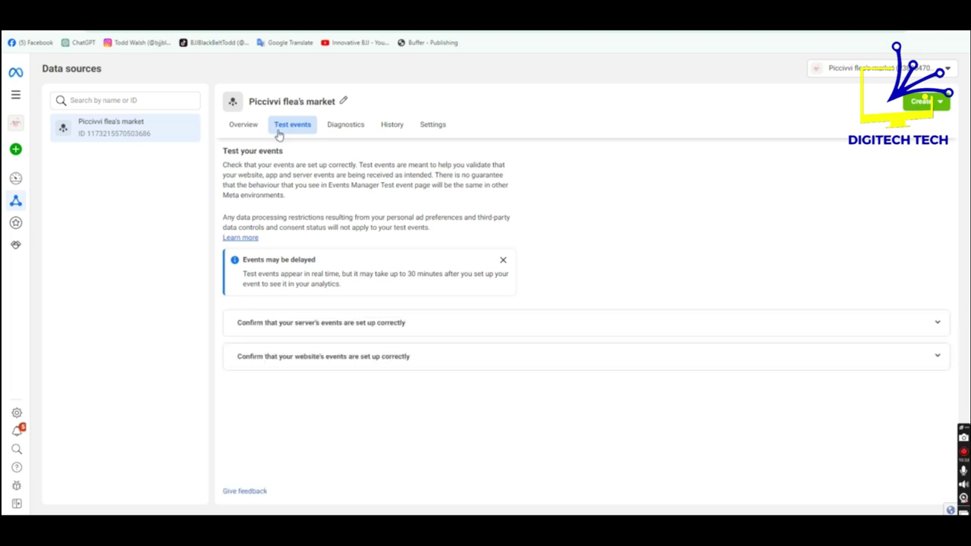
left_click(366, 124)
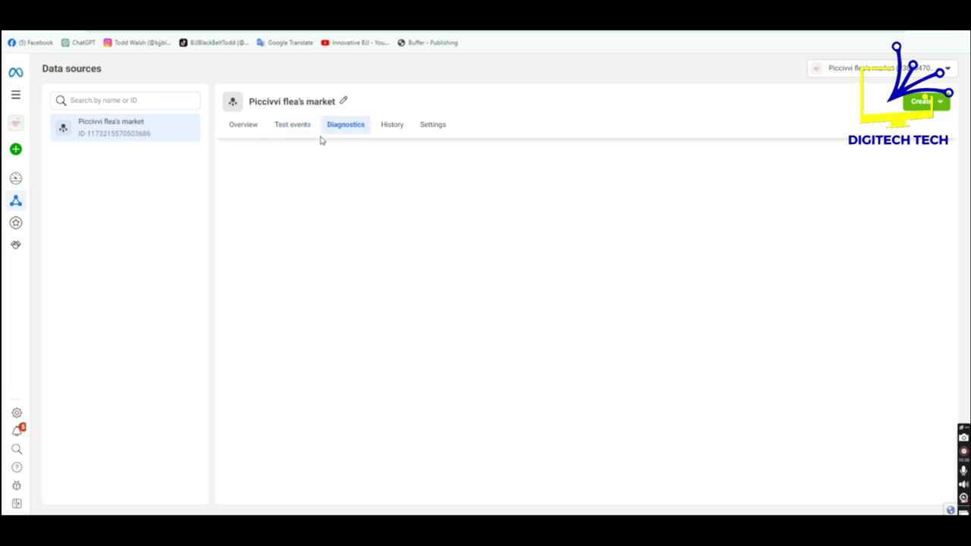
left_click(248, 126)
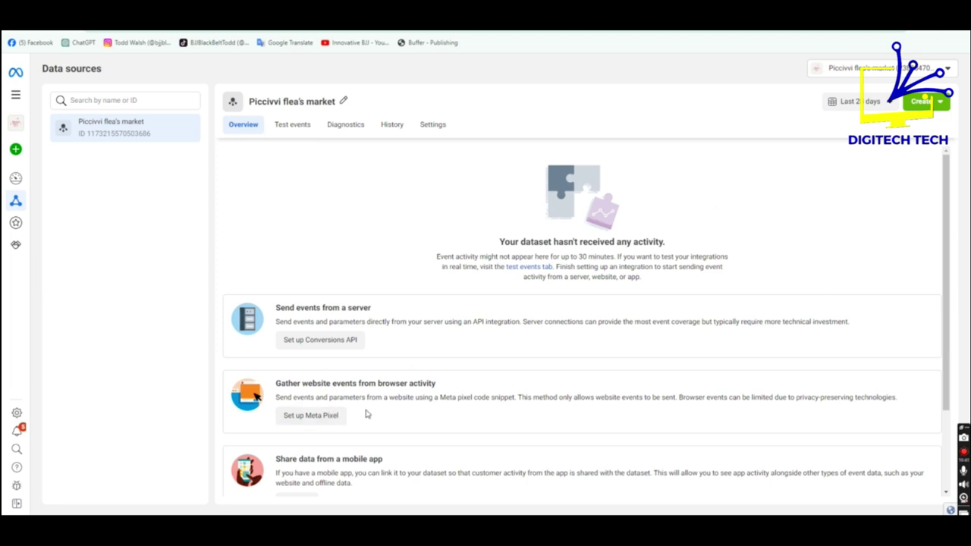
scroll(531, 390, "down", 1)
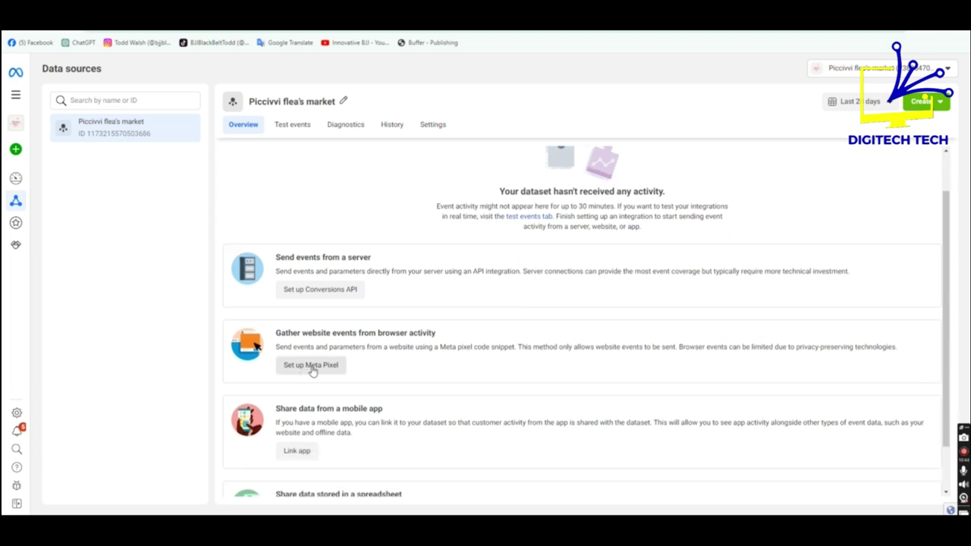
left_click(312, 368)
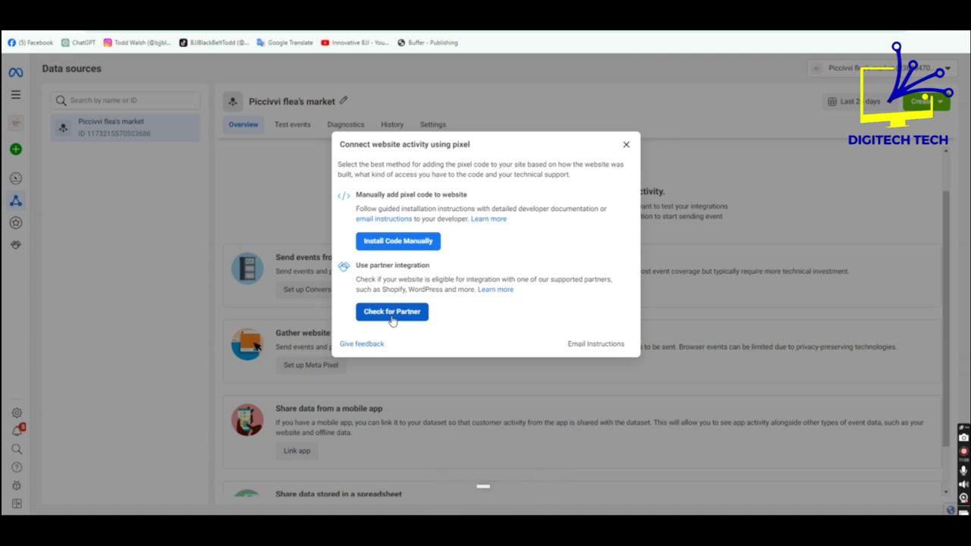
left_click(404, 246)
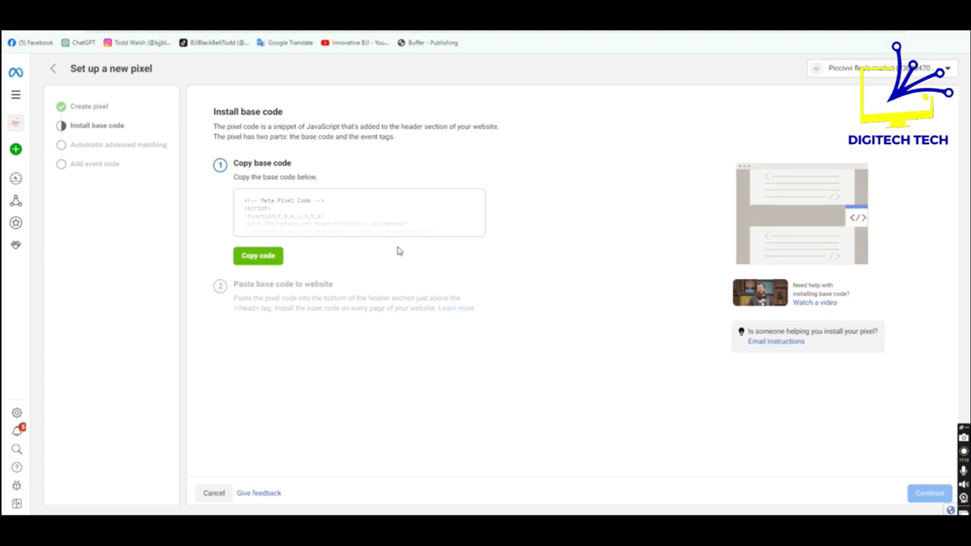
left_click(259, 257)
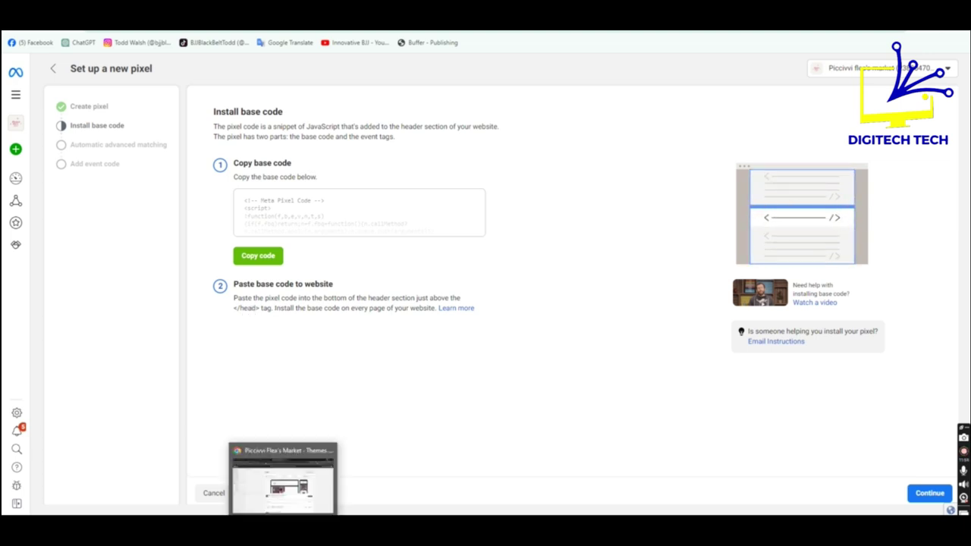
- Switch to the Shopify admin and open theme.liquid in the code editor of the current theme, Theme export taste 30jan2
left_click(281, 474)
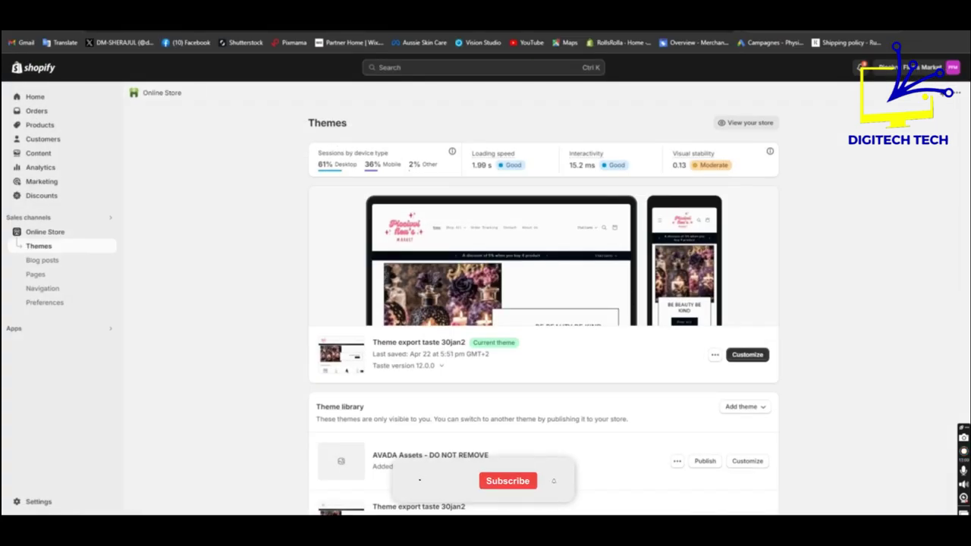
left_click(716, 355)
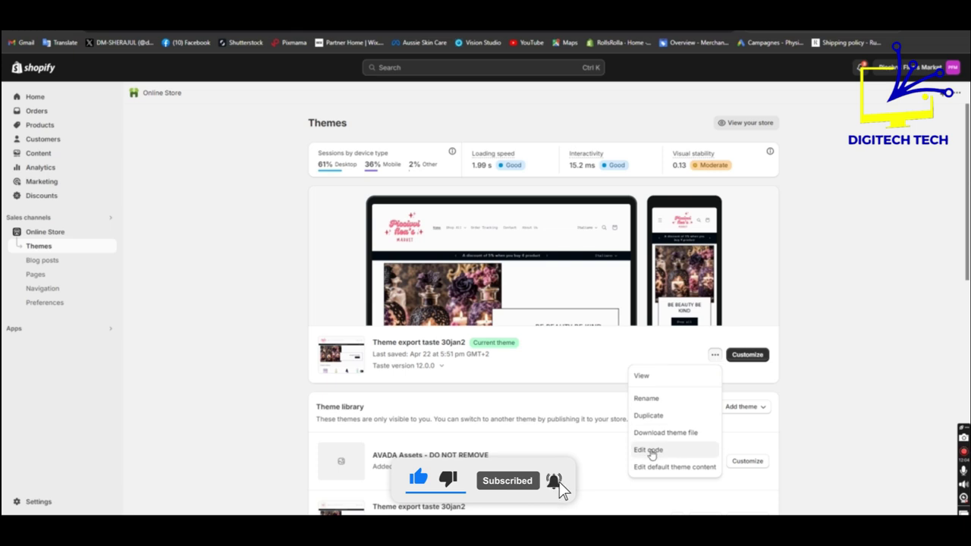
left_click(650, 450)
left_click(47, 173)
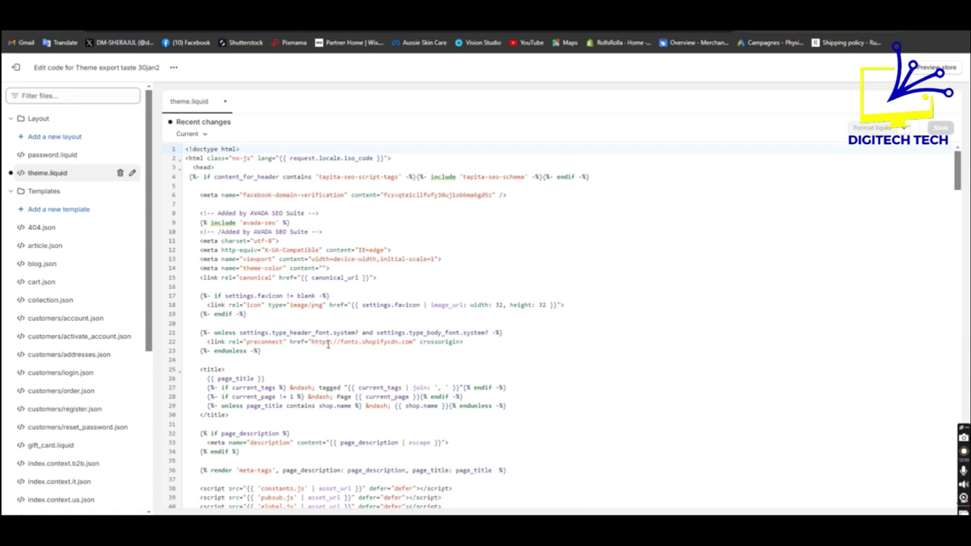
- Insert blank lines in theme.liquid between the last closing </script> tag of the header and the </head> tag
scroll(328, 343, "down", 5)
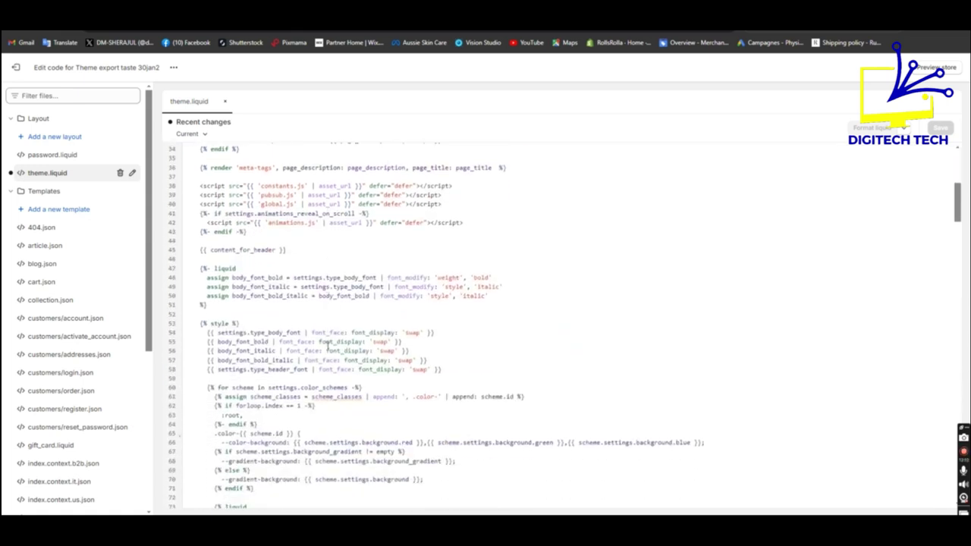
scroll(328, 344, "down", 5)
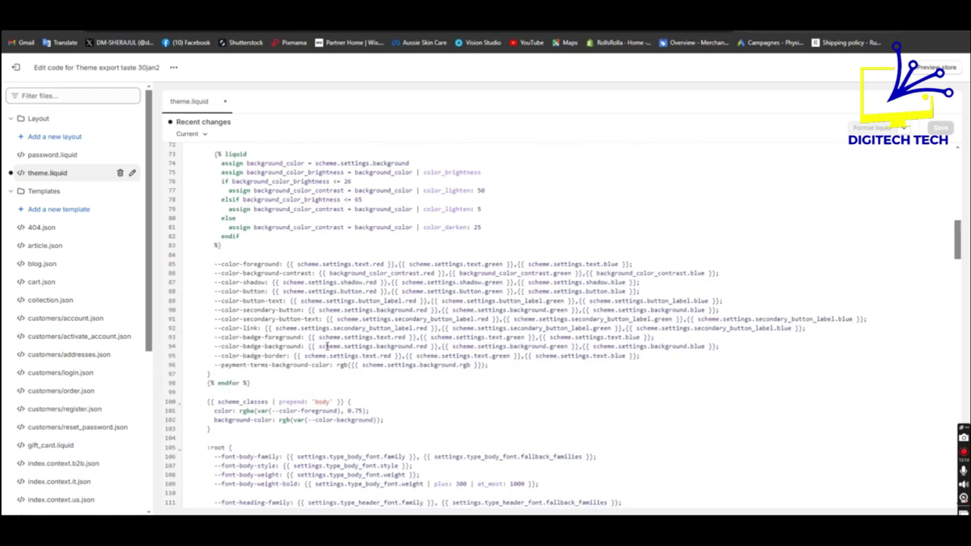
scroll(328, 346, "down", 3)
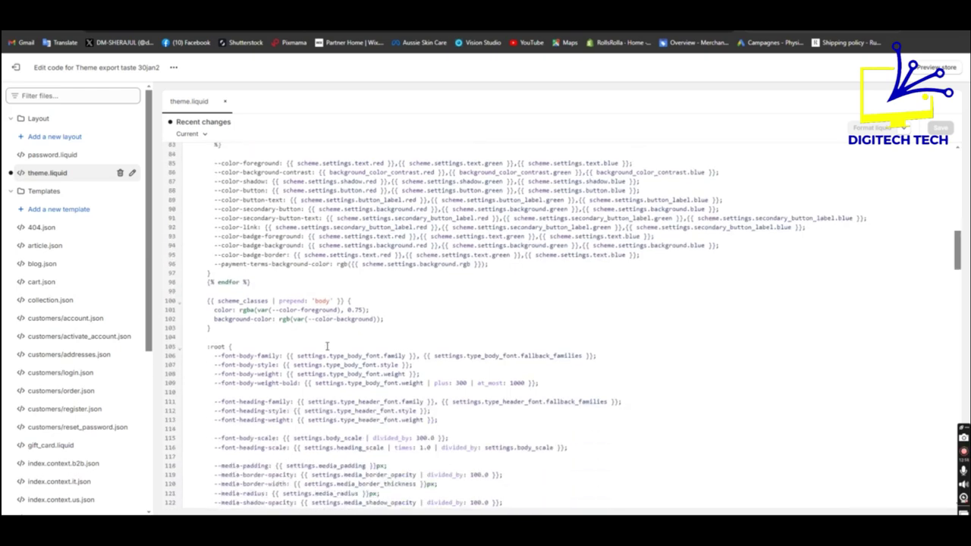
scroll(328, 346, "down", 5)
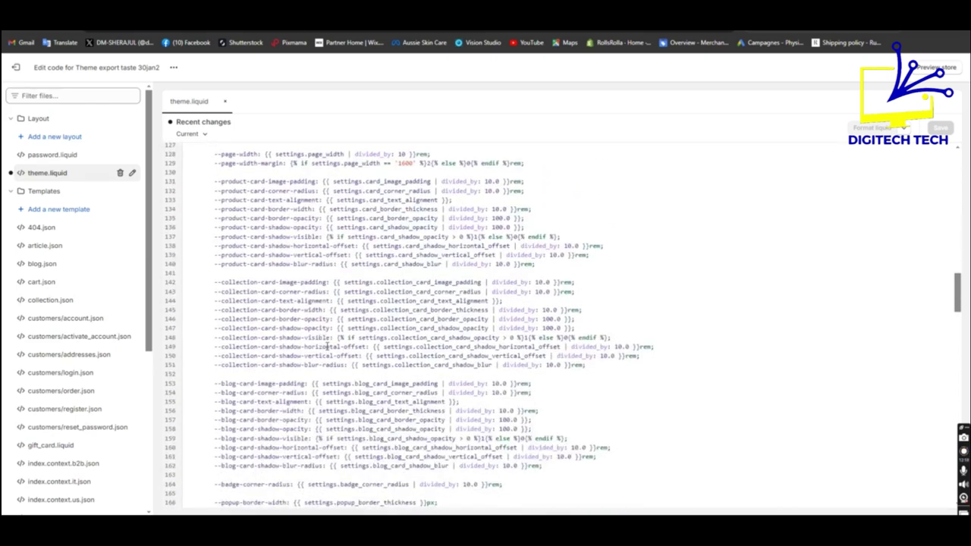
scroll(328, 346, "down", 5)
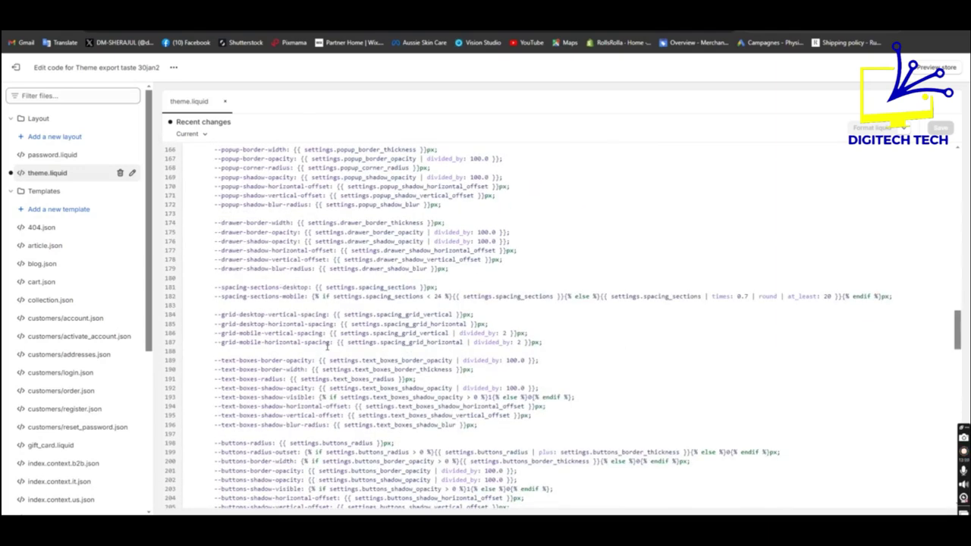
scroll(327, 346, "down", 5)
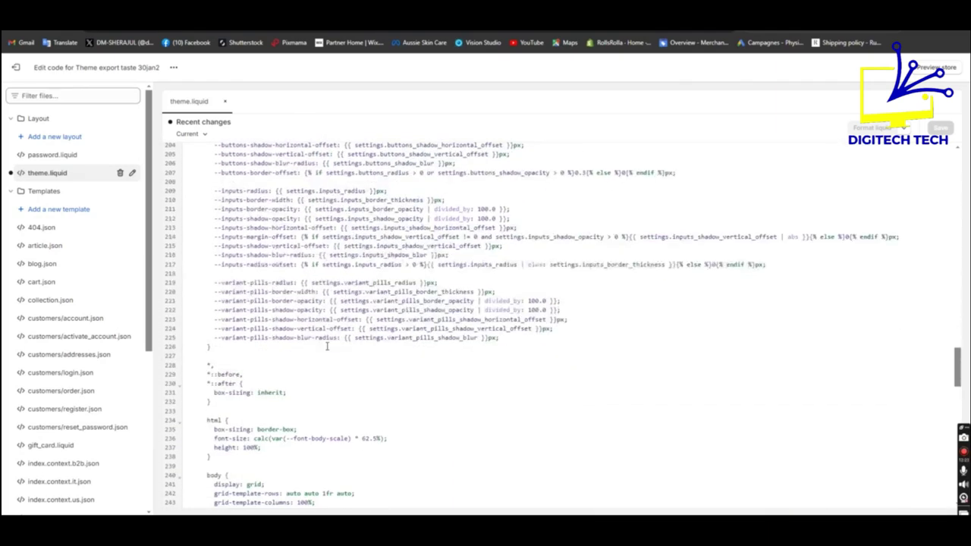
scroll(328, 346, "down", 1)
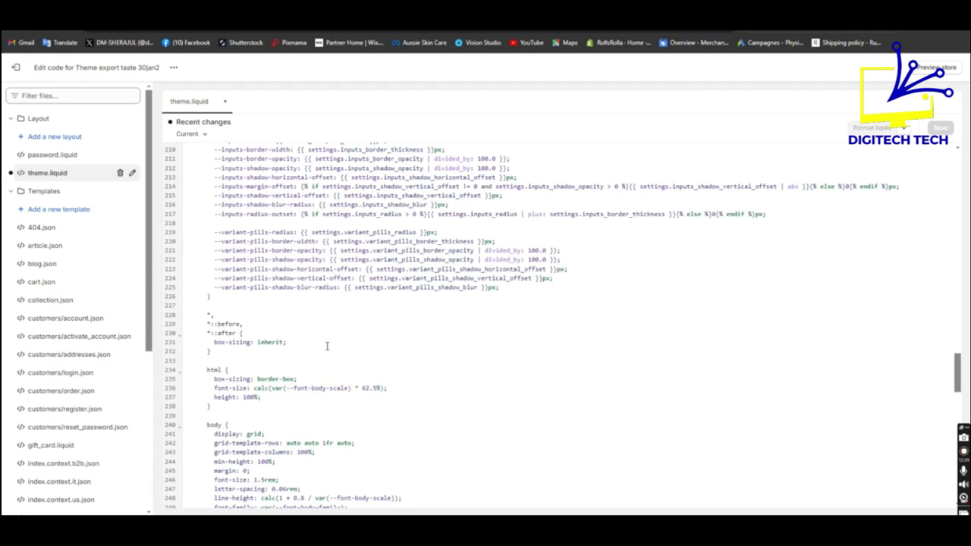
scroll(328, 346, "down", 2)
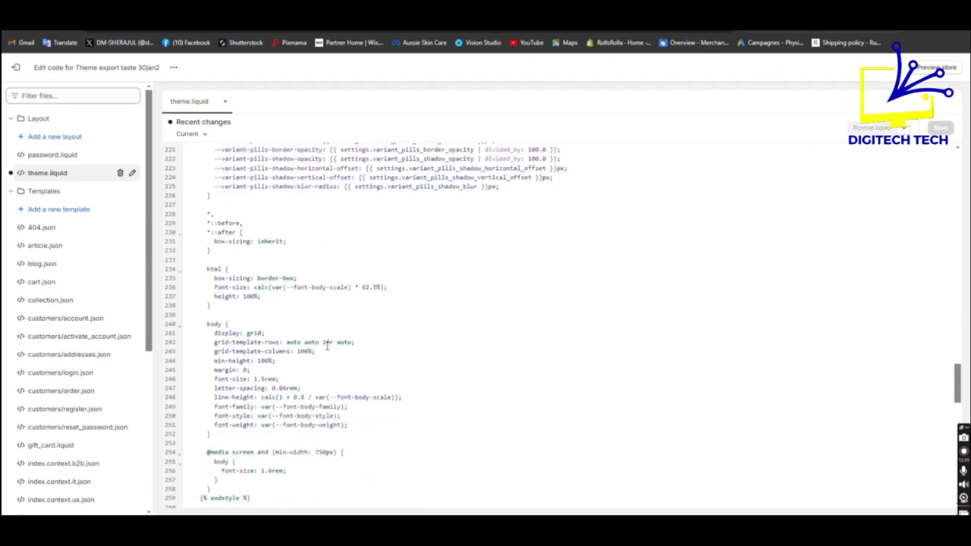
scroll(328, 346, "down", 6)
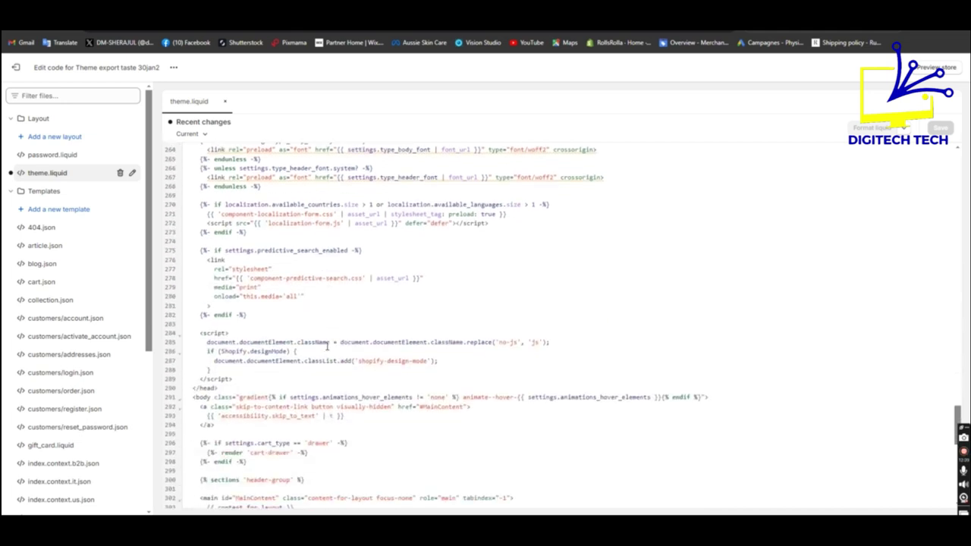
left_click(243, 371)
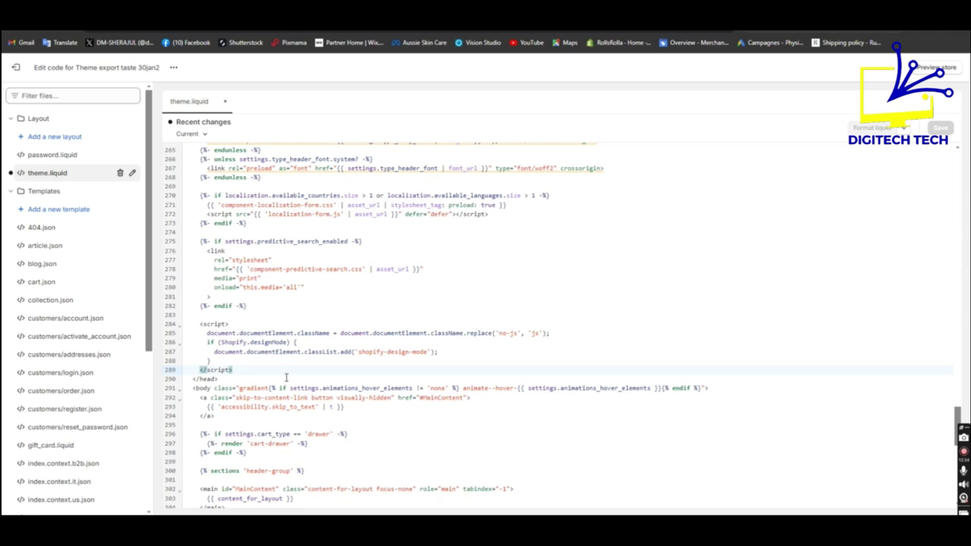
key("Return")
key("Return")
key("Return")
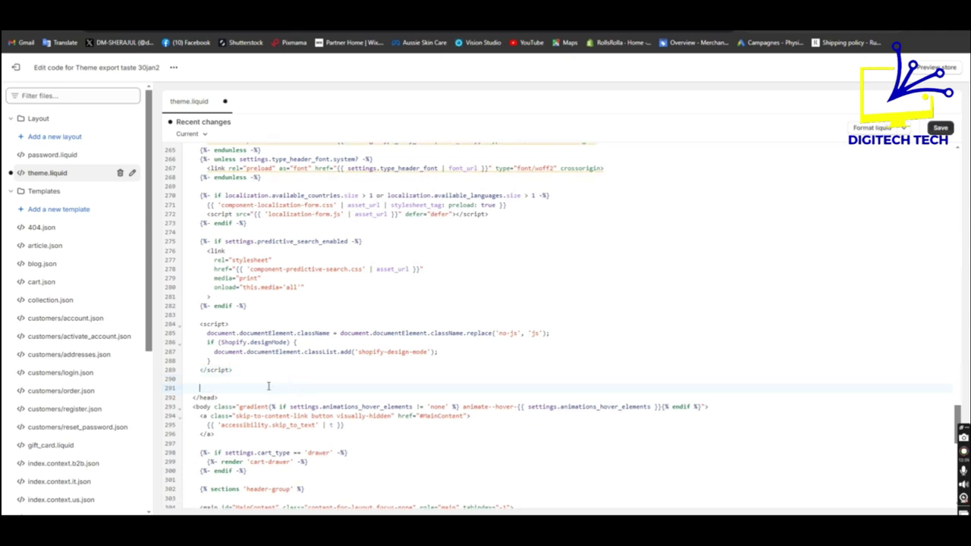
left_click(215, 382)
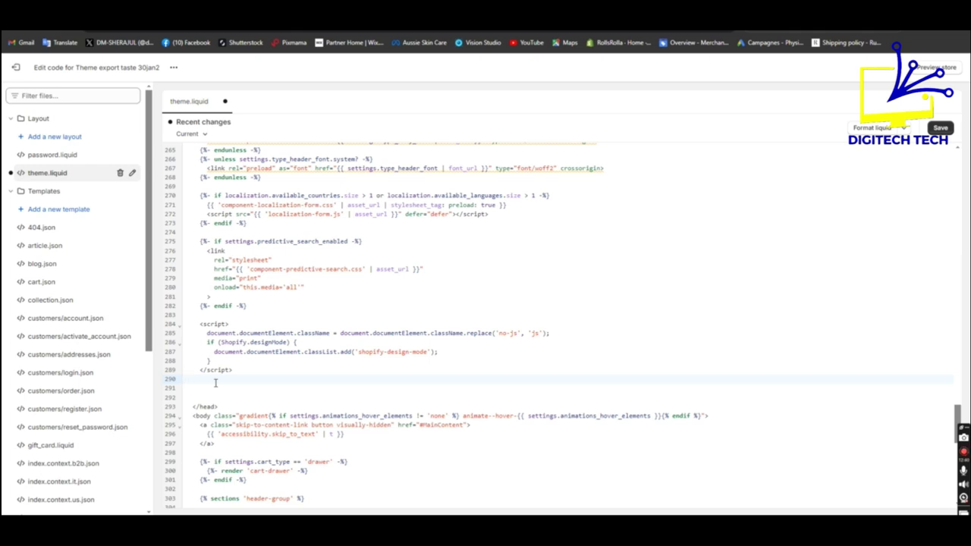
key("Return")
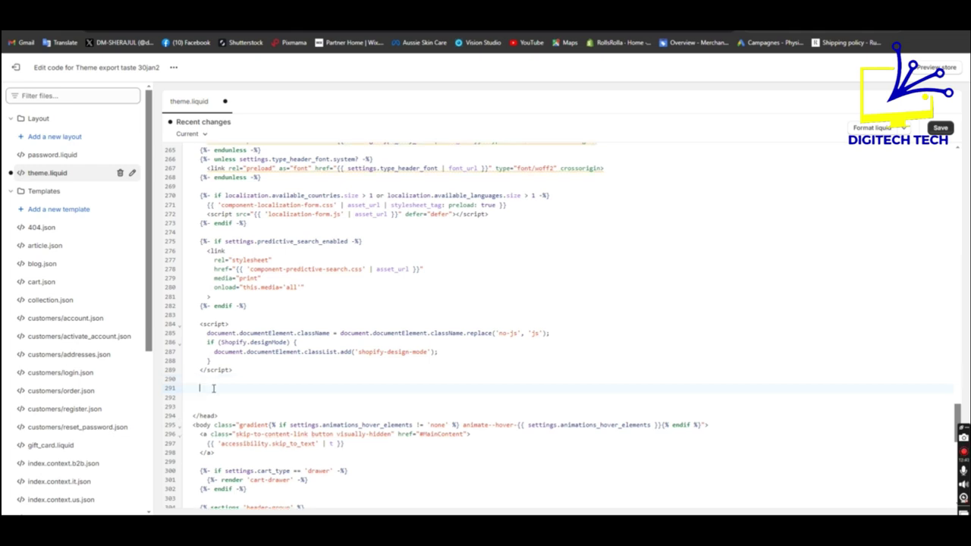
- Paste the copied Meta pixel base code into the blank lines above </head> and check its placement
right_click(213, 389)
left_click(284, 271)
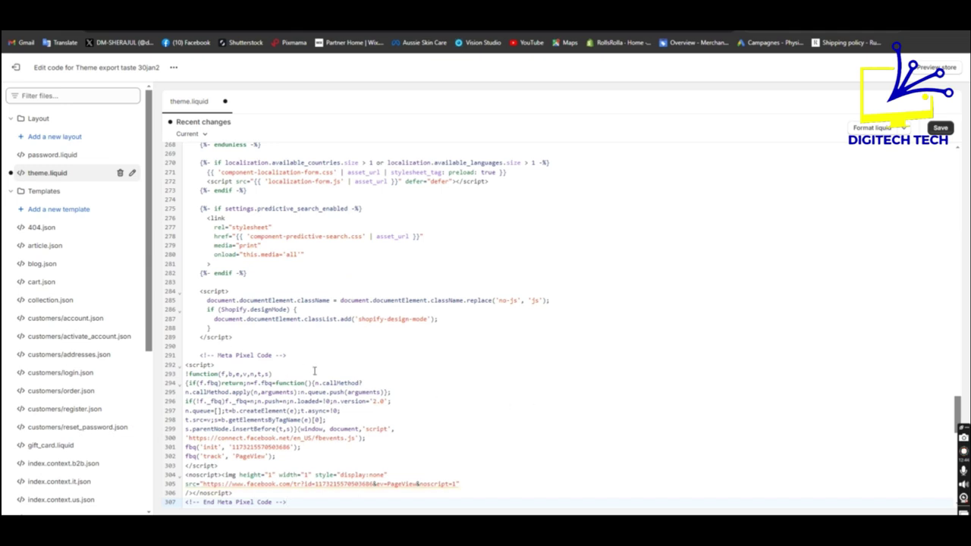
scroll(314, 370, "down", 5)
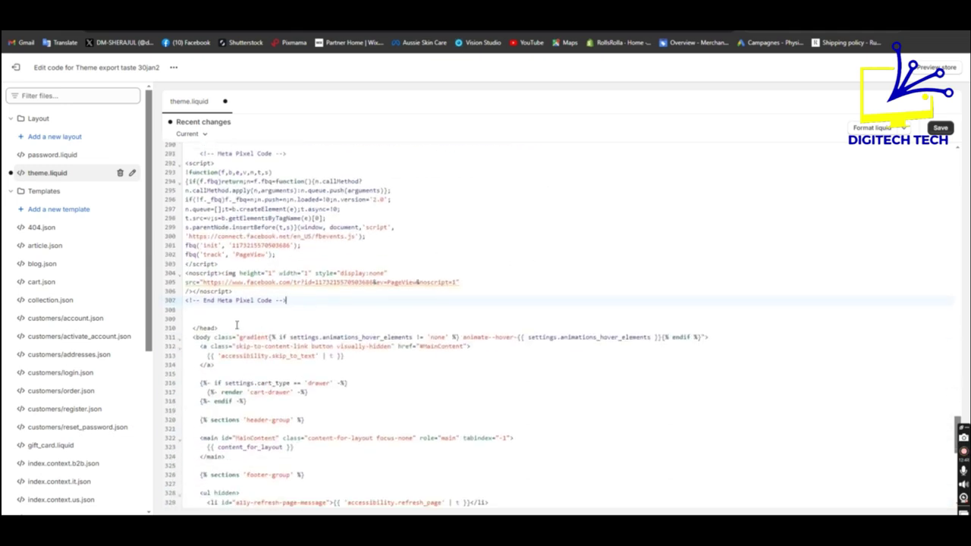
scroll(237, 324, "up", 3)
scroll(314, 430, "up", 2)
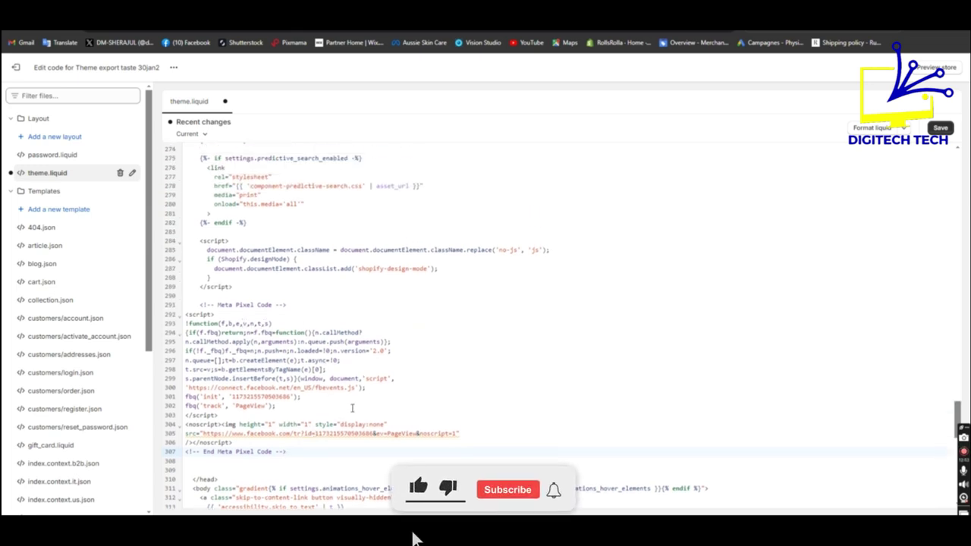
- Review the pasted Meta pixel code block above </head> and save theme.liquid
left_click_drag(288, 452, 203, 305)
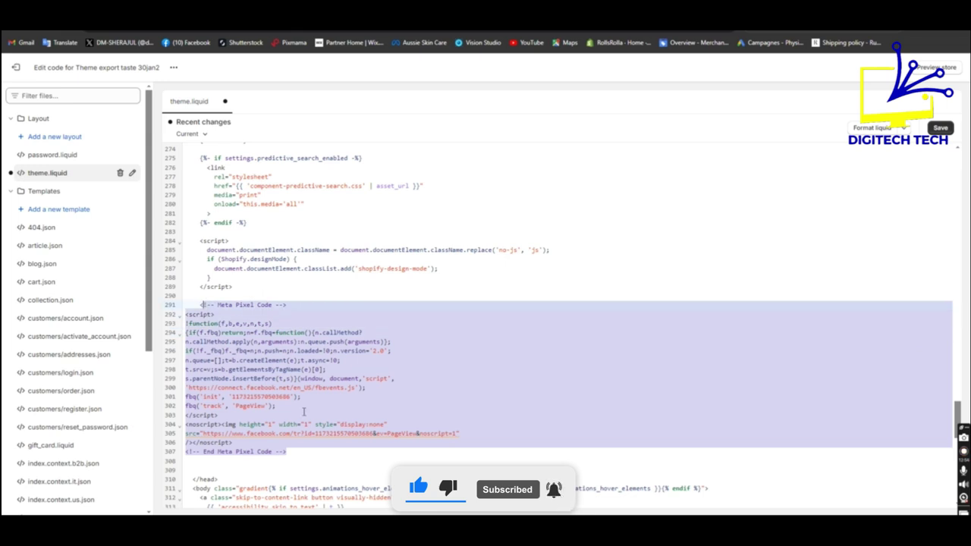
left_click(240, 470)
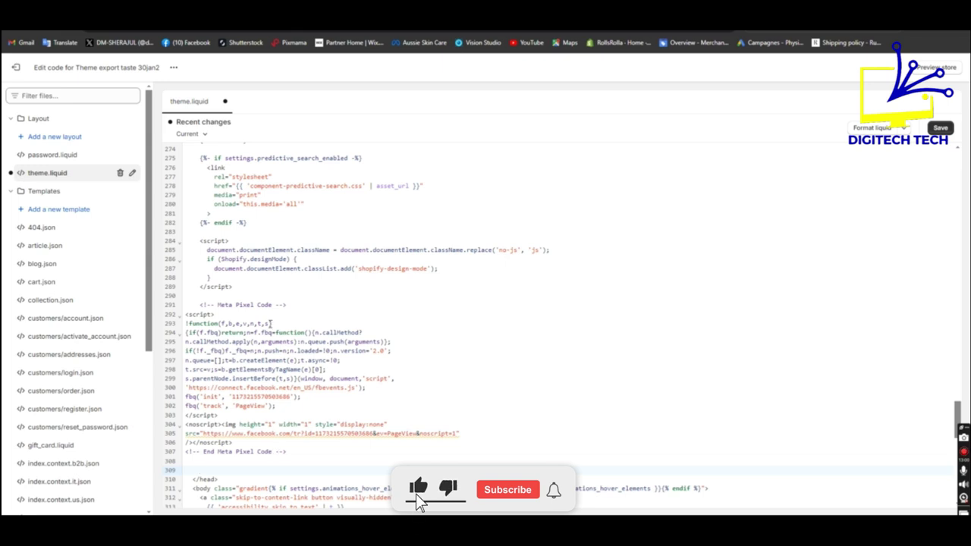
left_click(941, 129)
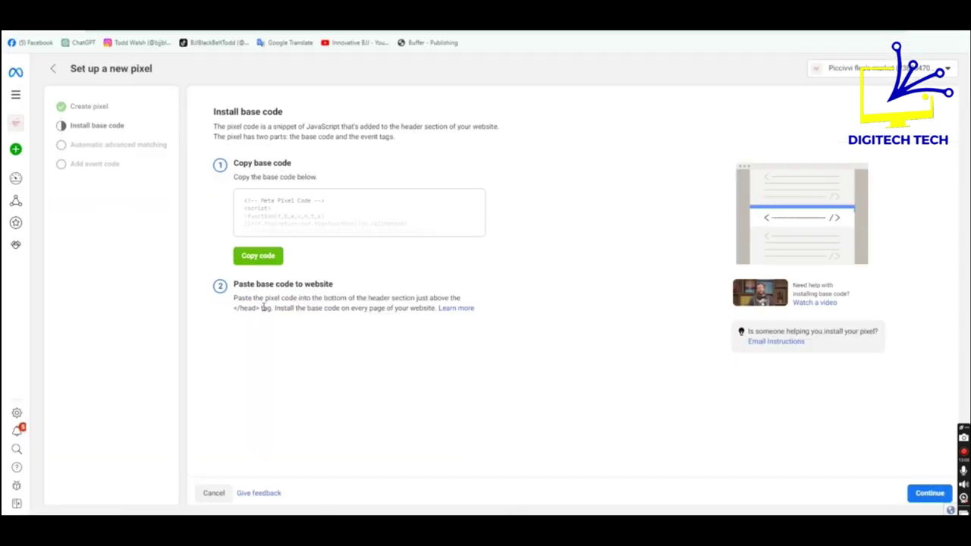
- In the Meta pixel setup, move past the base code stage, turn on automatic advanced matching, and continue
left_click(929, 494)
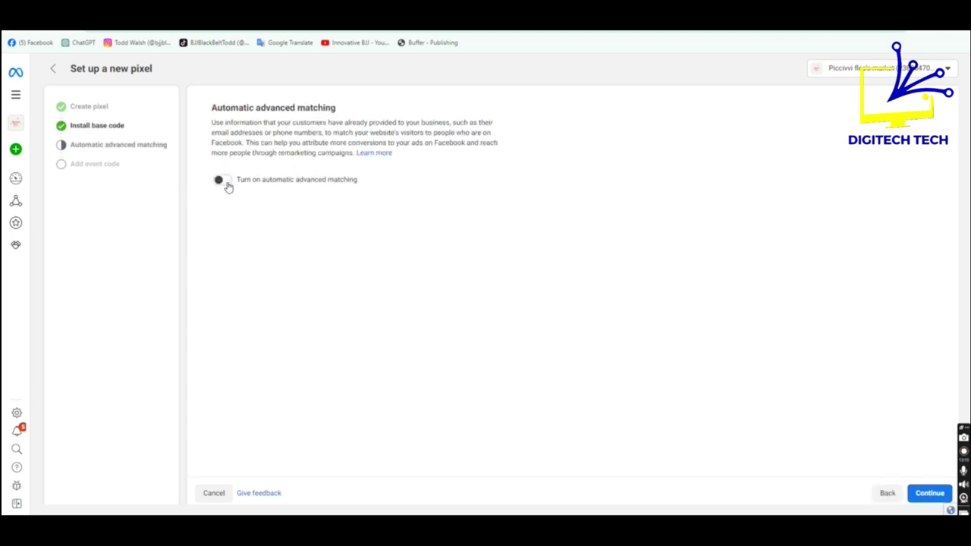
left_click(223, 181)
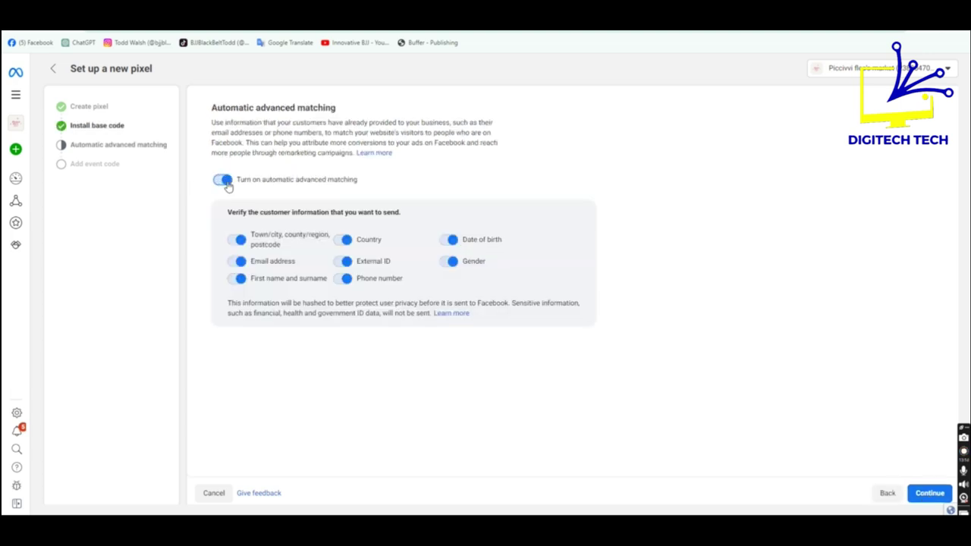
left_click(931, 494)
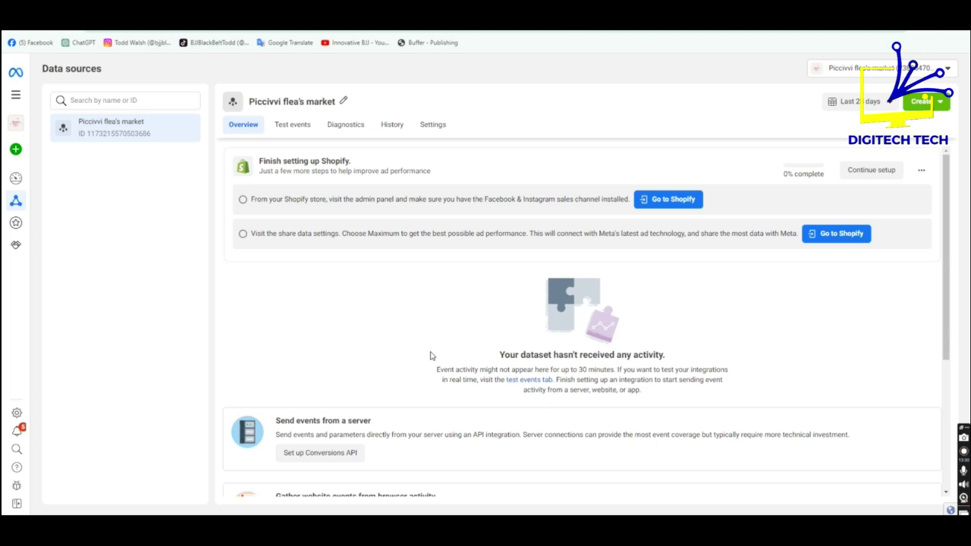
- Continue the dataset's Shopify setup, mark the setup on Shopify as completed, and advance to verifying the connection
scroll(436, 361, "down", 3)
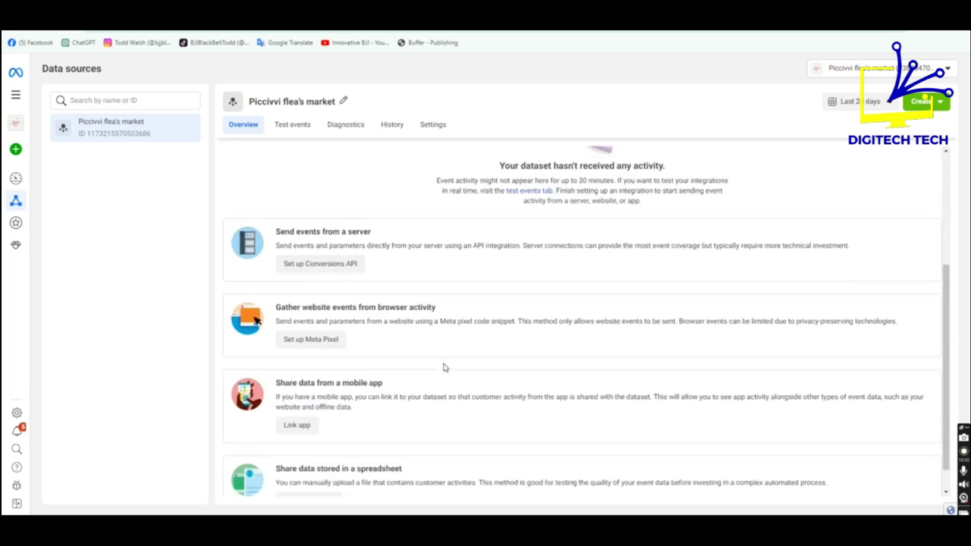
scroll(445, 367, "up", 1)
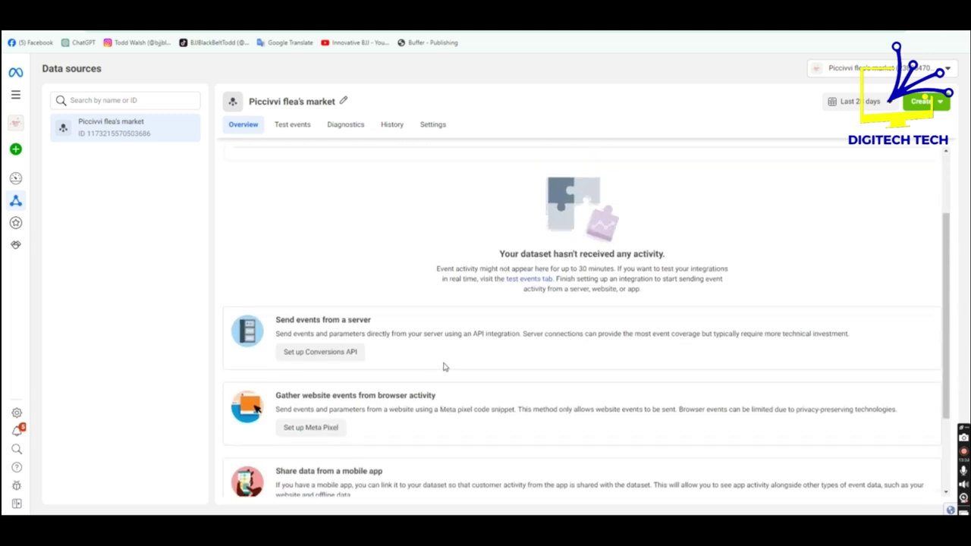
scroll(445, 367, "down", 2)
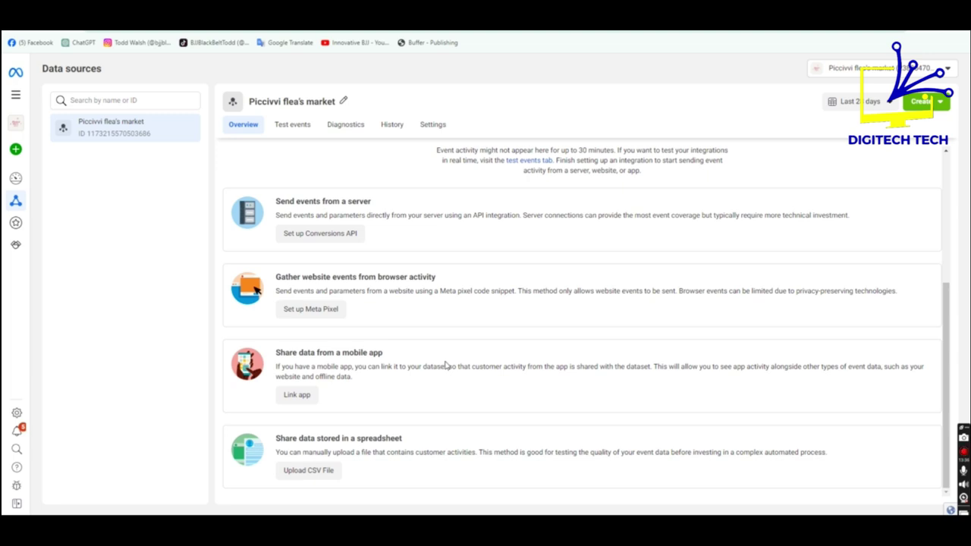
scroll(448, 364, "up", 3)
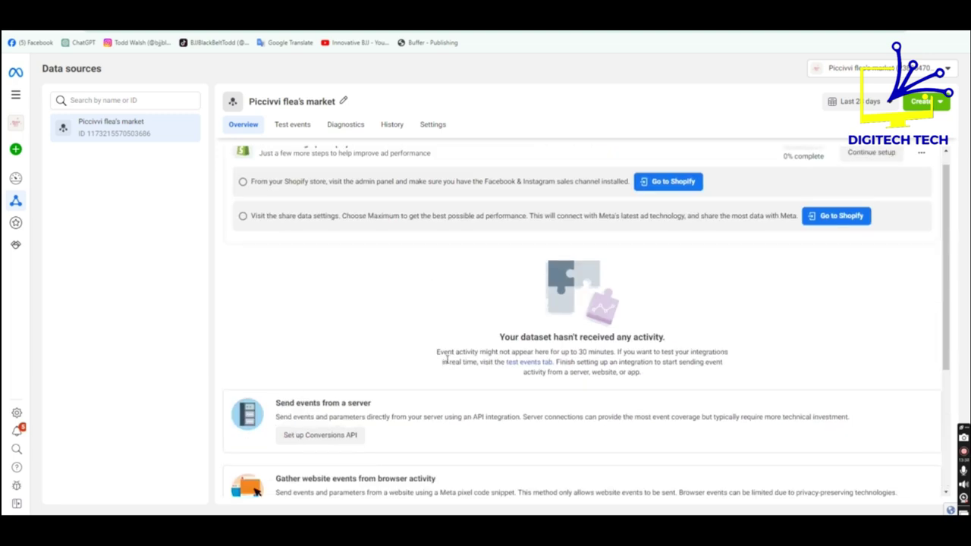
scroll(447, 355, "up", 1)
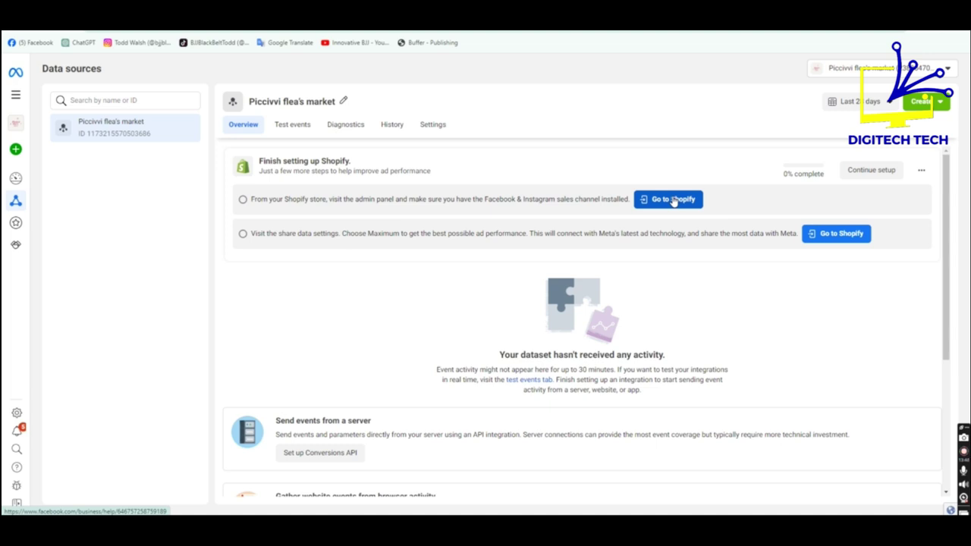
left_click(856, 173)
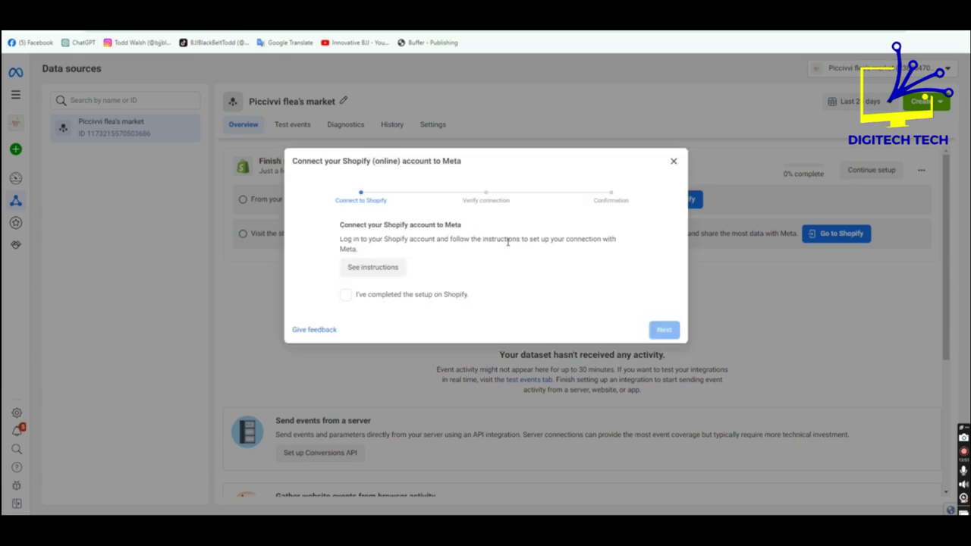
left_click(393, 298)
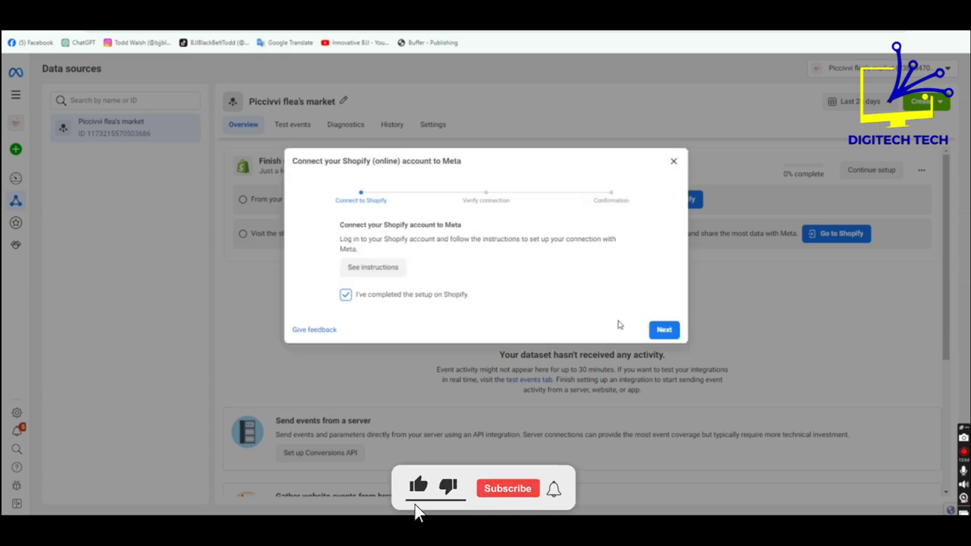
left_click(661, 331)
left_click(503, 306)
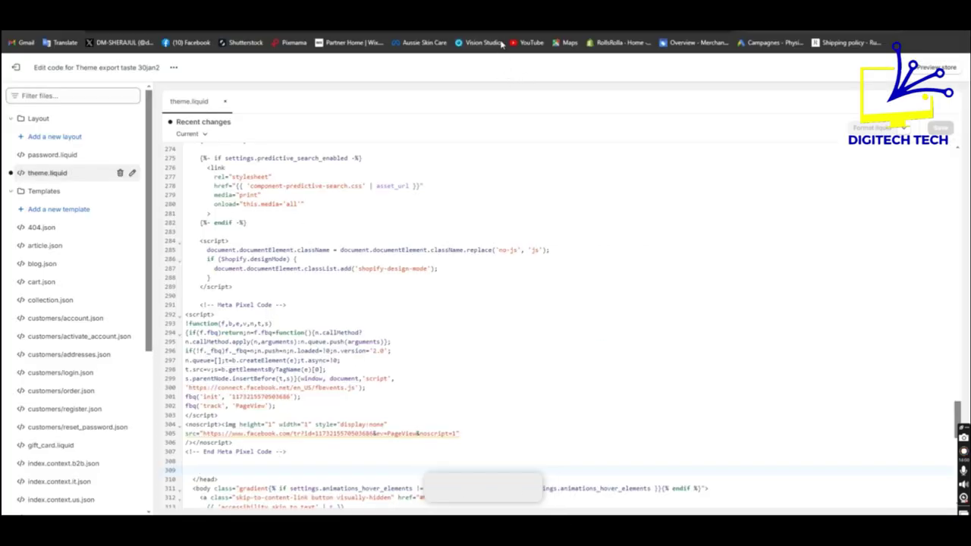
left_click(16, 66)
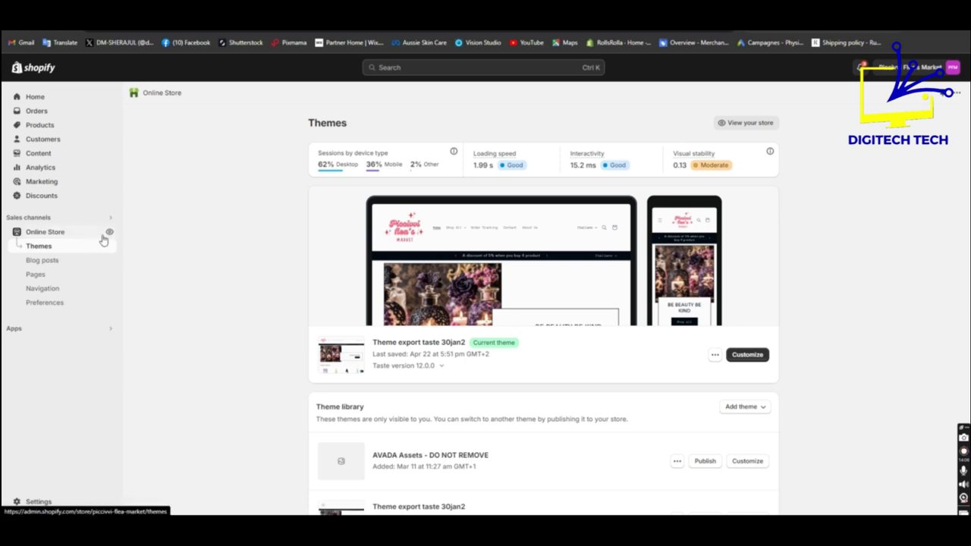
left_click(110, 232)
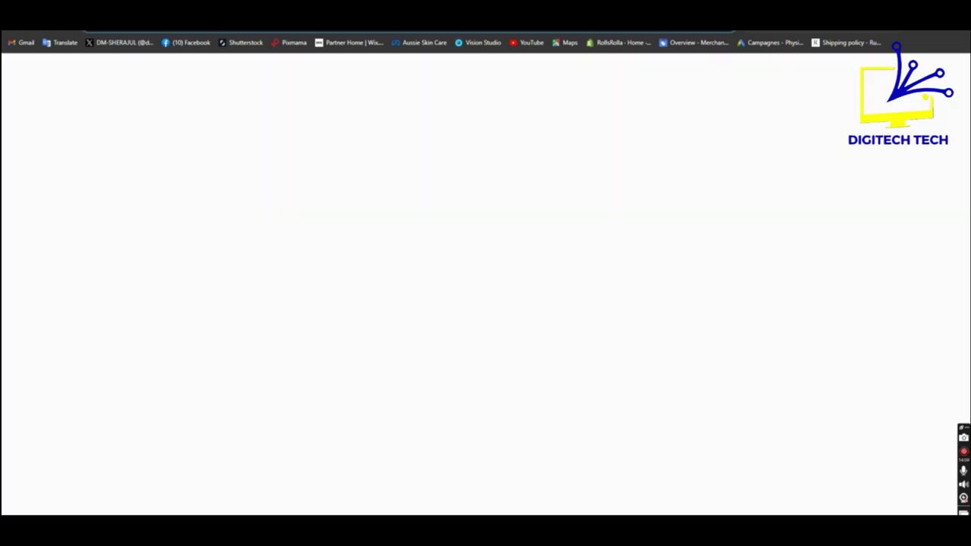
right_click(135, 30)
left_click(170, 113)
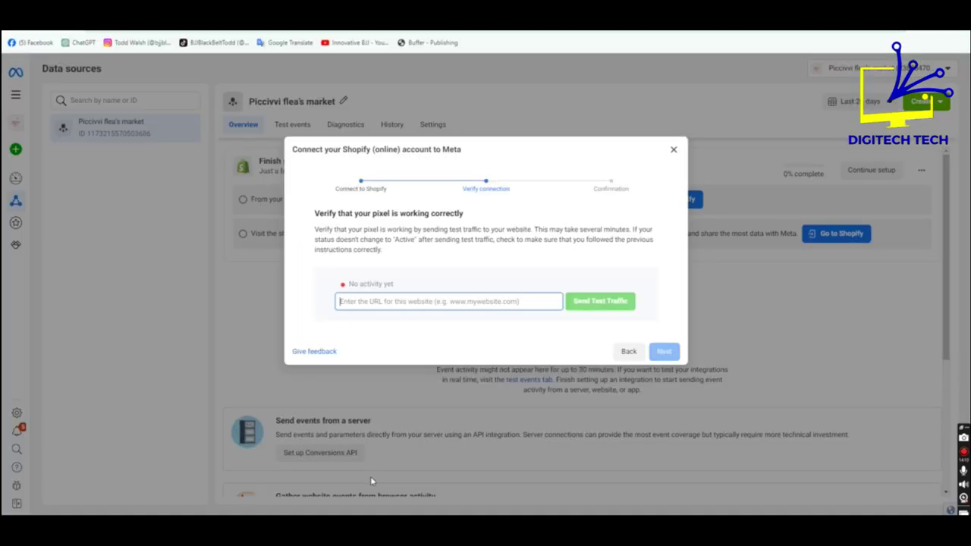
type("https://piccivvifleamarket.com/")
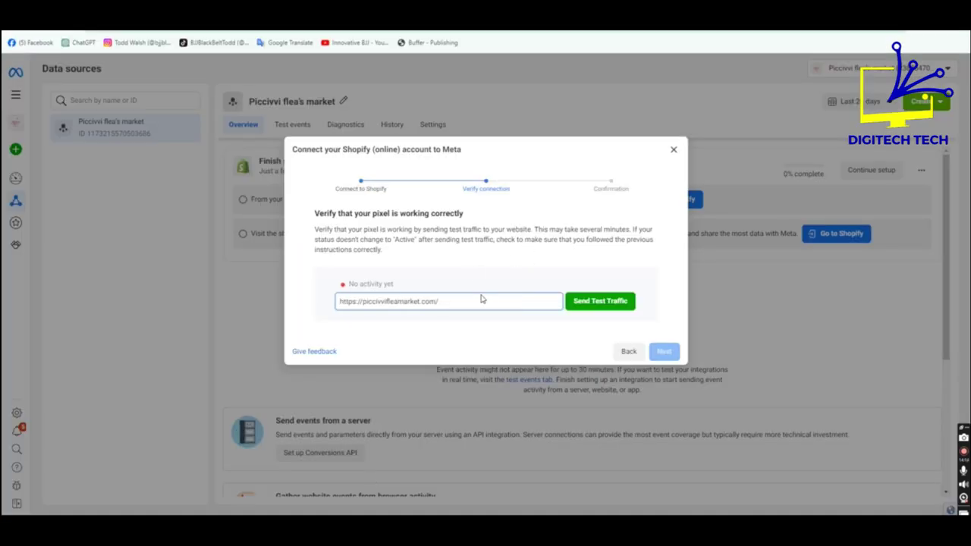
left_click(602, 302)
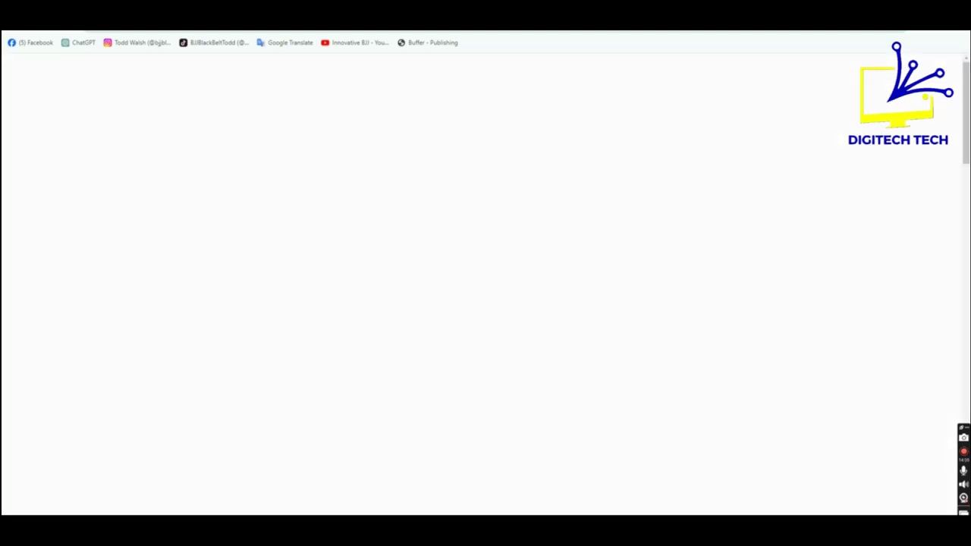
- Generate storefront activity by visiting the SKINFOOD Avocado Rich Essence 55ml product, the Order Tracking page, and a product in Cura Dei Capelli
scroll(301, 260, "down", 5)
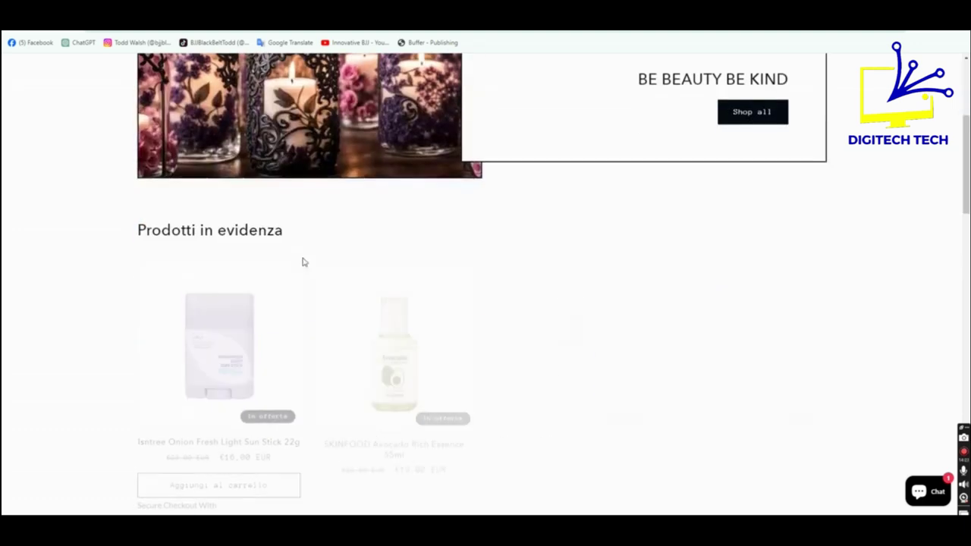
left_click(360, 280)
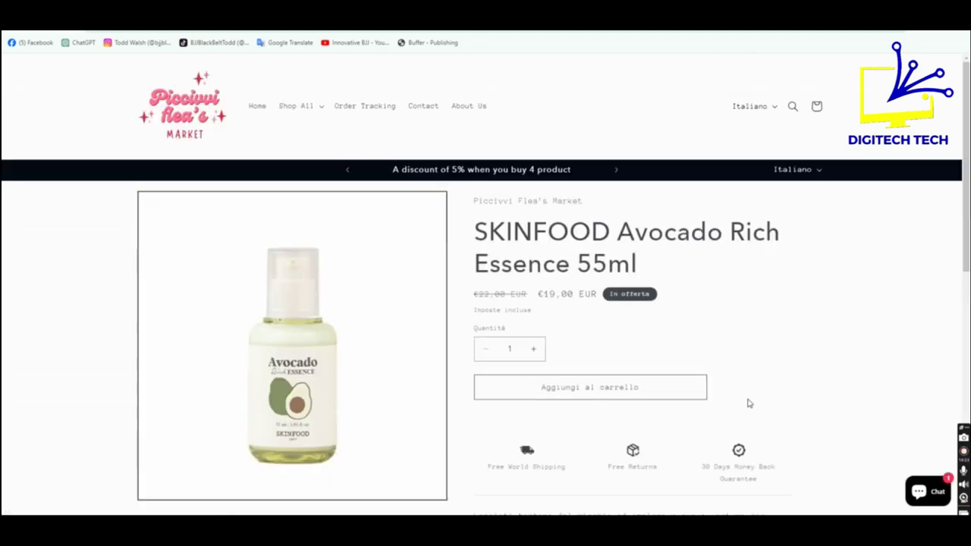
scroll(748, 402, "down", 3)
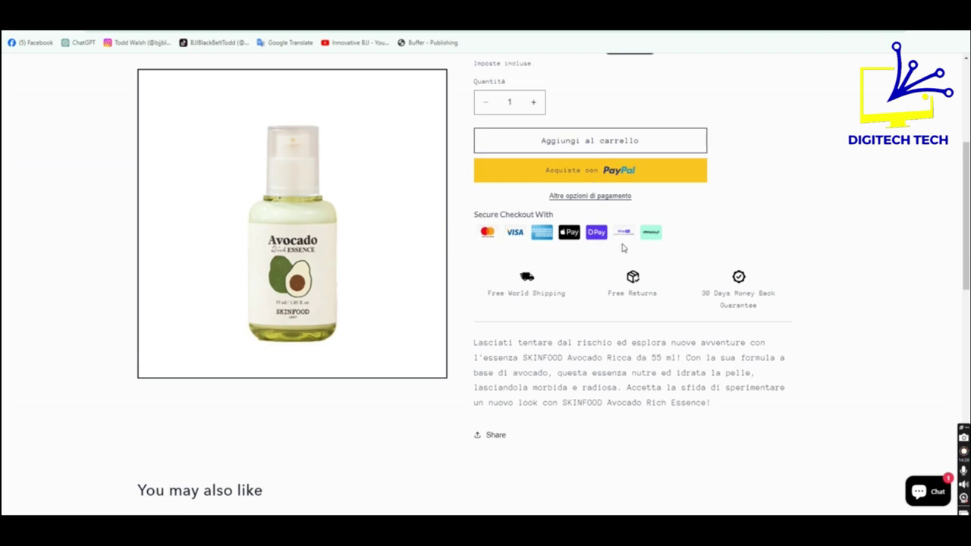
scroll(386, 155, "up", 4)
left_click(368, 110)
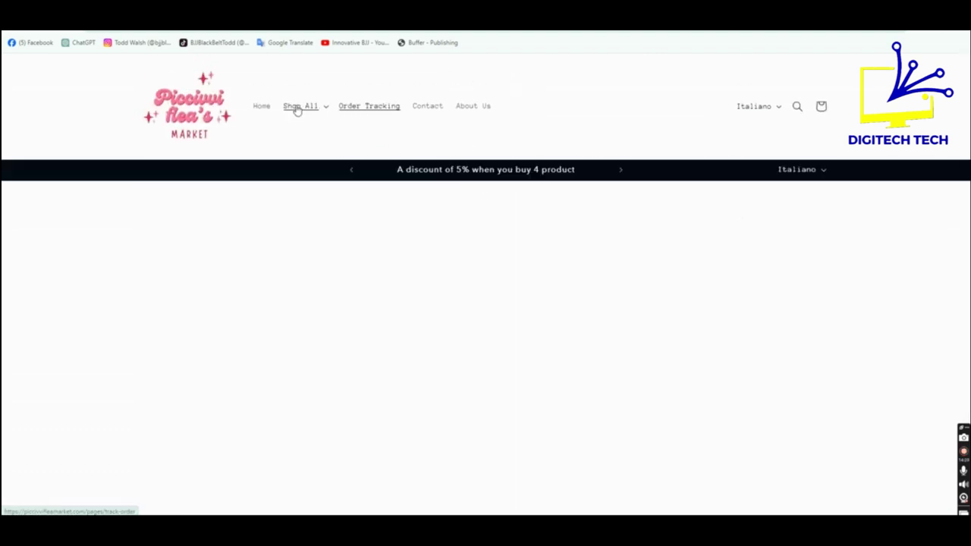
left_click(296, 111)
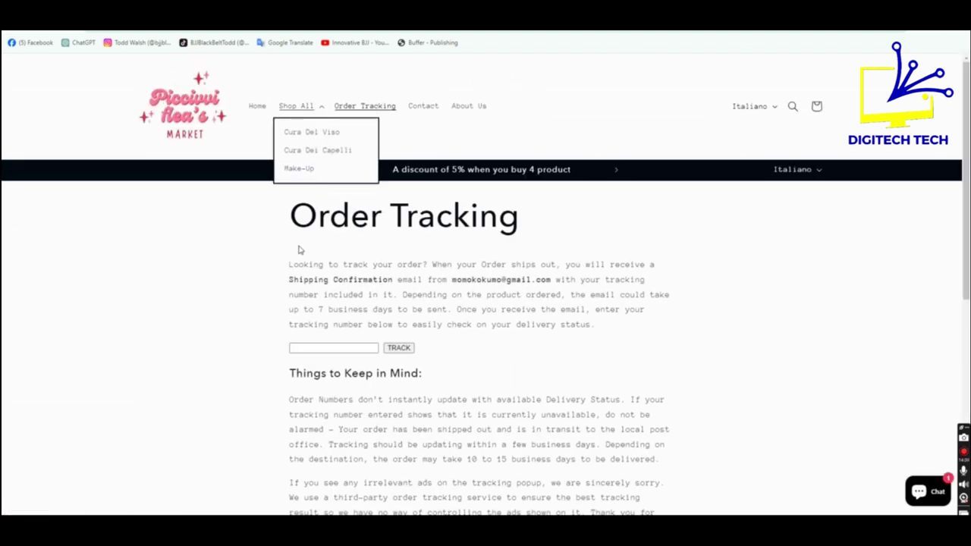
left_click(302, 152)
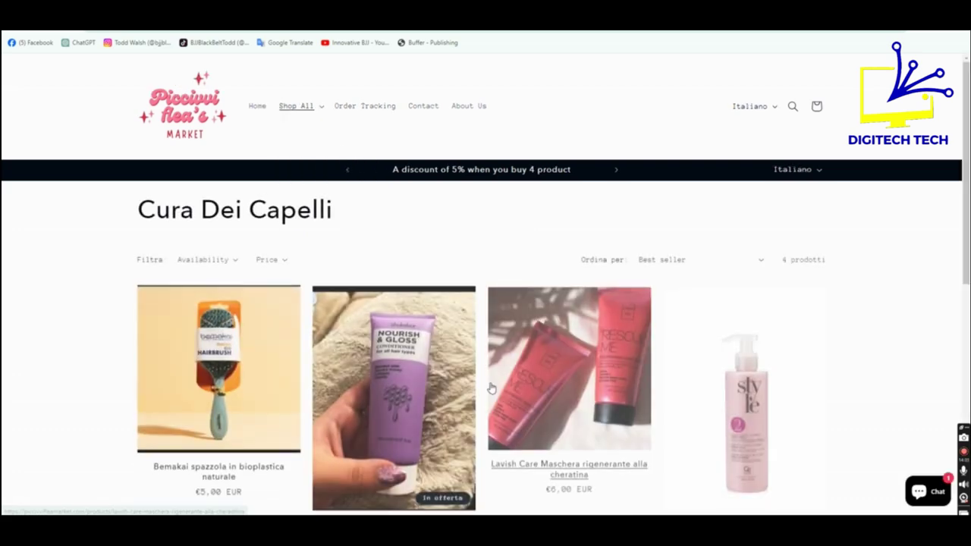
scroll(392, 245, "down", 1)
left_click(391, 243)
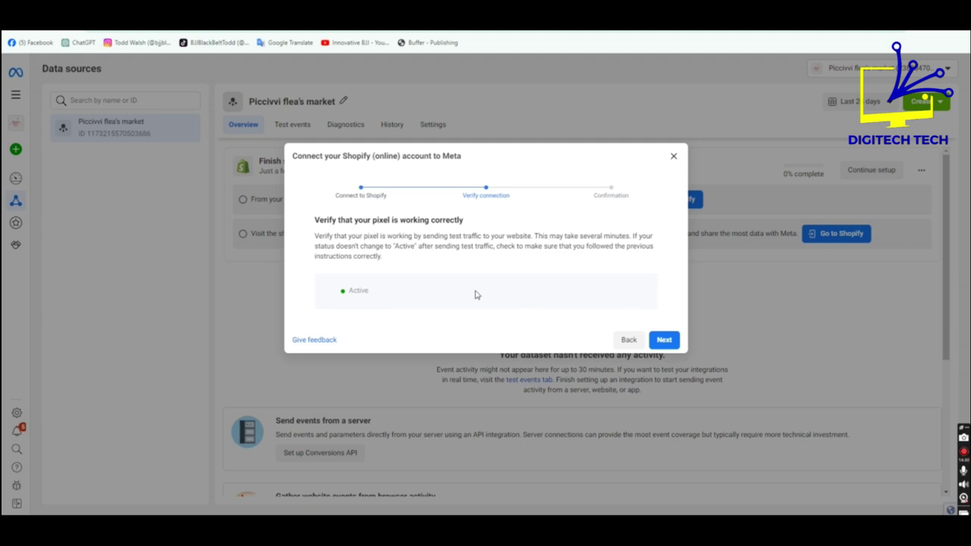
- Advance the Shopify connection from pixel verification to confirmation and choose to test events in Events Manager
left_click(664, 342)
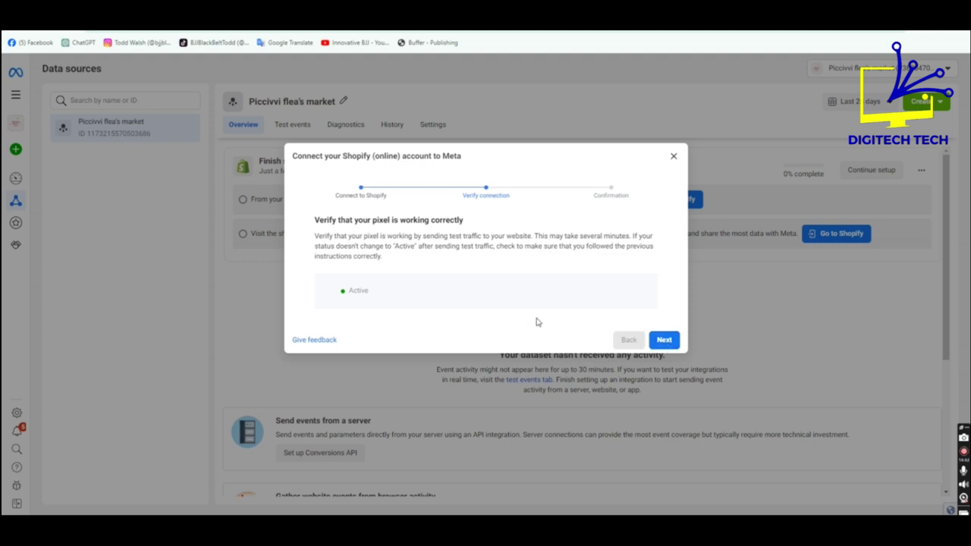
left_click(664, 341)
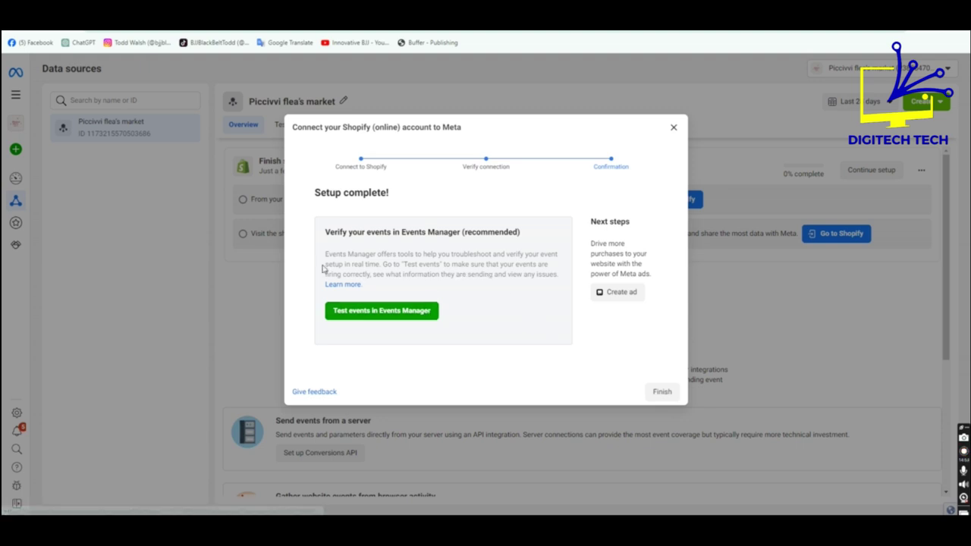
left_click(382, 316)
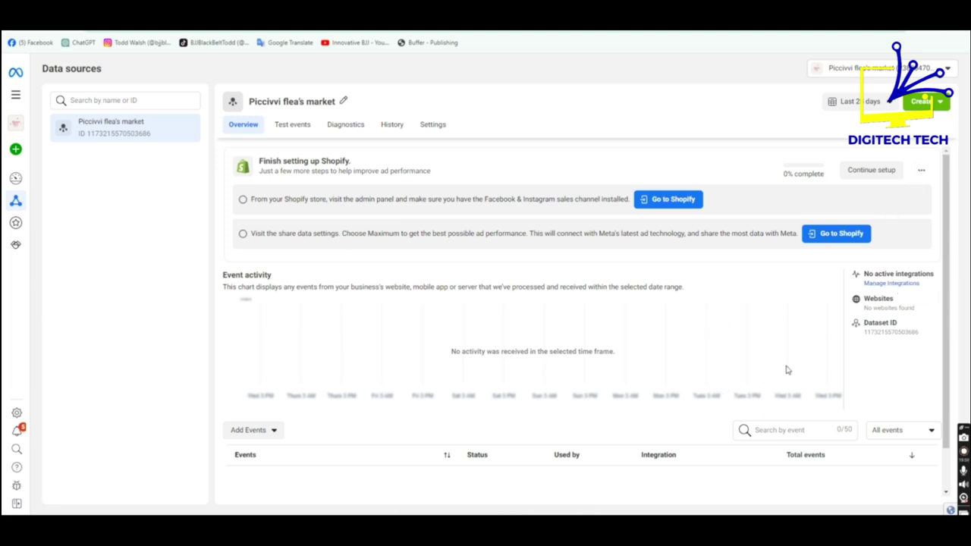
- Open the test events page for the Piccivvi flea's market dataset from its overview
scroll(560, 348, "down", 1)
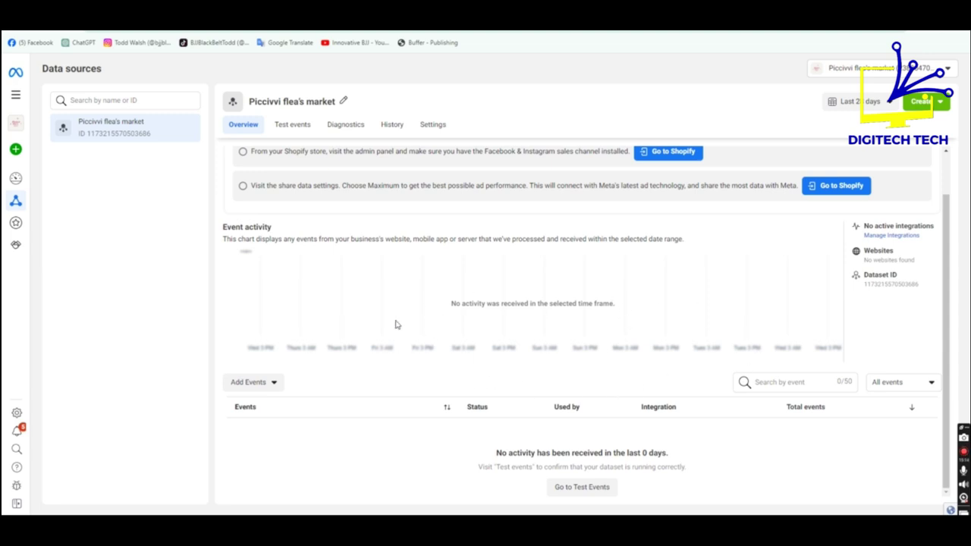
scroll(542, 311, "up", 1)
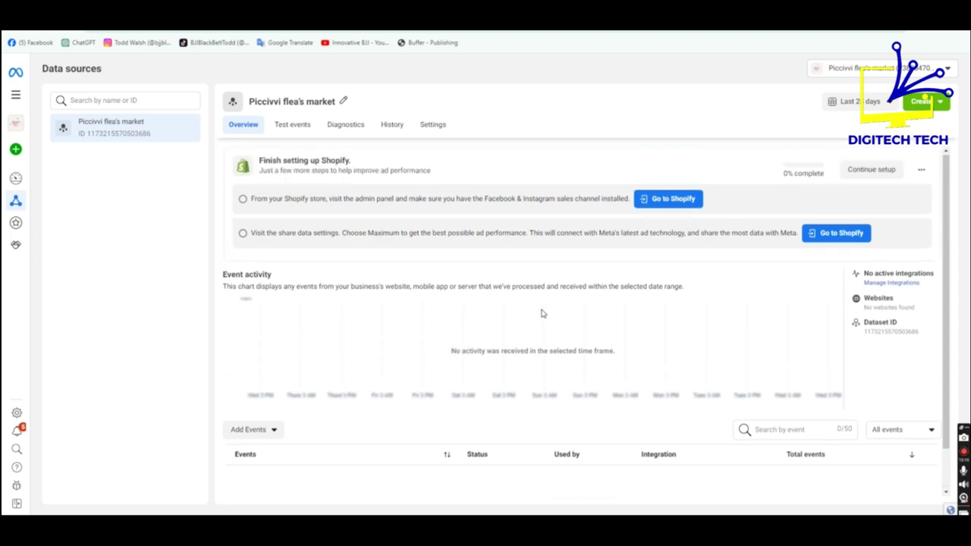
scroll(535, 314, "down", 1)
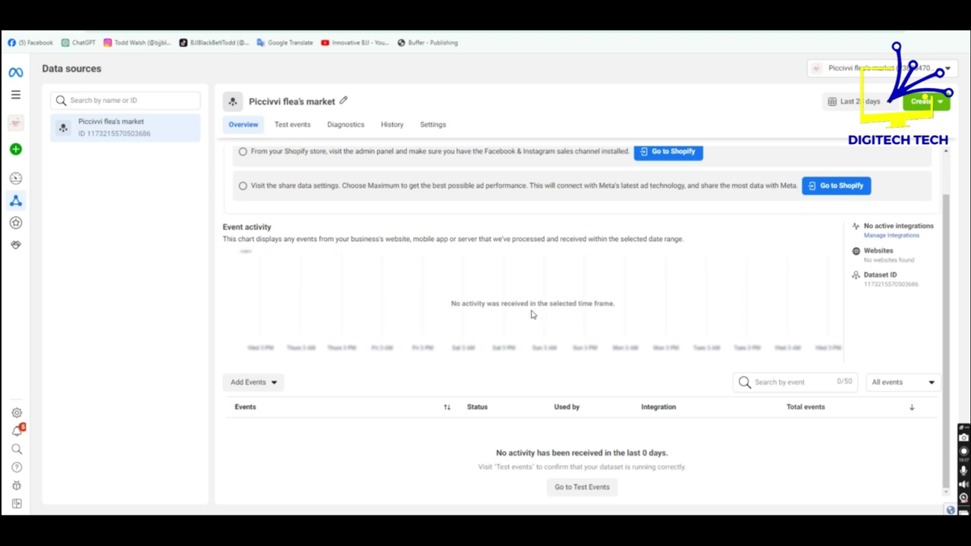
left_click(582, 489)
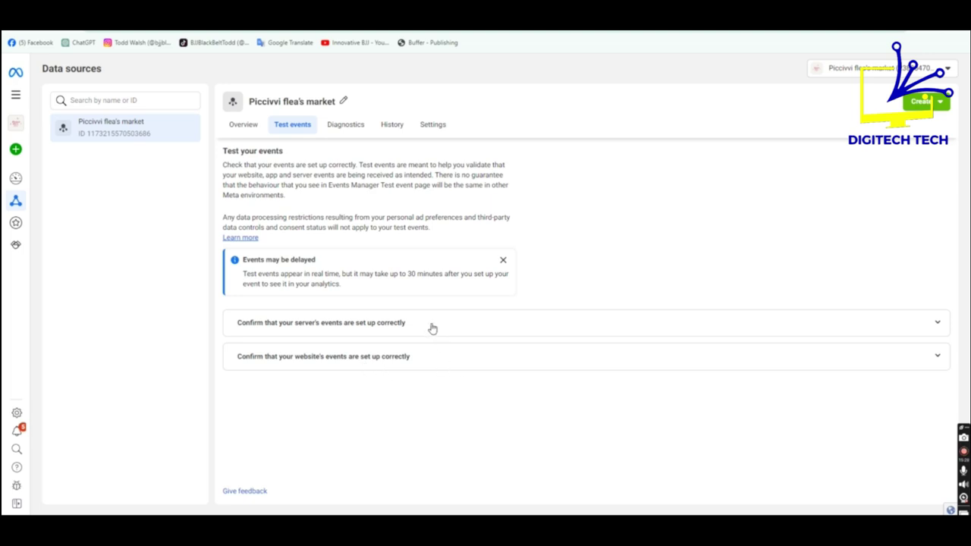
left_click(404, 364)
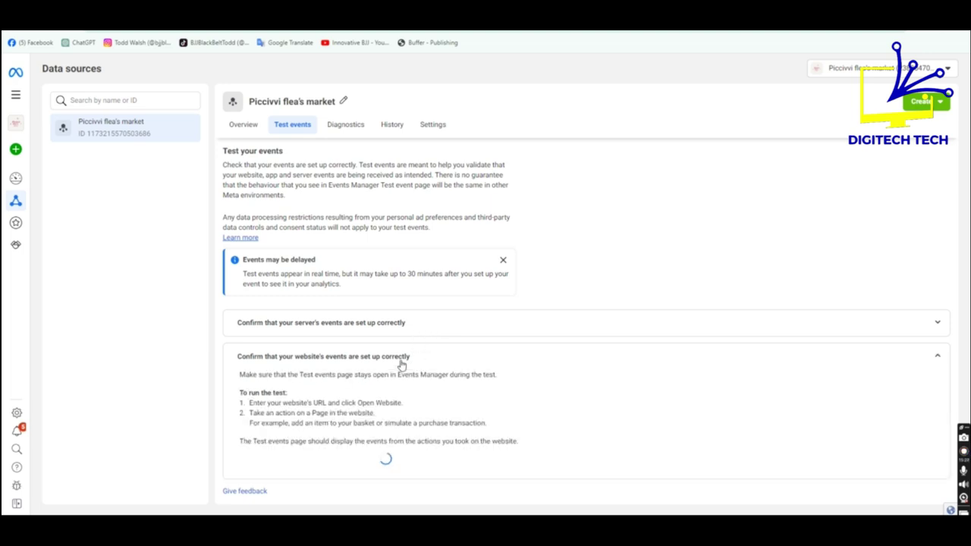
scroll(447, 425, "down", 1)
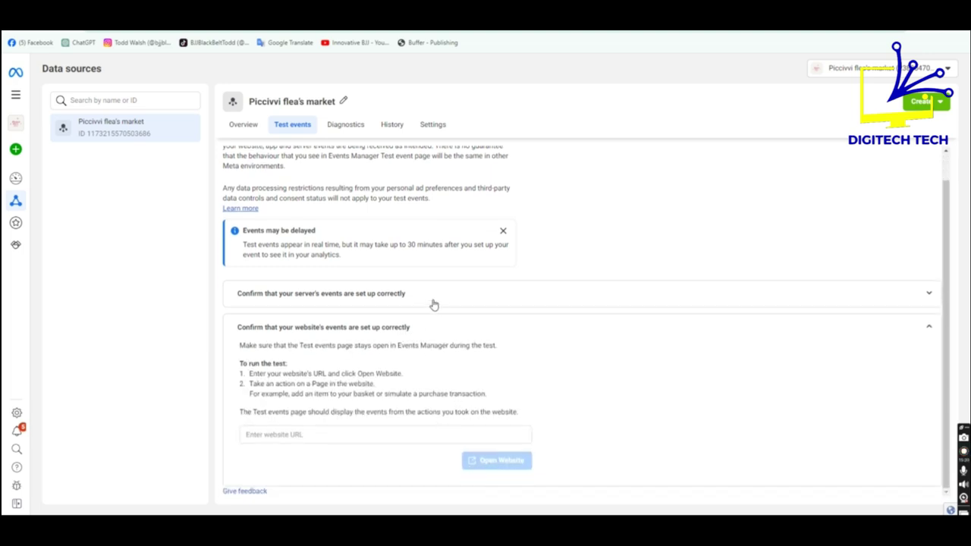
left_click(433, 301)
left_click(433, 301)
left_click(593, 327)
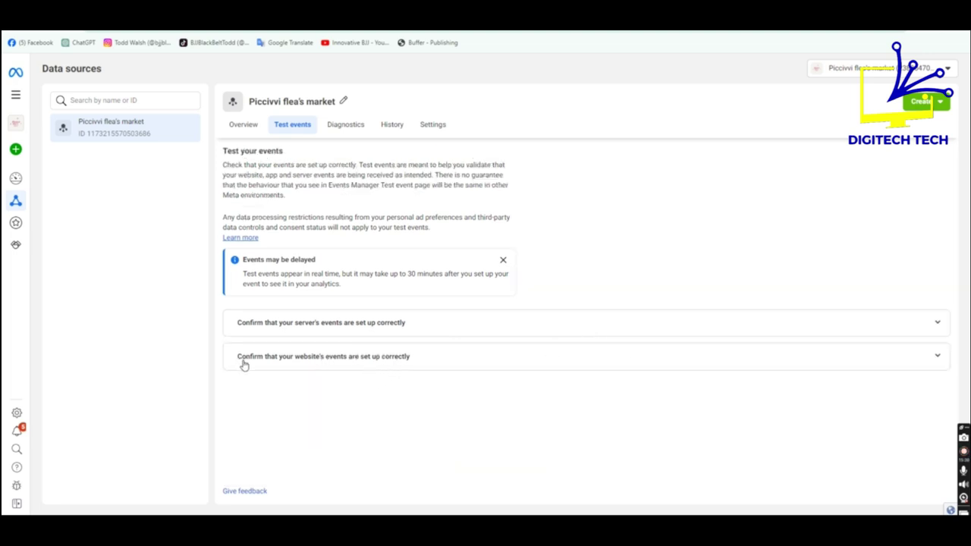
left_click(440, 364)
left_click(338, 462)
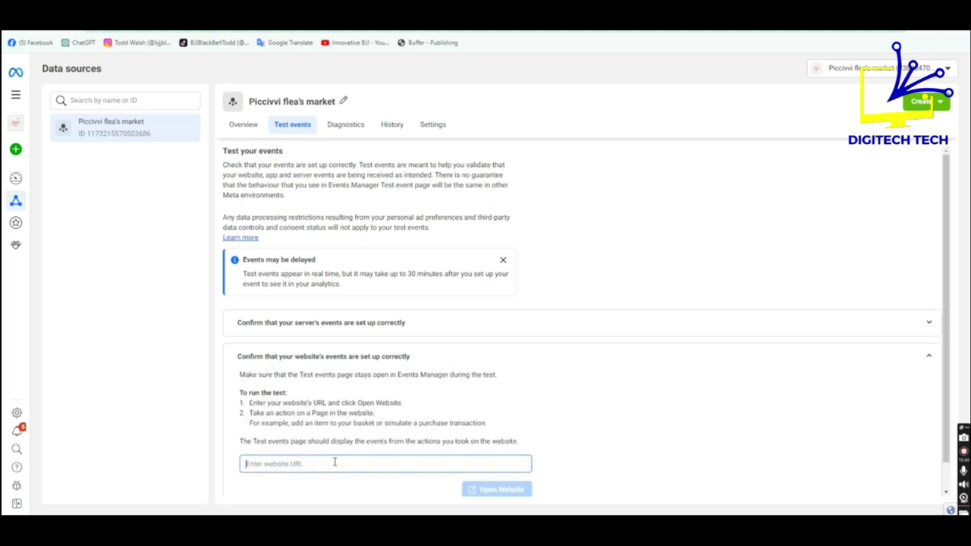
type("https://piccivvifleamarket.com/")
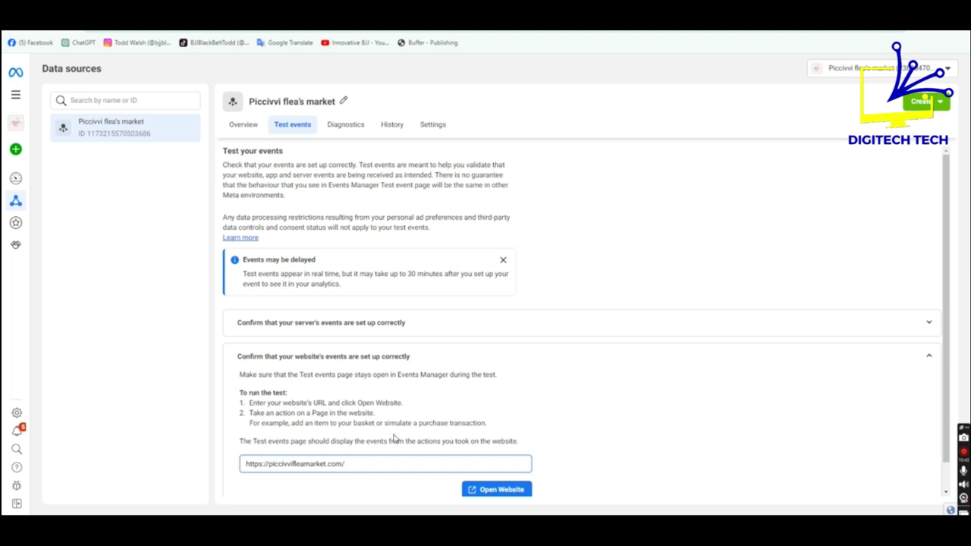
scroll(585, 437, "down", 2)
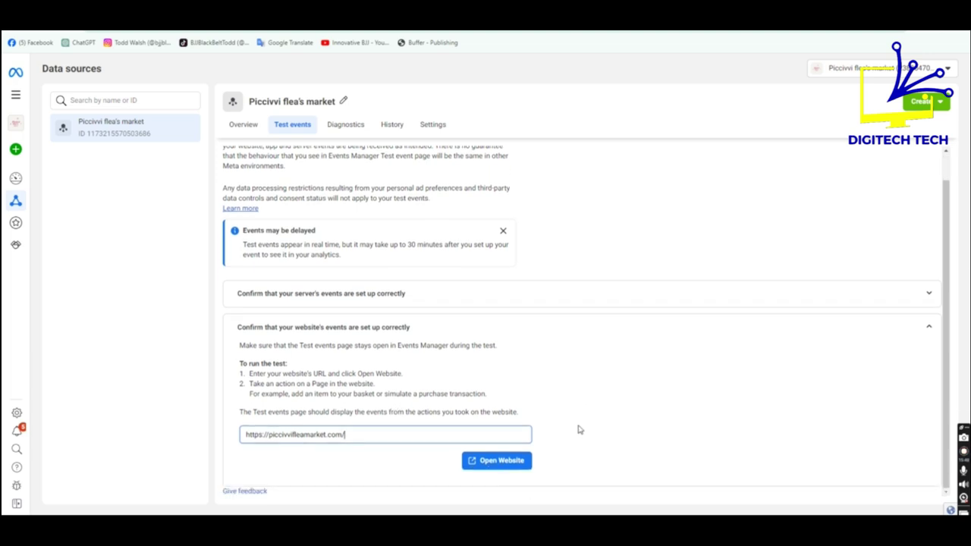
left_click(505, 467)
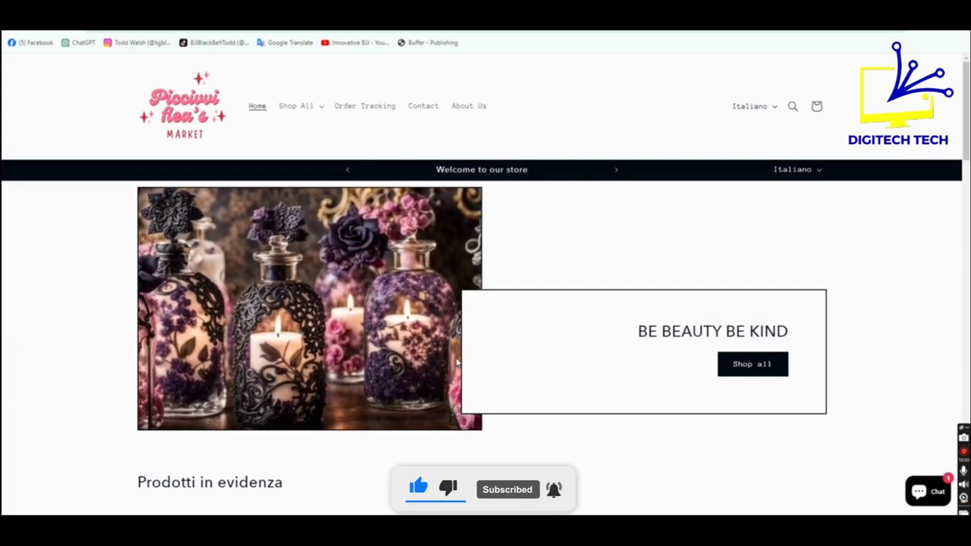
- Browse the storefront home page, visit the Pyunkang Yul Essence Toner 100ml product, and return to the home page
scroll(448, 345, "down", 8)
scroll(448, 345, "up", 8)
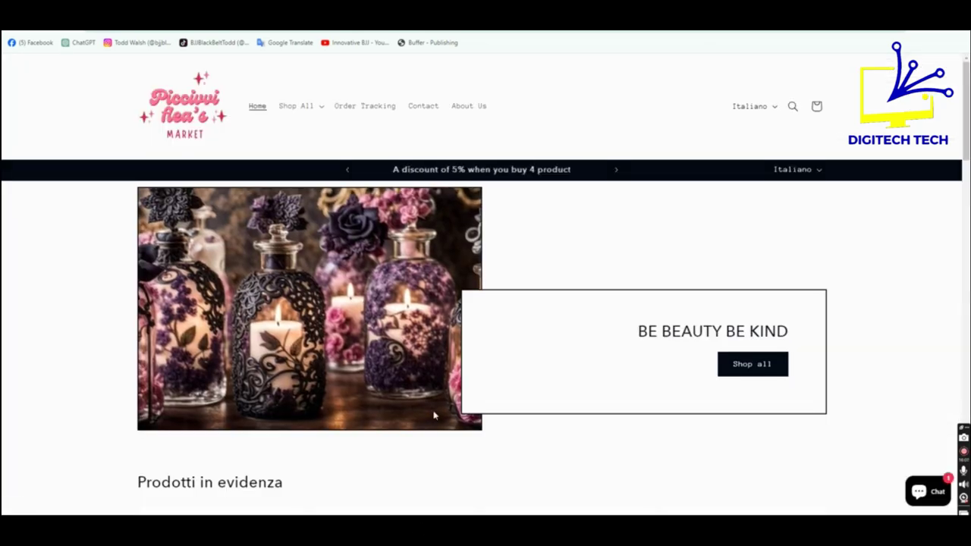
scroll(425, 410, "down", 8)
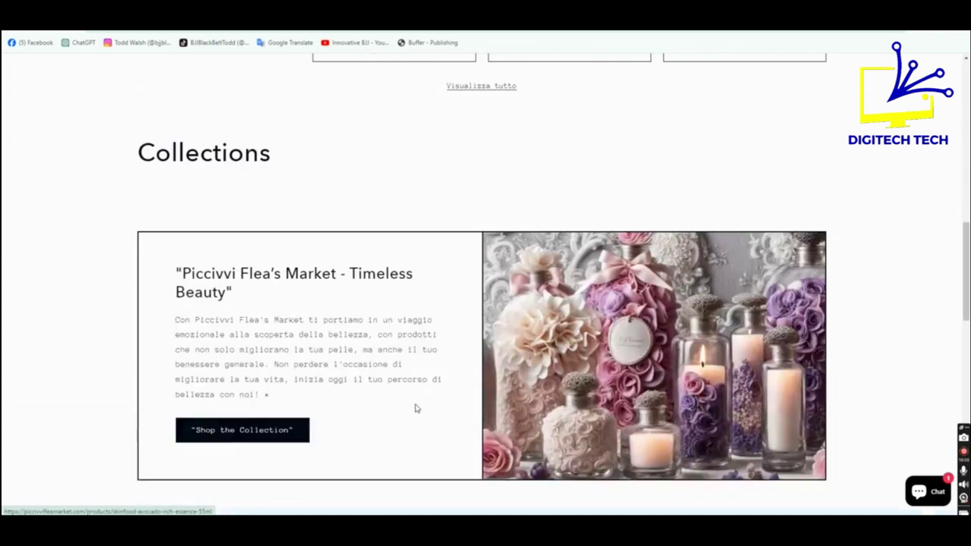
scroll(415, 408, "up", 8)
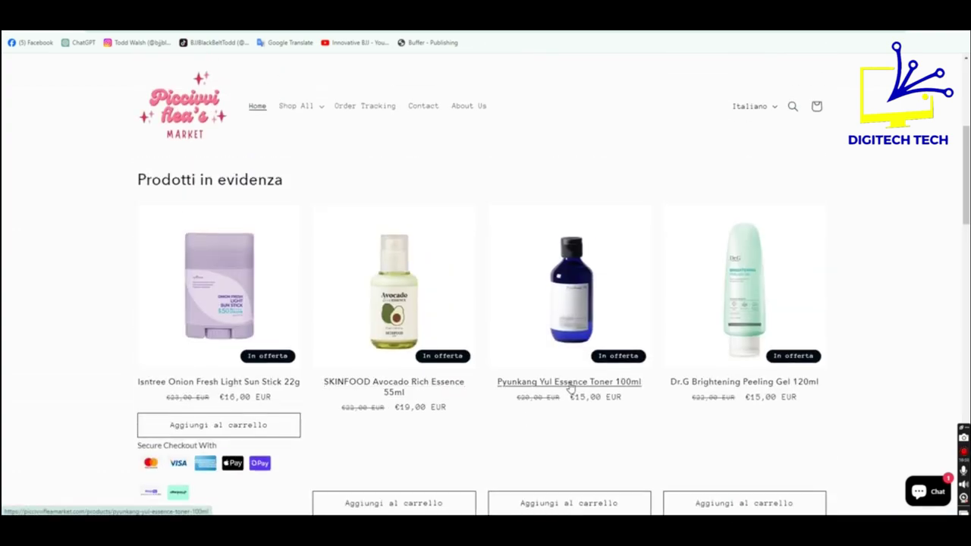
left_click(572, 382)
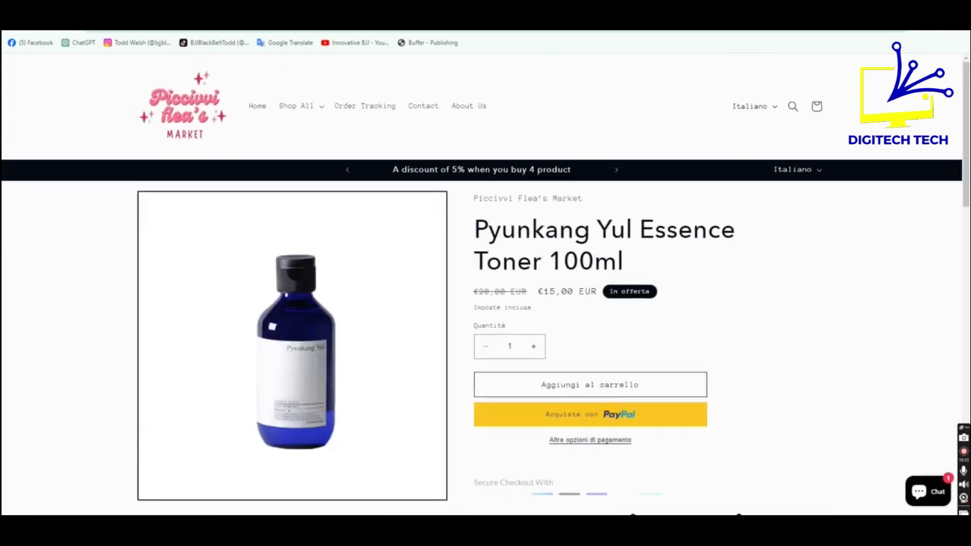
key("alt+Left")
- Open the store's Make-Up collection and visit its Flower Knows little angel collection co.5 and co.02 products
scroll(742, 354, "down", 4)
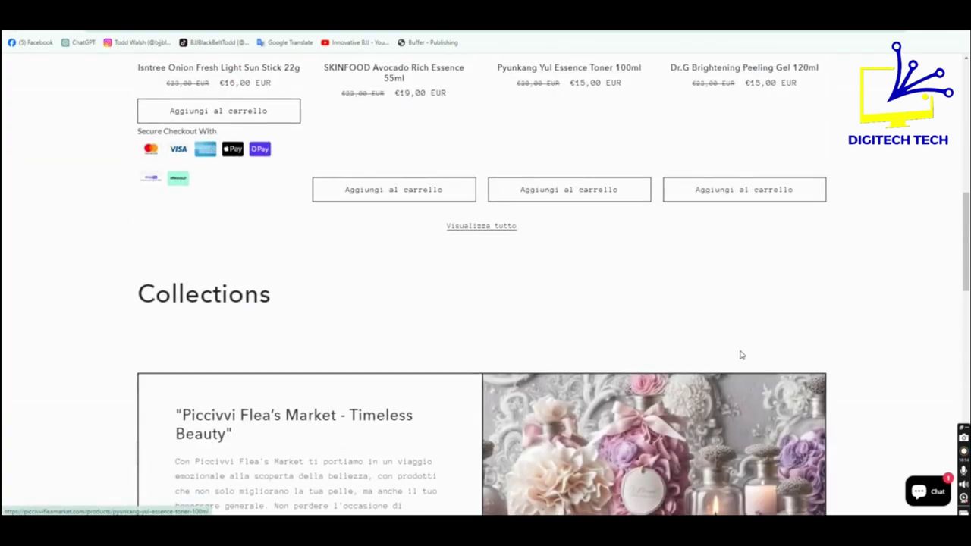
scroll(410, 374, "down", 10)
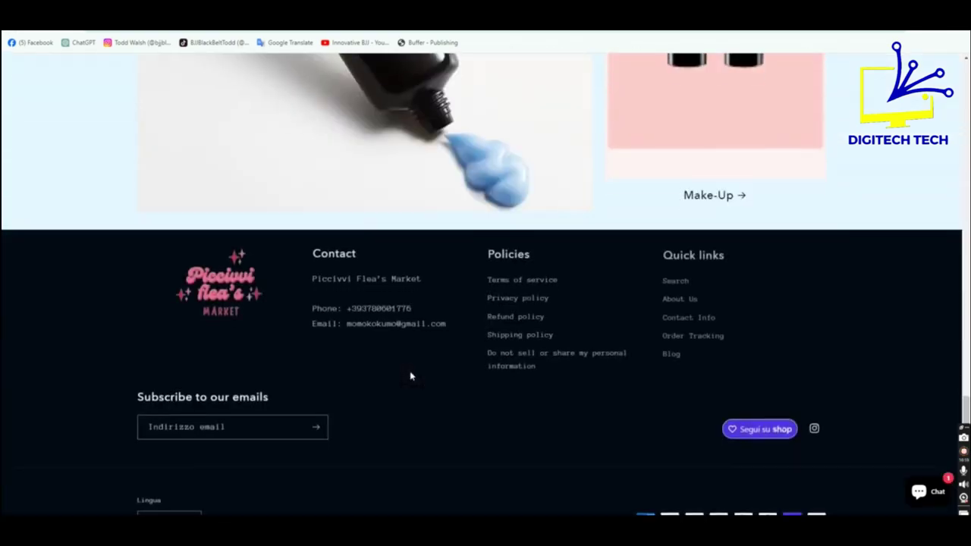
scroll(409, 375, "up", 15)
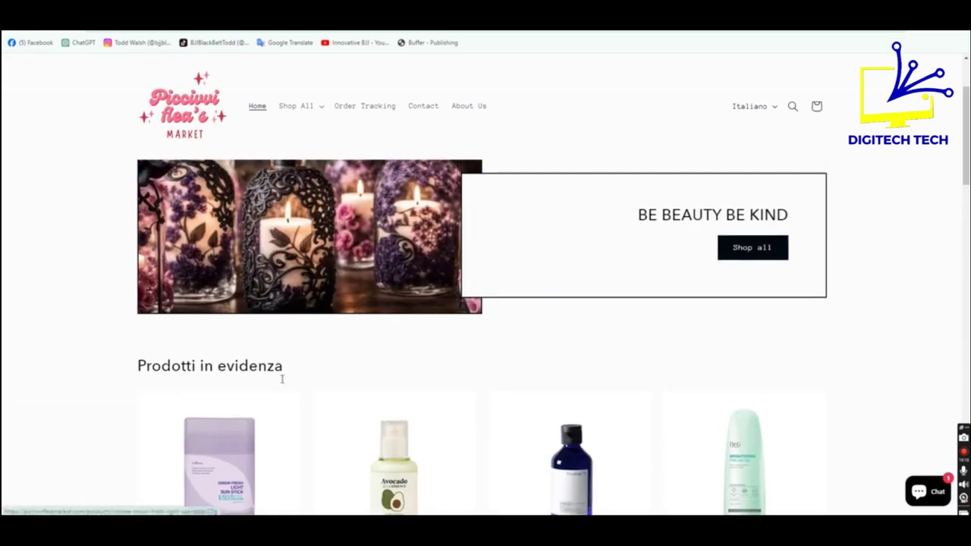
scroll(281, 379, "up", 1)
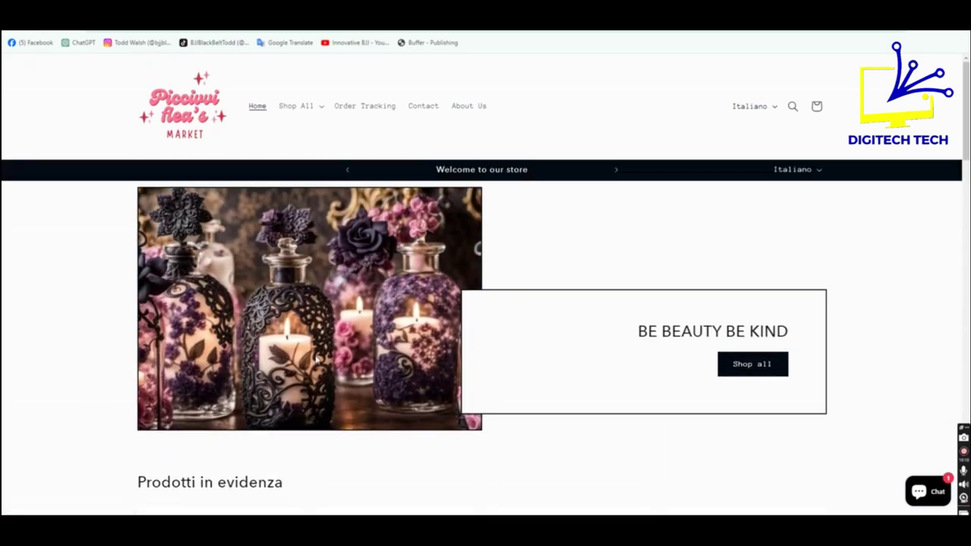
left_click(301, 107)
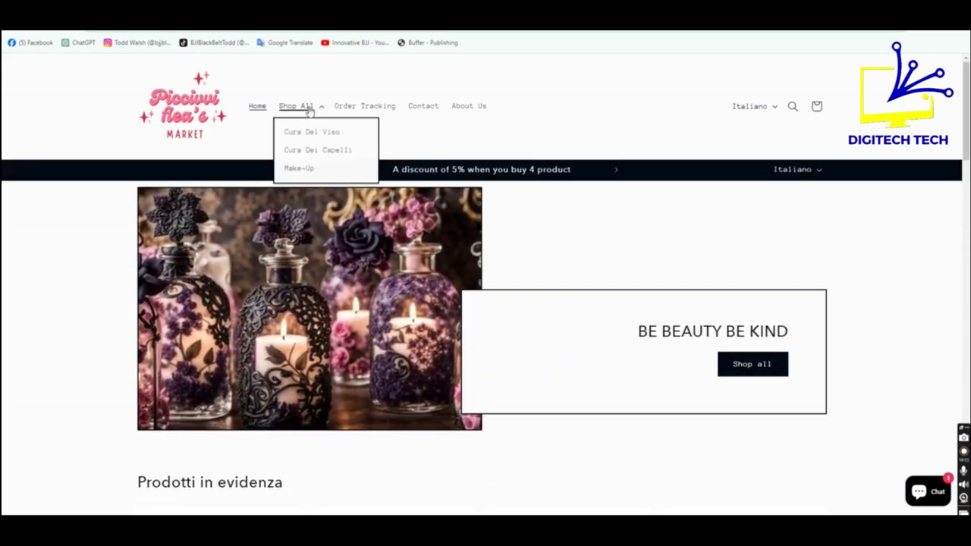
left_click(306, 169)
scroll(498, 325, "down", 3)
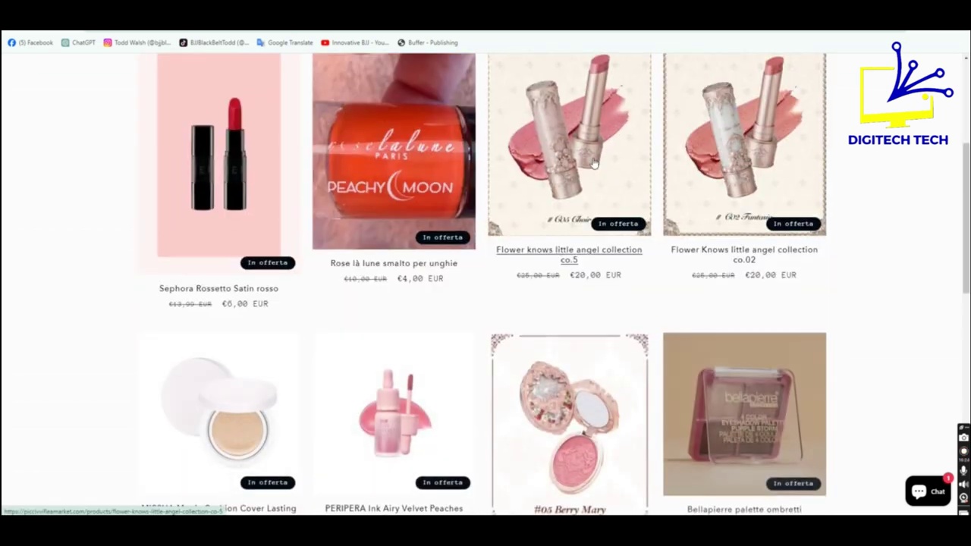
left_click(594, 163)
left_click(15, 32)
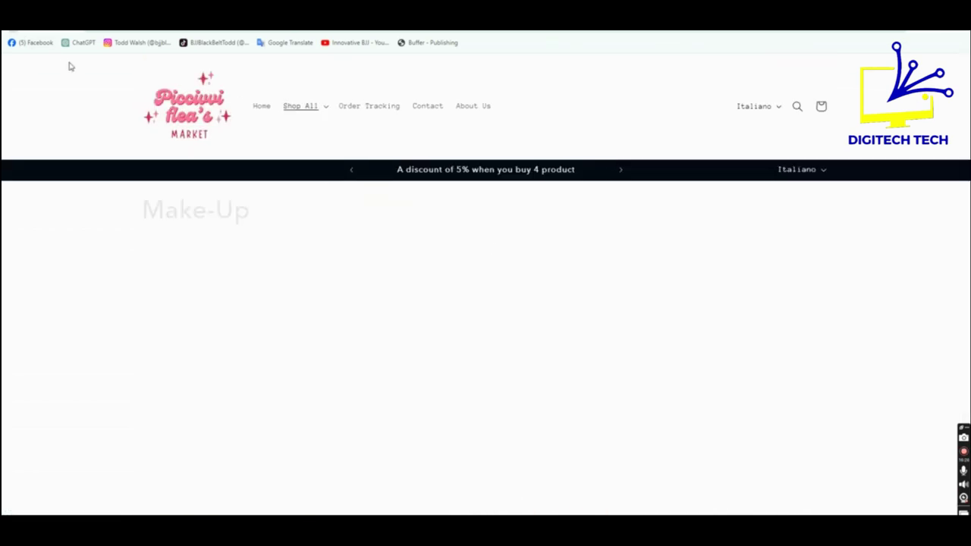
left_click(738, 163)
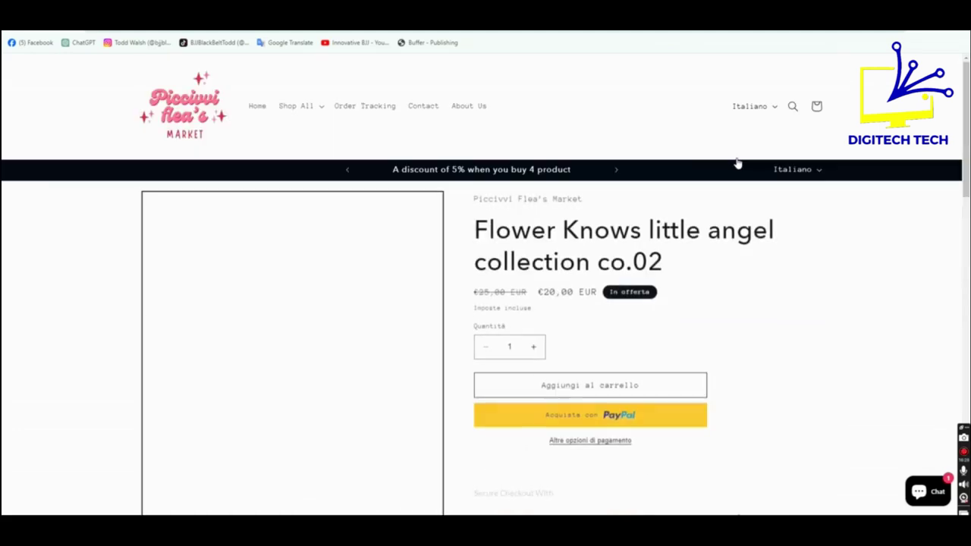
- Add Flower Knows little angel collection co.02 to the cart, proceed to checkout, and return to the product page
scroll(481, 321, "down", 3)
left_click(590, 141)
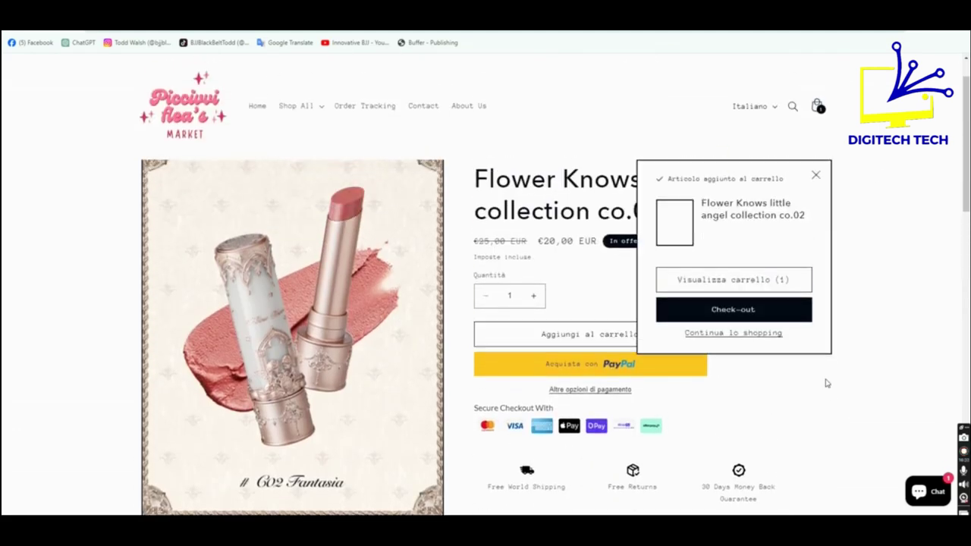
left_click(751, 311)
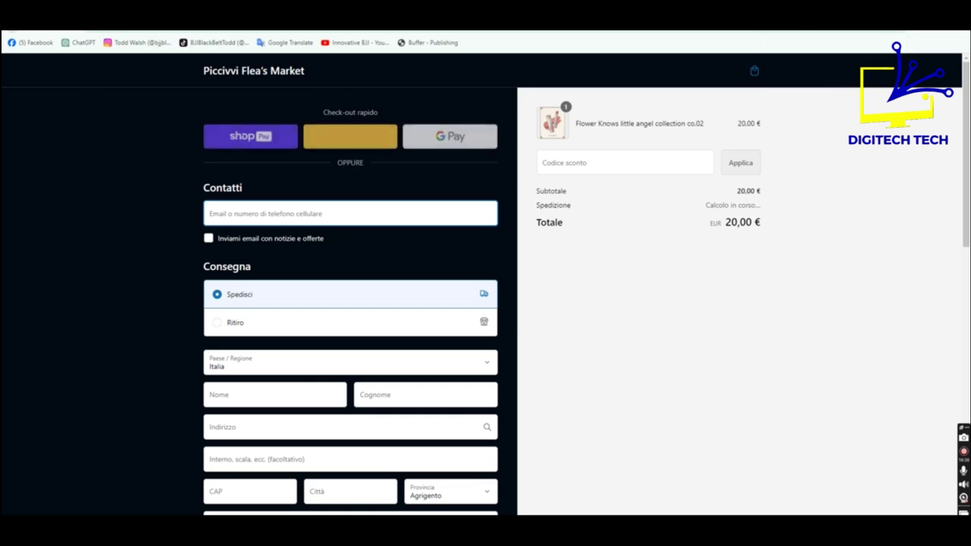
key("alt+Left")
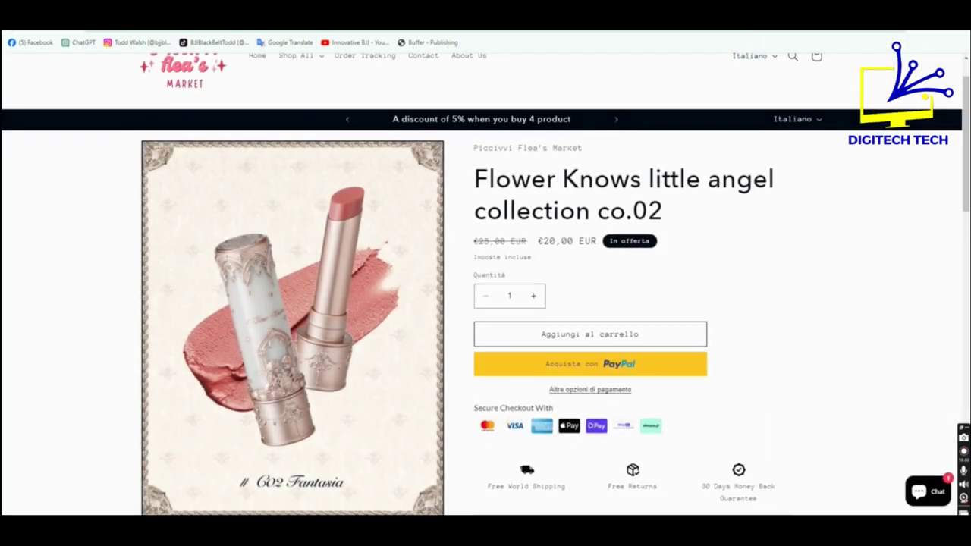
- Visit the Bellapierre palette ombretti product from the Make-Up collection and browse through its page
scroll(278, 215, "down", 15)
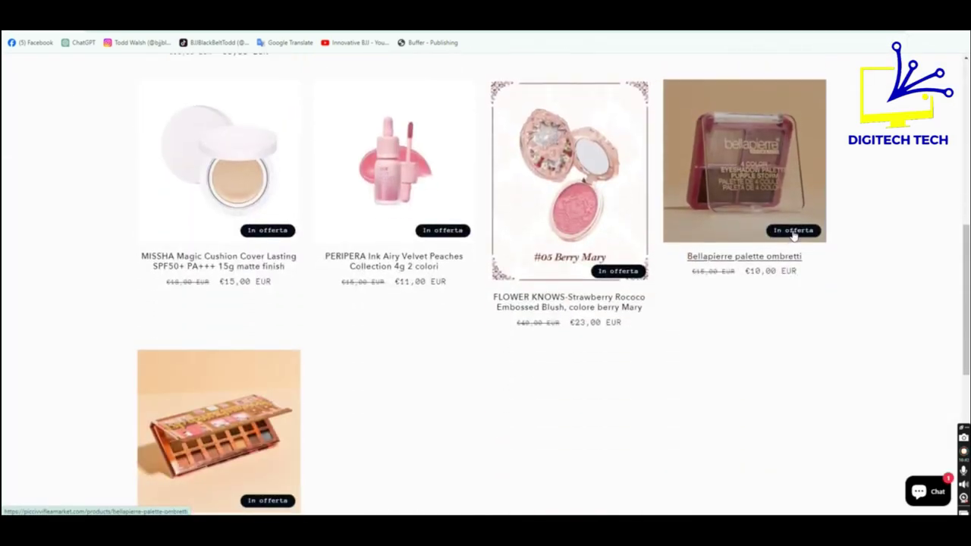
left_click(794, 236)
scroll(698, 337, "down", 3)
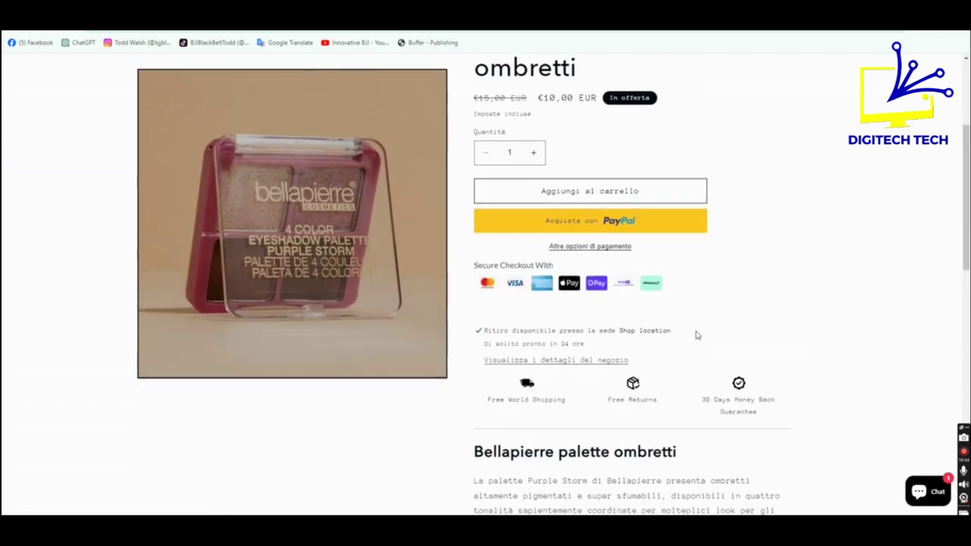
scroll(679, 332, "down", 10)
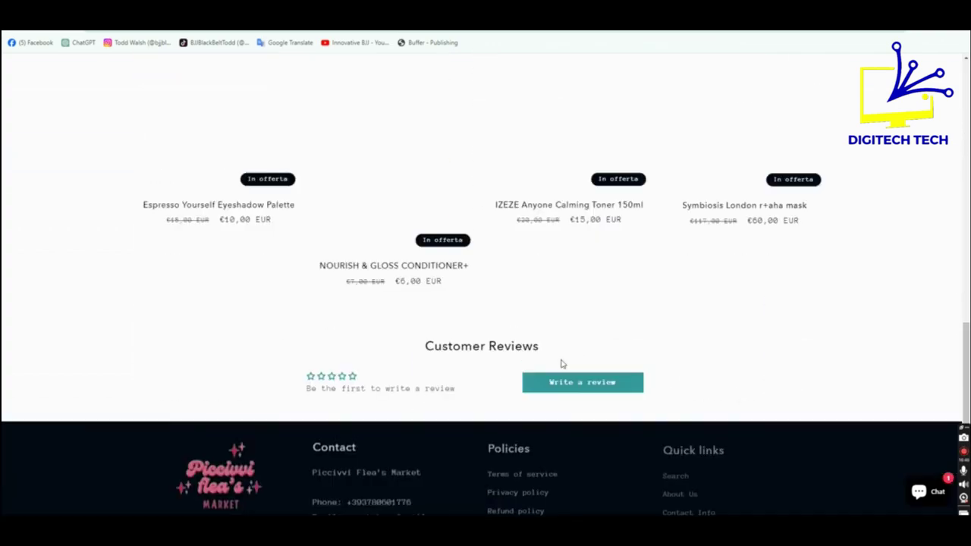
scroll(468, 369, "up", 4)
scroll(467, 369, "up", 5)
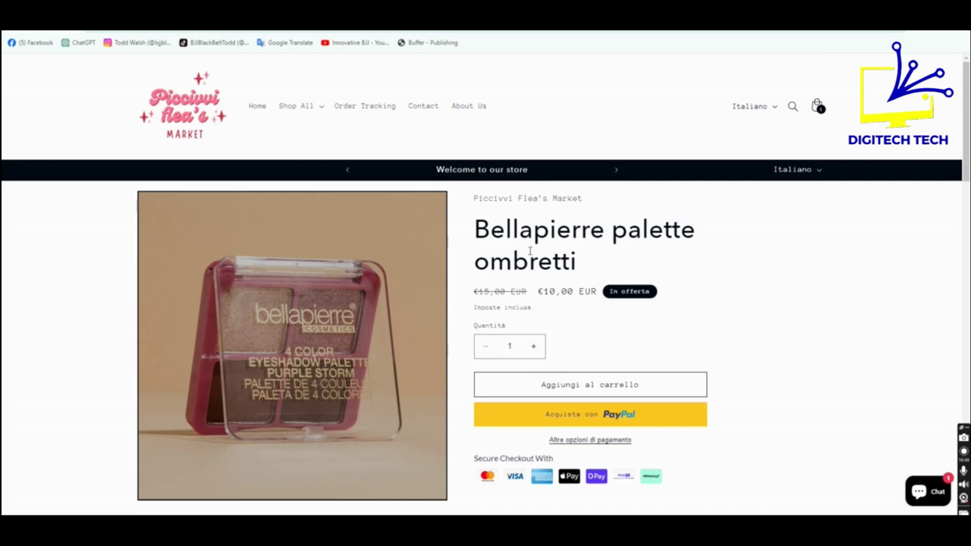
scroll(588, 384, "down", 4)
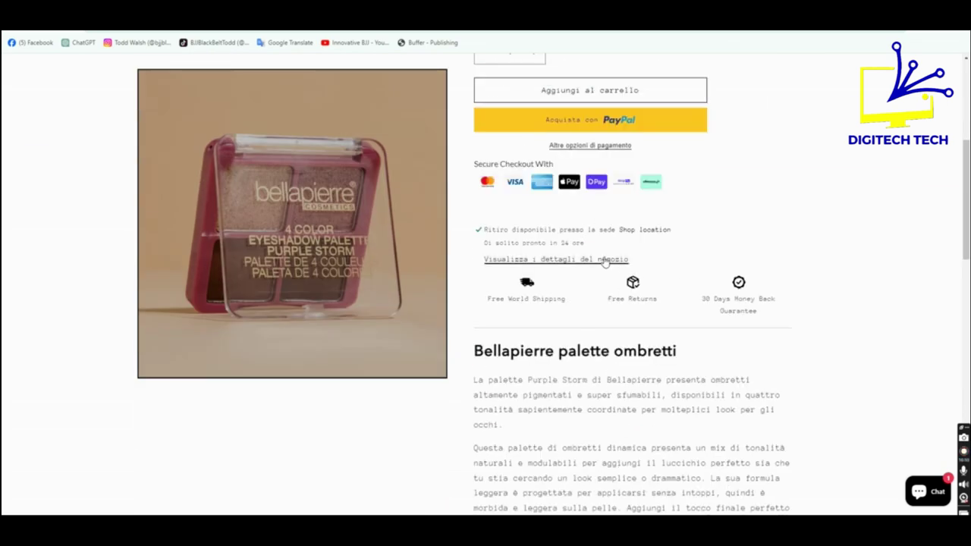
scroll(456, 288, "up", 4)
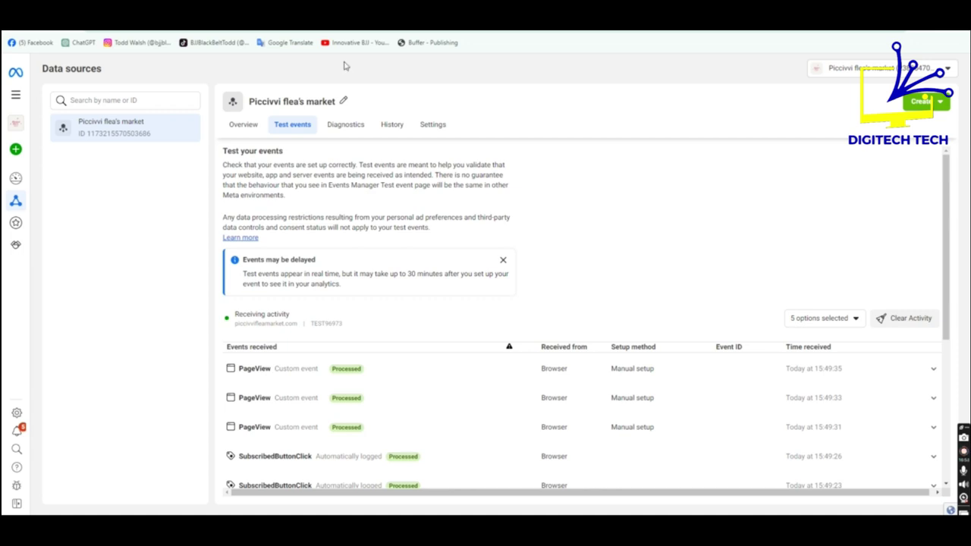
- Review the website events received on the dataset's test events page, including their status, source and setup method
scroll(500, 425, "down", 5)
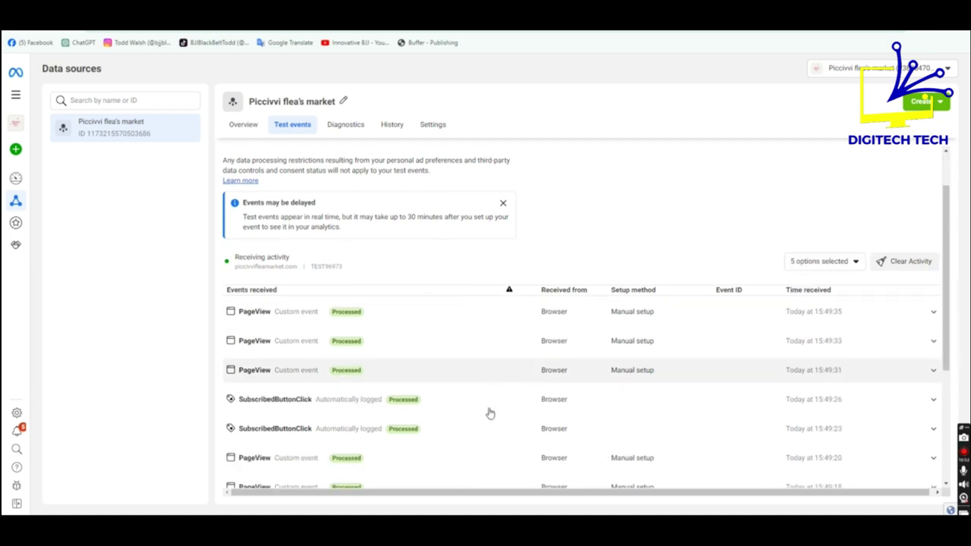
scroll(520, 440, "down", 2)
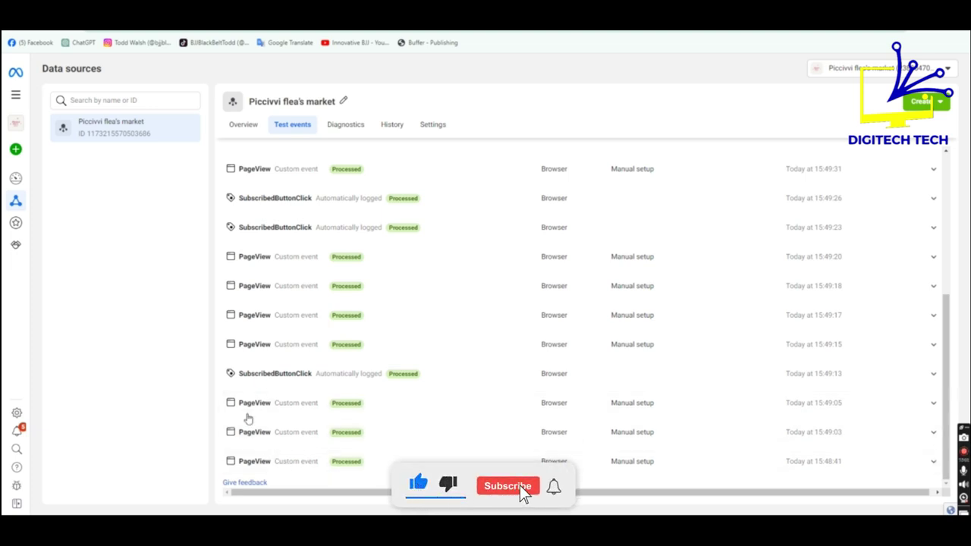
scroll(256, 384, "up", 2)
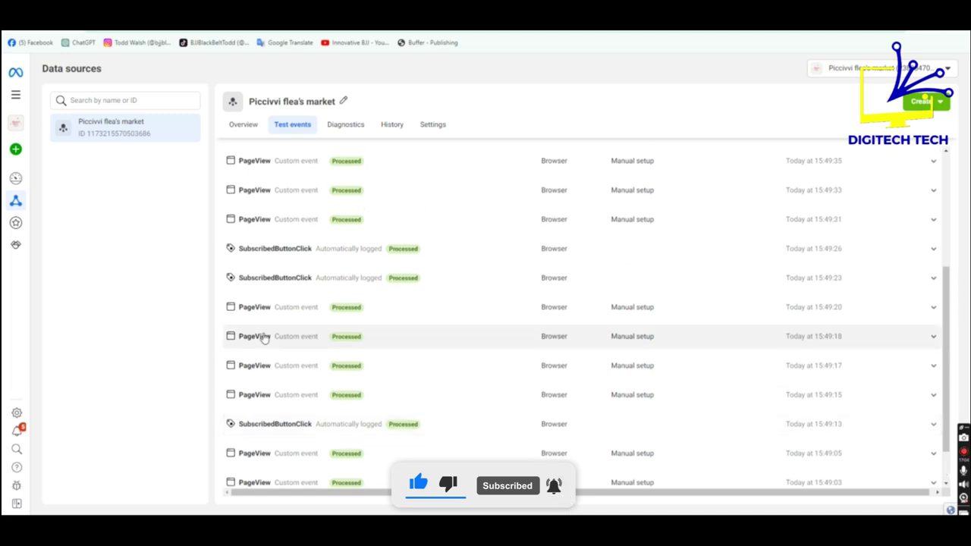
- Recheck the full list of received test events, and view the dataset's diagnostics and change history
scroll(289, 319, "up", 3)
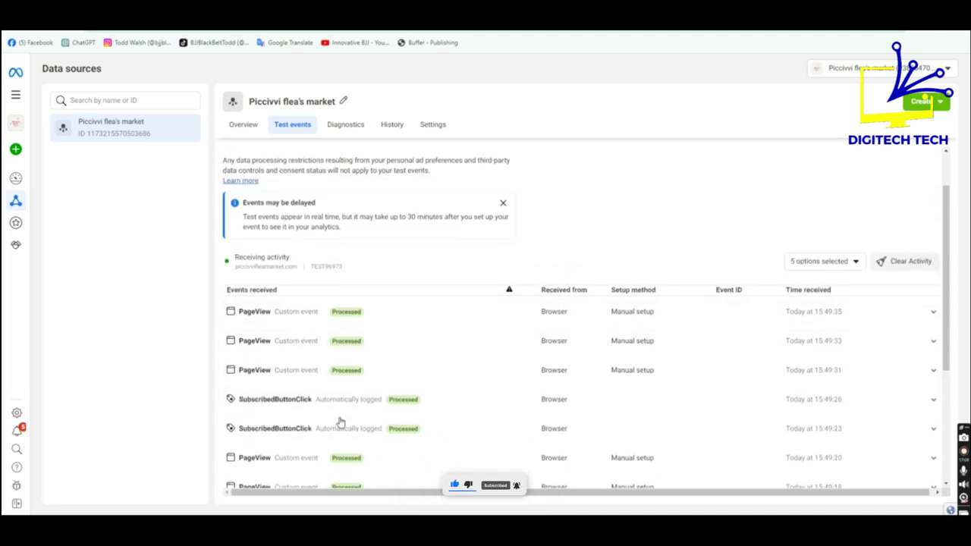
scroll(338, 425, "down", 3)
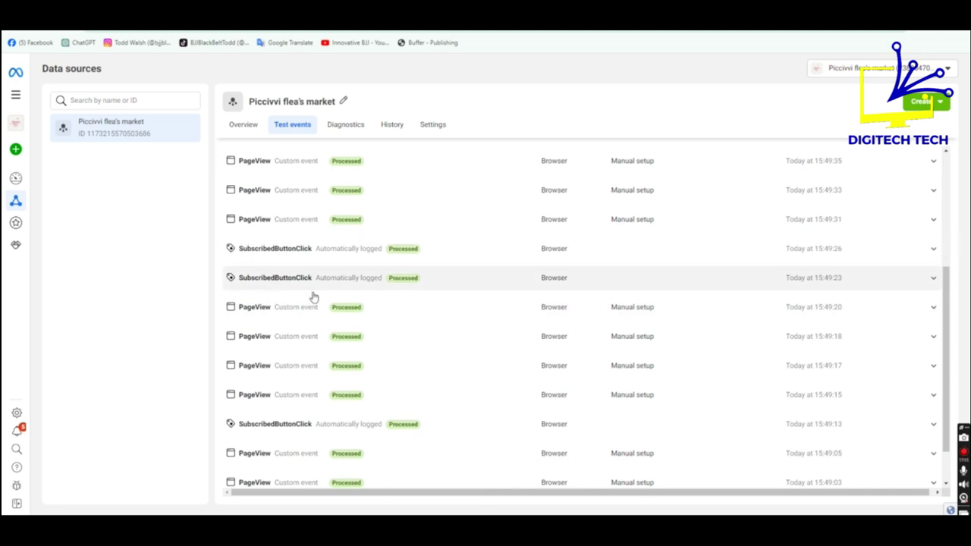
scroll(326, 364, "down", 1)
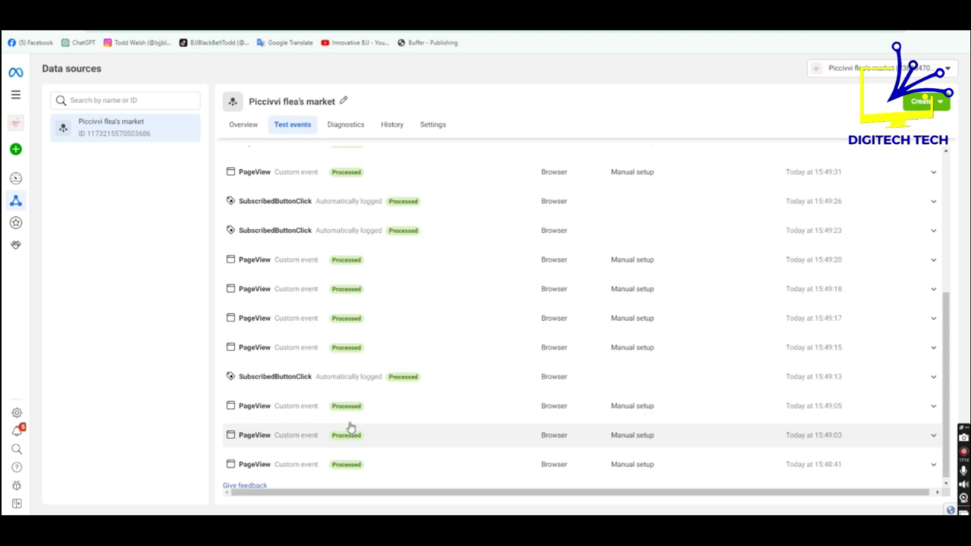
scroll(348, 429, "up", 5)
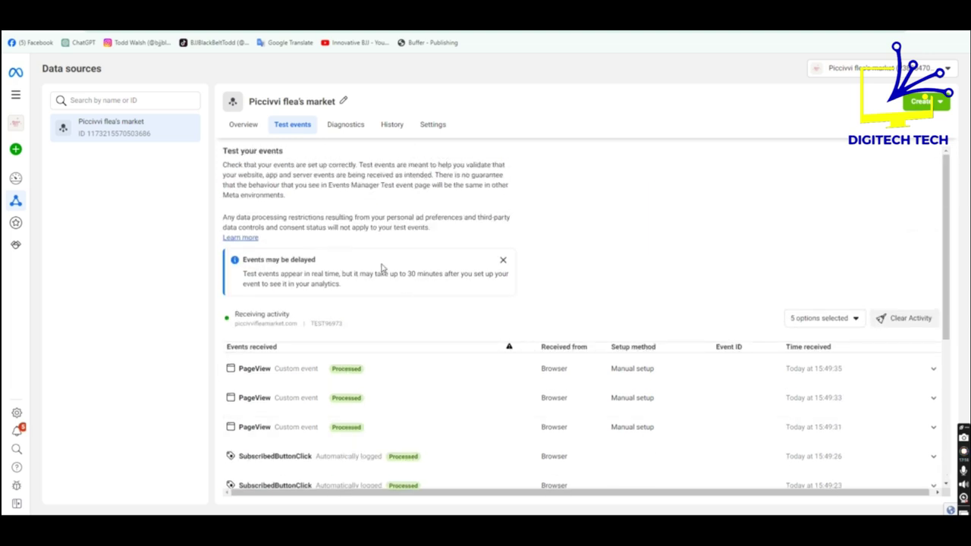
left_click(345, 125)
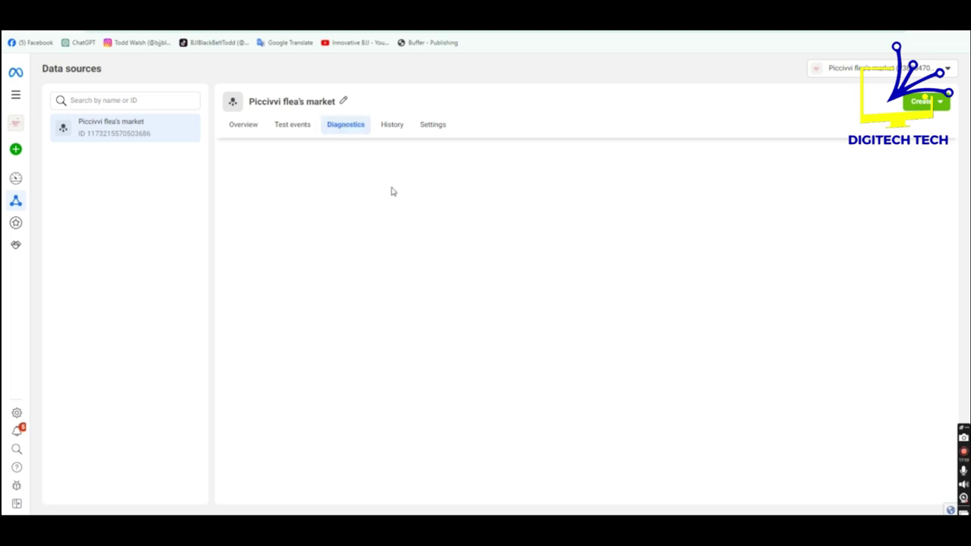
left_click(394, 129)
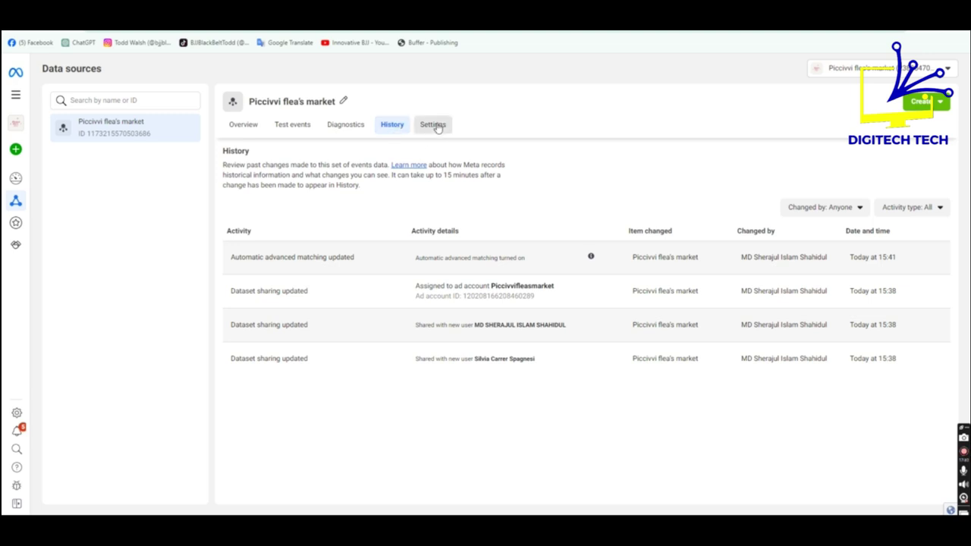
- Turn on the option to track events automatically without code in the dataset's settings
left_click(434, 125)
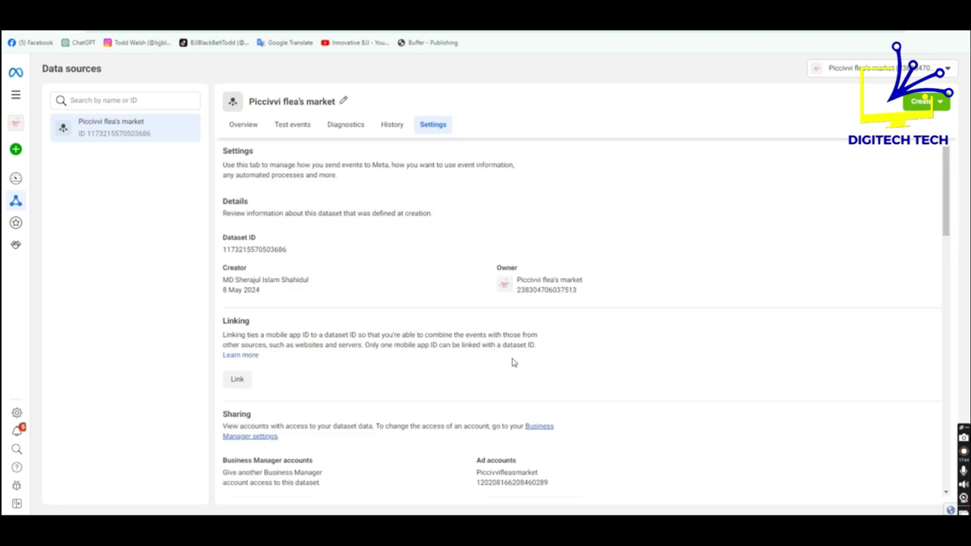
scroll(309, 400, "down", 10)
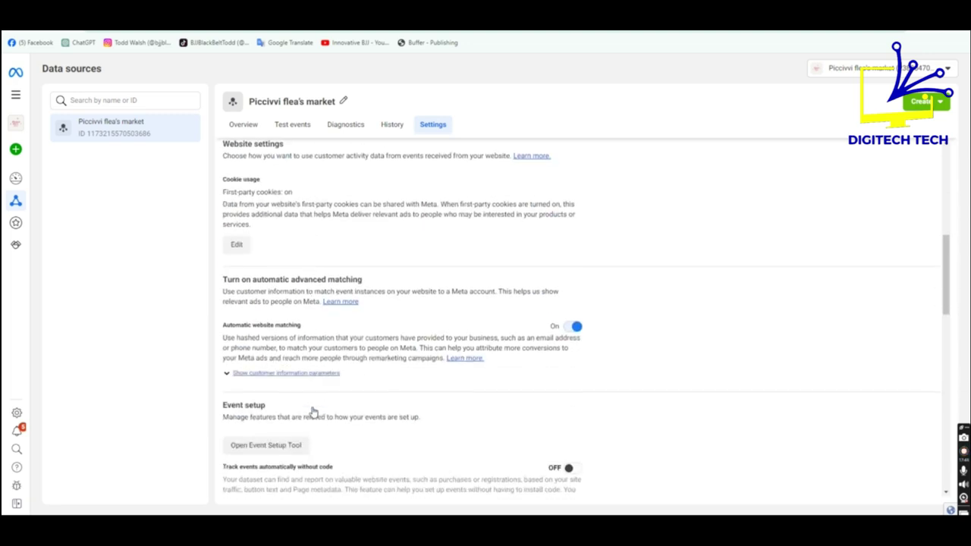
scroll(367, 409, "down", 2)
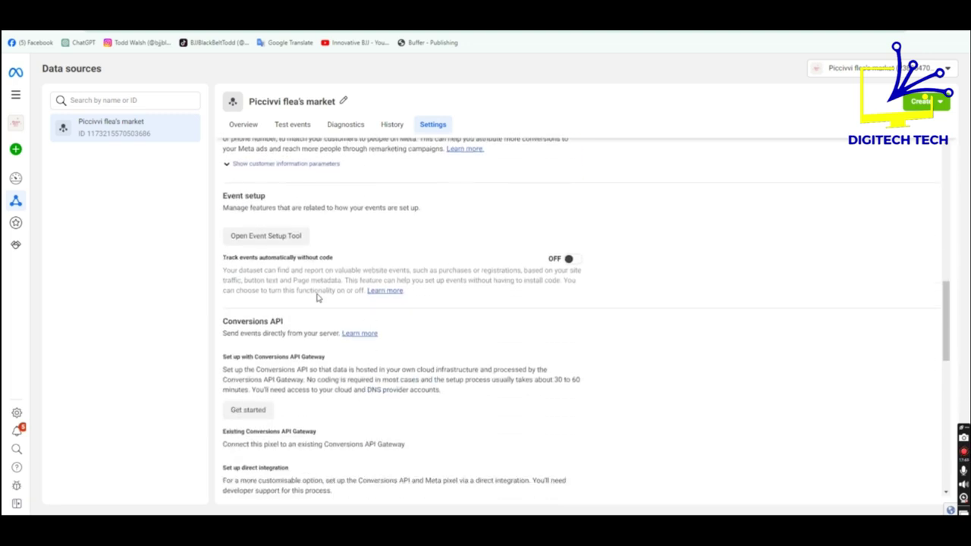
left_click(573, 261)
- Examine the Conversions API options, the connection details of the Shopify partner, and the remaining dataset settings
scroll(457, 328, "down", 2)
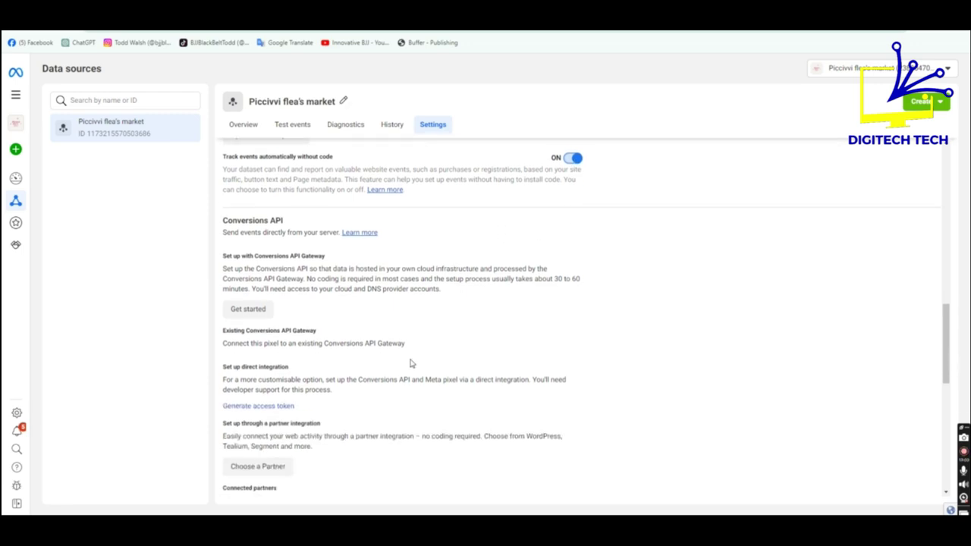
scroll(412, 365, "up", 3)
scroll(357, 411, "down", 4)
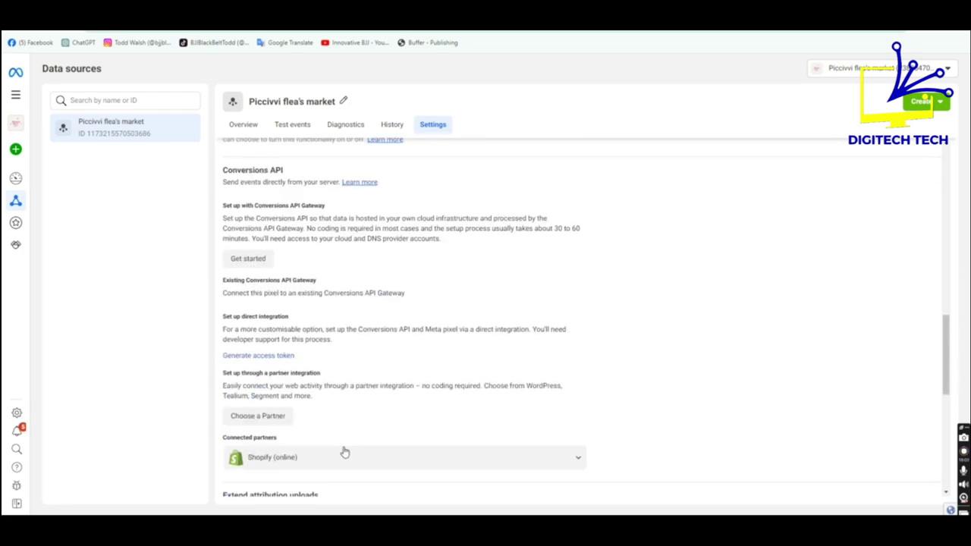
scroll(344, 453, "up", 2)
scroll(344, 453, "down", 7)
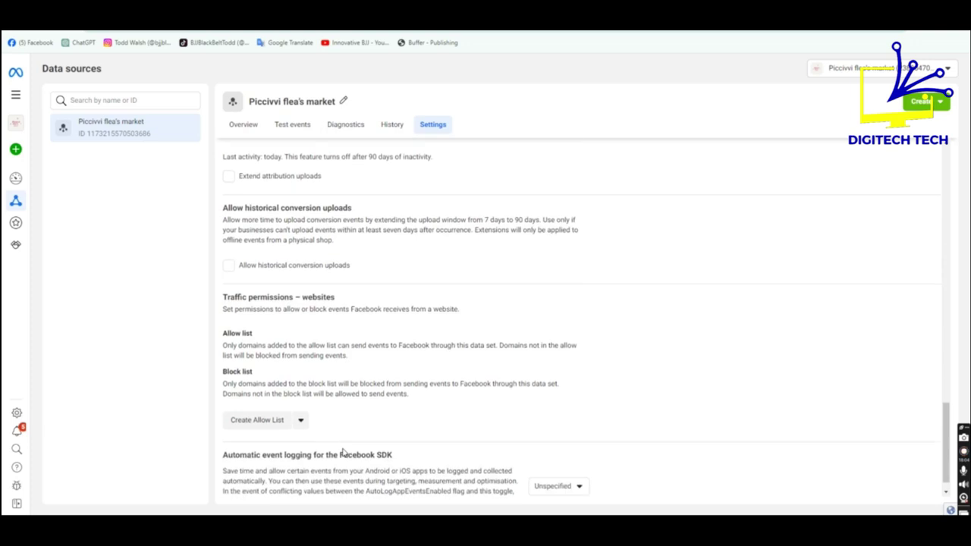
scroll(342, 453, "up", 4)
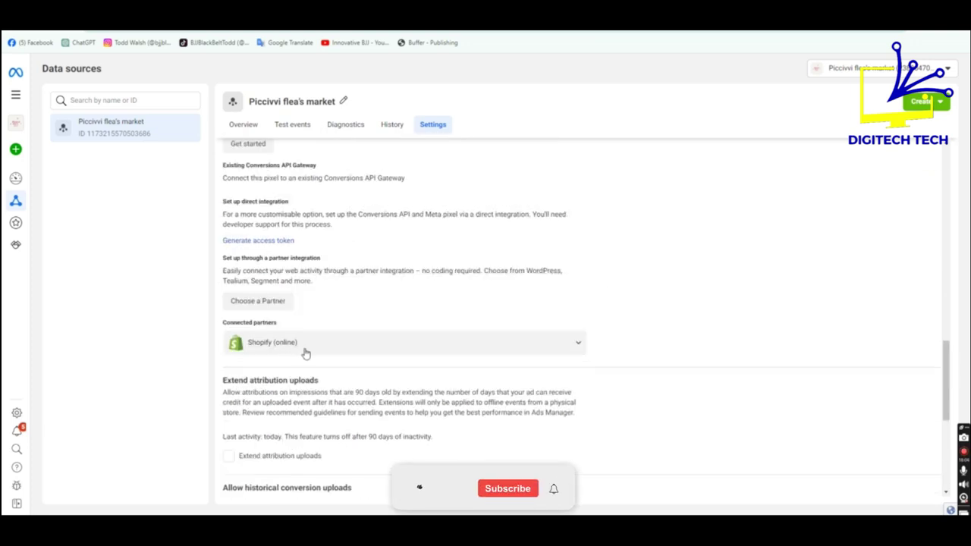
left_click(332, 343)
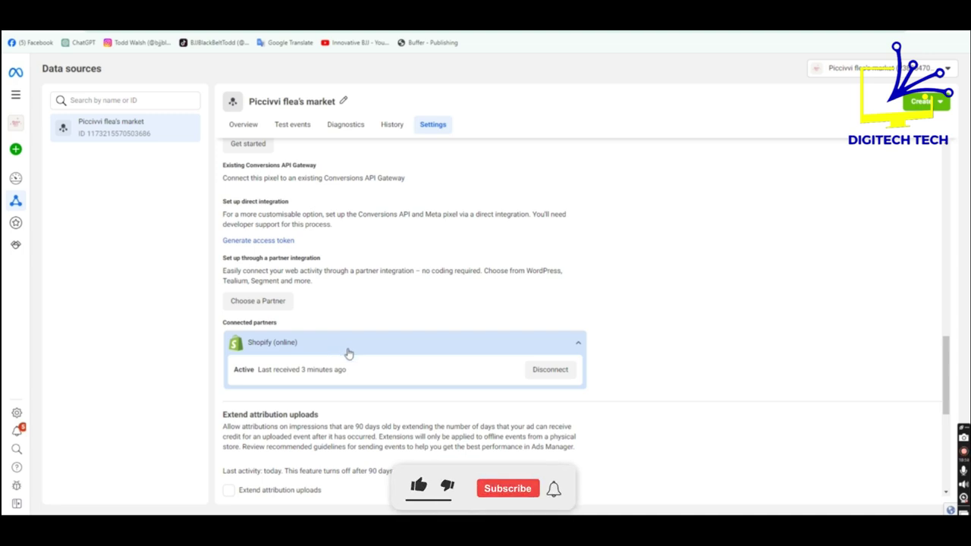
scroll(368, 411, "down", 3)
scroll(368, 411, "down", 1)
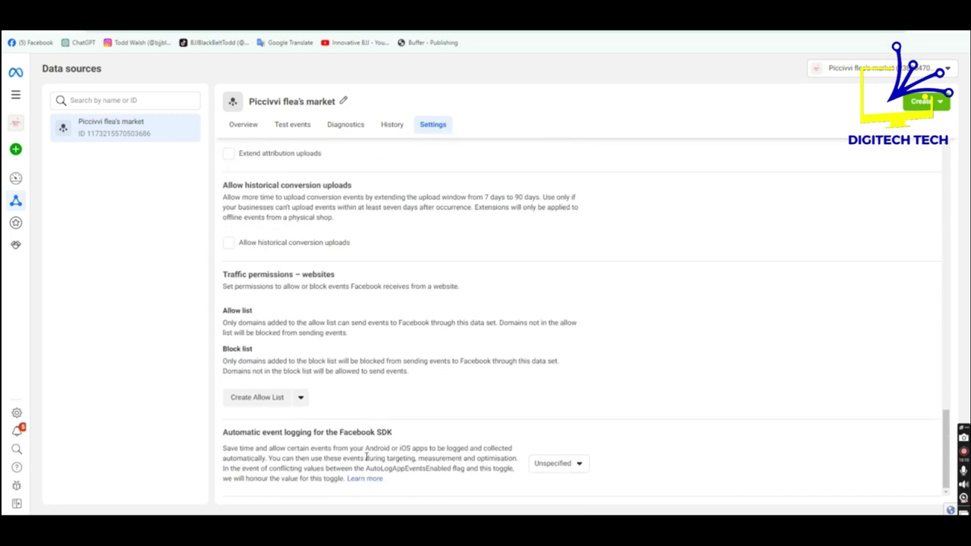
scroll(366, 458, "up", 15)
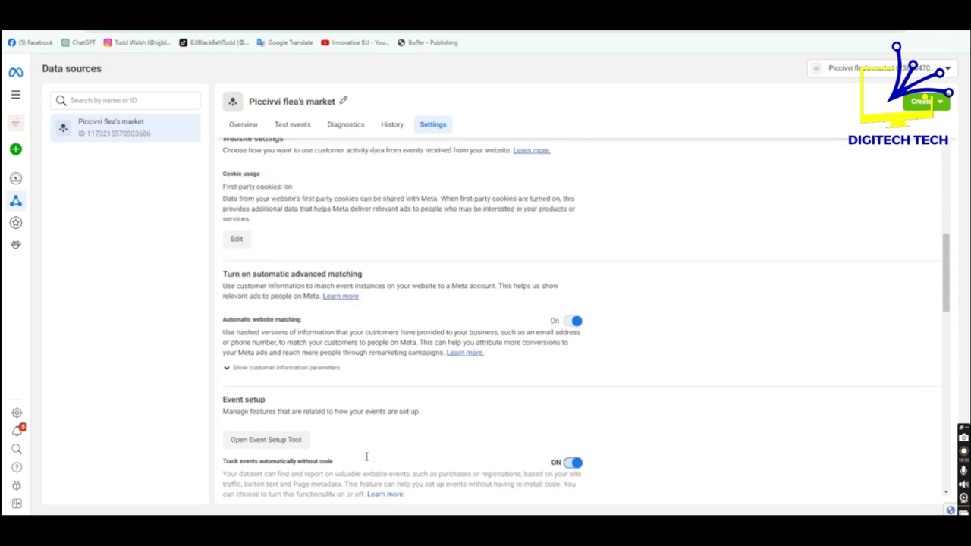
scroll(367, 457, "up", 1)
scroll(363, 459, "down", 3)
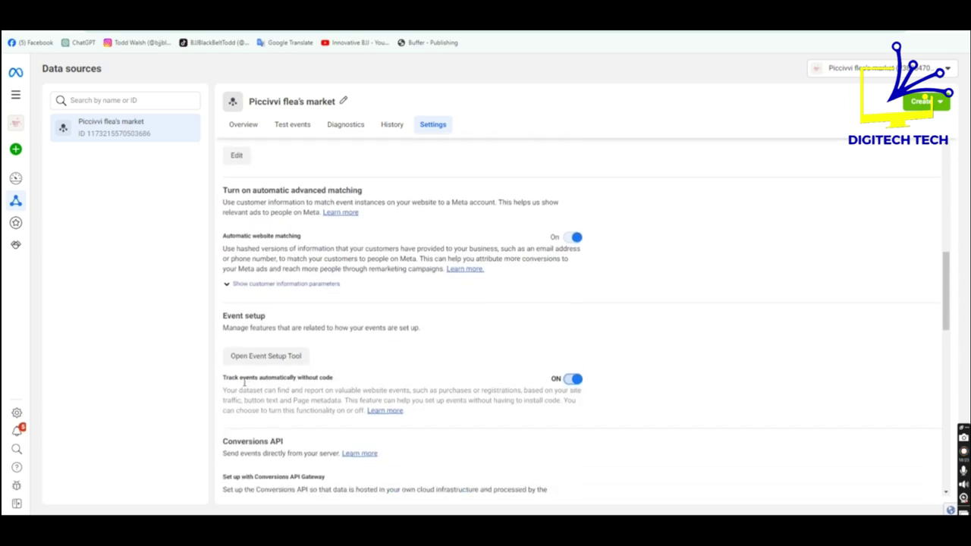
left_click(277, 343)
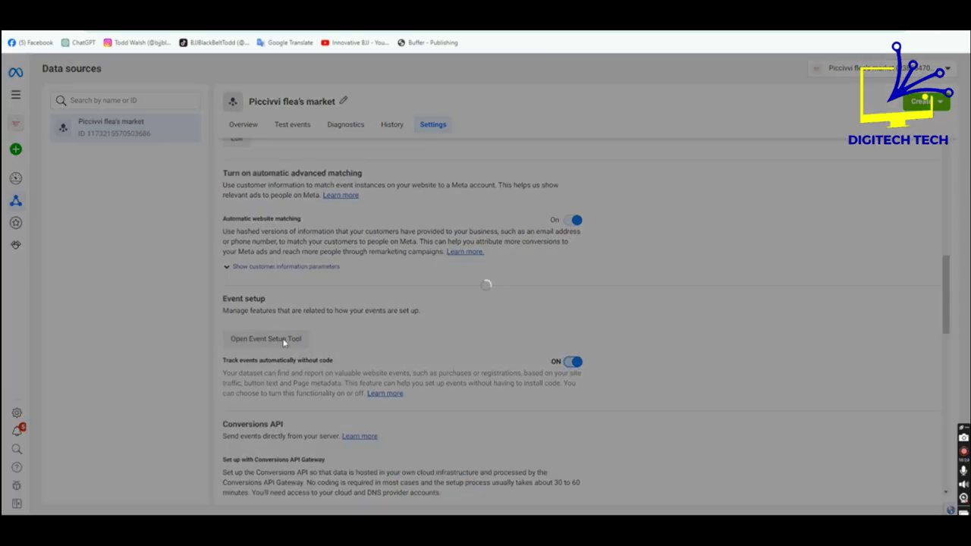
left_click(476, 261)
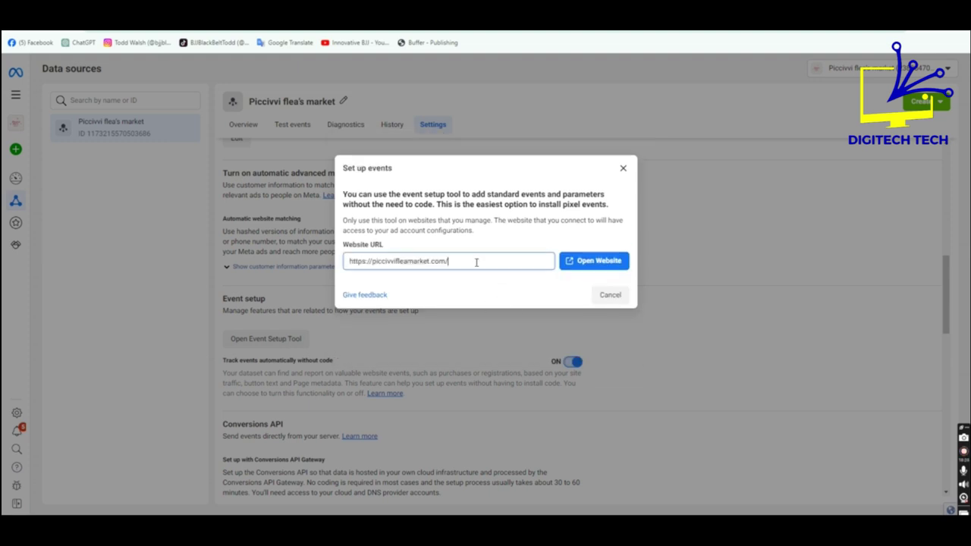
left_click(591, 262)
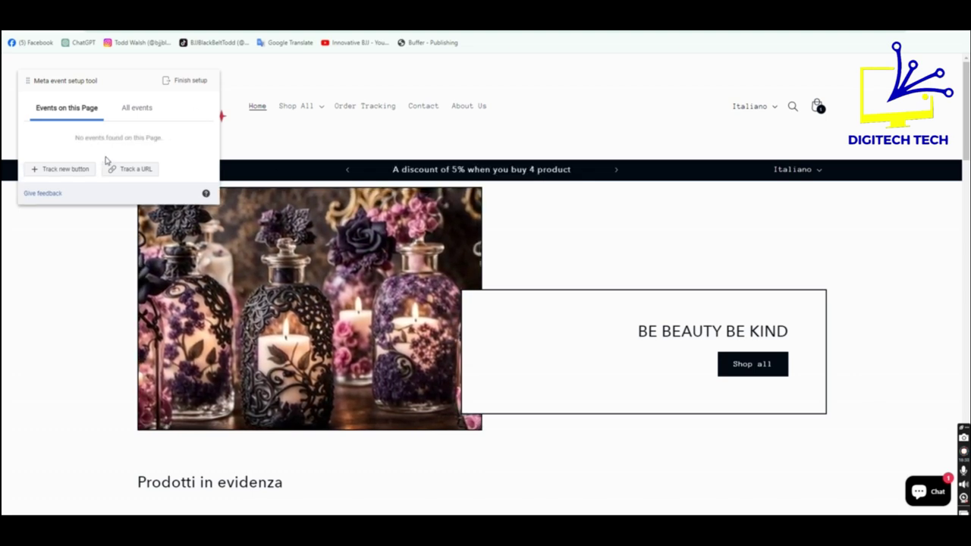
- Check the event setup tool's lists of all events and events on this page, and start tracking an event by URL
left_click(139, 118)
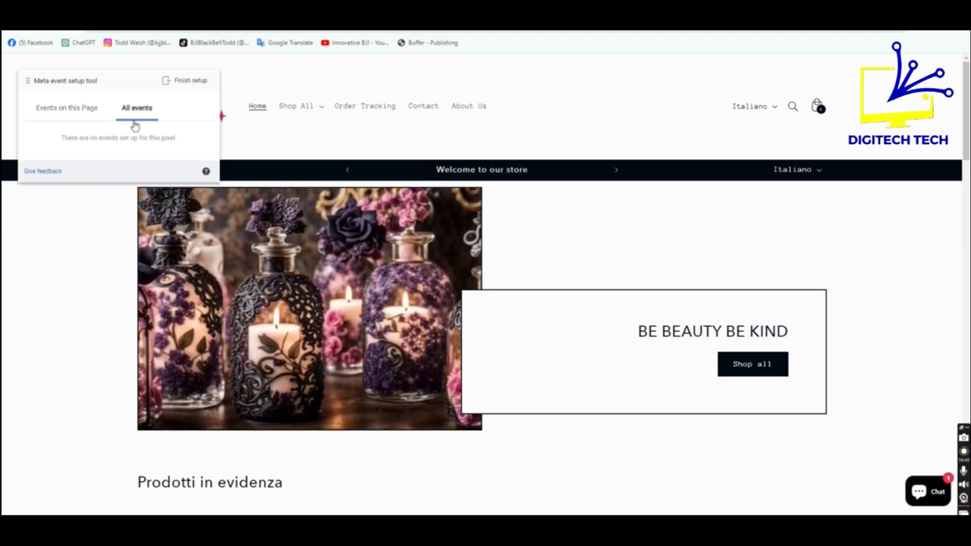
left_click(67, 111)
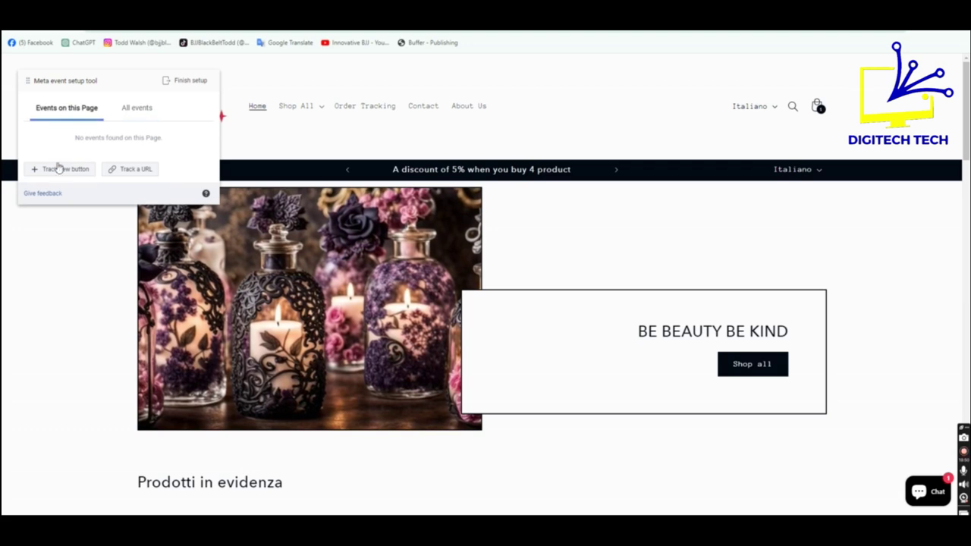
left_click(135, 177)
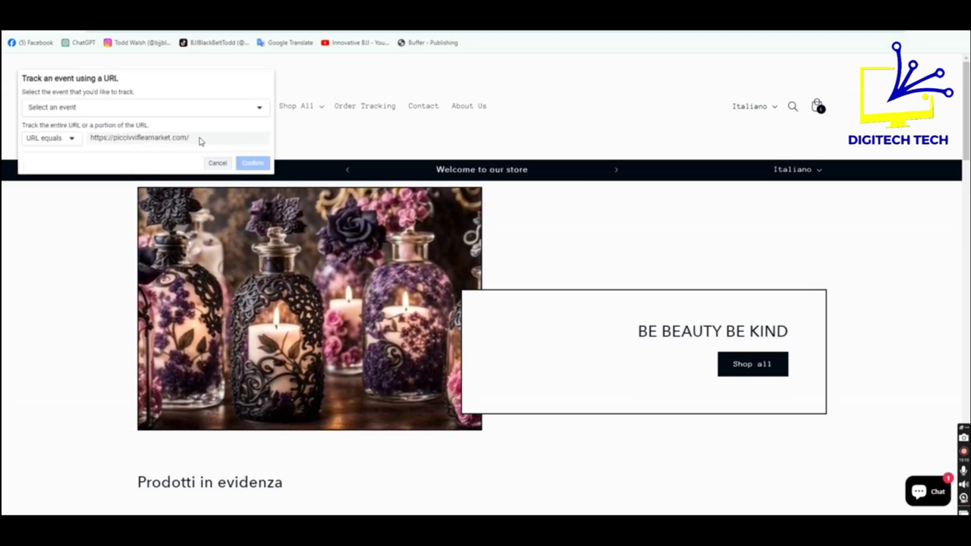
- Select Search as the event to track for the store's home page URL
left_click_drag(197, 139, 93, 134)
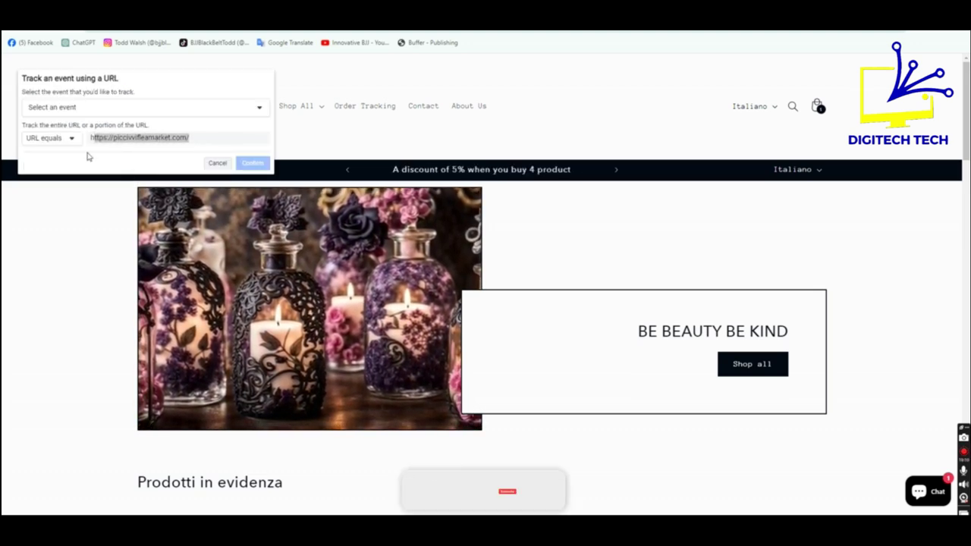
left_click(90, 140)
left_click(164, 112)
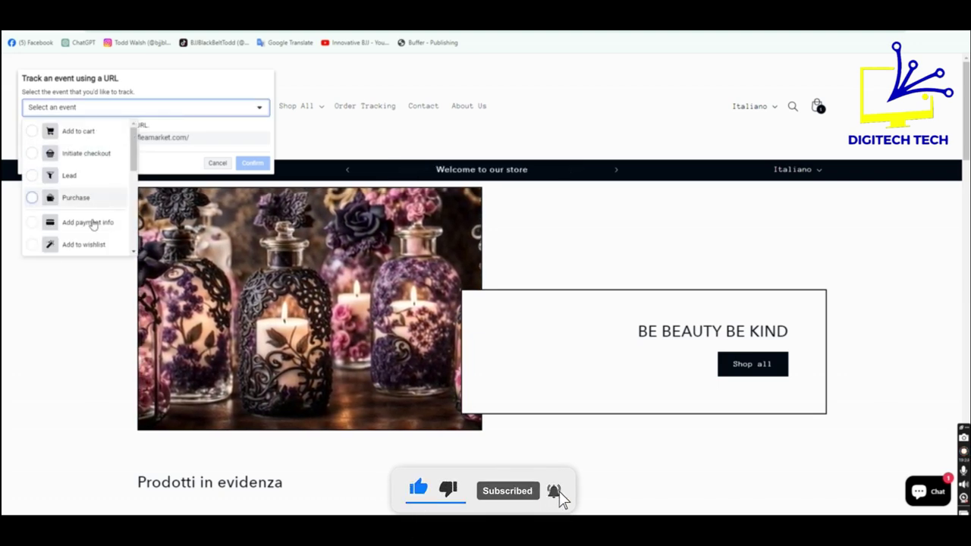
scroll(90, 240, "down", 3)
scroll(91, 242, "down", 1)
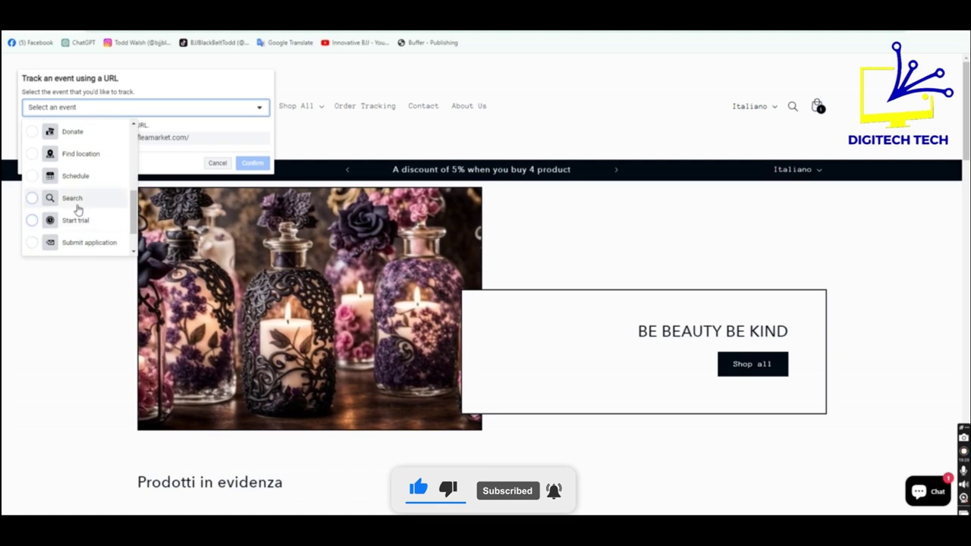
left_click(78, 203)
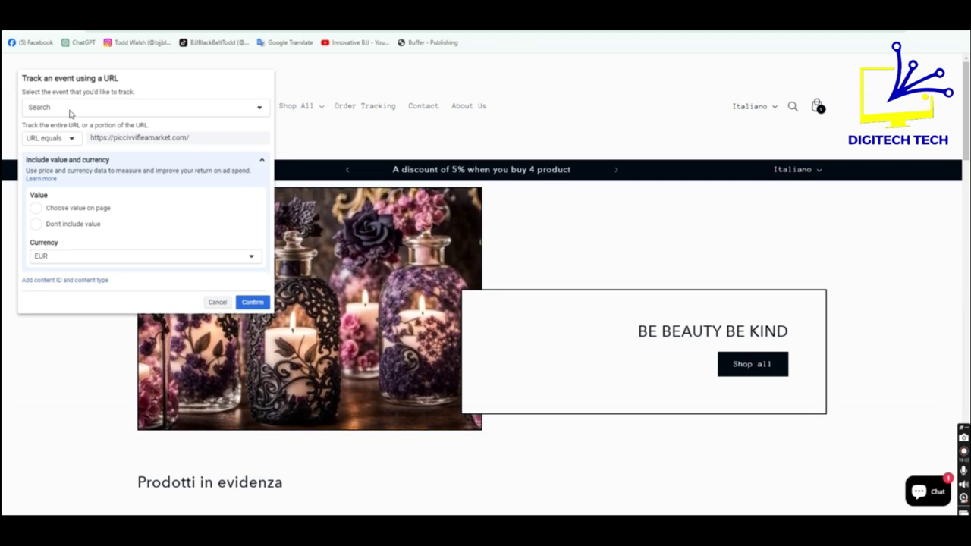
- Browse the available event types and set the event tracked by the home page URL to Lead
left_click(209, 115)
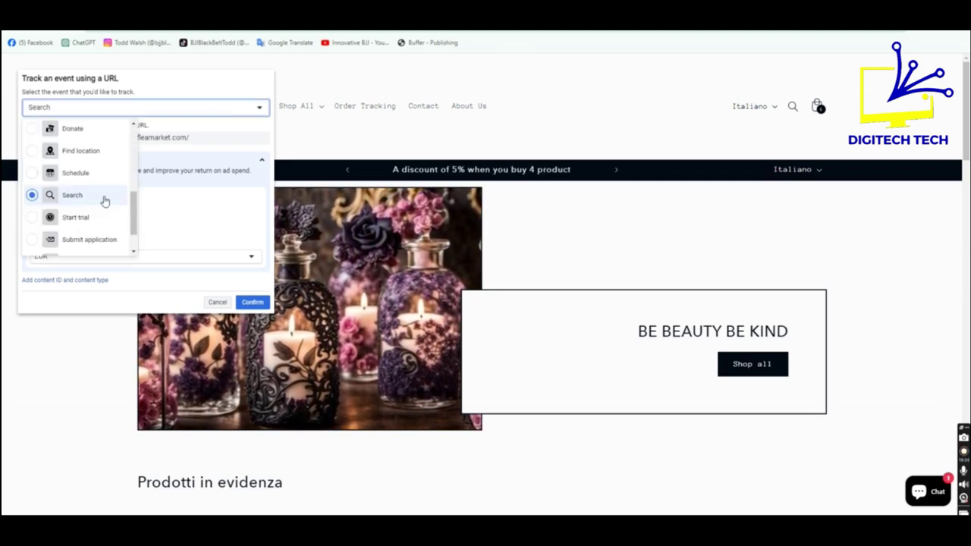
scroll(91, 208, "up", 5)
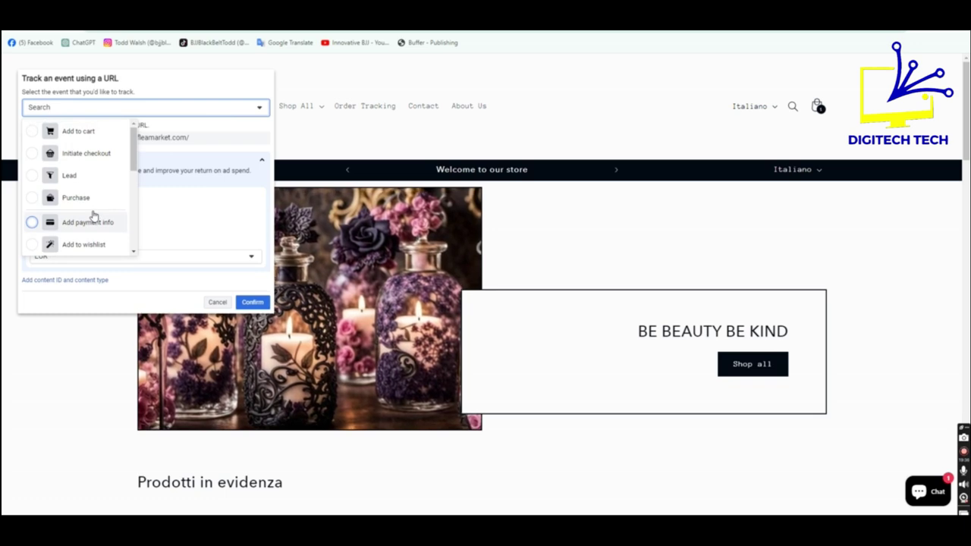
scroll(93, 216, "down", 4)
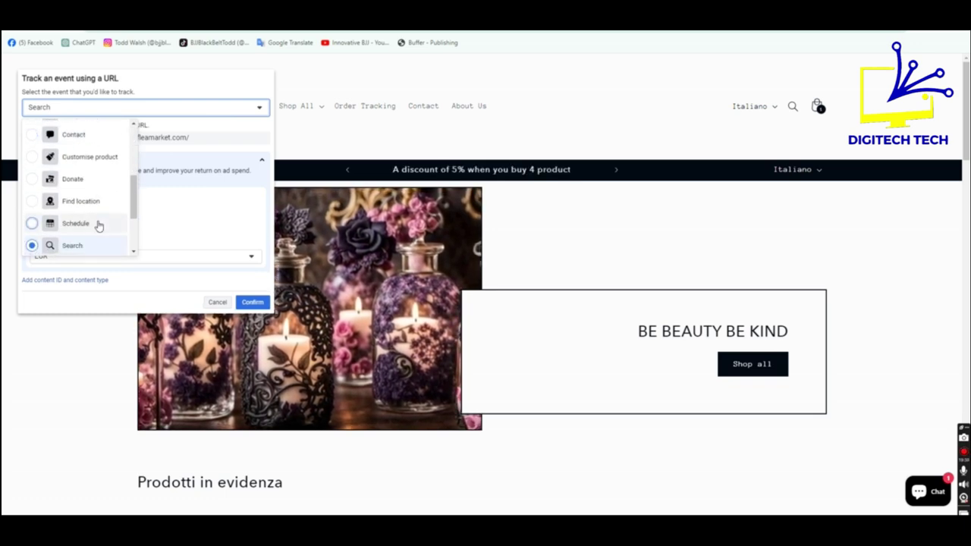
scroll(98, 224, "down", 5)
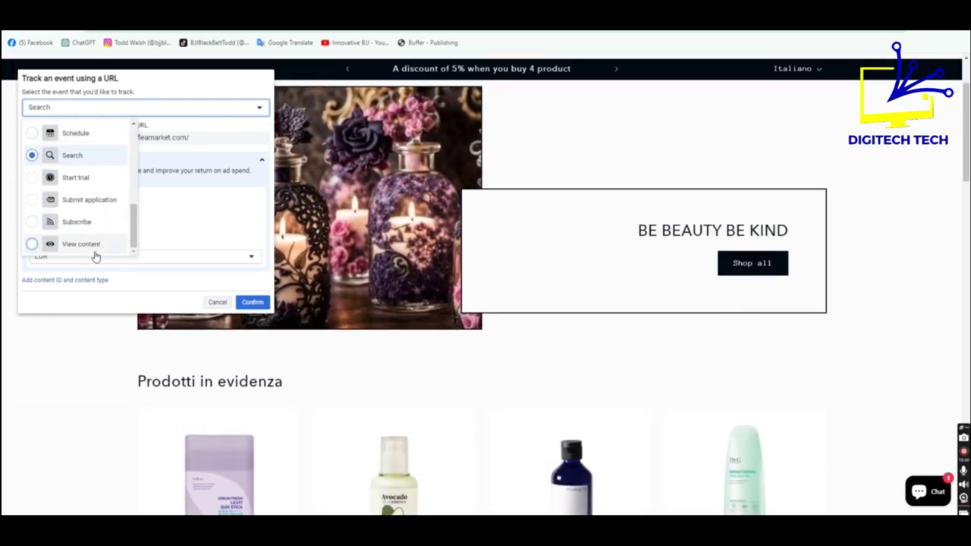
scroll(88, 243, "up", 3)
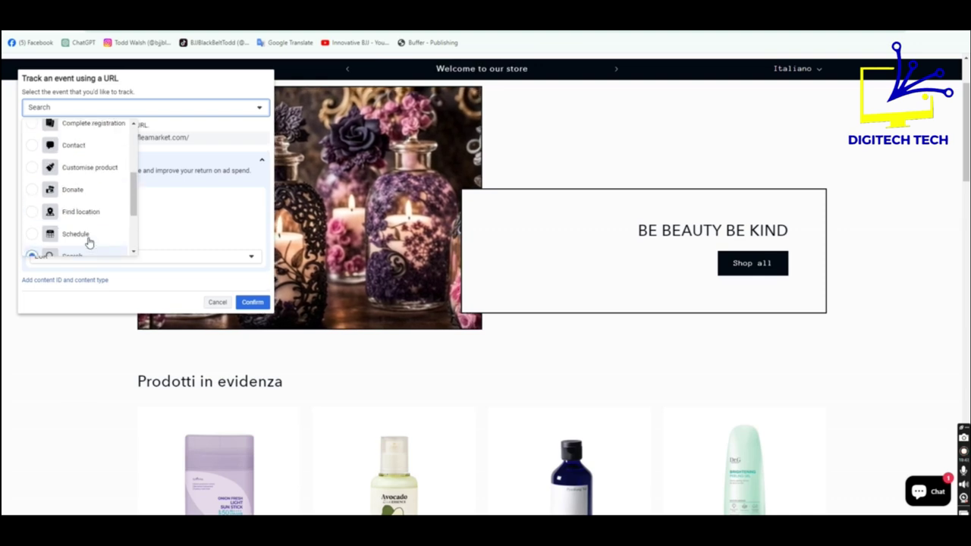
scroll(88, 243, "up", 4)
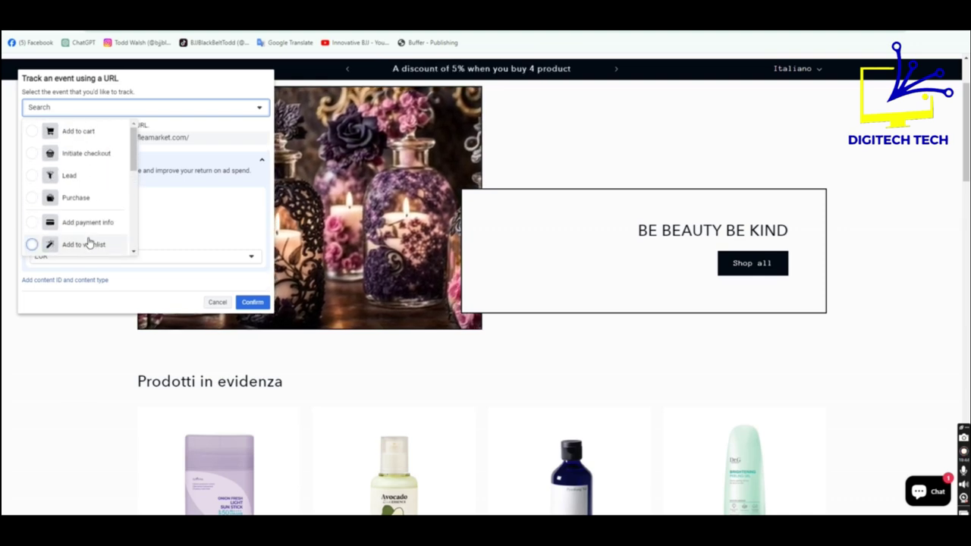
scroll(88, 243, "up", 2)
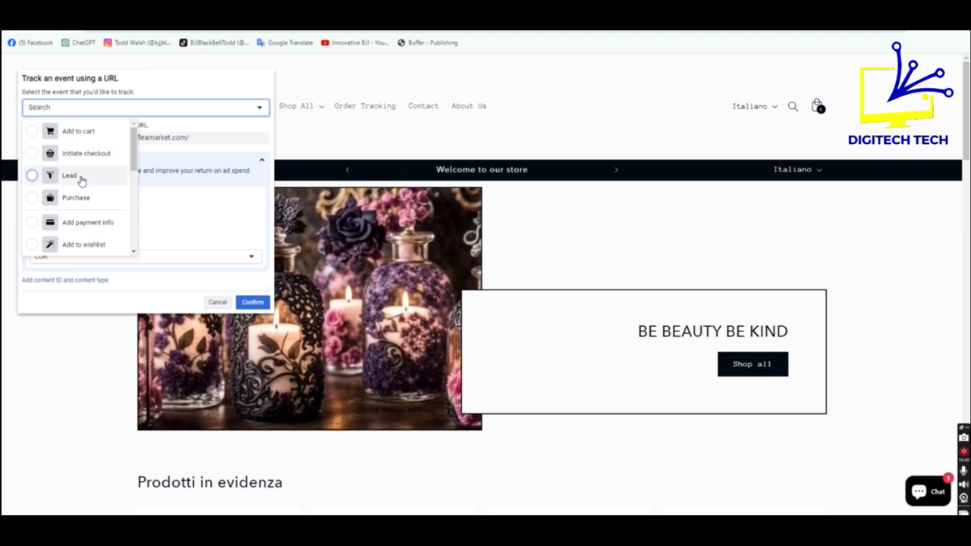
left_click(69, 180)
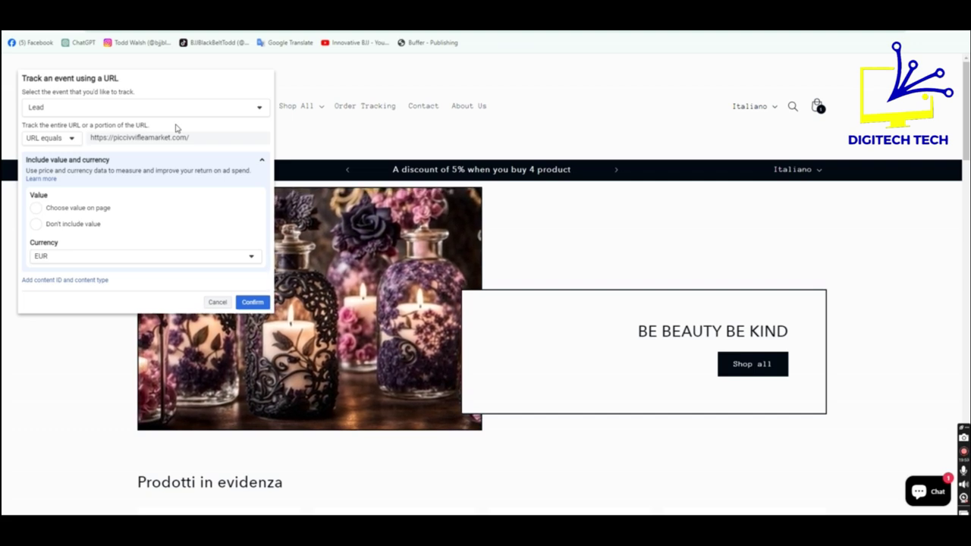
- Exclude a value from the home page's Lead event and confirm the URL tracking
left_click(60, 228)
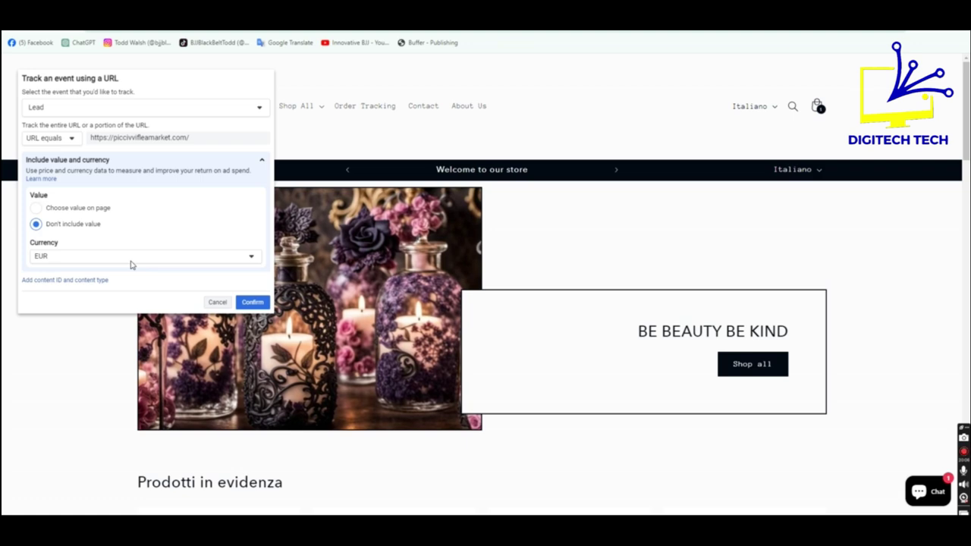
left_click(253, 302)
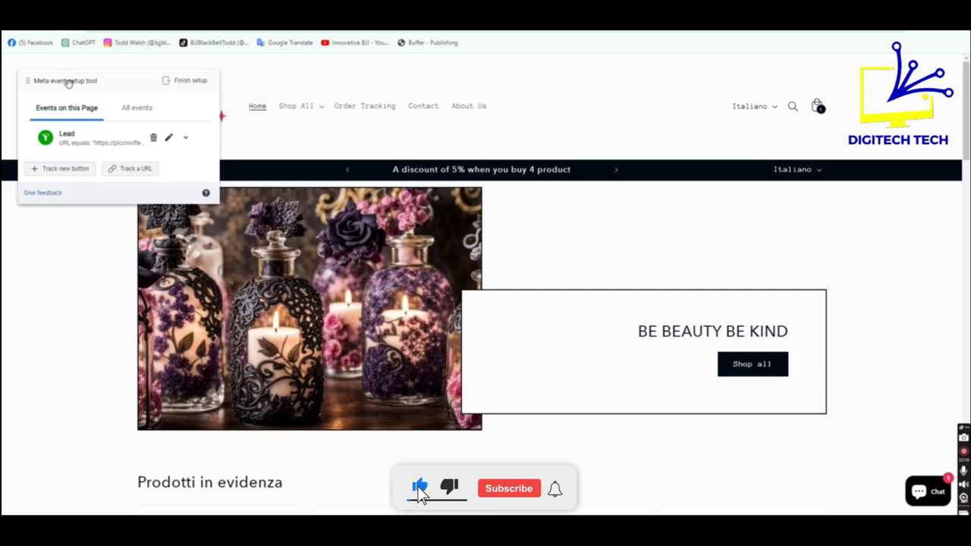
- Track the store's shopping bag button as an Add to cart event without including a value
left_click(66, 173)
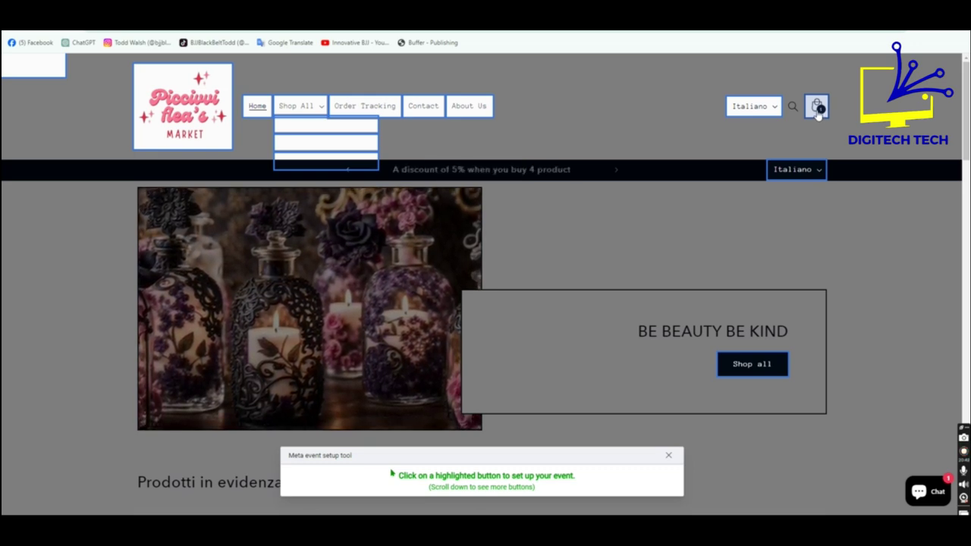
scroll(754, 261, "down", 6)
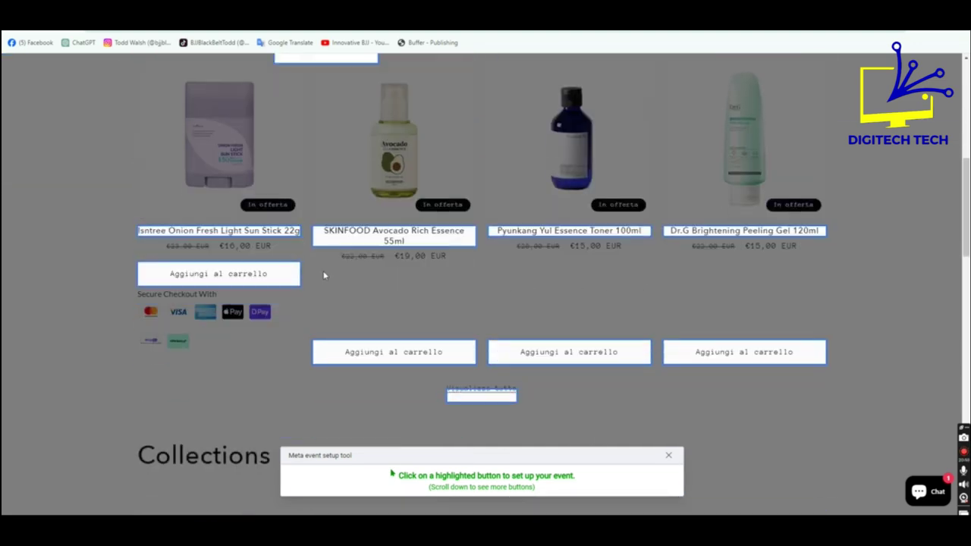
scroll(667, 332, "up", 6)
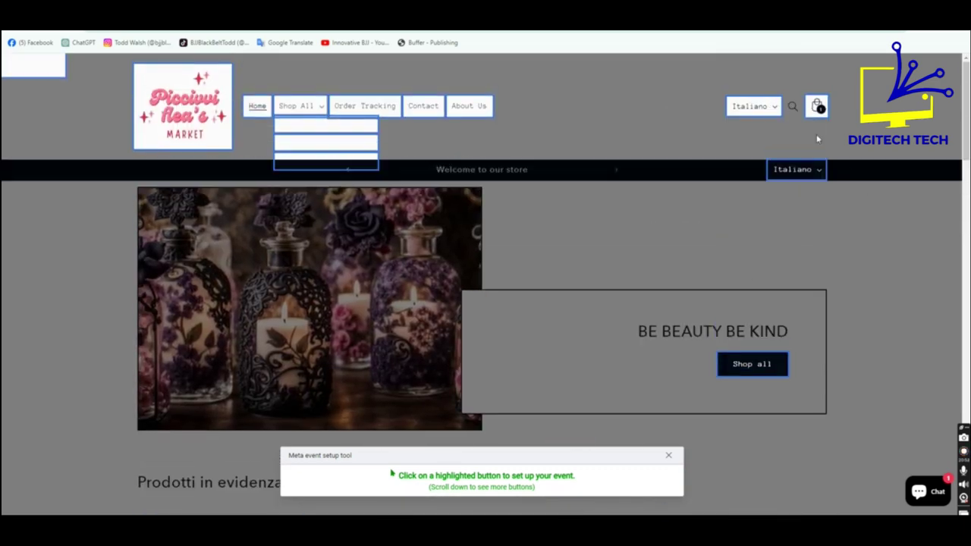
left_click(817, 107)
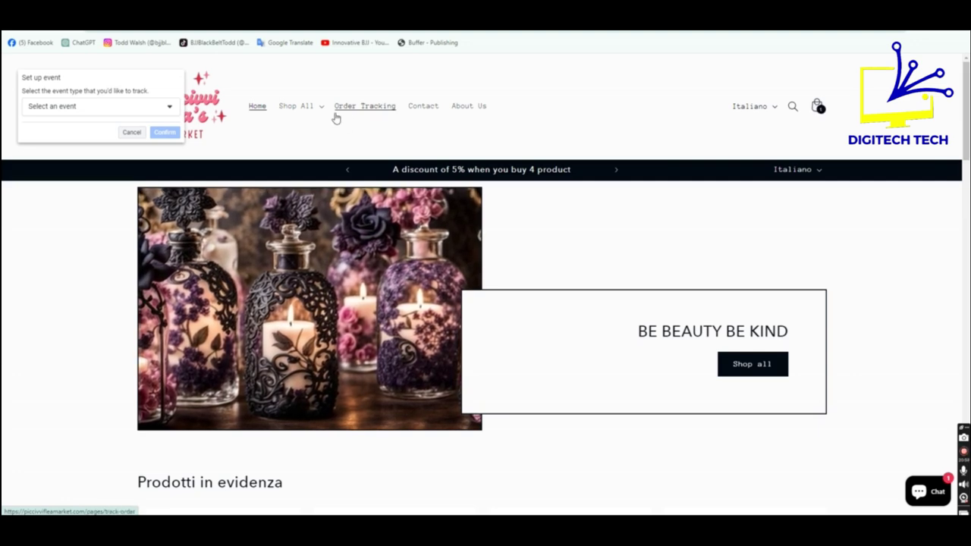
left_click(131, 106)
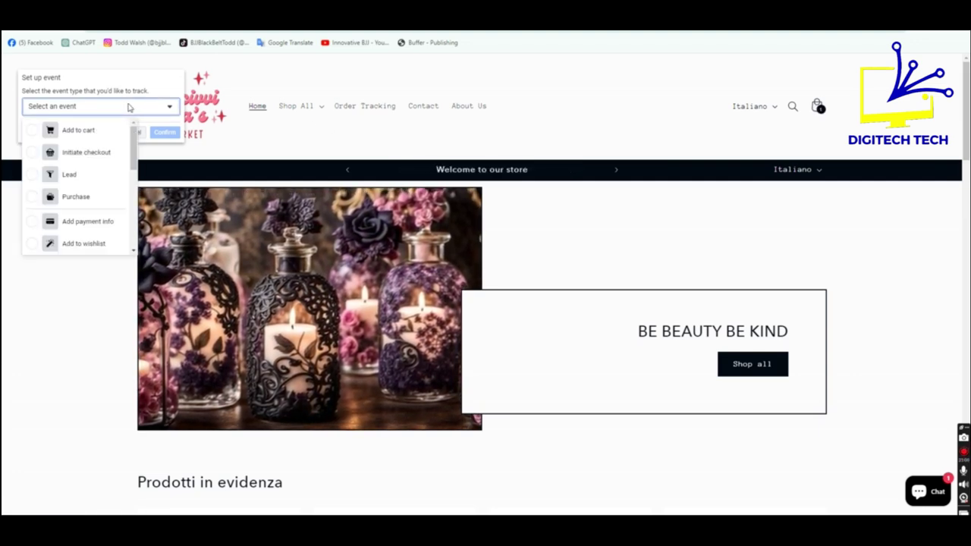
left_click(97, 132)
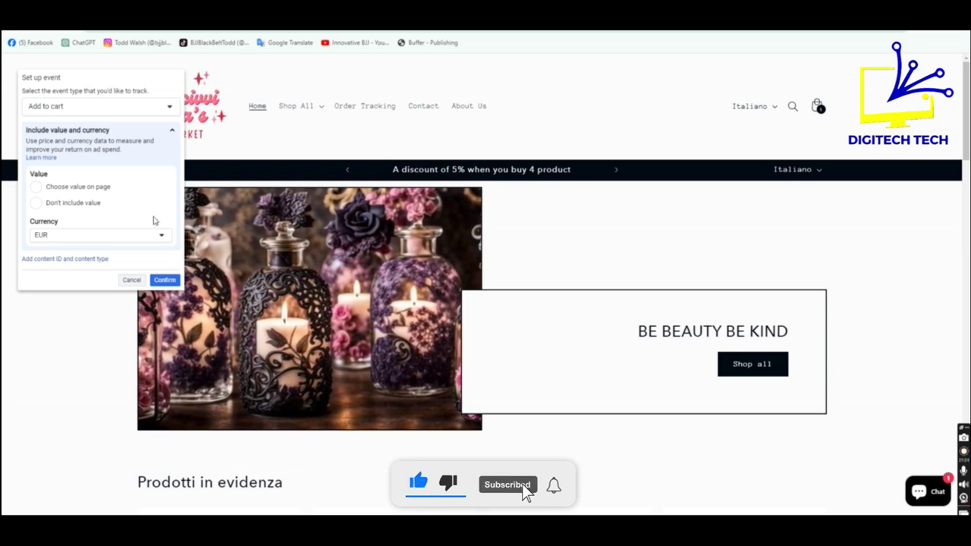
left_click(54, 204)
left_click(164, 280)
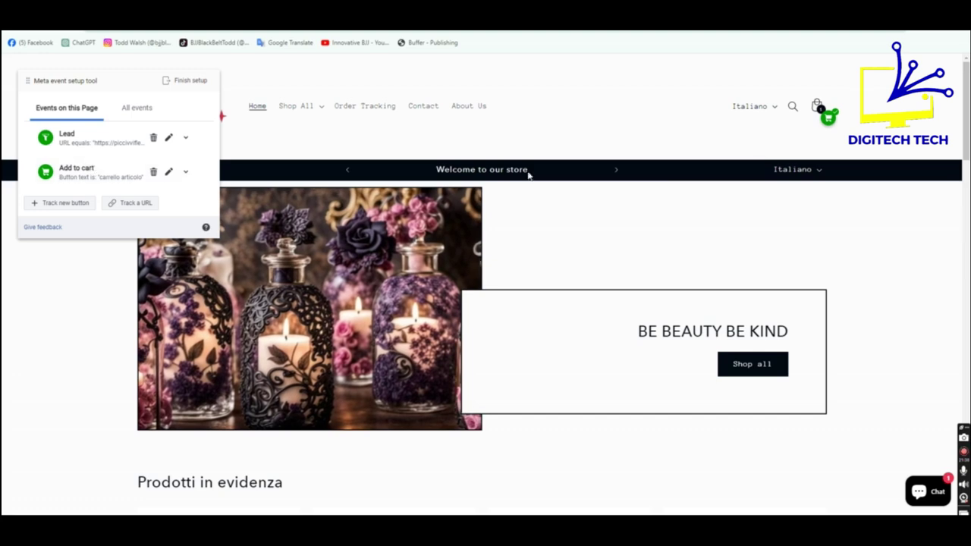
scroll(423, 238, "down", 3)
scroll(408, 245, "up", 3)
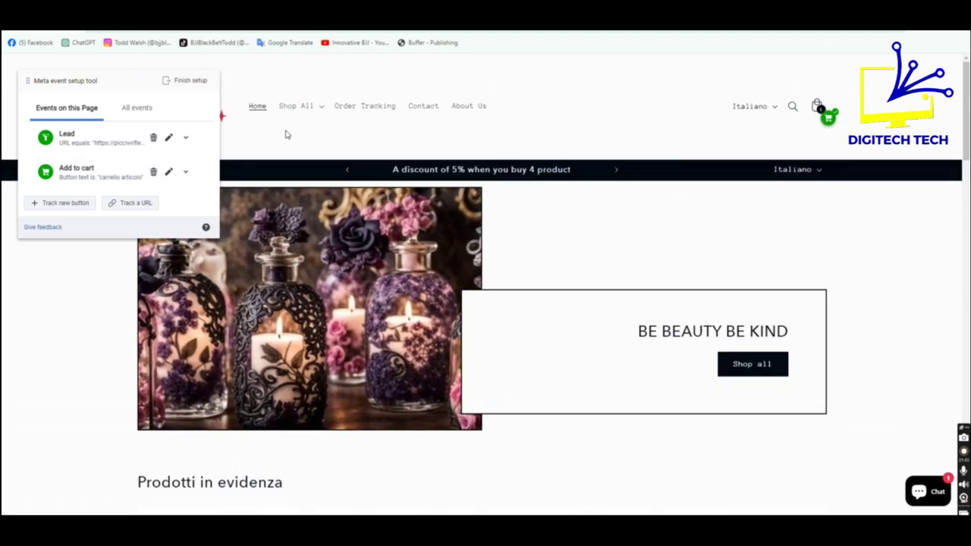
scroll(387, 336, "down", 3)
scroll(389, 336, "down", 4)
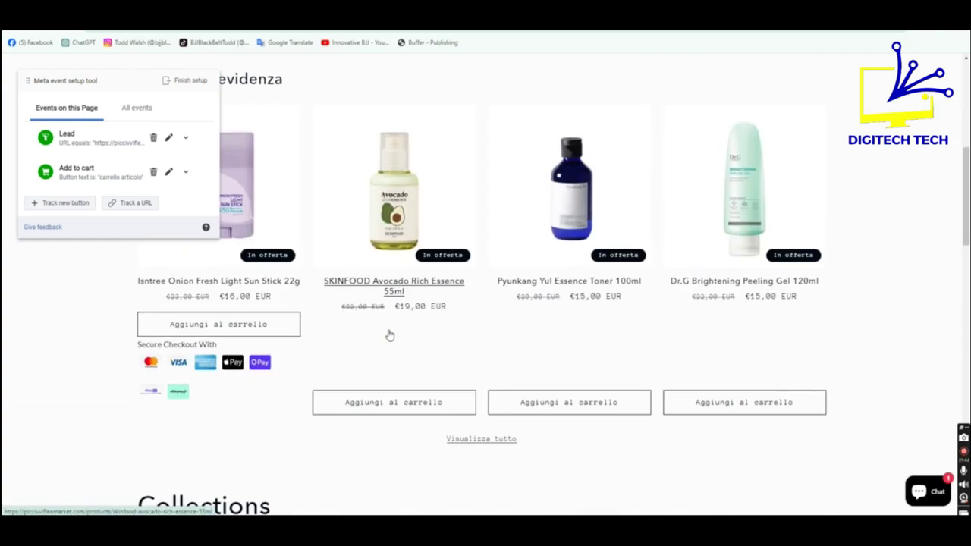
scroll(388, 333, "up", 8)
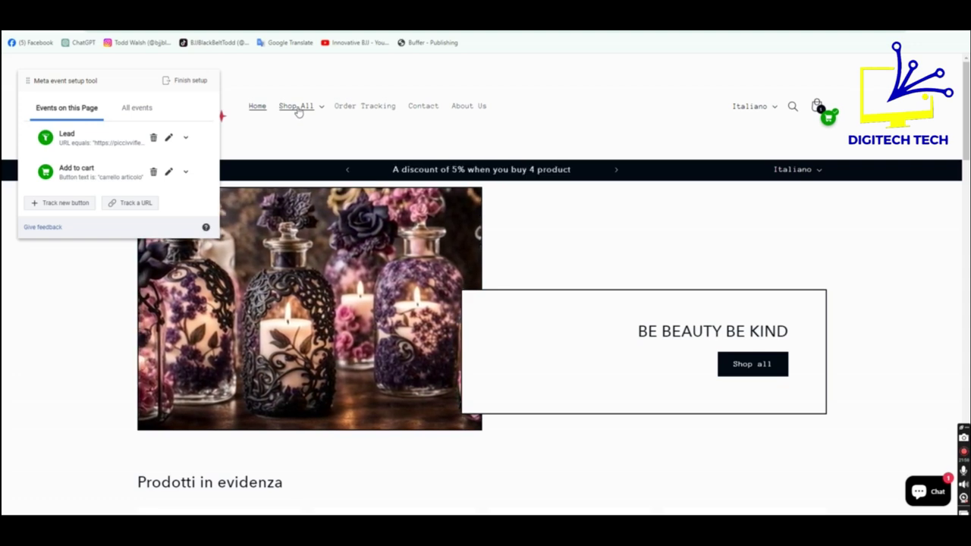
- Track the Shop All button as a View content event without including a value
left_click(61, 203)
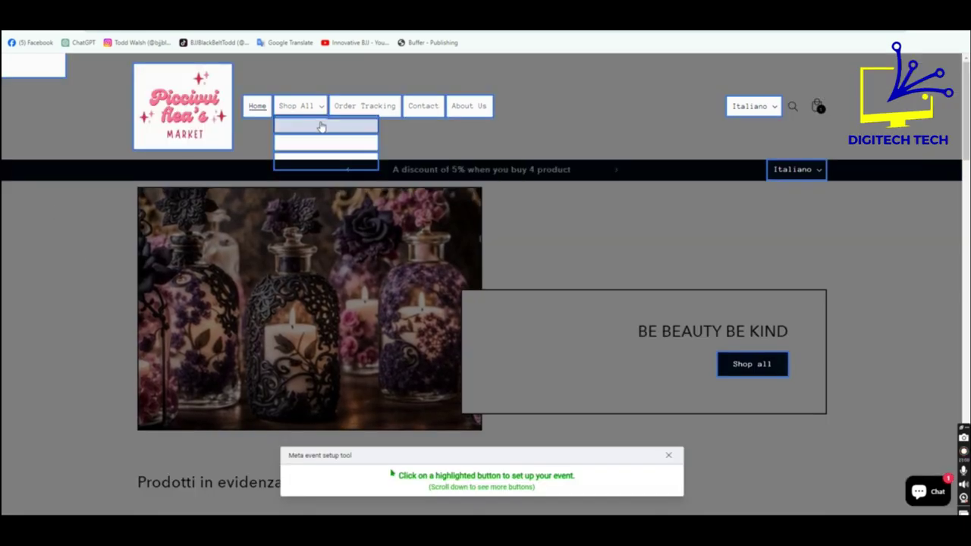
left_click(298, 110)
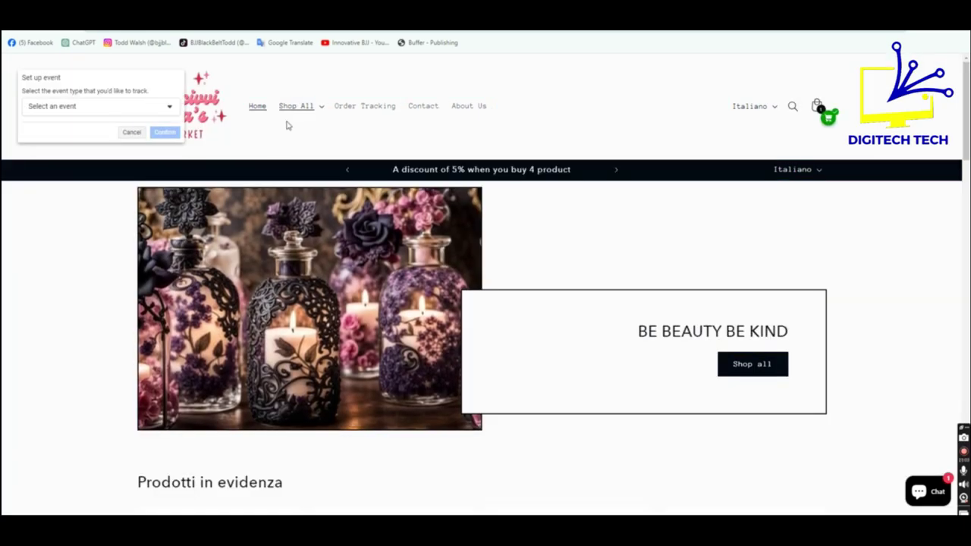
left_click(87, 108)
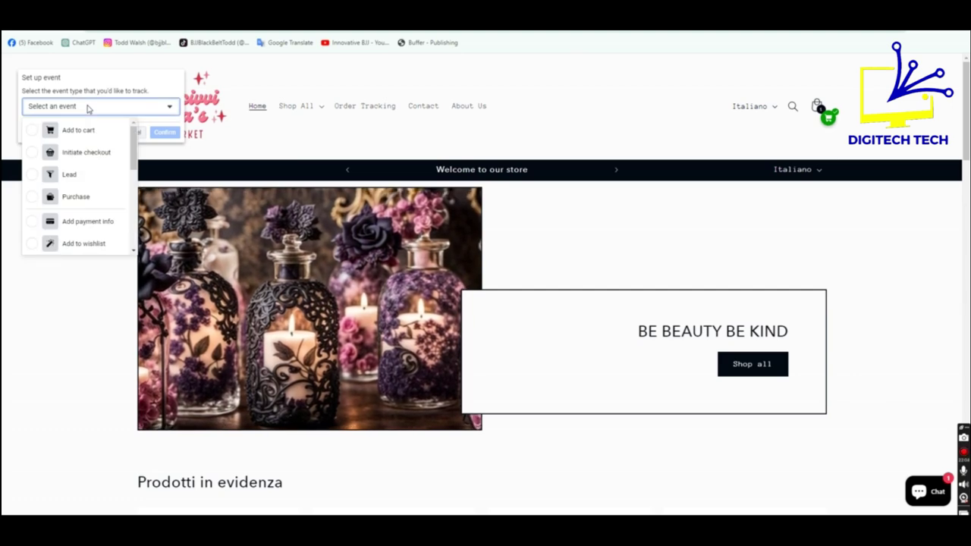
left_click_drag(133, 136, 137, 238)
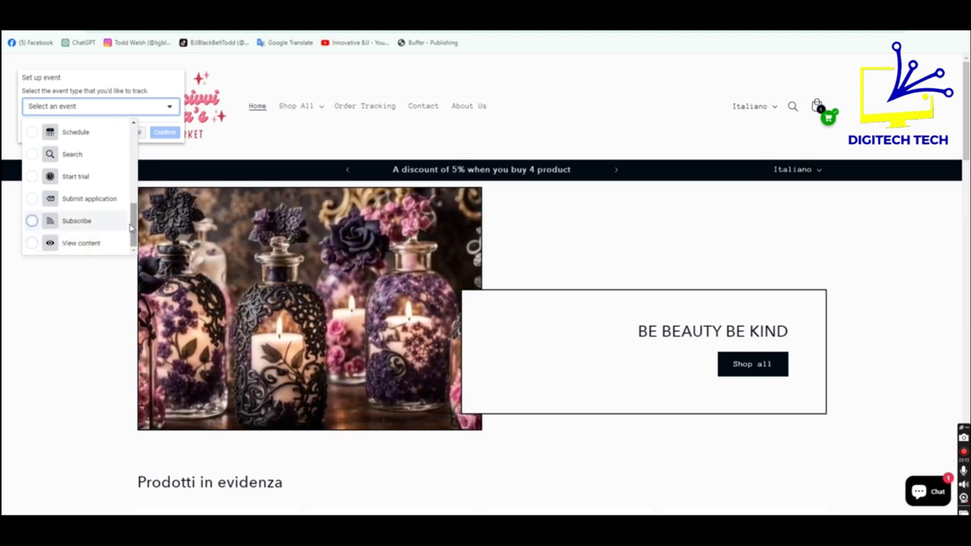
scroll(135, 228, "up", 2)
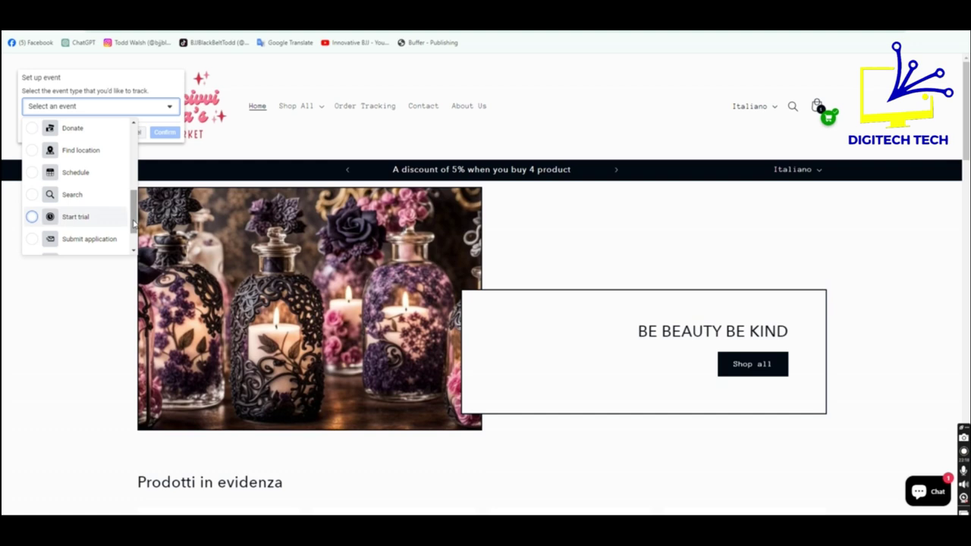
mouse_move(134, 224)
left_mouse_down()
mouse_move(142, 156)
mouse_move(131, 242)
left_mouse_up()
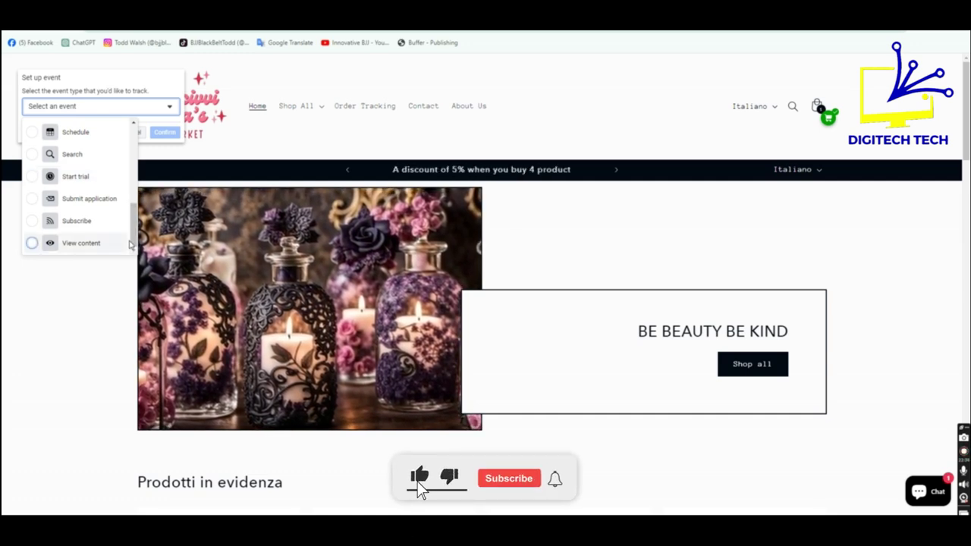
mouse_move(135, 243)
left_mouse_down()
mouse_move(133, 222)
mouse_move(130, 250)
left_mouse_up()
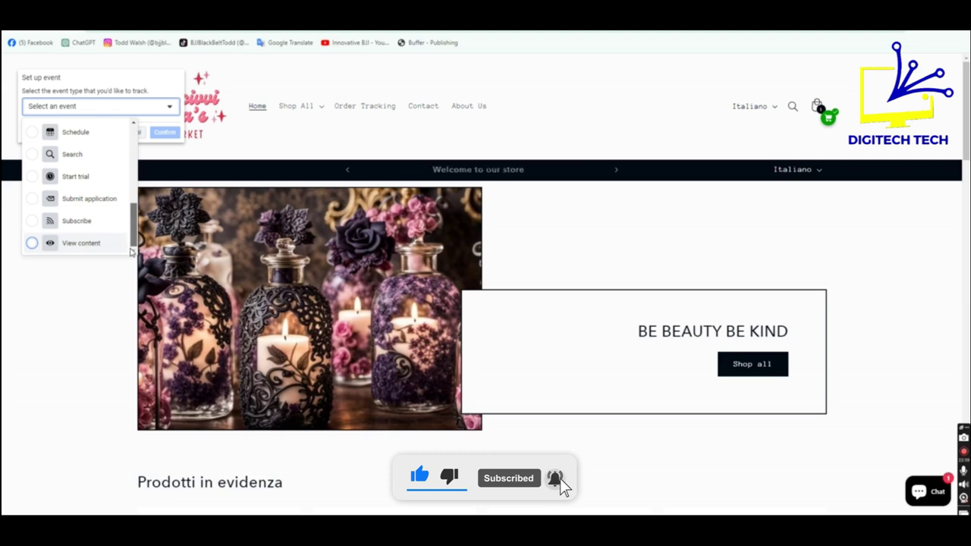
left_click(79, 244)
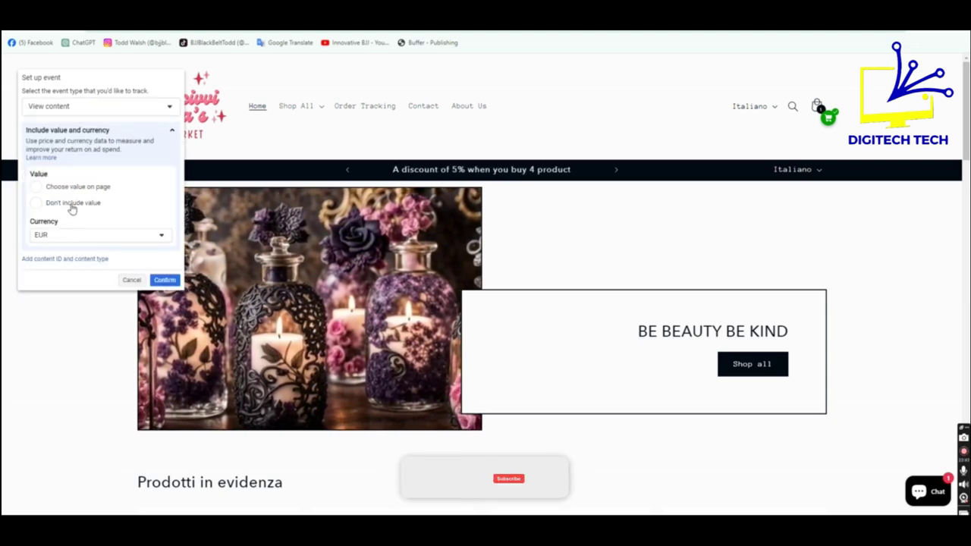
left_click(73, 204)
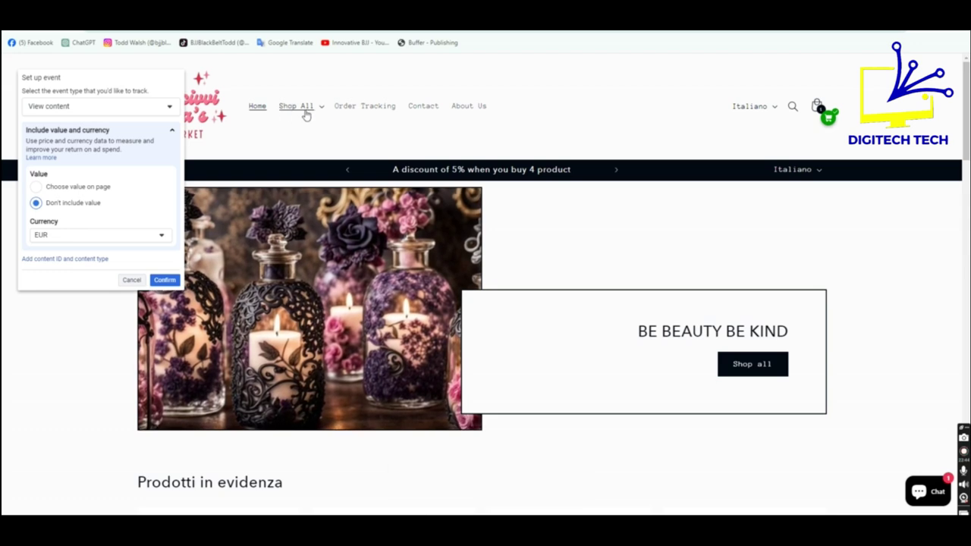
left_click(165, 280)
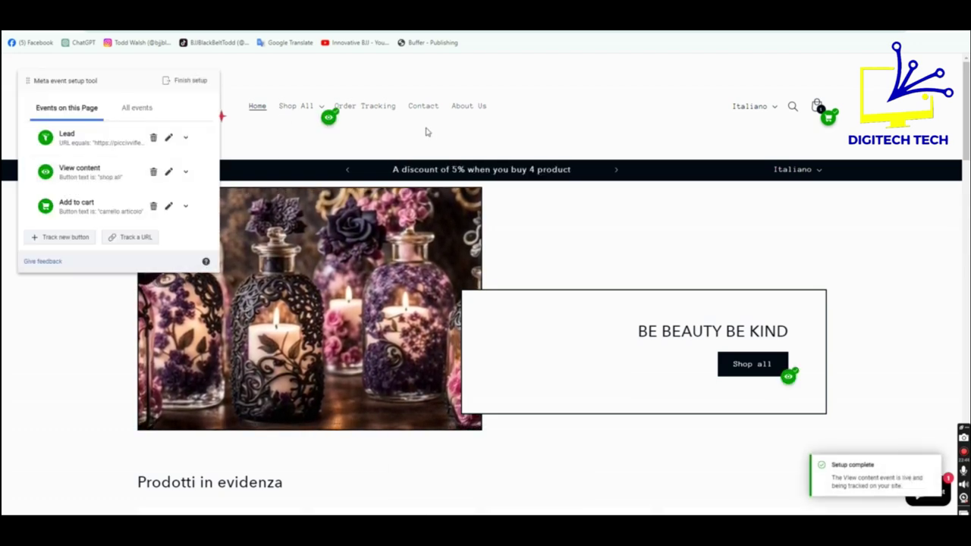
scroll(446, 348, "down", 3)
scroll(445, 348, "down", 3)
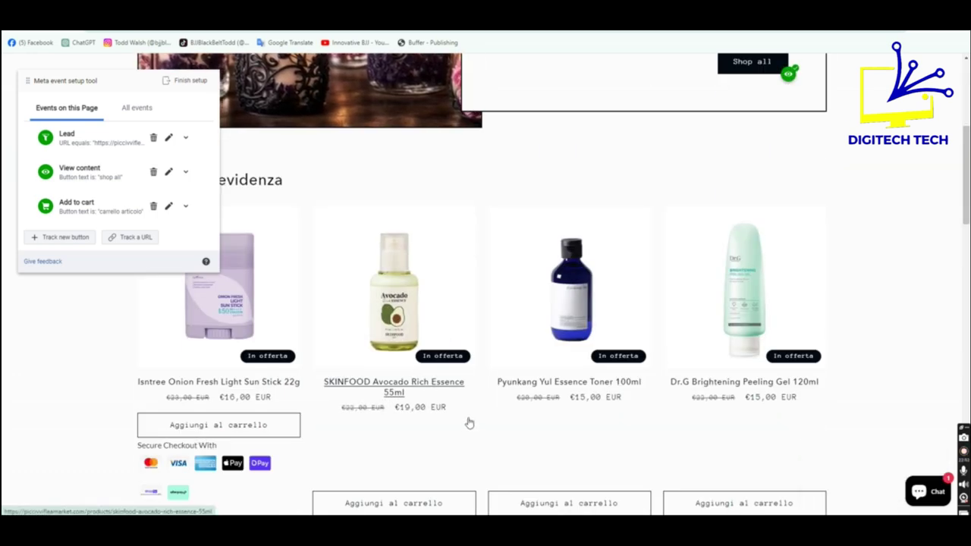
left_click(60, 238)
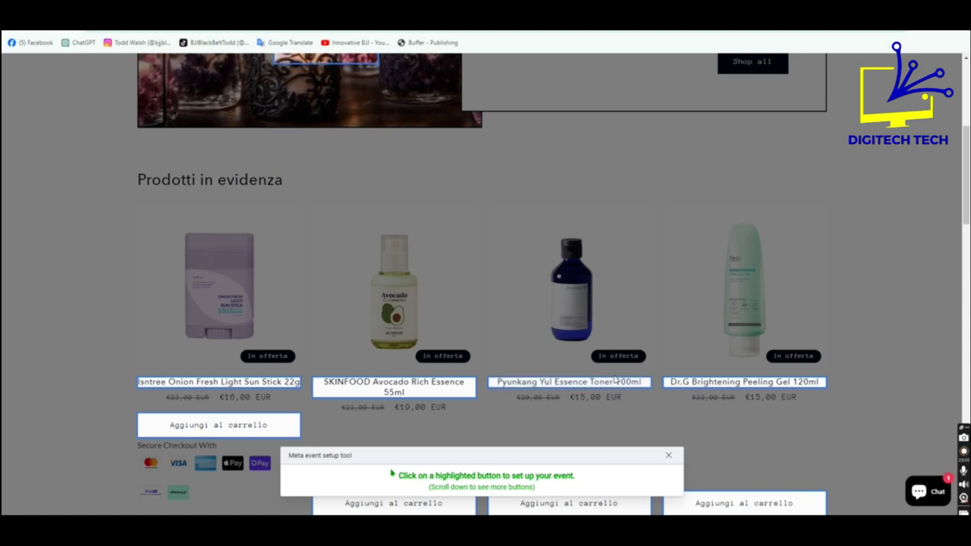
scroll(269, 319, "up", 4)
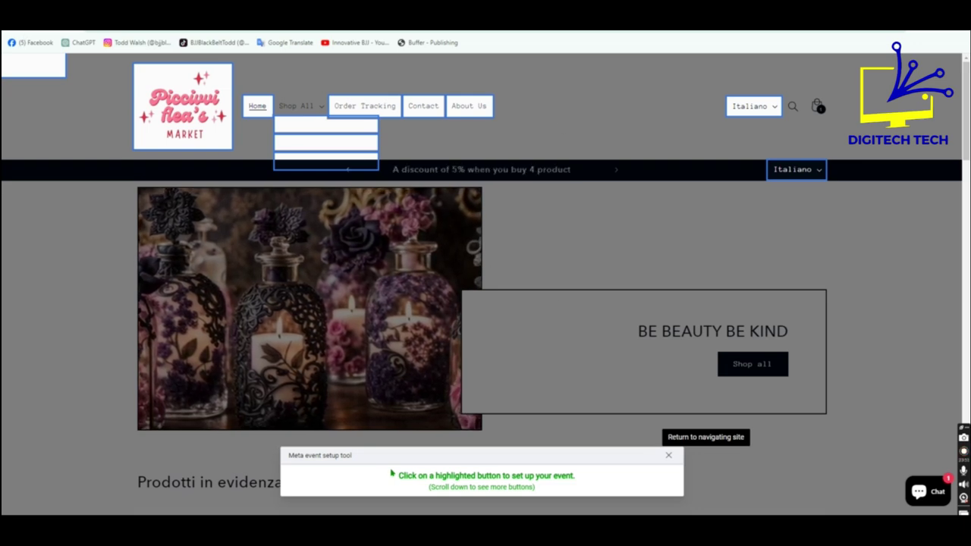
scroll(758, 226, "down", 10)
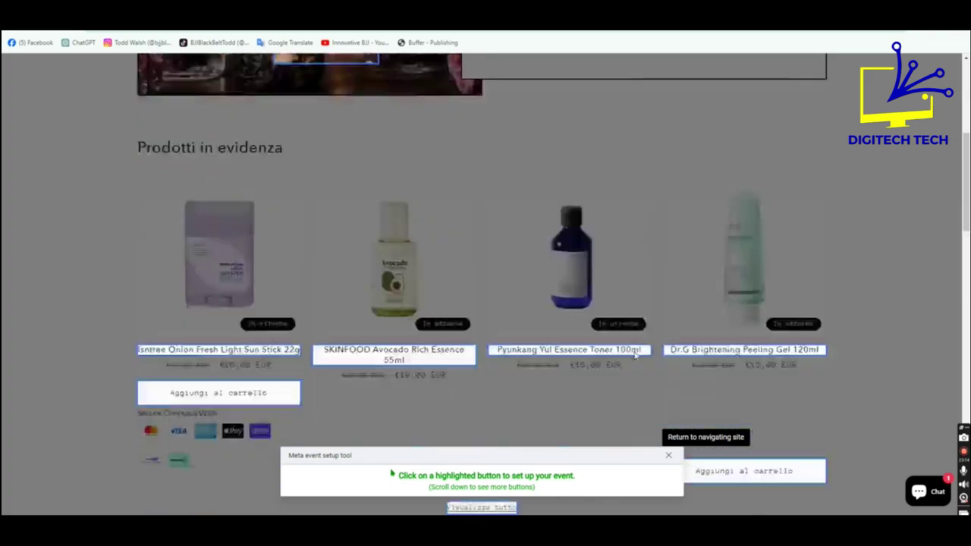
scroll(628, 361, "up", 5)
scroll(626, 362, "up", 6)
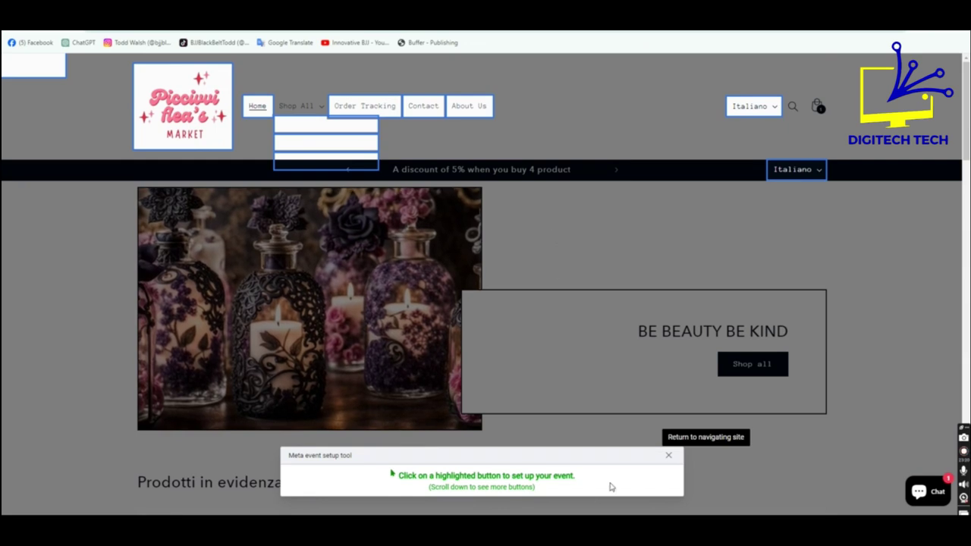
left_click(669, 457)
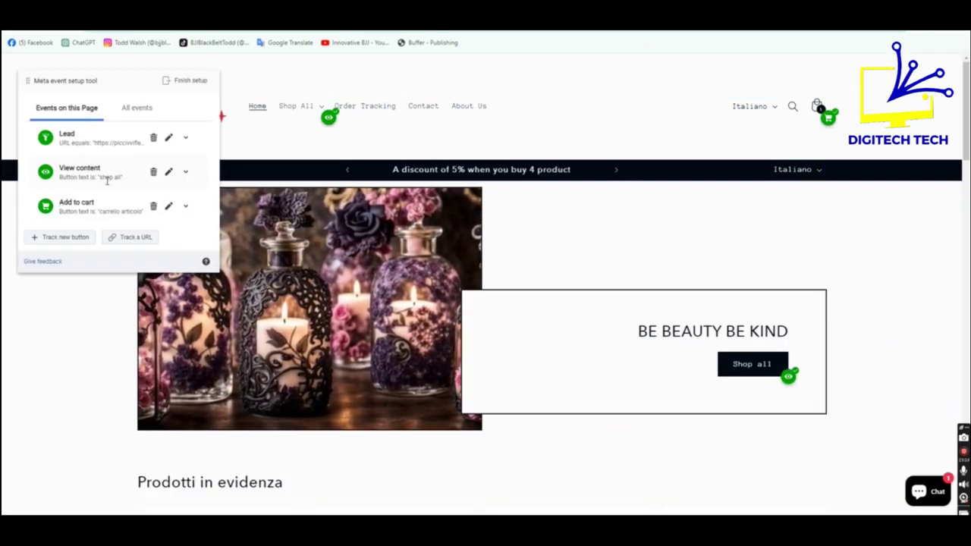
- Open the View content event for editing, leave it without changes, and delete that event
left_click(168, 173)
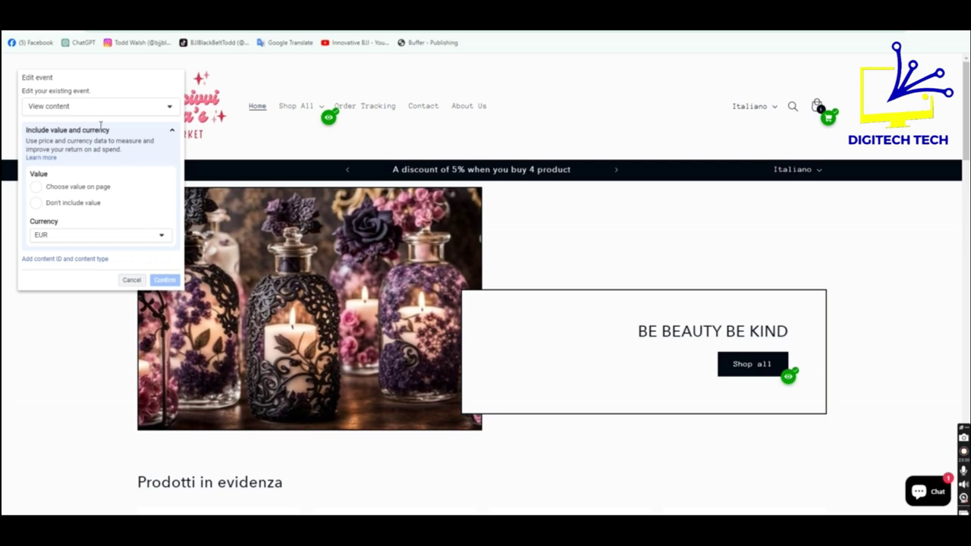
left_click(130, 280)
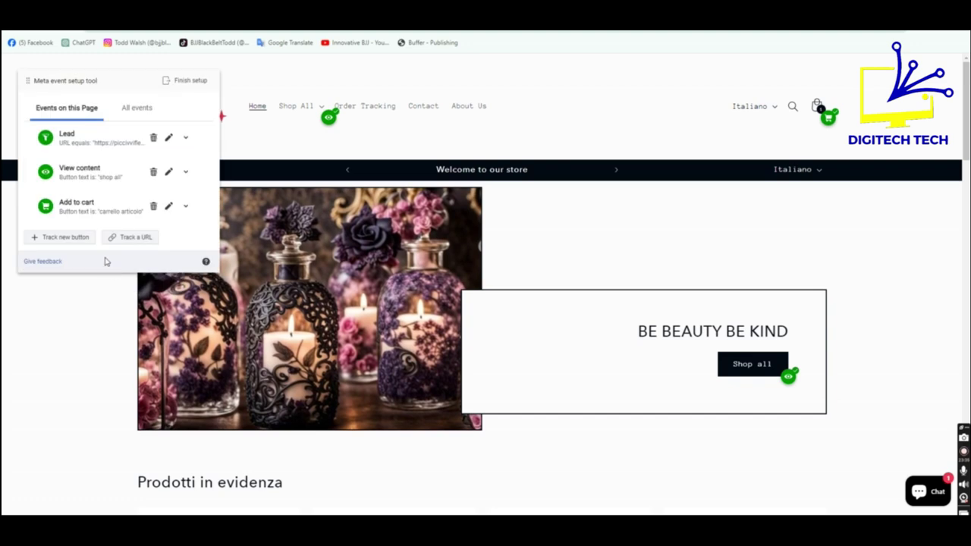
left_click(154, 173)
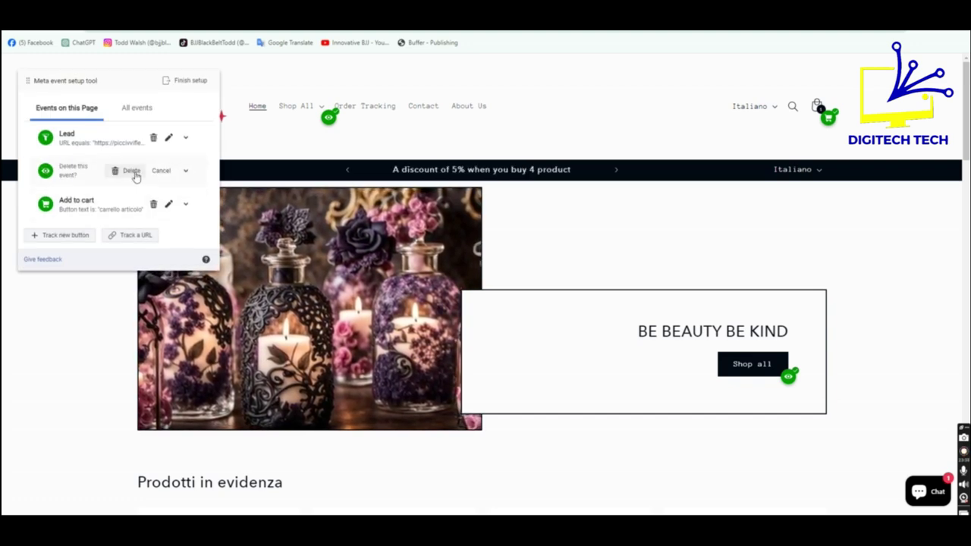
left_click(131, 173)
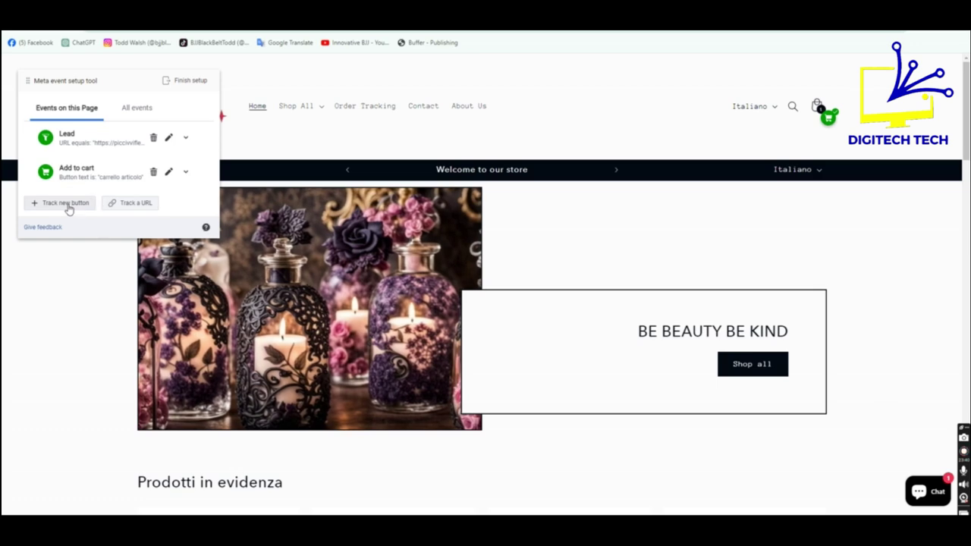
- Track the home page's SKINFOOD Avocado Rich Essence 55ml product link as a View content event
left_click(66, 203)
scroll(479, 321, "down", 7)
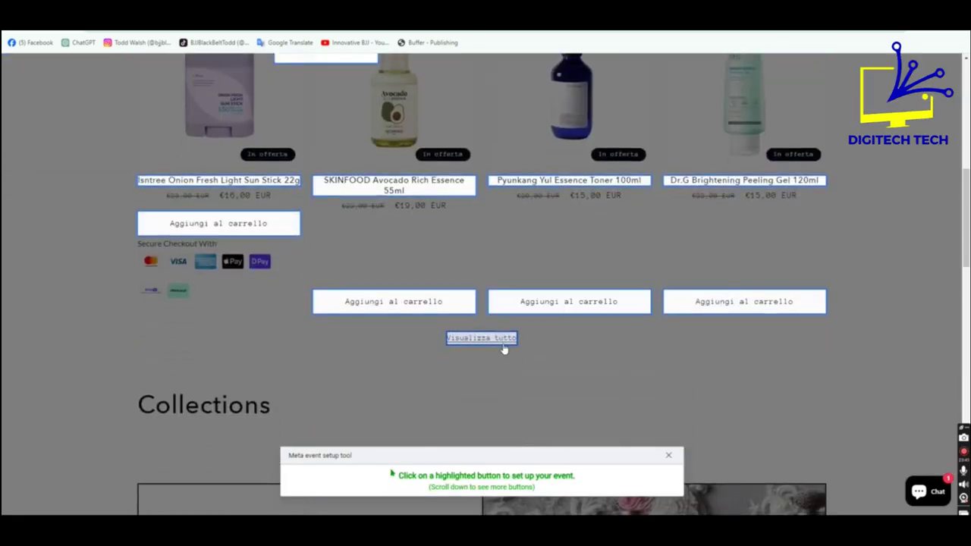
scroll(445, 297, "up", 1)
left_click(417, 238)
scroll(583, 418, "up", 1)
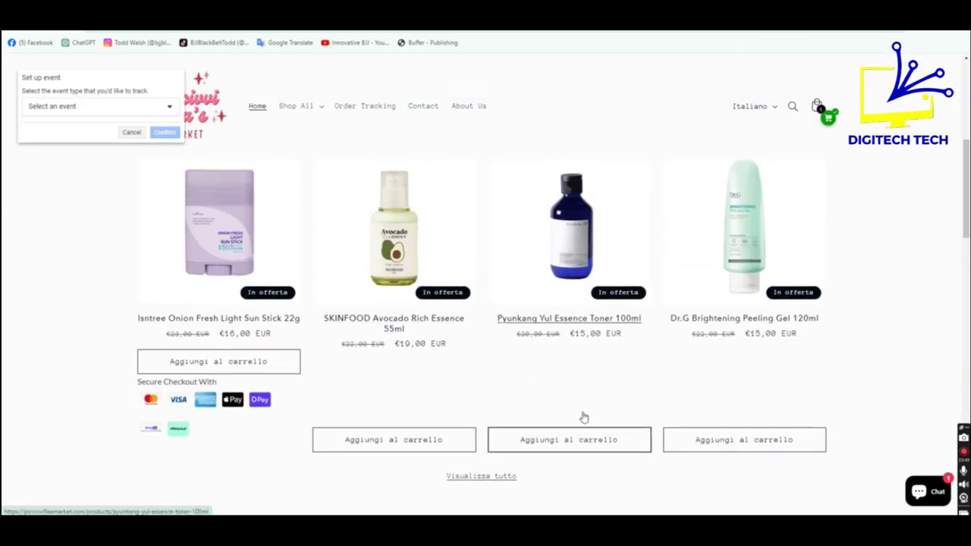
left_click(106, 106)
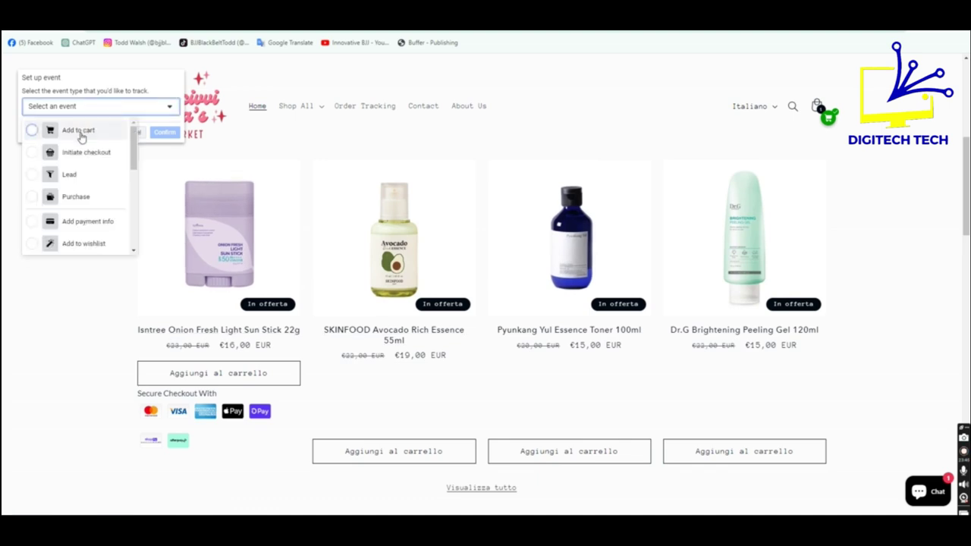
scroll(94, 238, "down", 4)
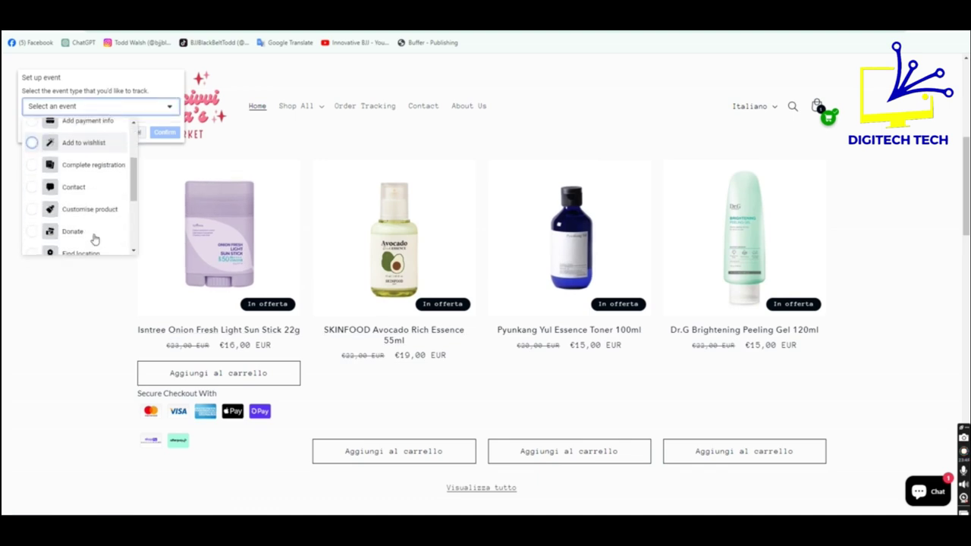
scroll(94, 240, "down", 1)
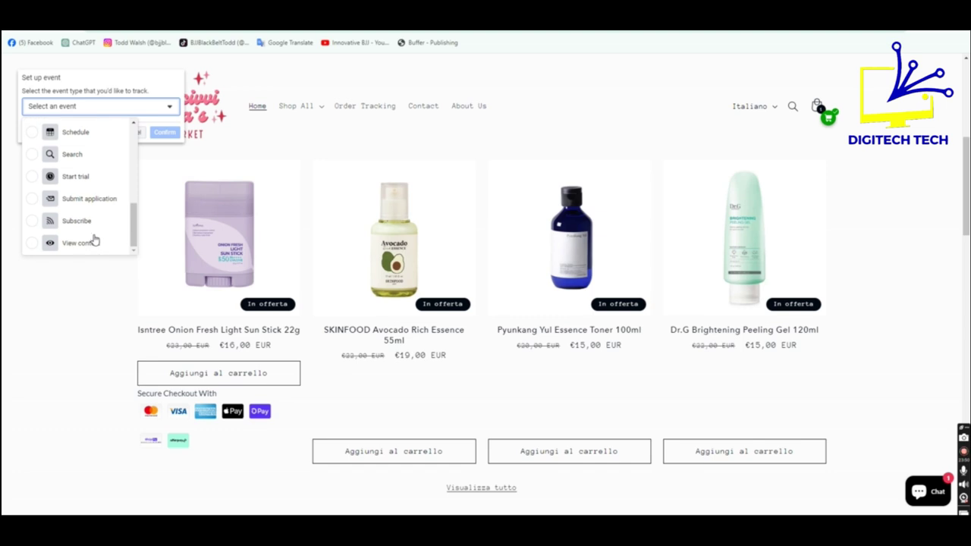
left_click(68, 246)
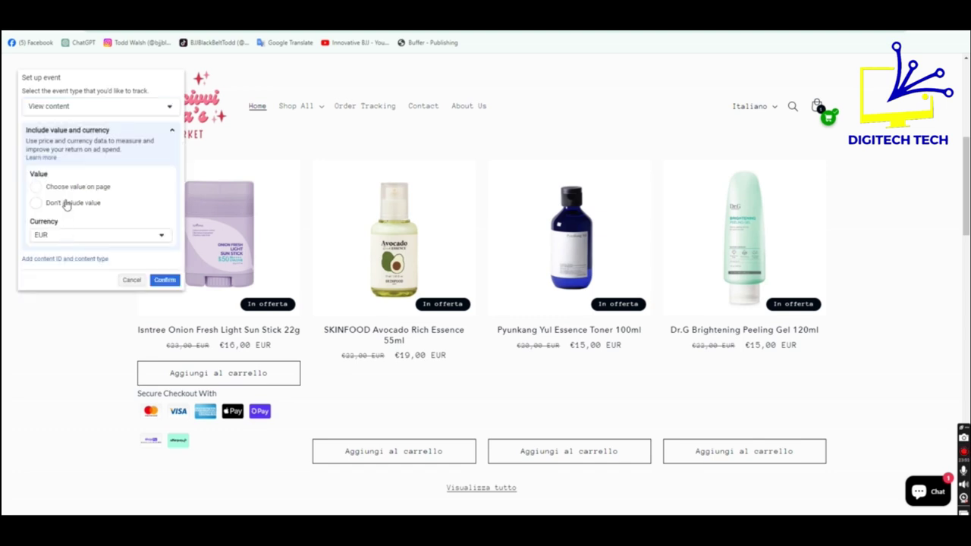
left_click(161, 280)
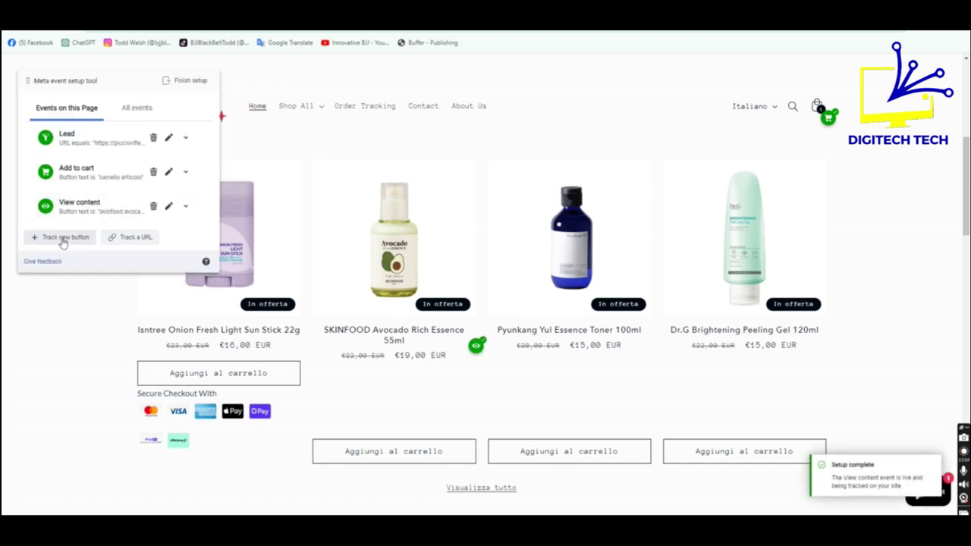
- Open the store's Cura Del Viso collection and check which events are tracked on that page
scroll(337, 304, "up", 5)
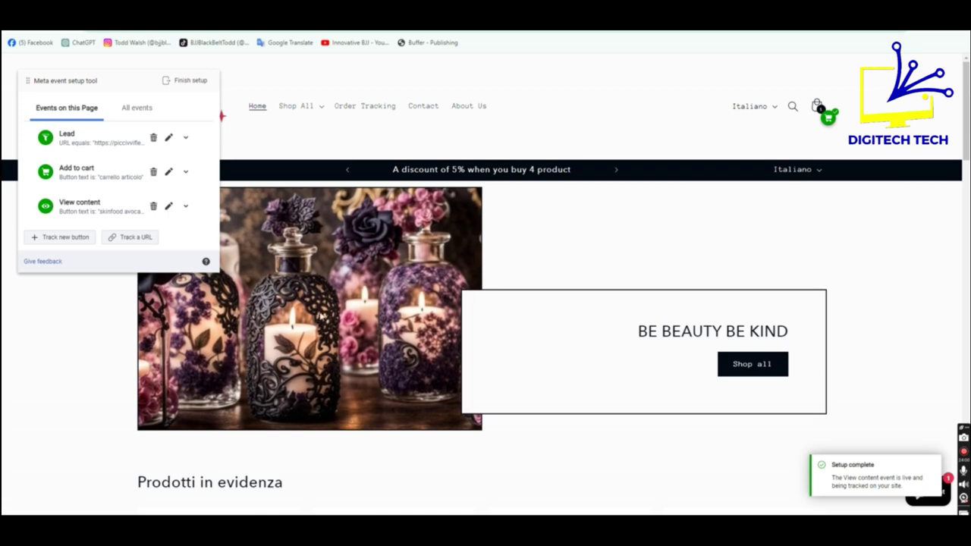
left_click(299, 112)
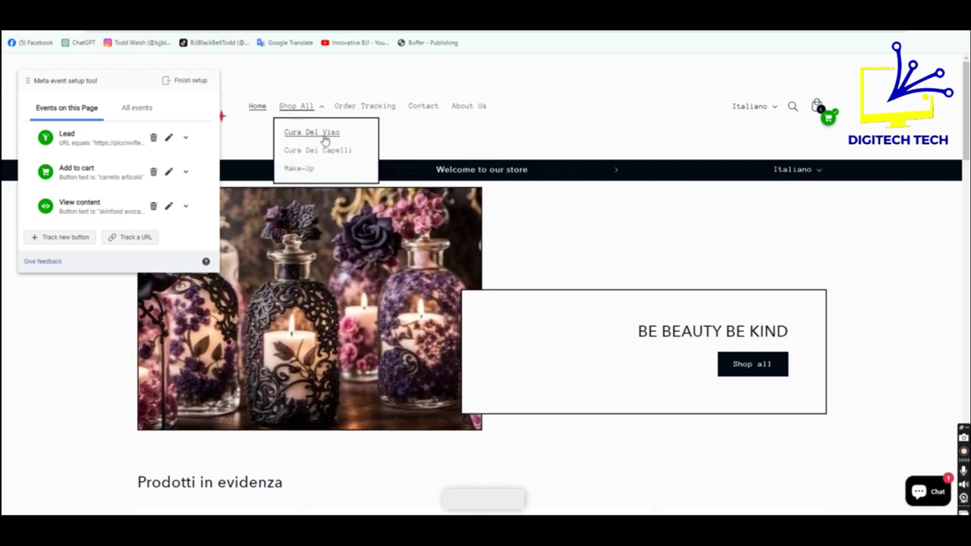
left_click(324, 139)
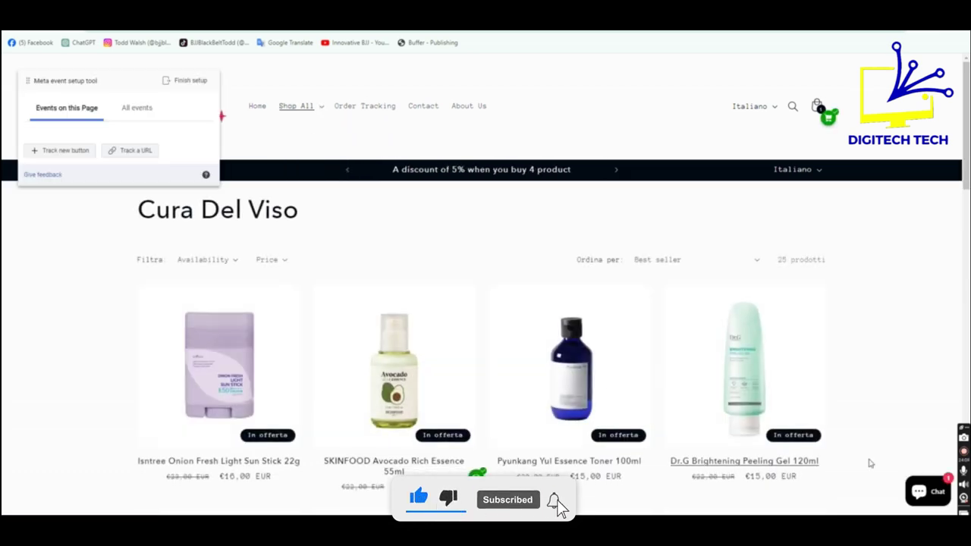
scroll(671, 372, "down", 5)
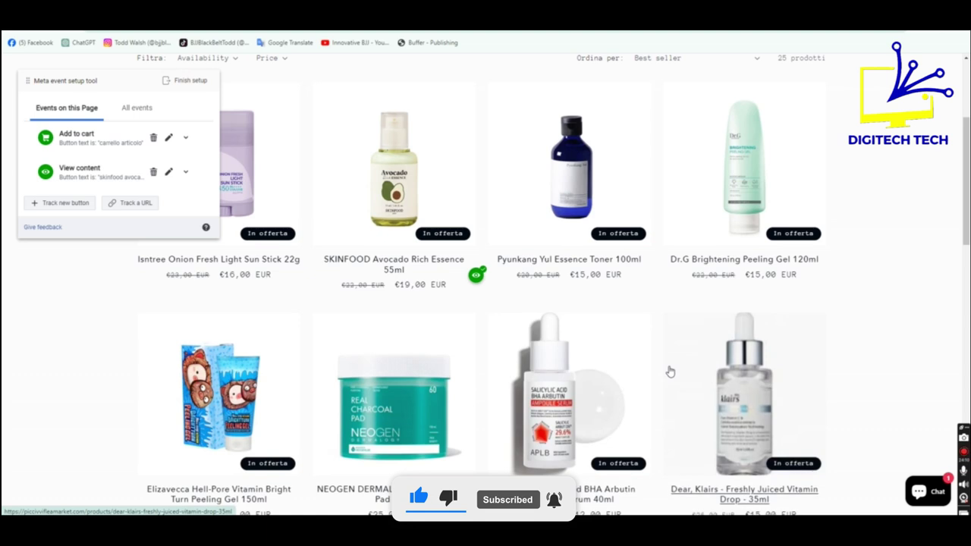
scroll(671, 371, "up", 1)
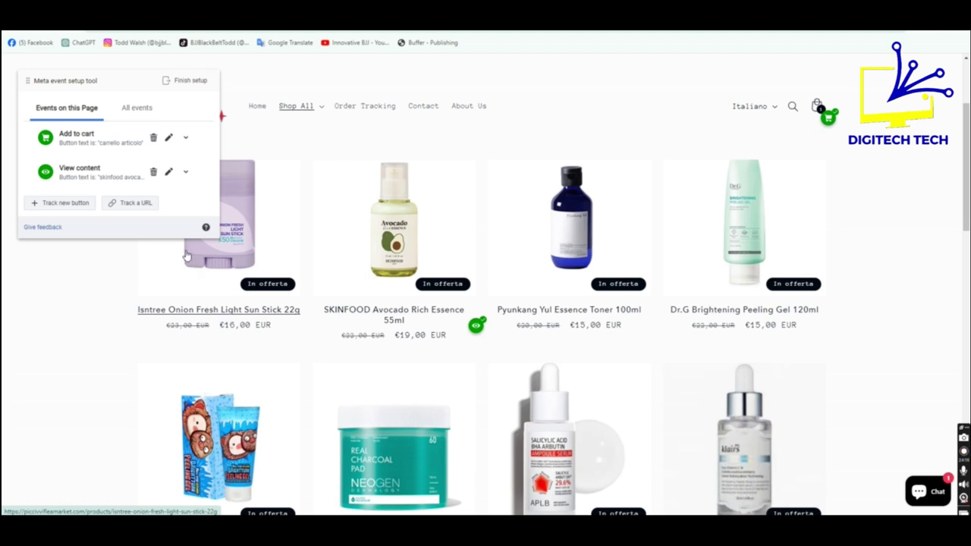
- View the SKINFOOD Avocado Rich Essence 55ml product page and return to the Cura Del Viso collection
left_click(379, 317)
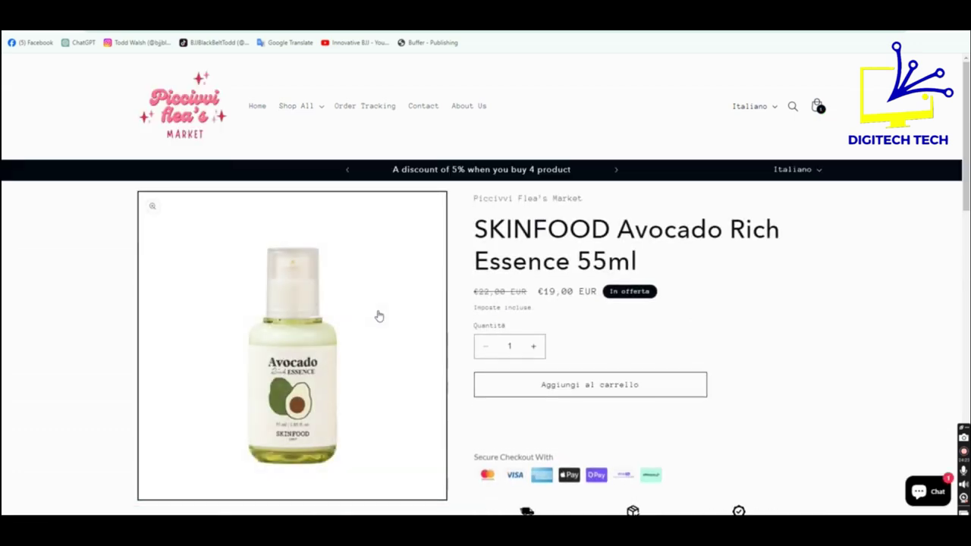
scroll(380, 316, "down", 8)
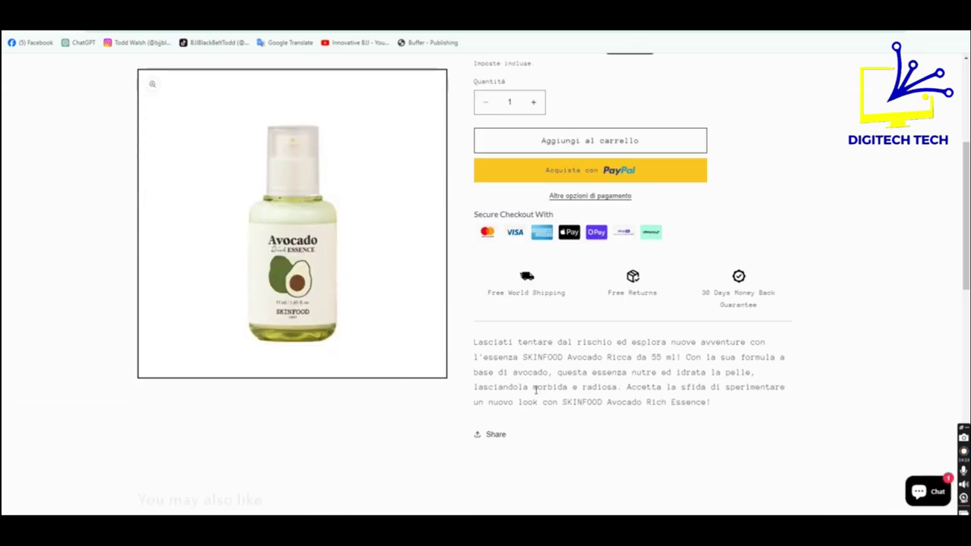
scroll(665, 392, "up", 8)
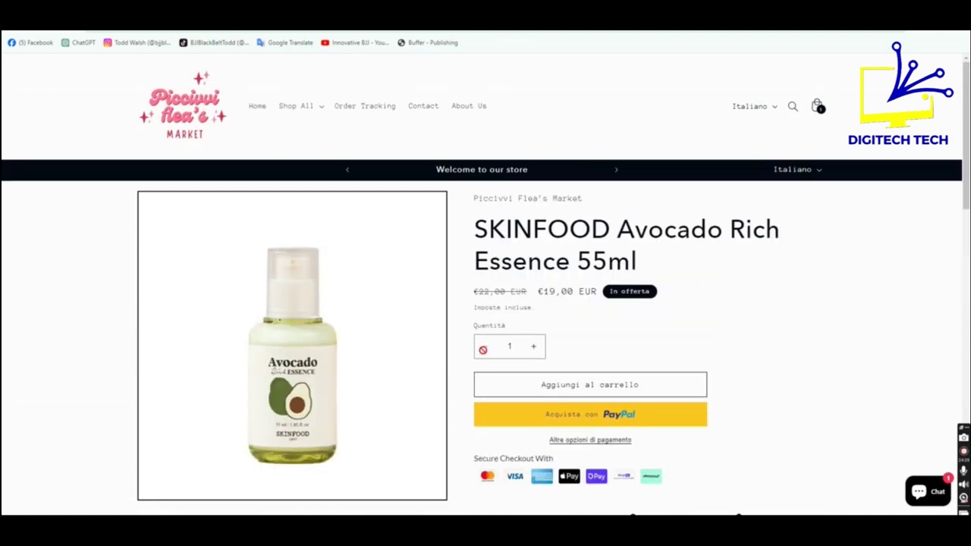
key("alt+Left")
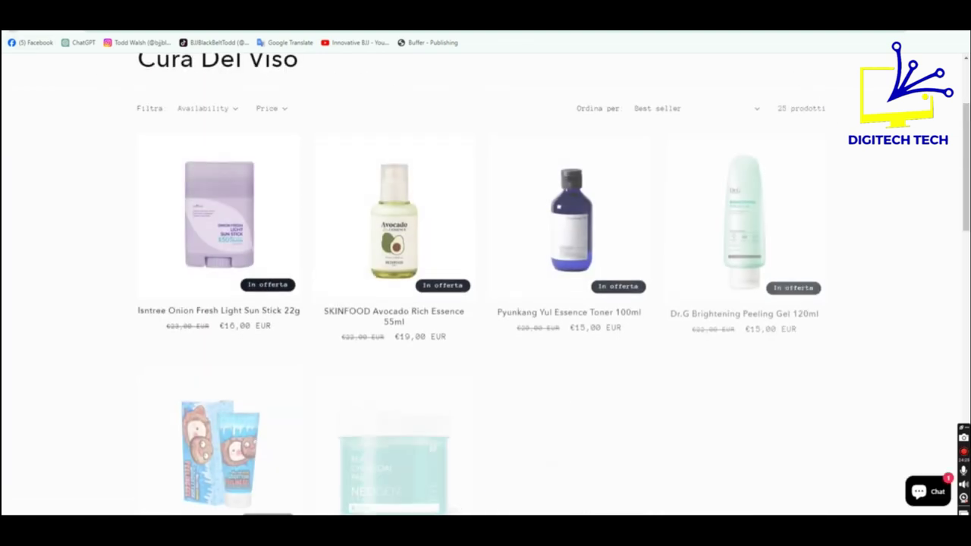
scroll(499, 333, "up", 3)
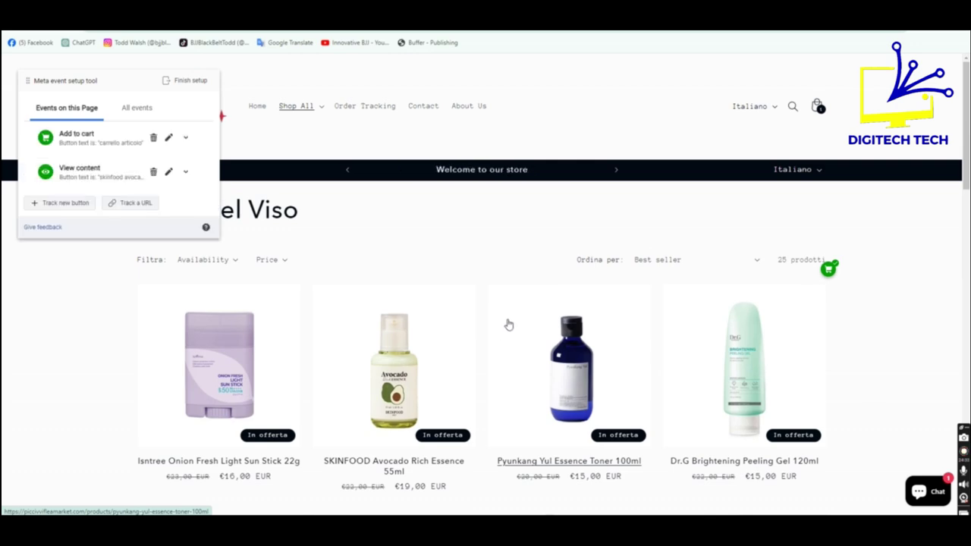
- Look through the Cura Del Viso collection down to the footer and return to the home page
scroll(531, 301, "down", 8)
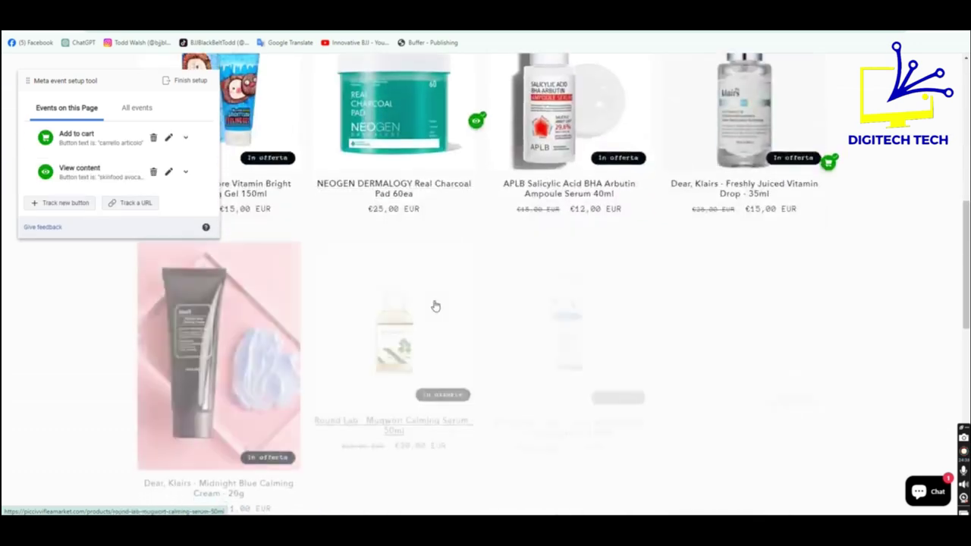
scroll(434, 305, "down", 4)
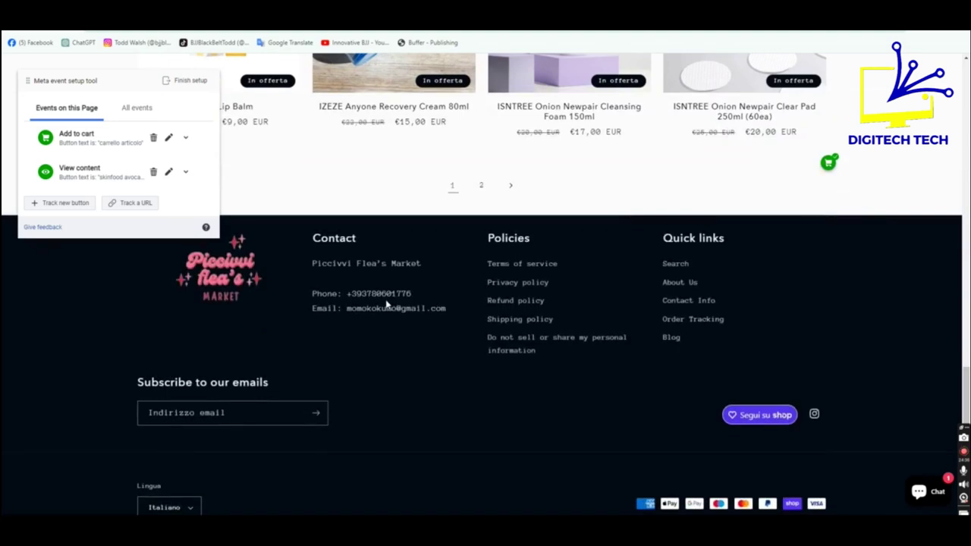
scroll(387, 303, "up", 10)
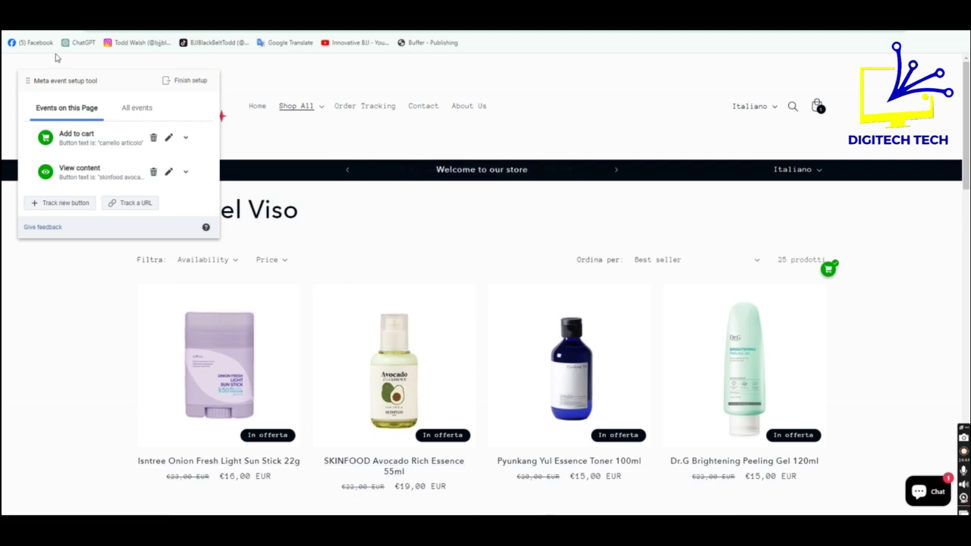
key("alt+Left")
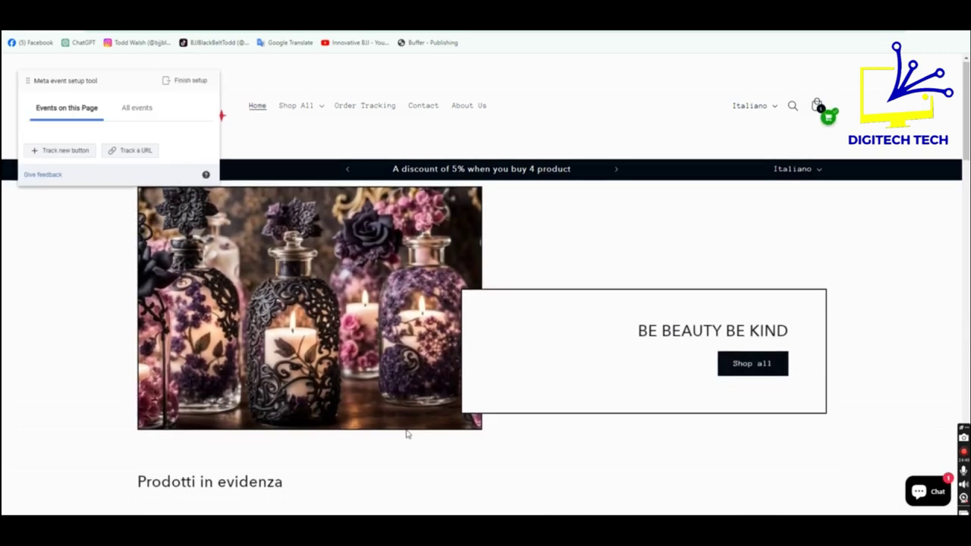
- Open the SKINFOOD Avocado Rich Essence 55ml product page from the home page and review the events set up across the site
scroll(425, 455, "down", 5)
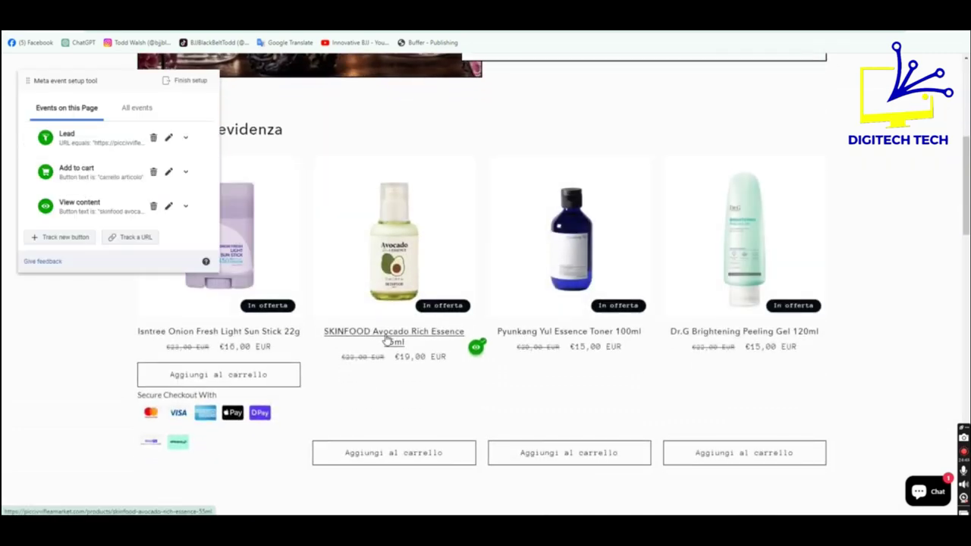
left_click(387, 341)
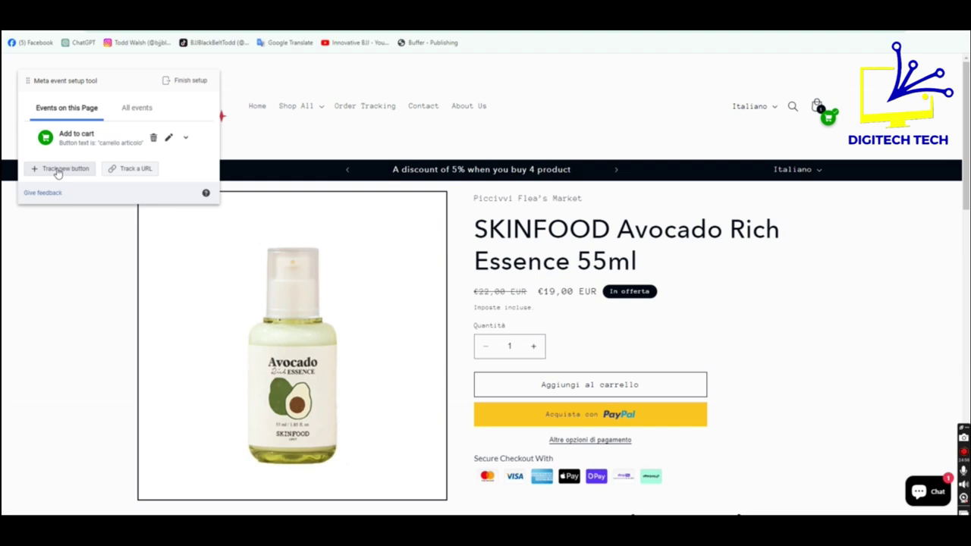
left_click(131, 109)
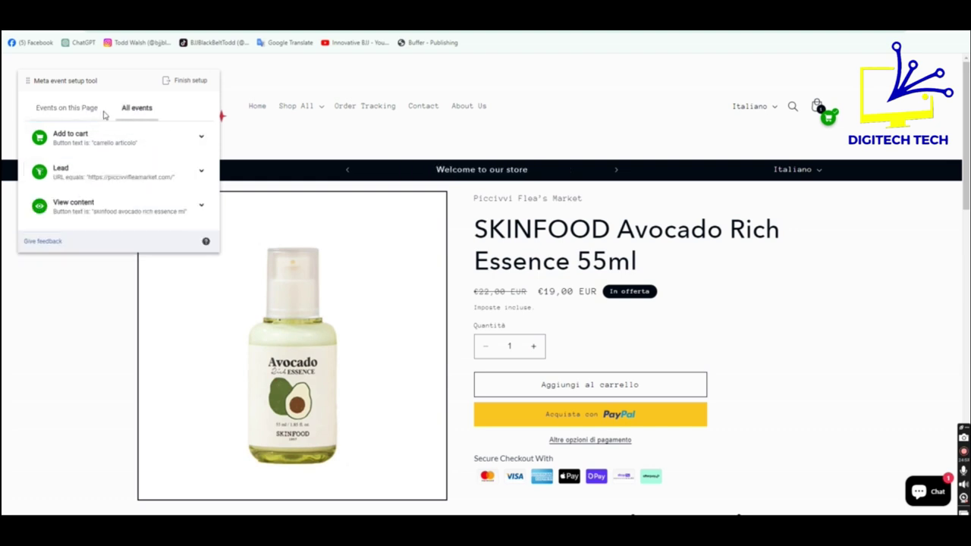
left_click(74, 109)
- Examine which buttons on the product page can be selected for event tracking, and leave the selection without choosing one
left_click(65, 168)
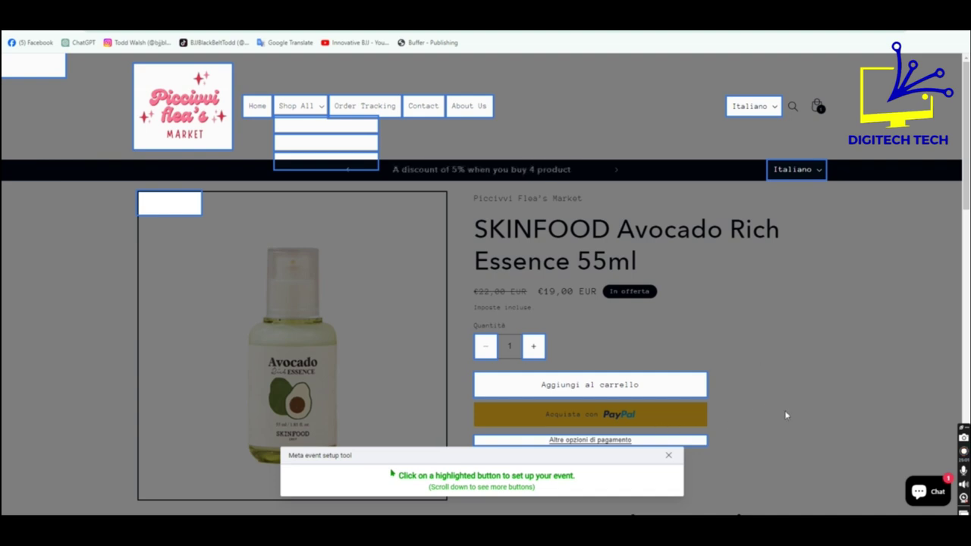
scroll(786, 415, "down", 2)
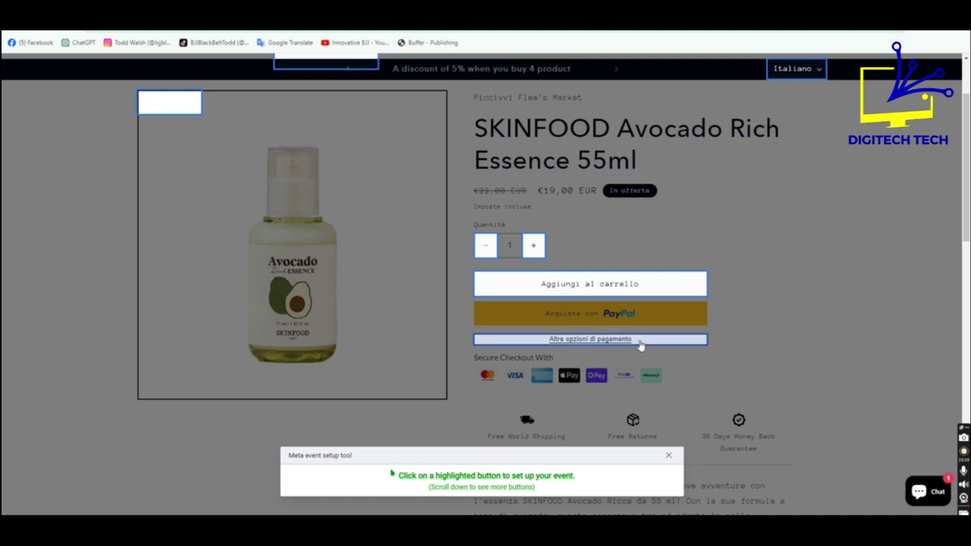
scroll(804, 343, "up", 2)
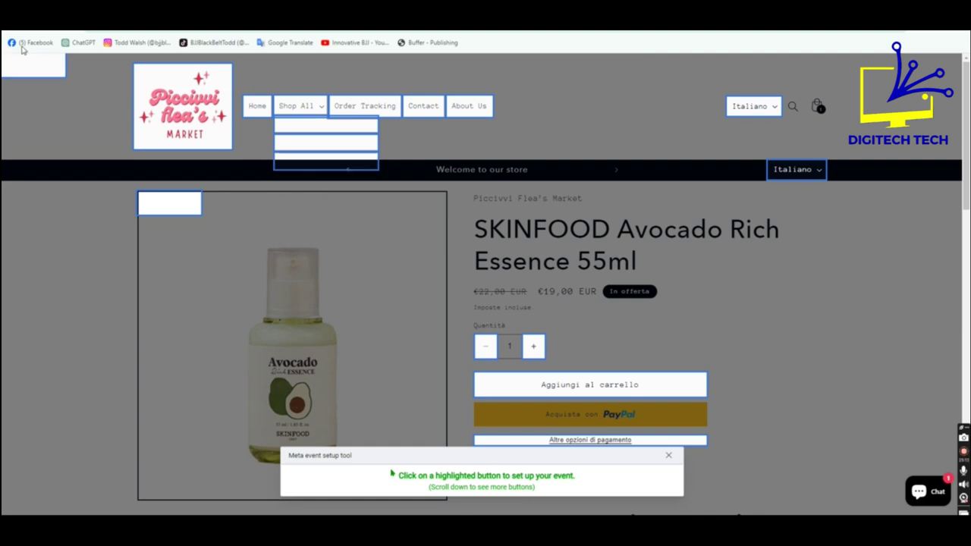
left_click(669, 456)
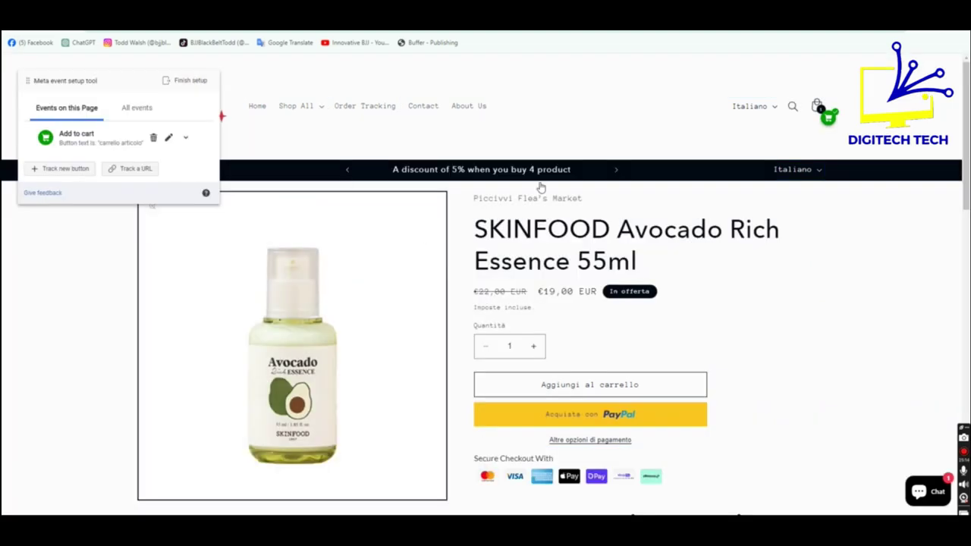
- View the shopping cart page and return to the store's home page
left_click(818, 106)
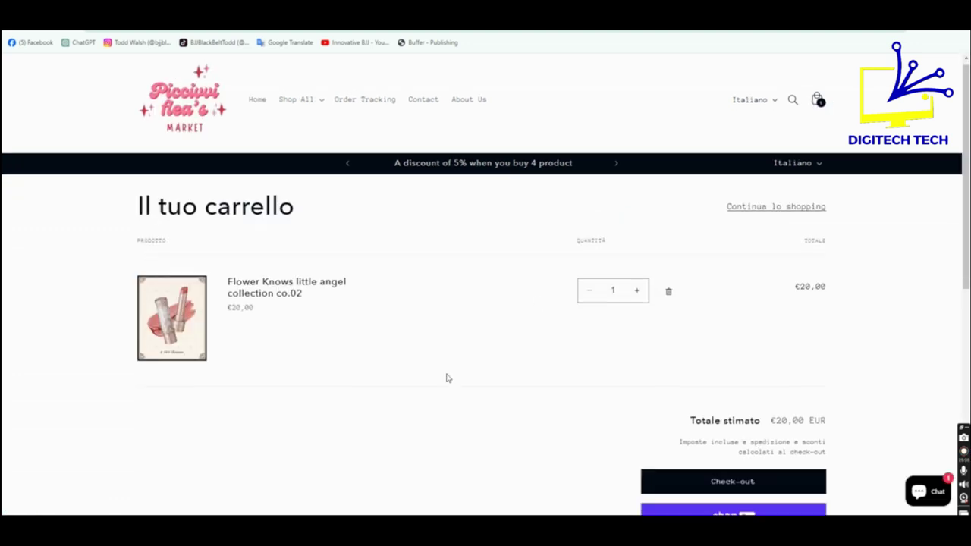
scroll(446, 371, "down", 2)
scroll(446, 371, "up", 2)
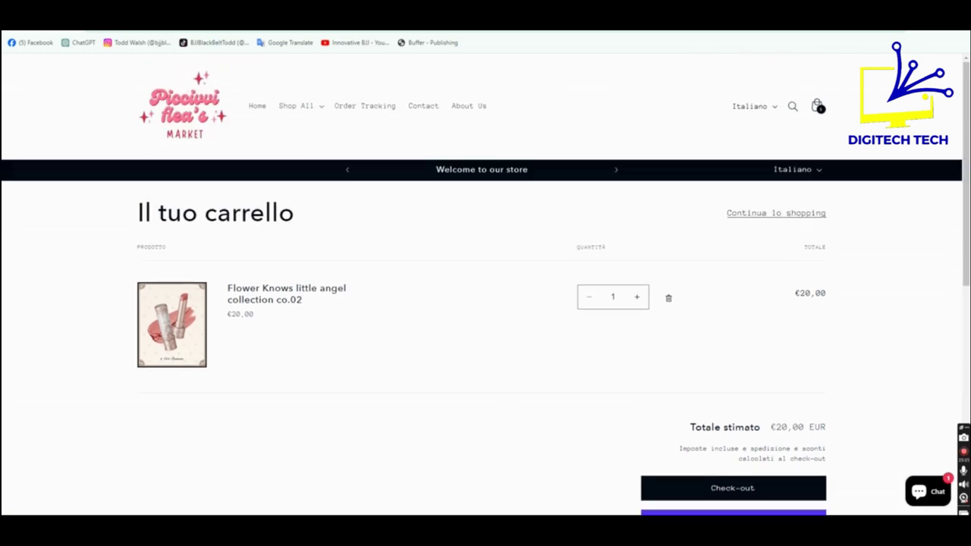
key("alt+Left")
key("alt+Left")
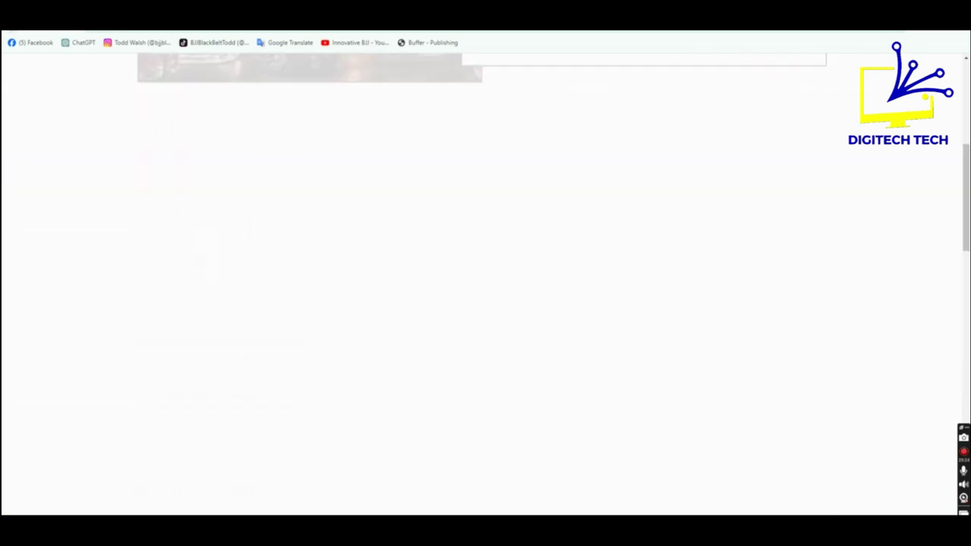
scroll(807, 124, "up", 5)
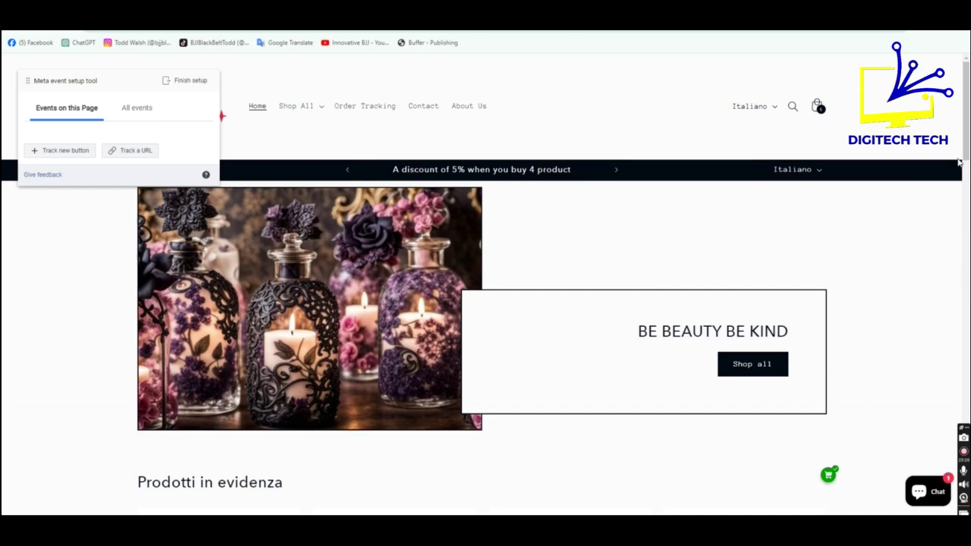
- Open the shopping cart page and select its Check-out button as a new button to track
left_click(816, 108)
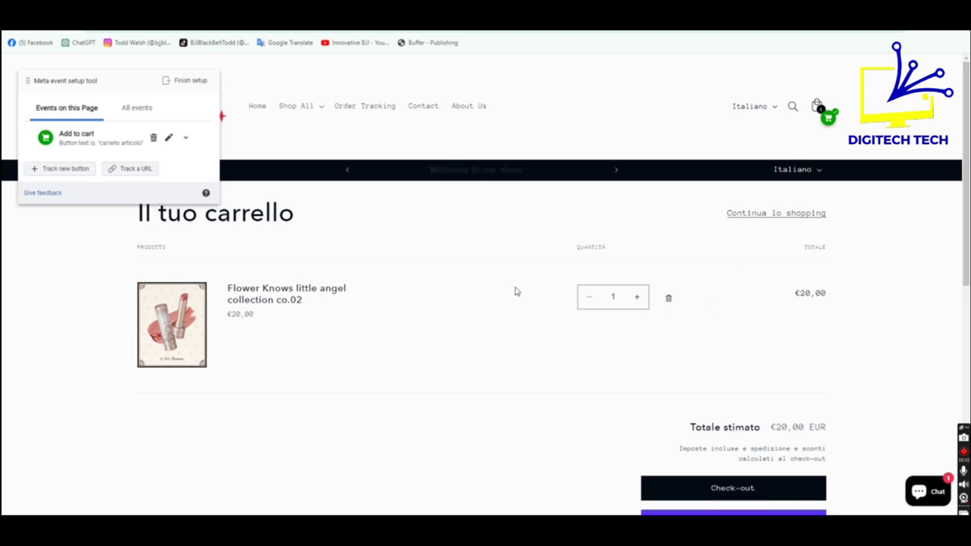
scroll(486, 368, "down", 2)
scroll(482, 366, "up", 2)
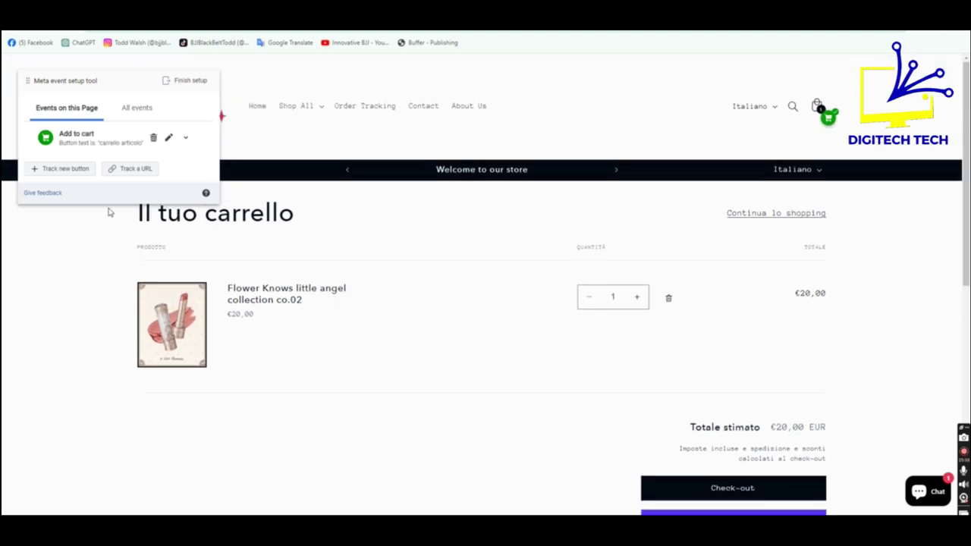
left_click(59, 171)
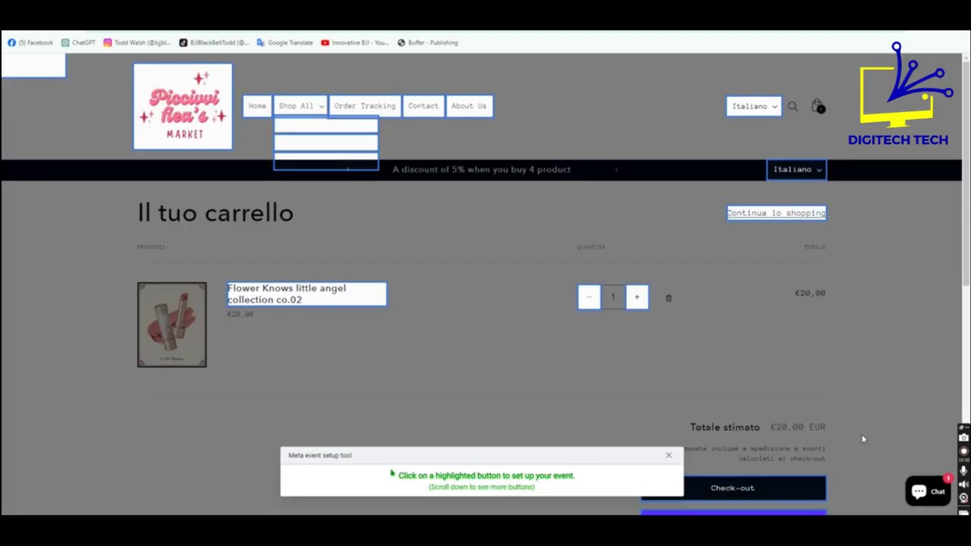
scroll(860, 401, "down", 5)
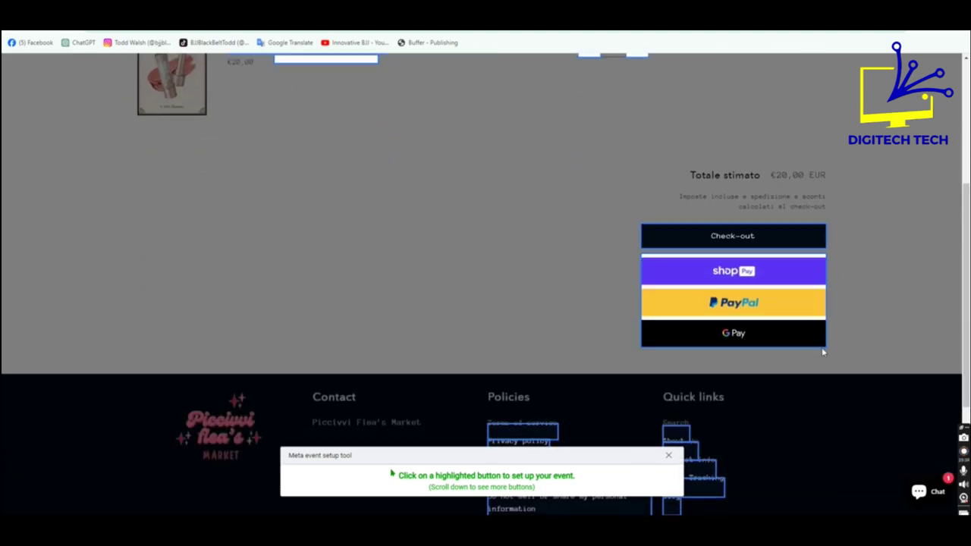
left_click(764, 239)
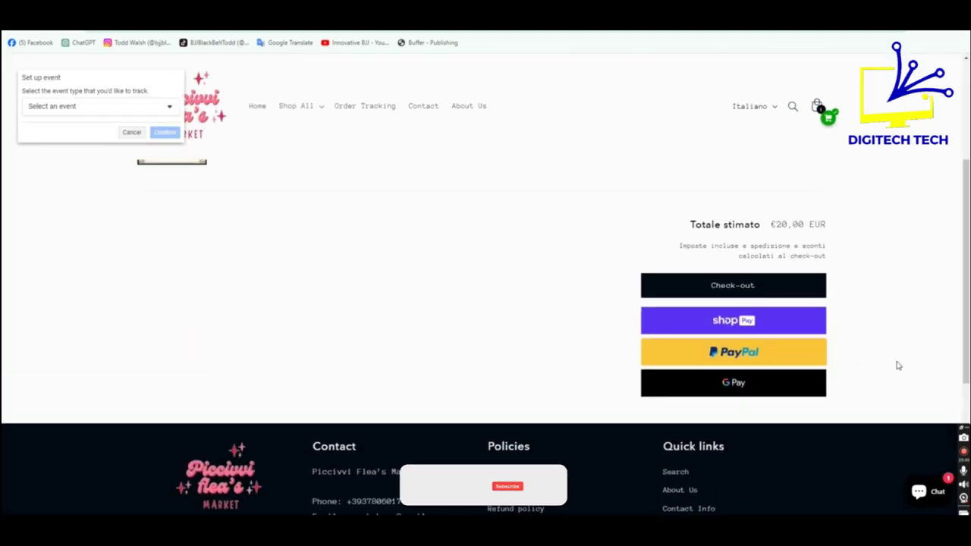
- Assign the Initiate checkout event to the Check-out button without including a value, keeping EUR as currency
scroll(450, 386, "up", 3)
left_click(155, 105)
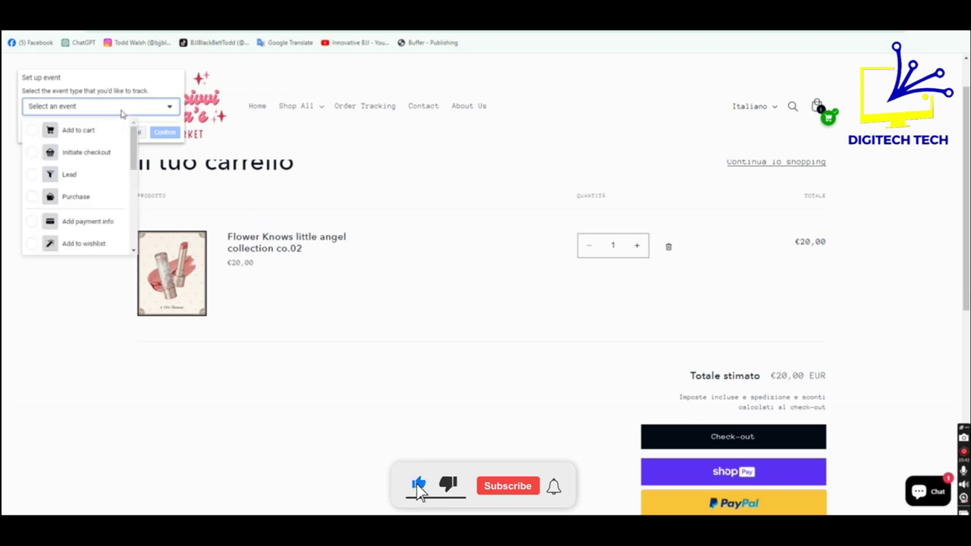
left_click(101, 155)
left_click(75, 201)
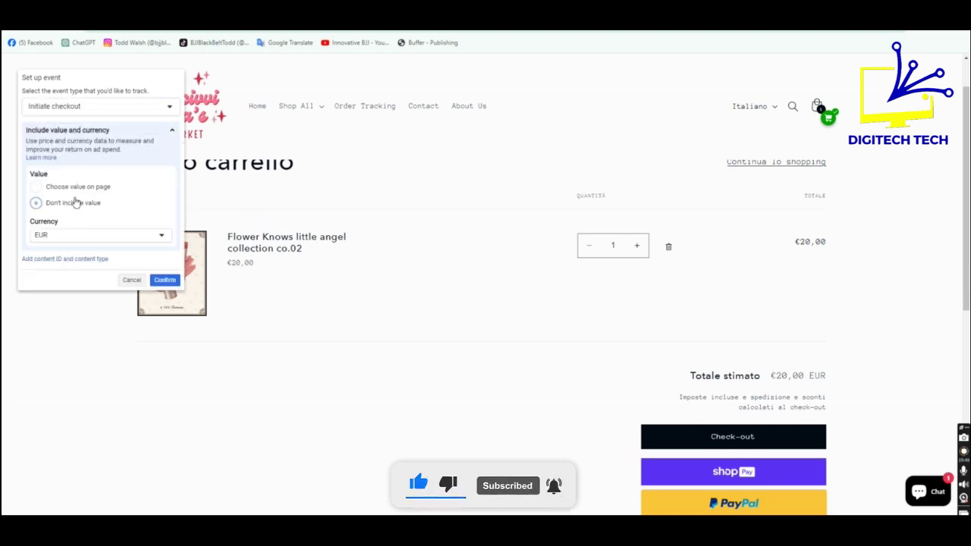
left_click(164, 280)
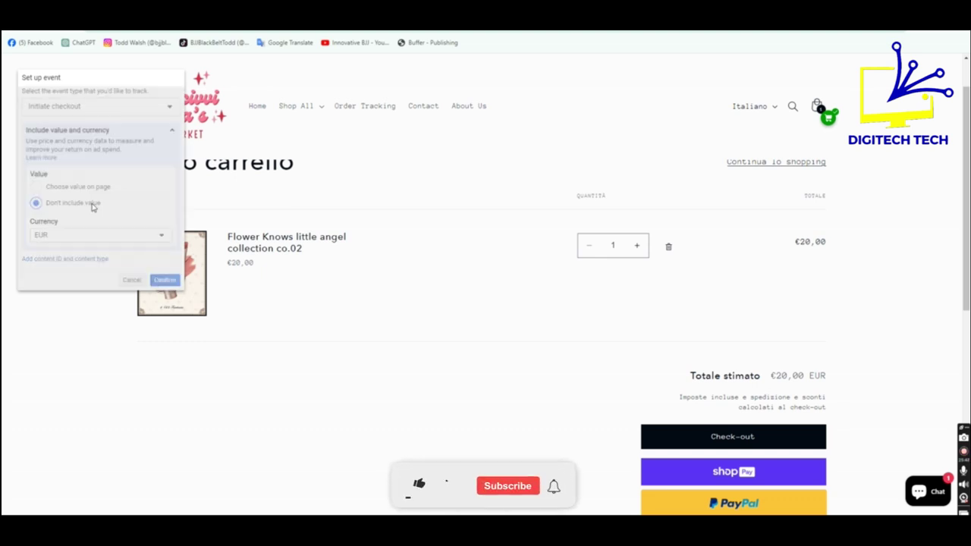
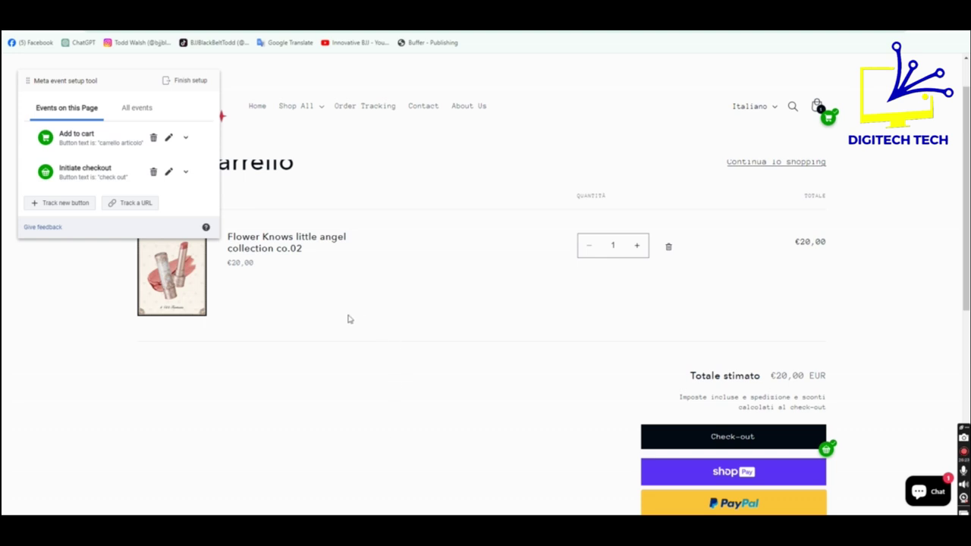
- Return to the store's home page and view the details of its Lead event
scroll(367, 318, "up", 1)
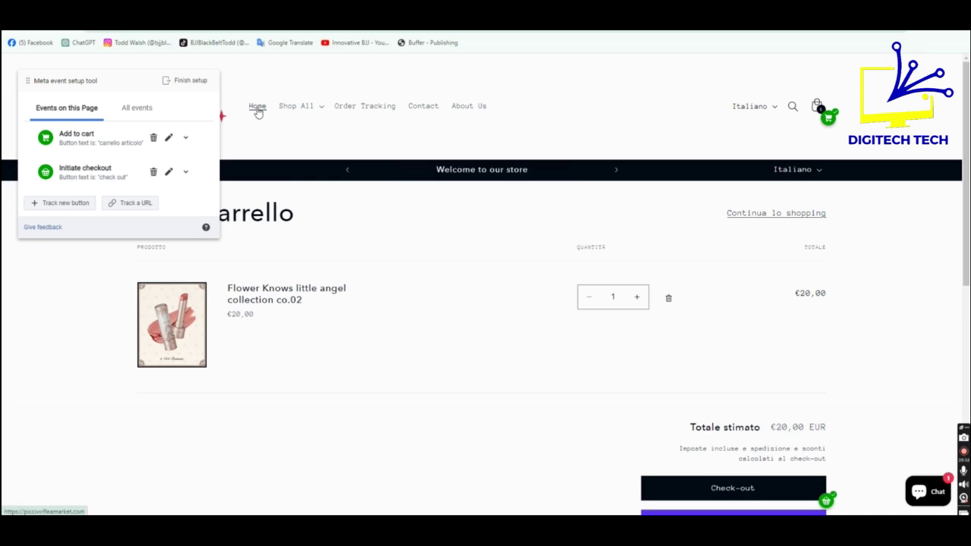
left_click(257, 107)
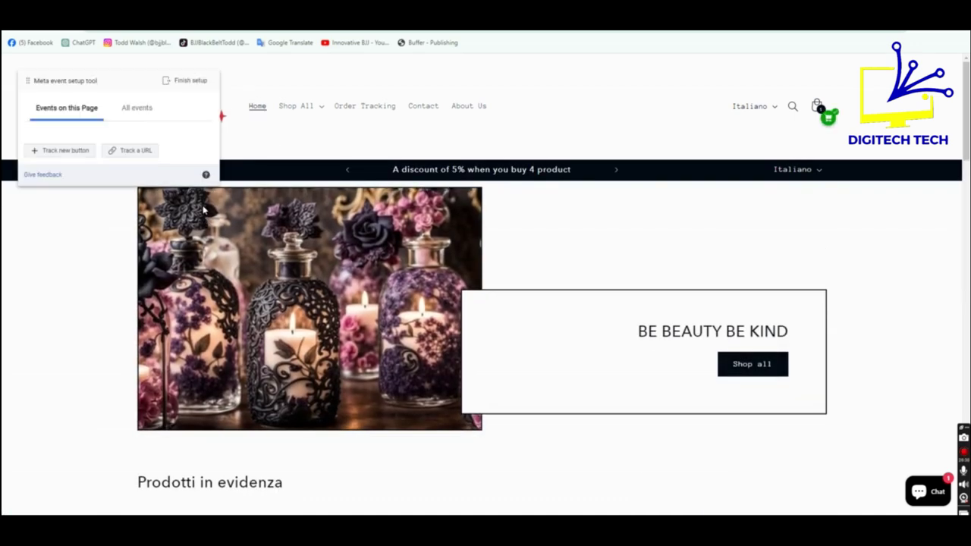
left_click(55, 154)
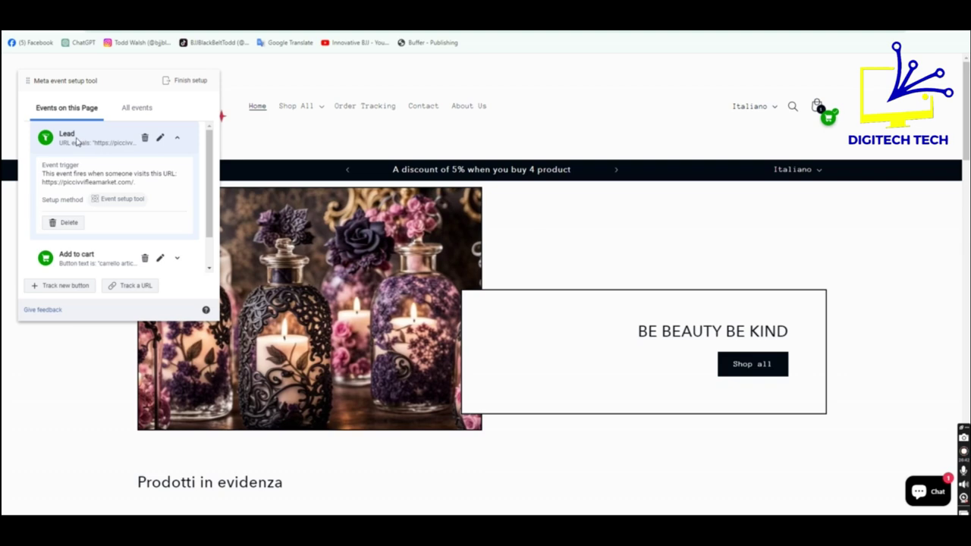
left_click(76, 141)
- Track the Contact link in the home page navigation with a Contact event
left_click(61, 236)
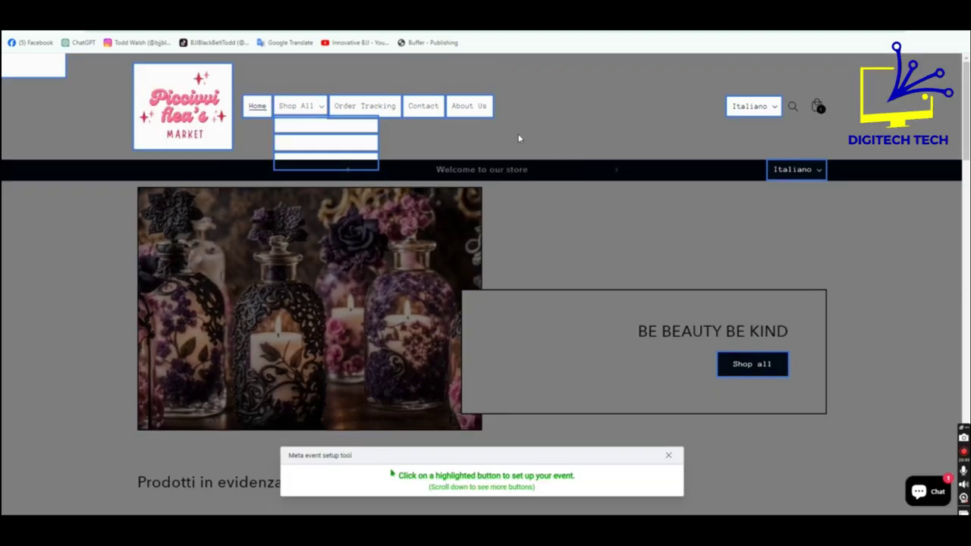
left_click(425, 110)
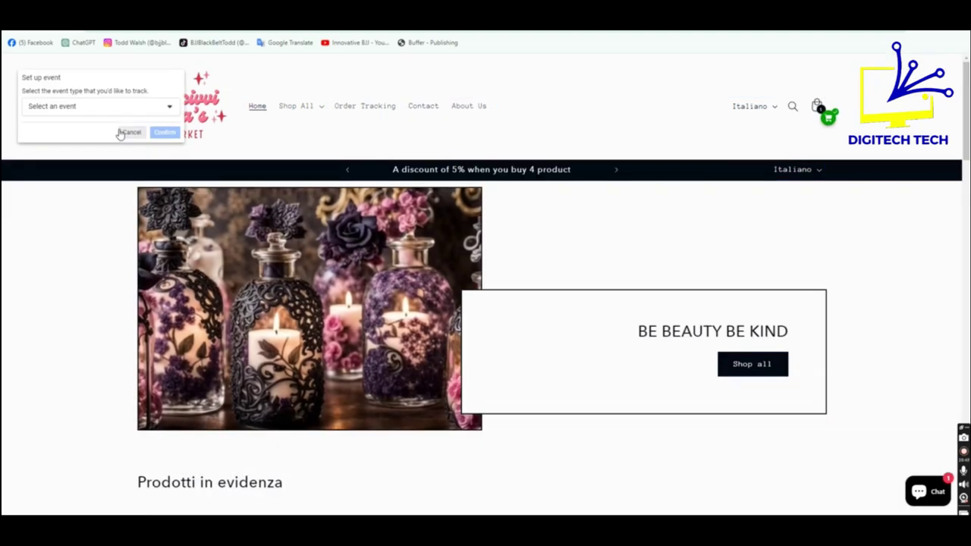
left_click(102, 108)
scroll(106, 224, "down", 3)
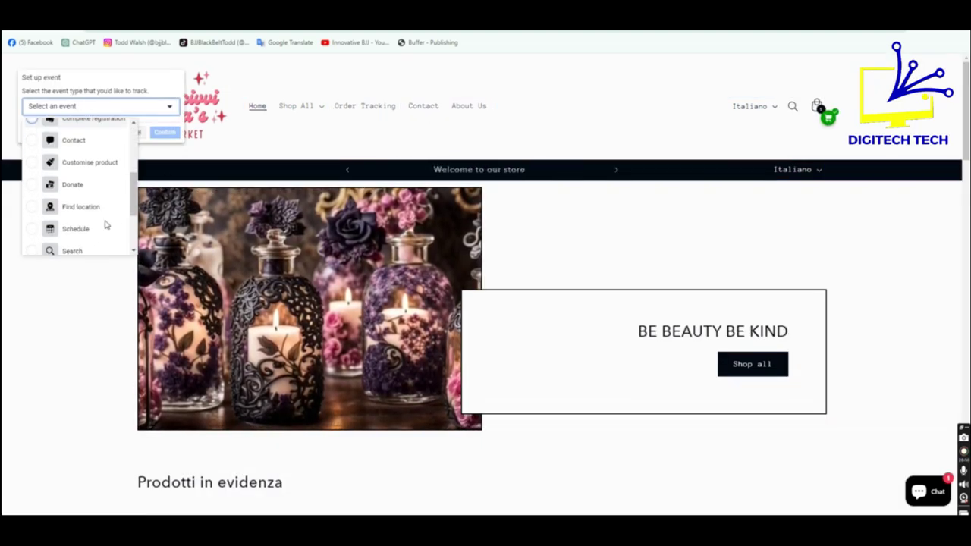
left_click(73, 142)
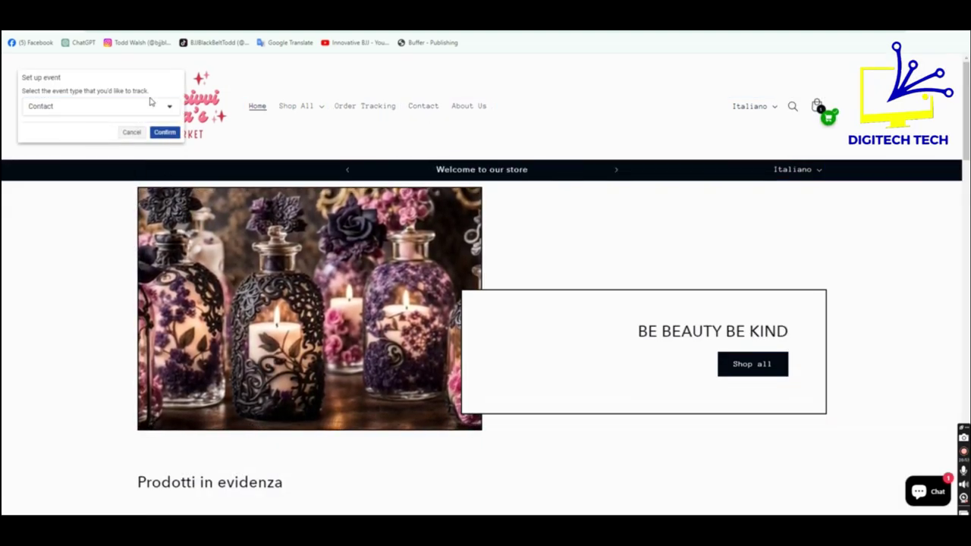
left_click(164, 132)
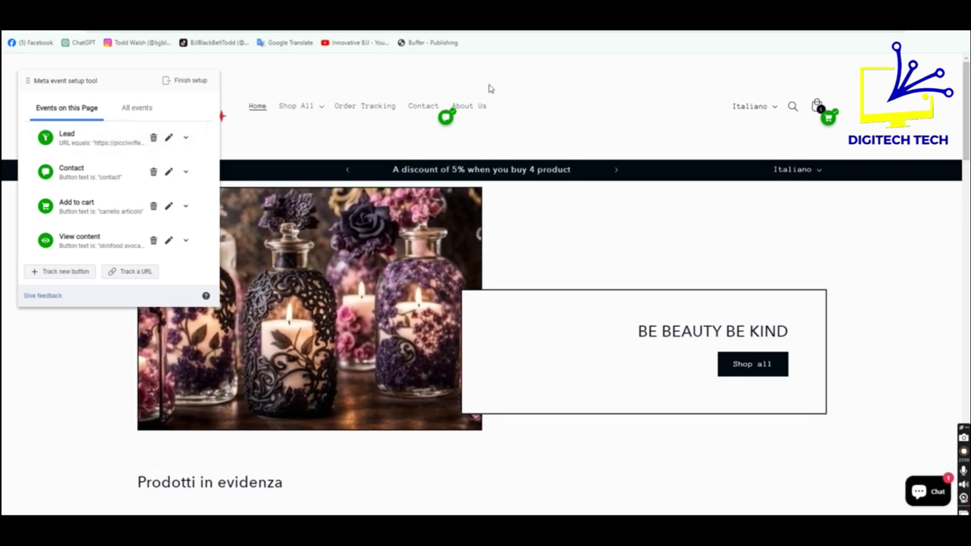
left_click(39, 271)
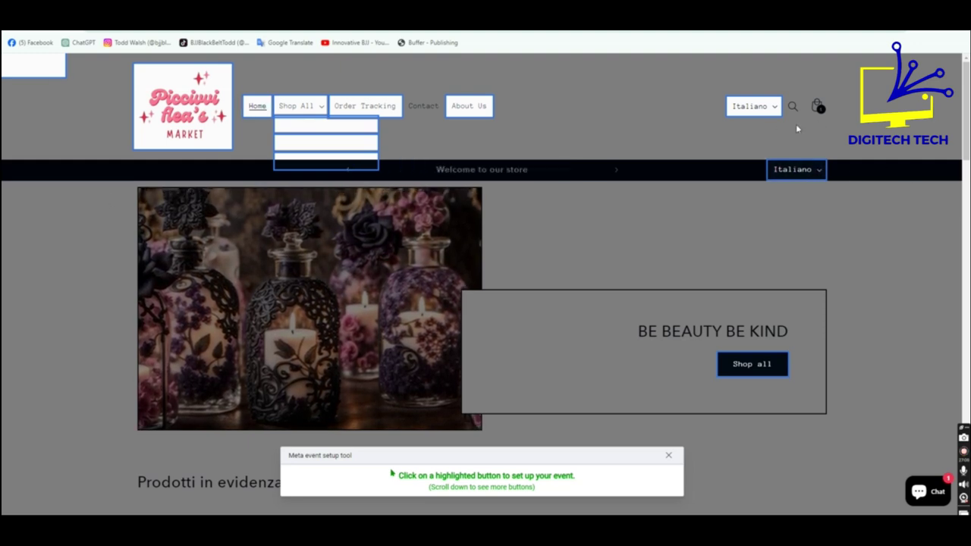
scroll(653, 429, "down", 20)
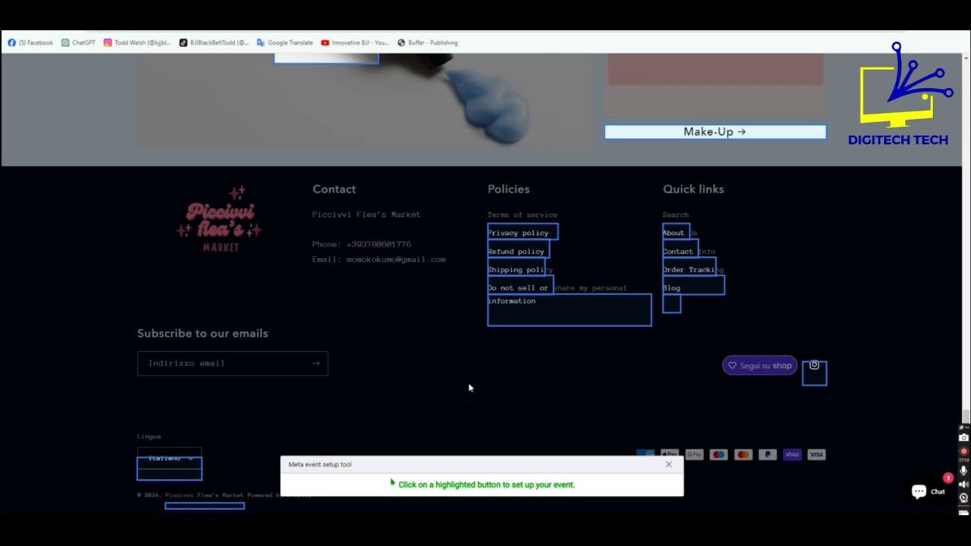
scroll(469, 388, "up", 20)
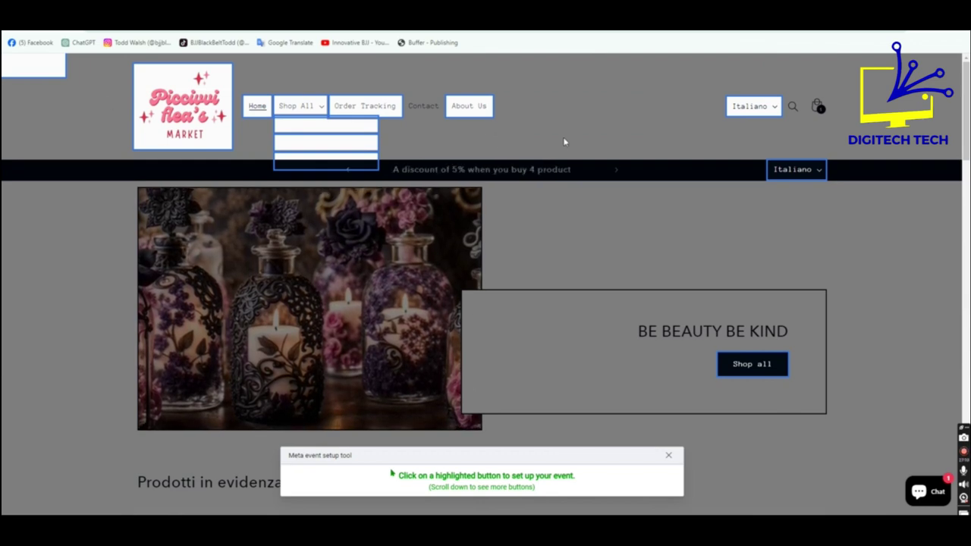
left_click(480, 111)
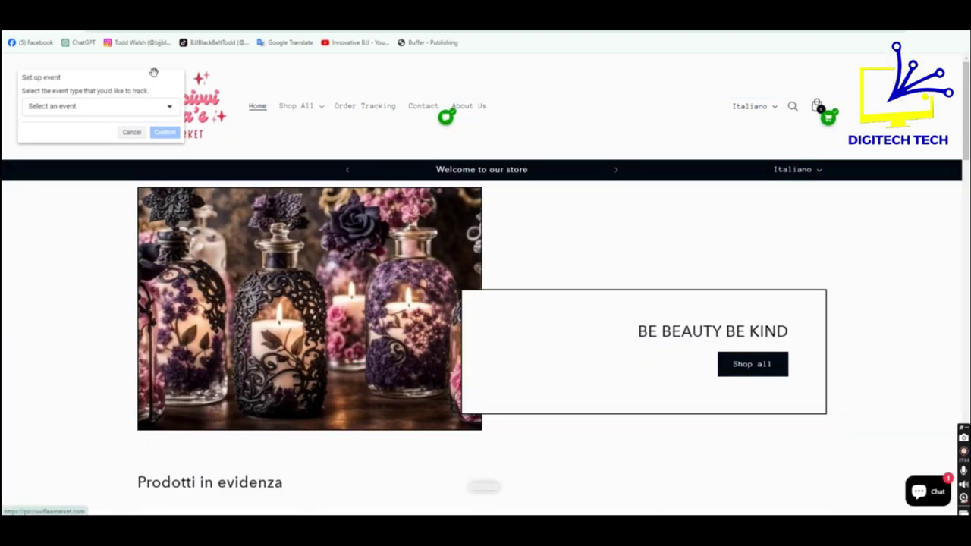
left_click(101, 109)
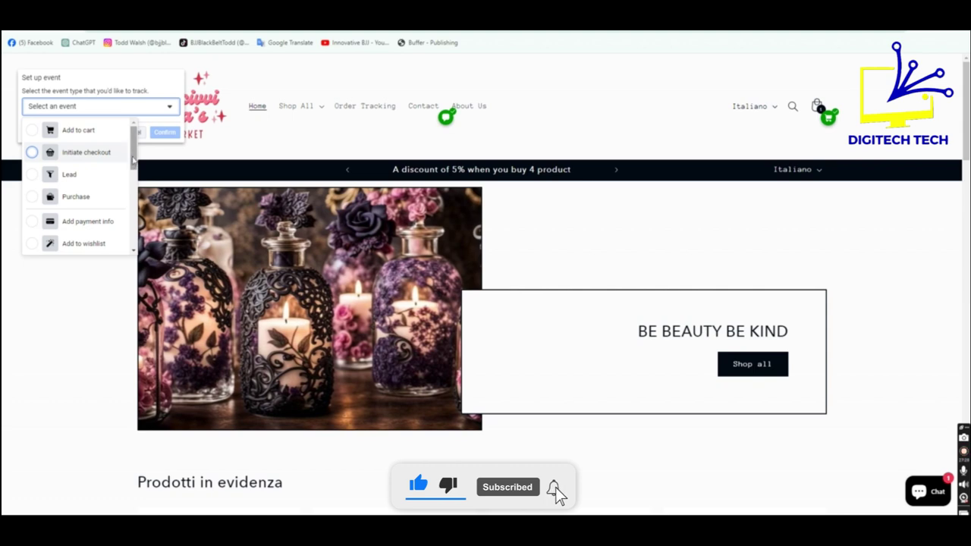
left_click_drag(132, 163, 132, 179)
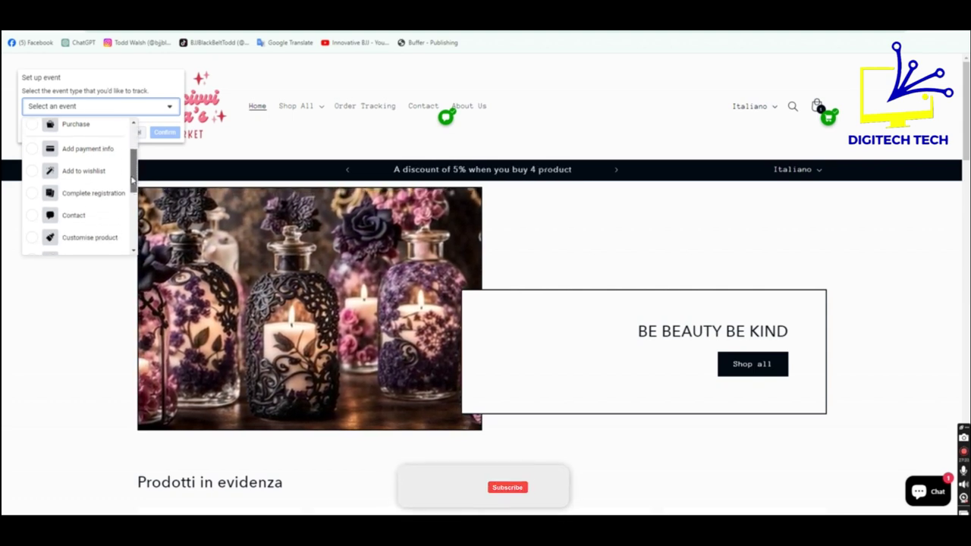
left_click_drag(132, 179, 142, 119)
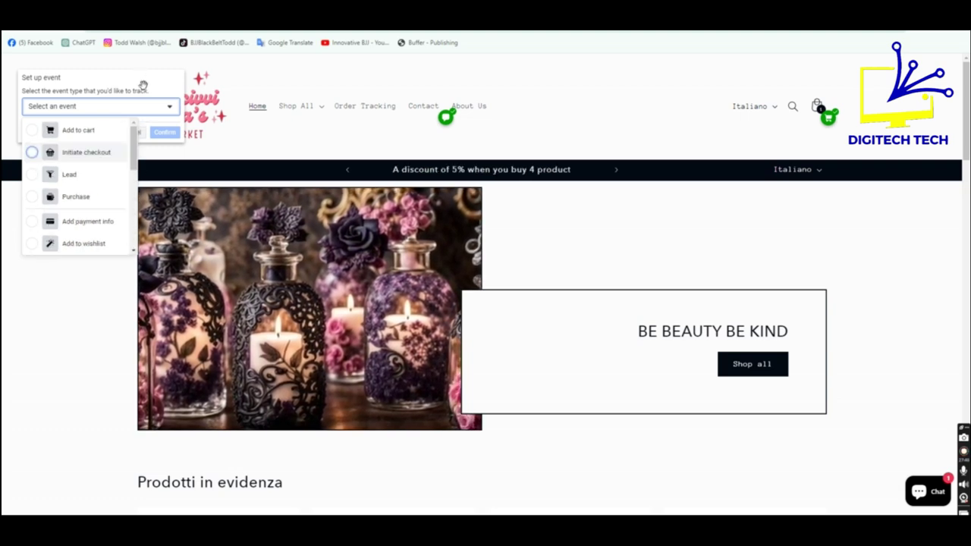
left_click(145, 104)
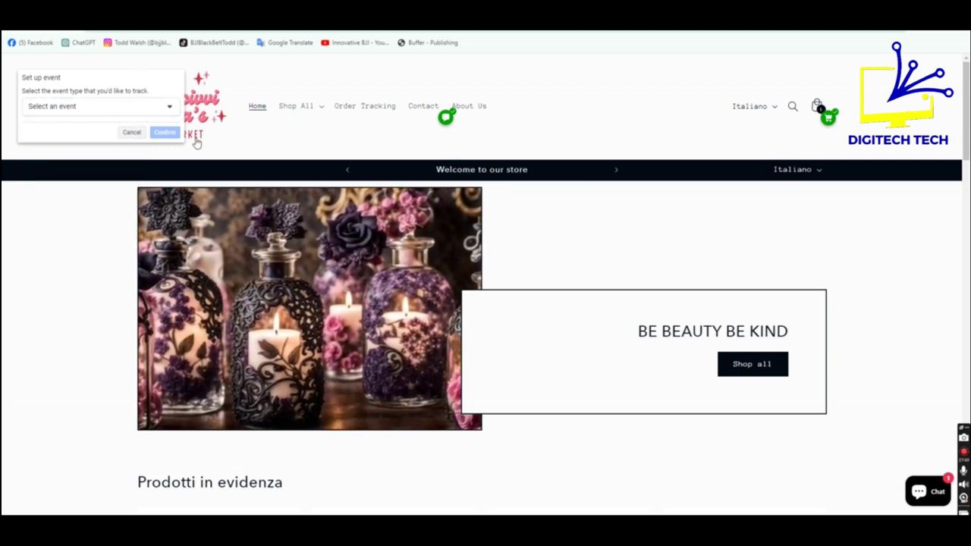
left_click(131, 133)
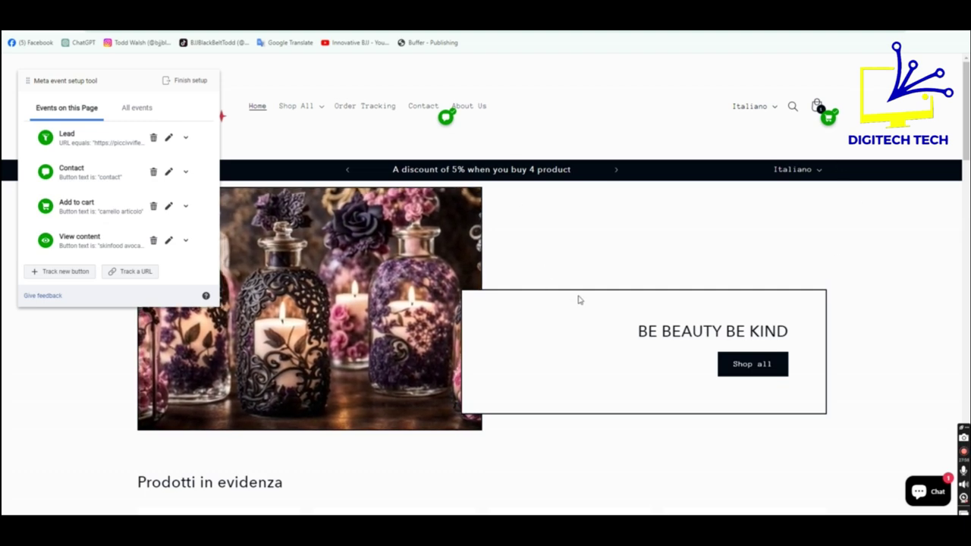
- View the Dr.G Brightening Peeling Gel 120ml product page from the featured products and go back to the home page
scroll(579, 300, "down", 5)
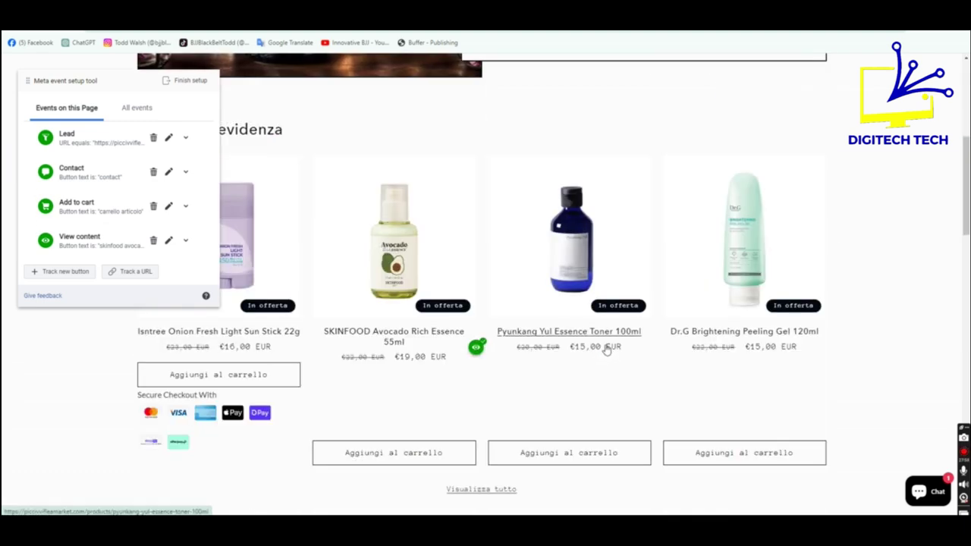
scroll(607, 348, "down", 1)
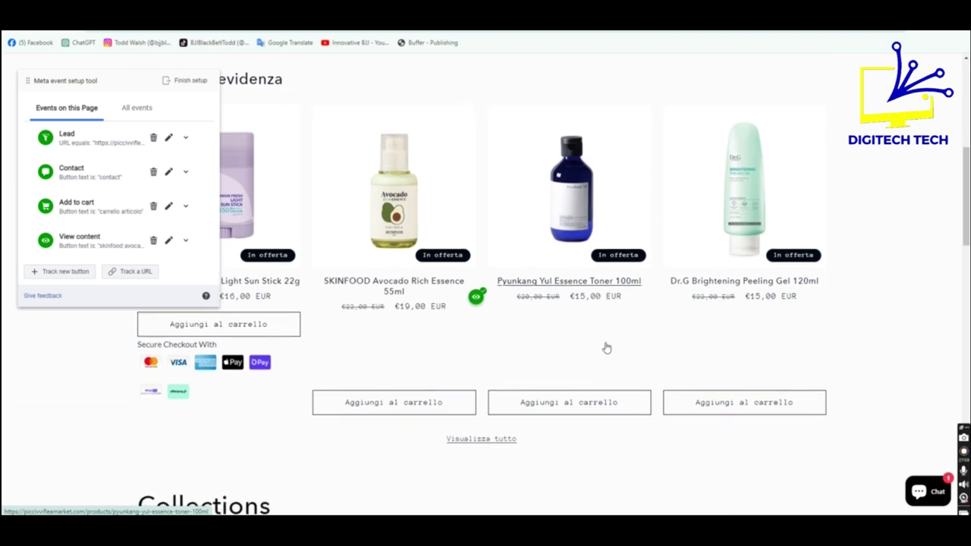
left_click(749, 285)
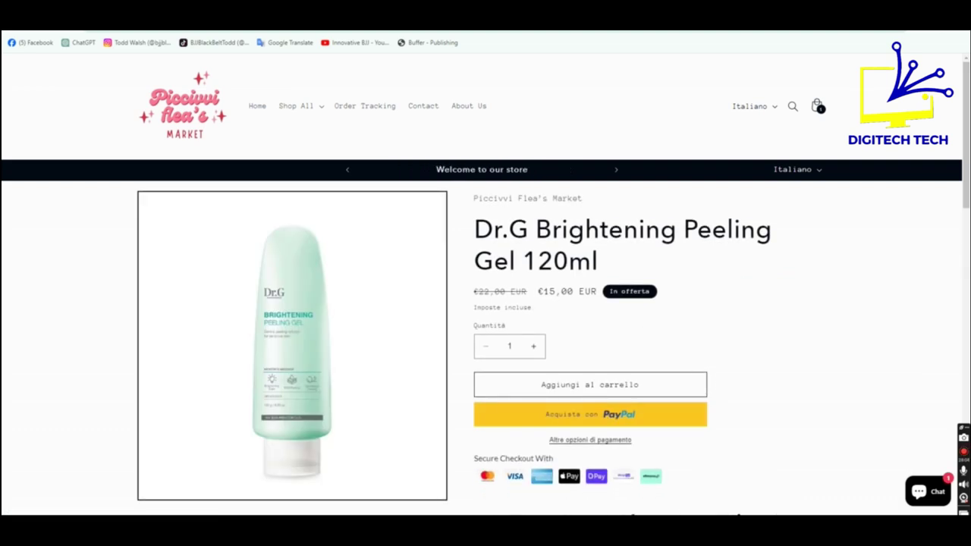
key("alt+Left")
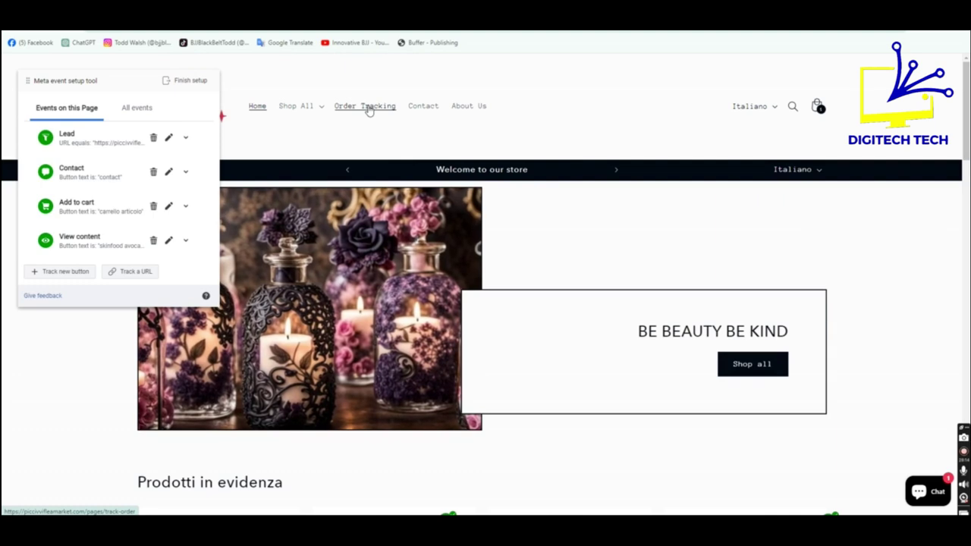
scroll(644, 306, "down", 3)
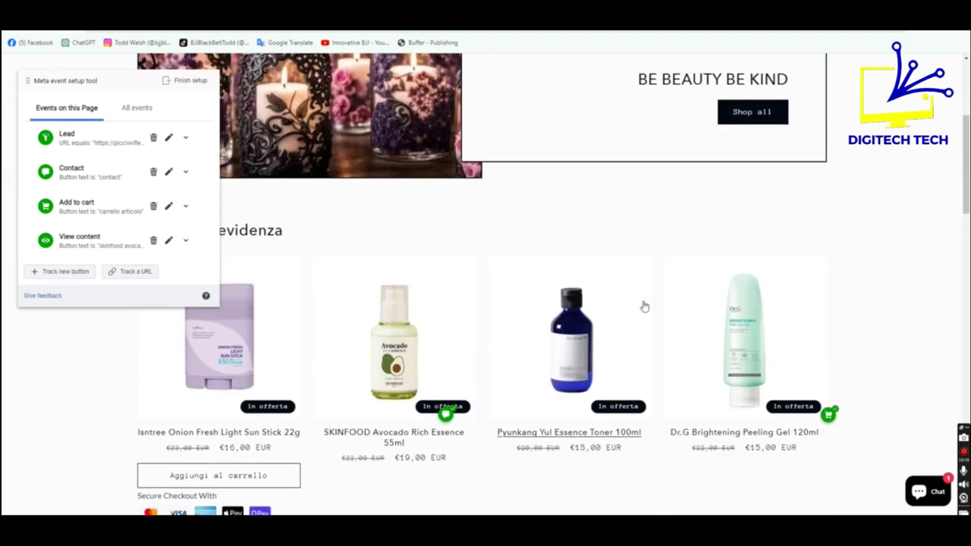
scroll(782, 199, "up", 1)
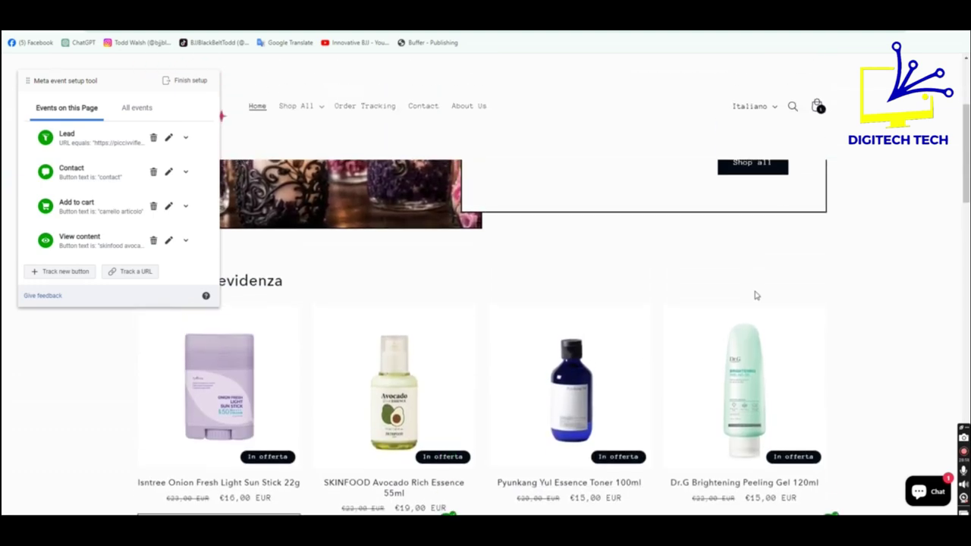
scroll(755, 295, "up", 2)
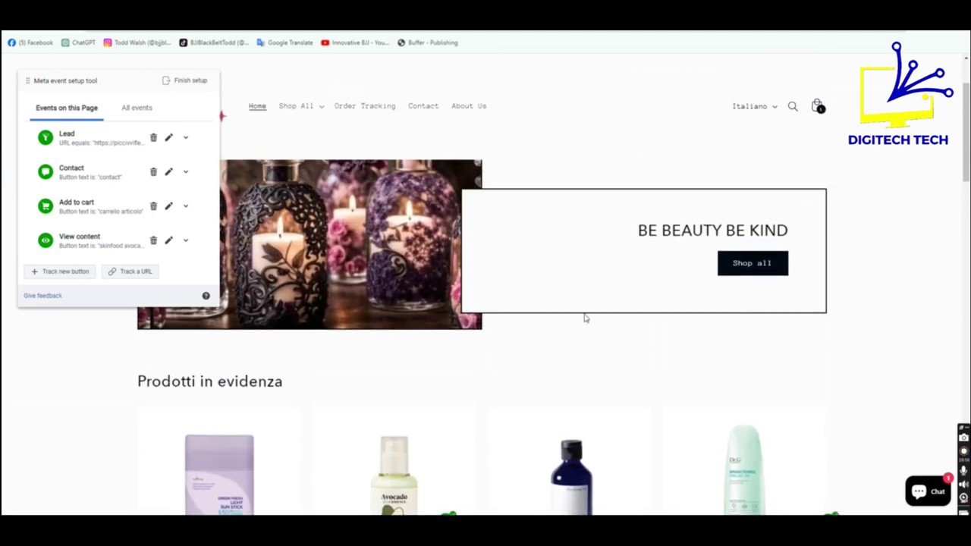
- Track the home page banner's Shop all button with a Customise product event
left_click(50, 273)
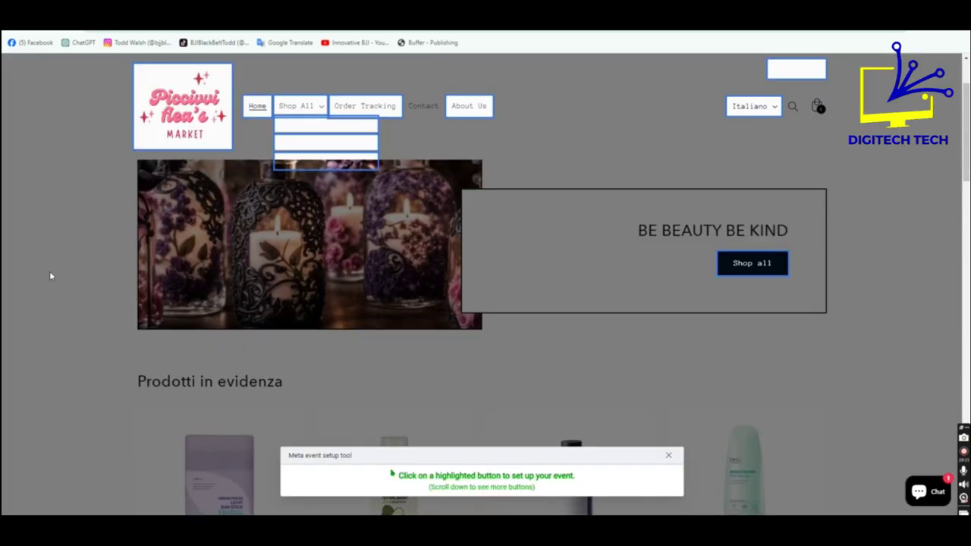
left_click(753, 265)
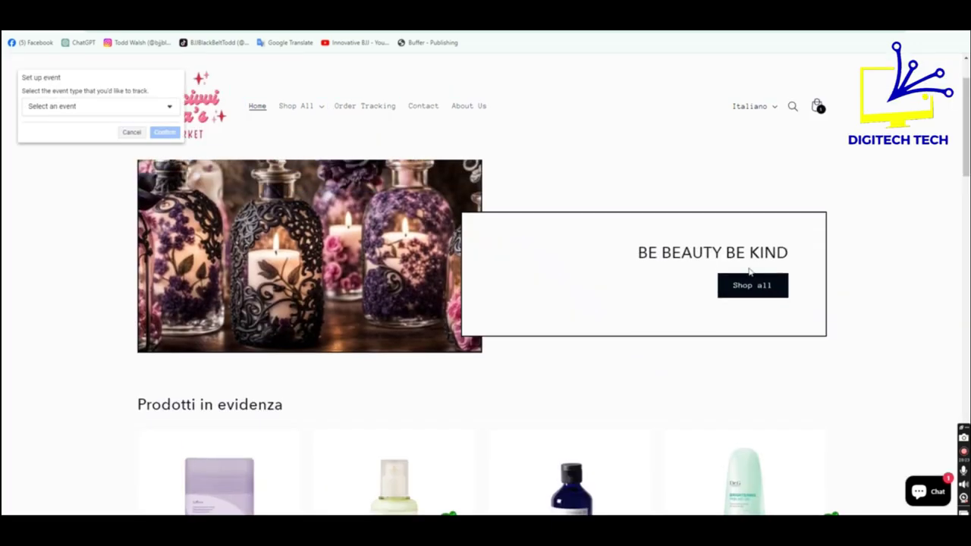
left_click(94, 113)
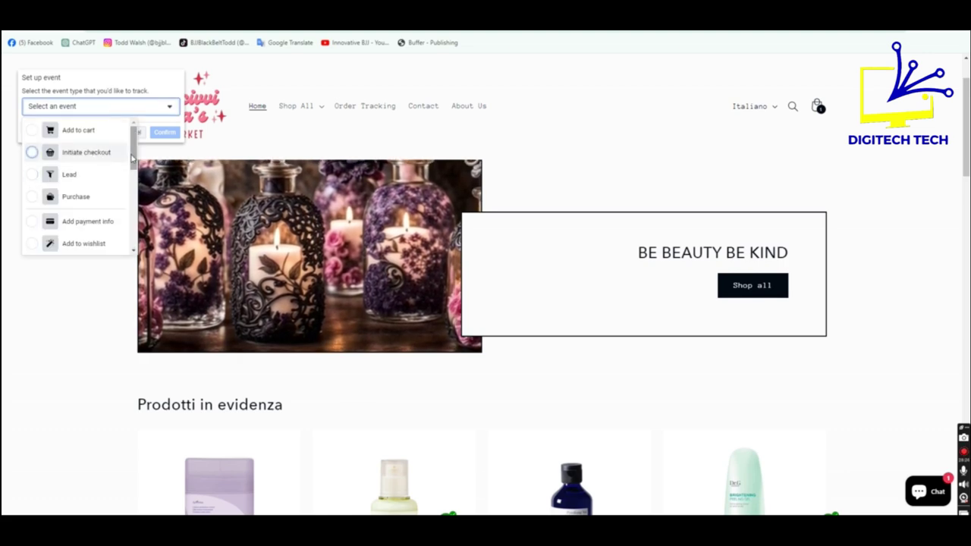
left_click_drag(133, 158, 134, 207)
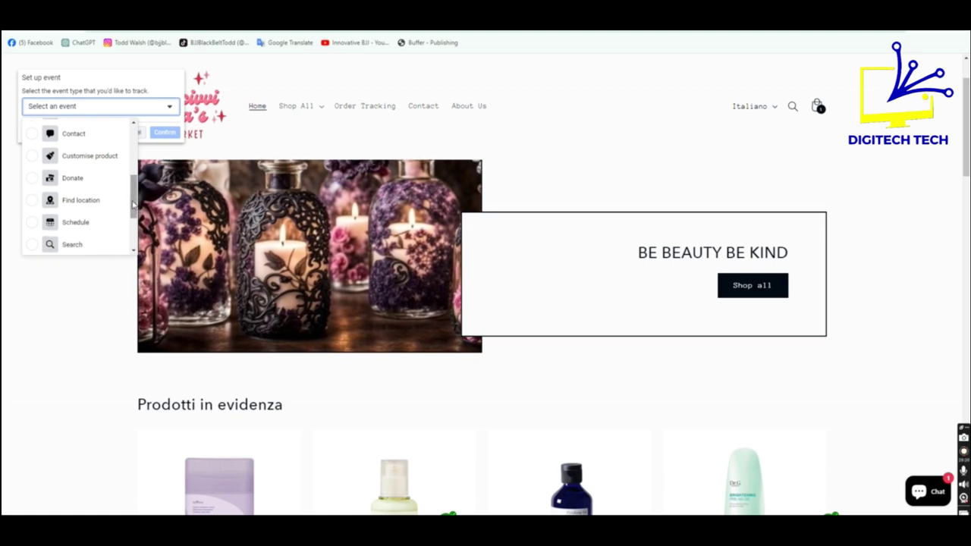
left_click(87, 158)
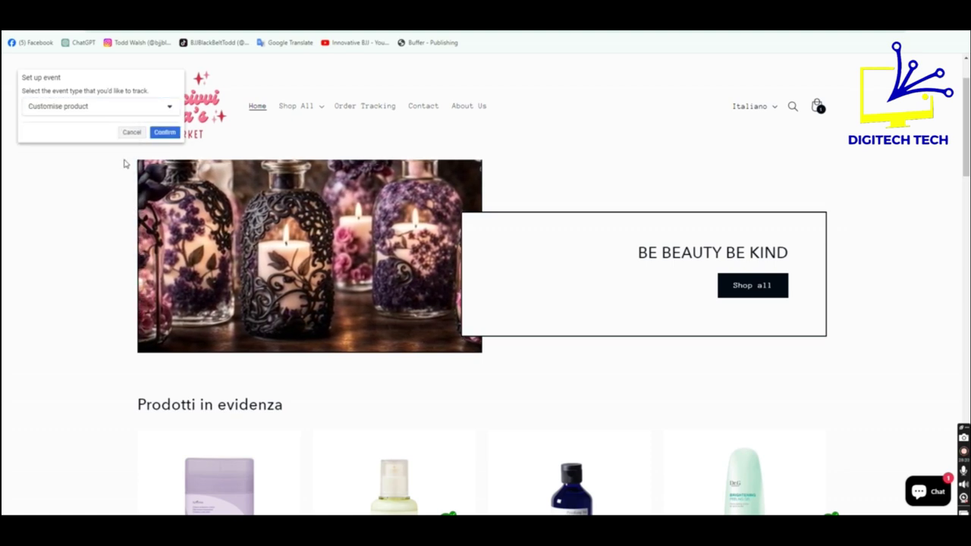
left_click(164, 133)
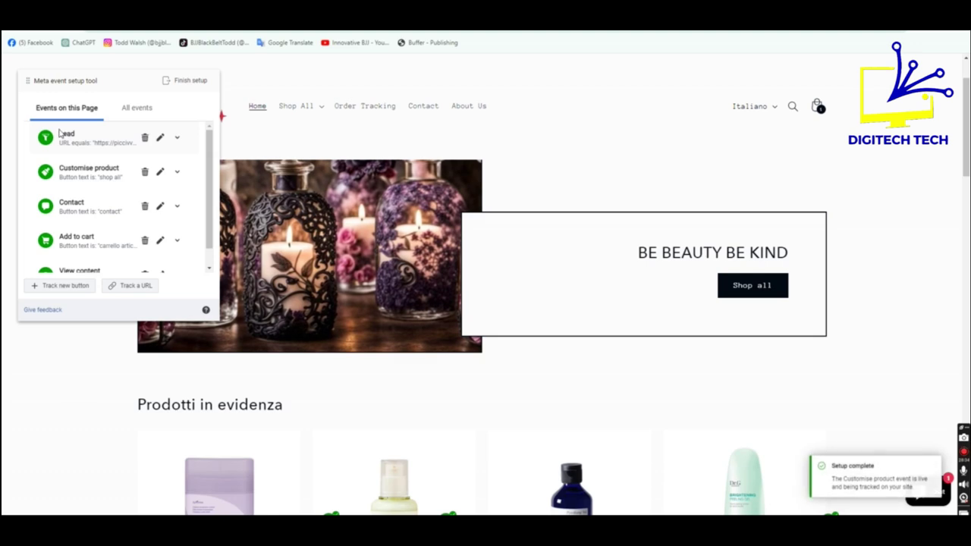
- Review the events added for the store and finish the event setup
scroll(126, 208, "down", 1)
scroll(132, 204, "up", 1)
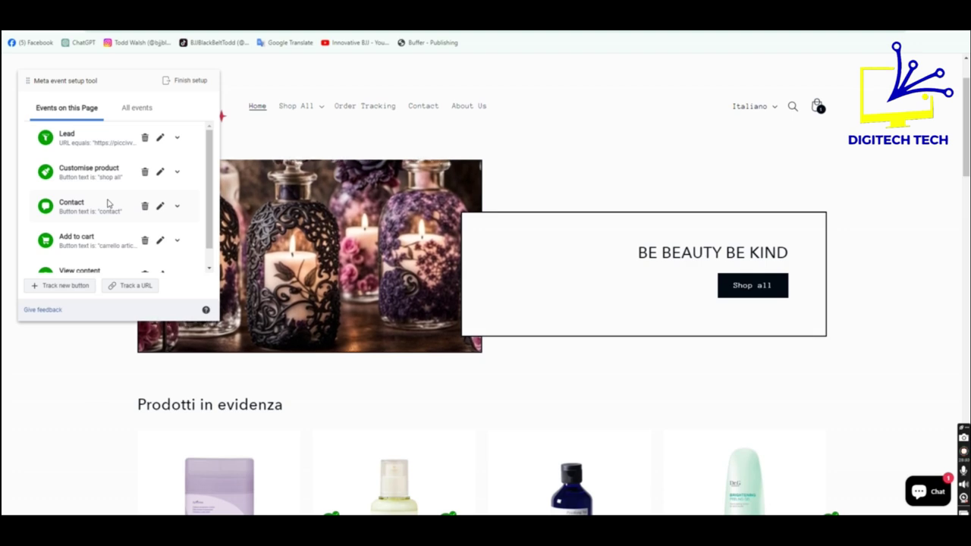
scroll(107, 200, "down", 3)
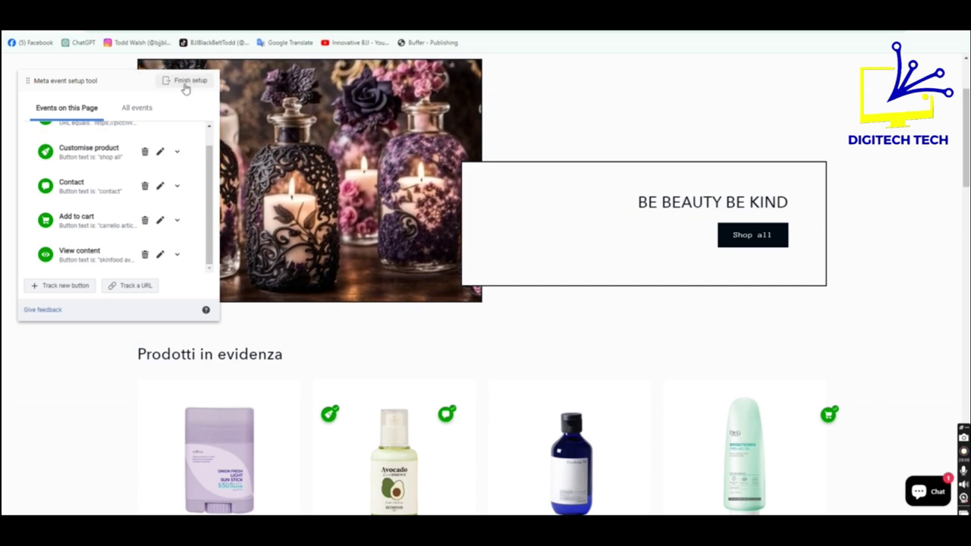
left_click(191, 81)
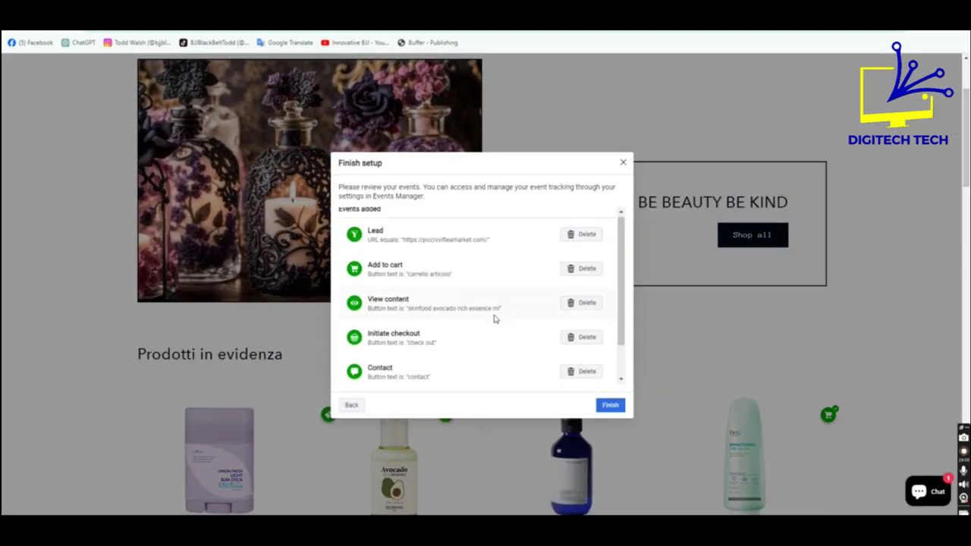
scroll(524, 357, "down", 5)
scroll(524, 356, "up", 2)
left_click(609, 406)
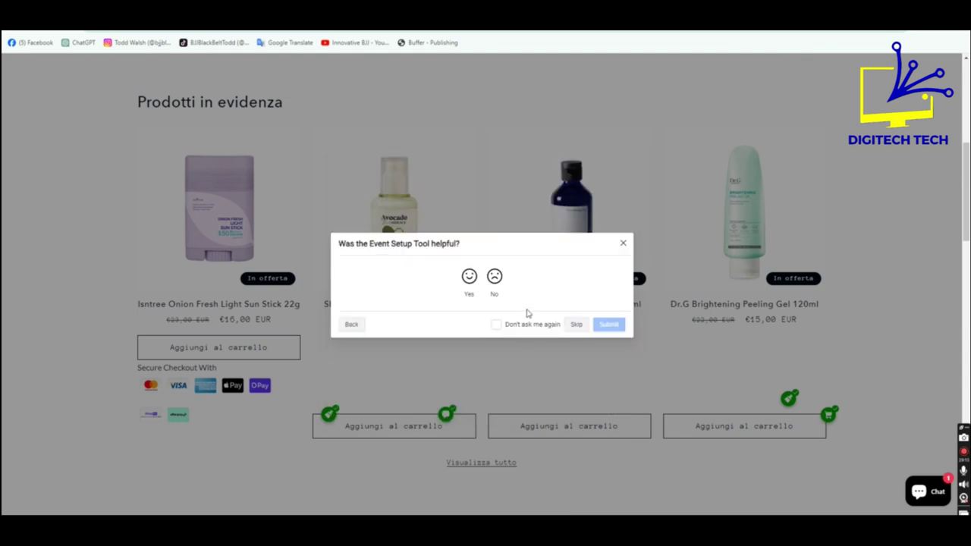
- Rate the Event Setup Tool as not helpful, submit the feedback and close the survey
left_click(494, 276)
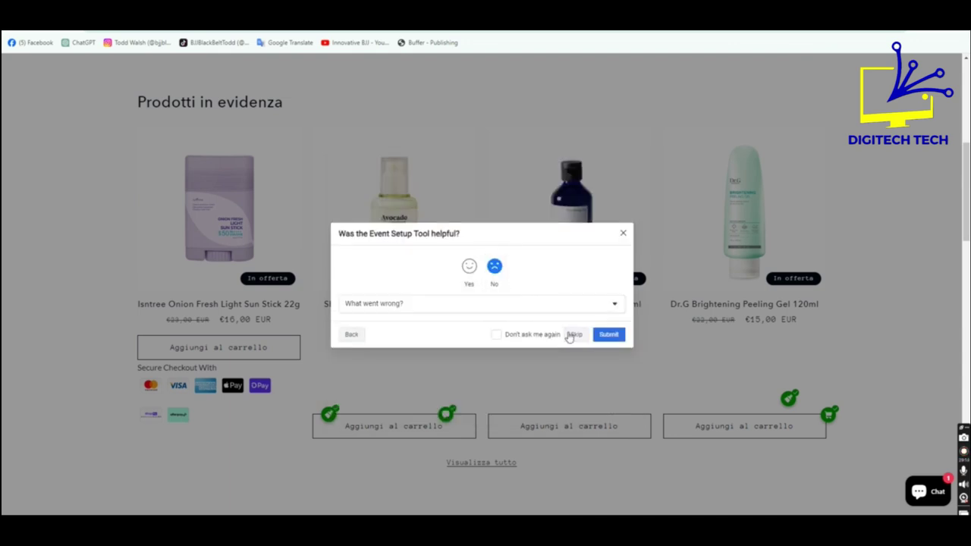
left_click(609, 336)
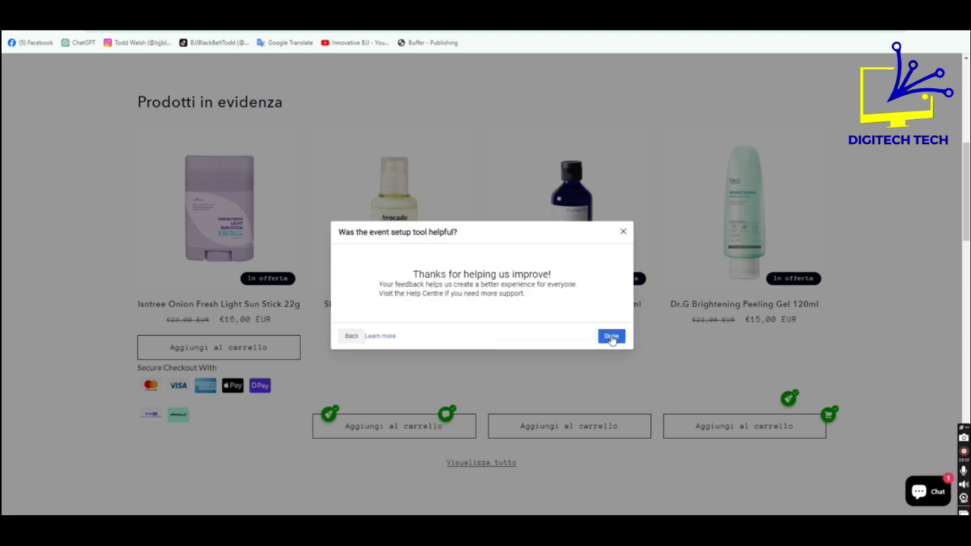
left_click(612, 337)
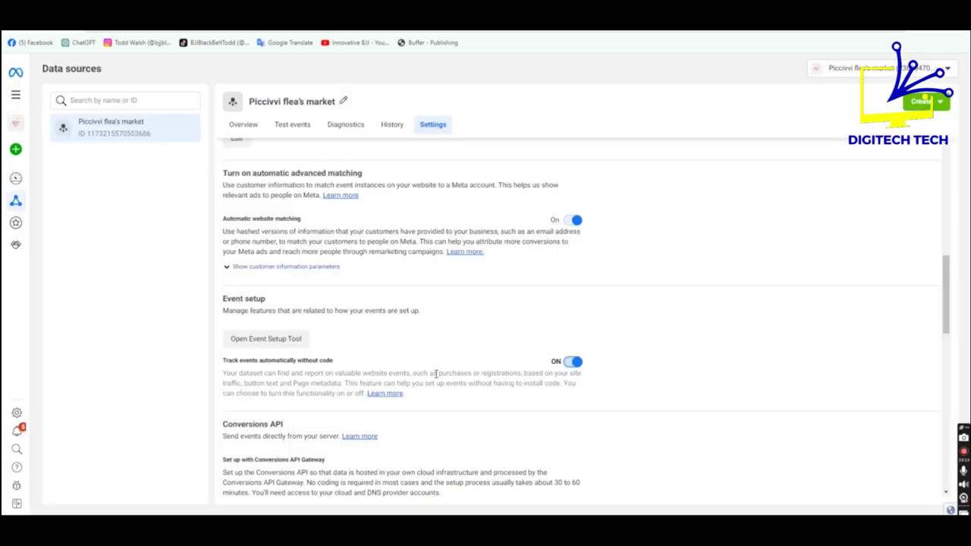
- Look through the Piccivvi flea's market dataset settings and return to its overview
scroll(436, 374, "up", 10)
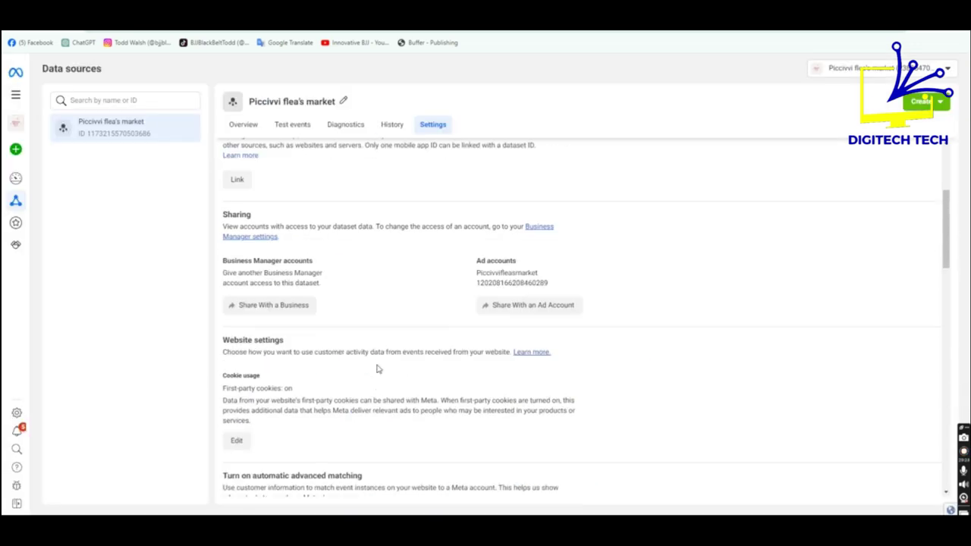
scroll(381, 368, "down", 10)
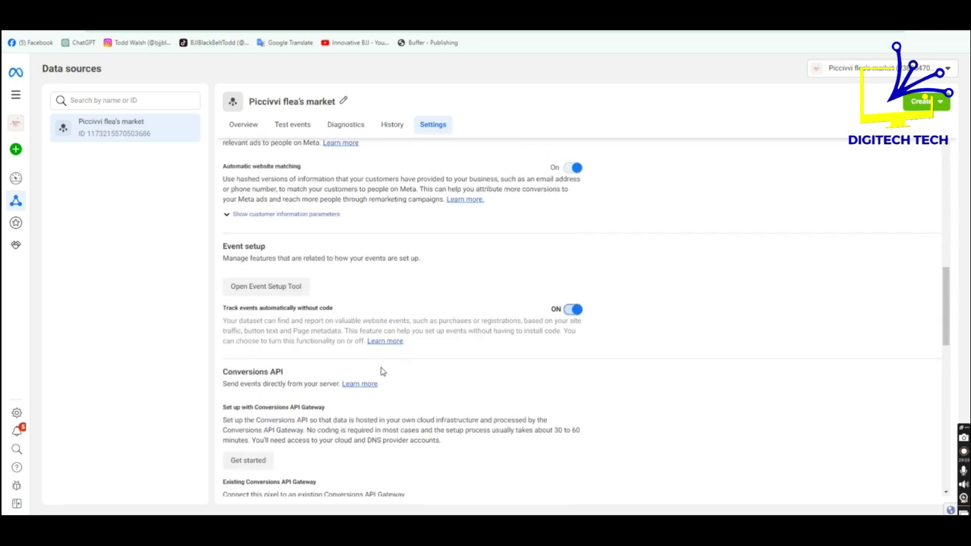
scroll(382, 371, "down", 3)
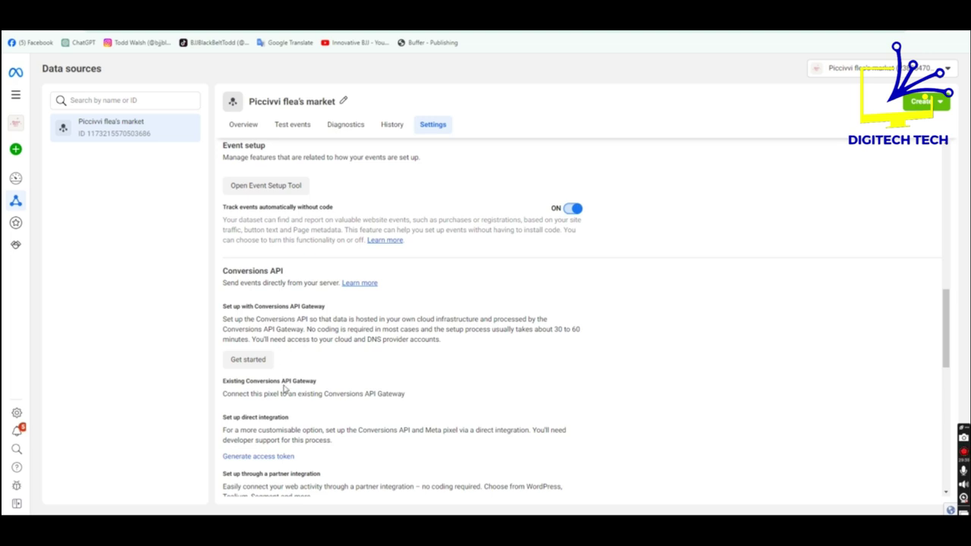
scroll(296, 383, "up", 10)
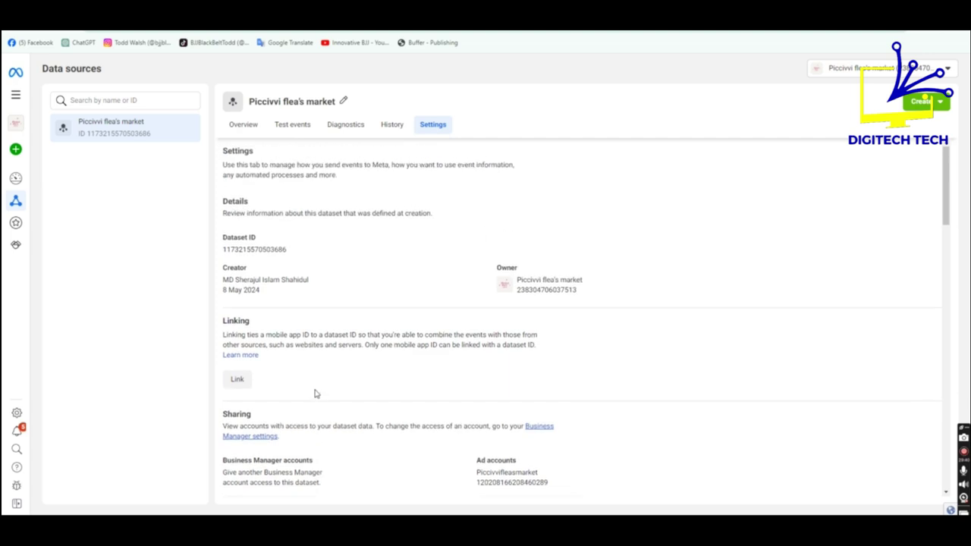
left_click(243, 125)
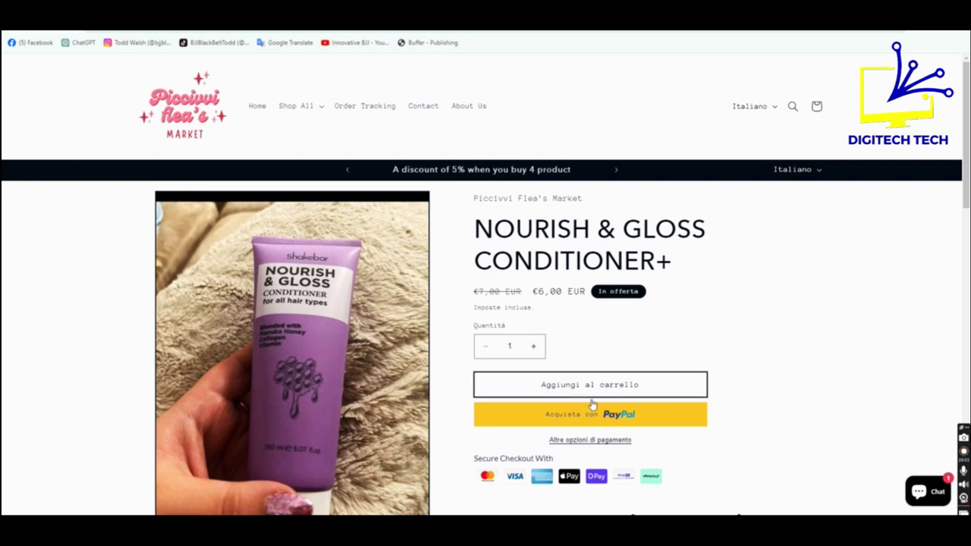
- On the store site, add NOURISH & GLOSS CONDITIONER+ to the cart and go to the Cura Dei Capelli collection
left_click(560, 383)
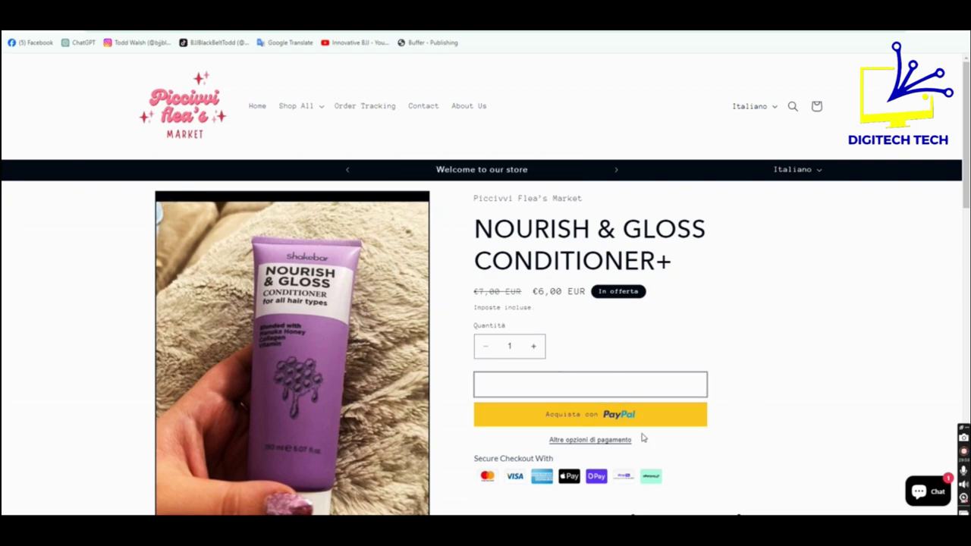
right_click(745, 319)
left_click(745, 319)
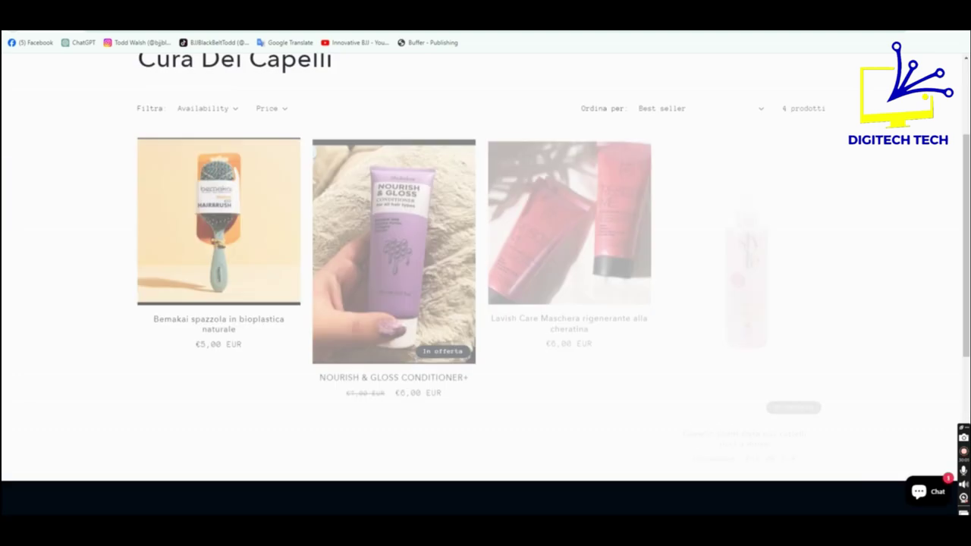
- Visit the store's cart, Order Tracking and Contact pages, and return to the home page
scroll(302, 114, "up", 2)
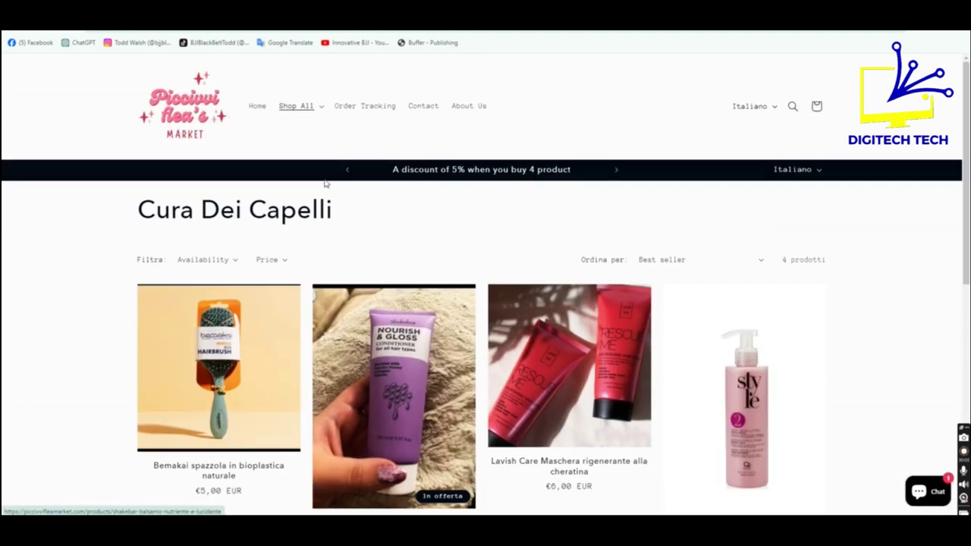
left_click(302, 113)
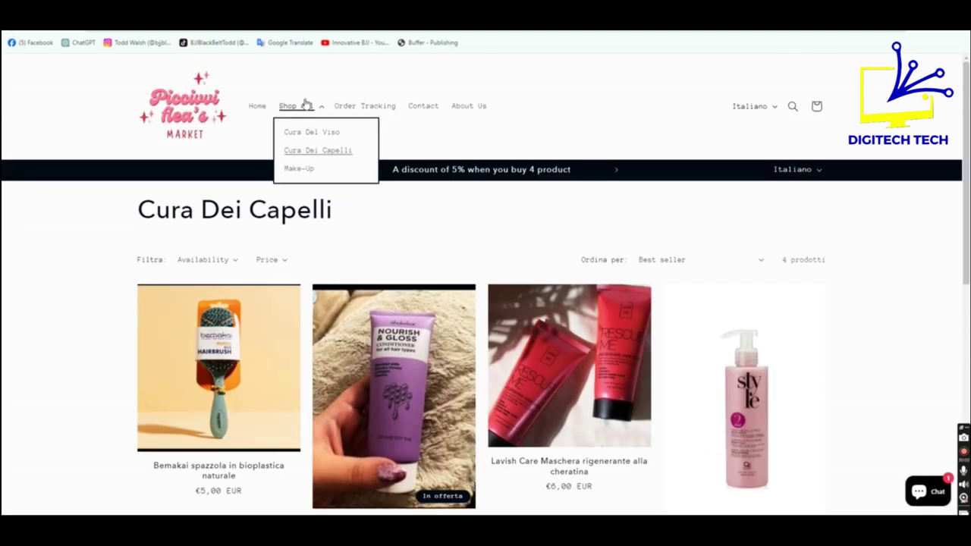
left_click(817, 106)
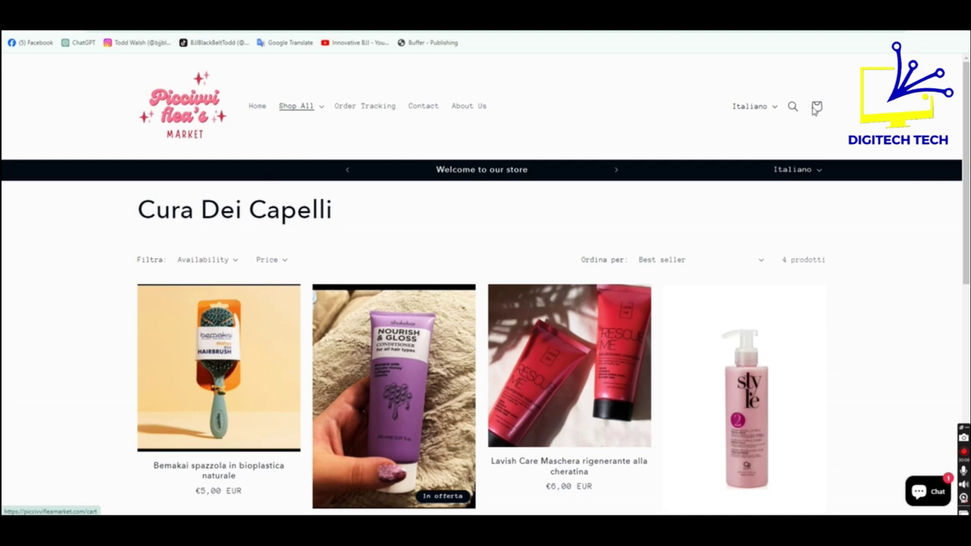
key("alt+Left")
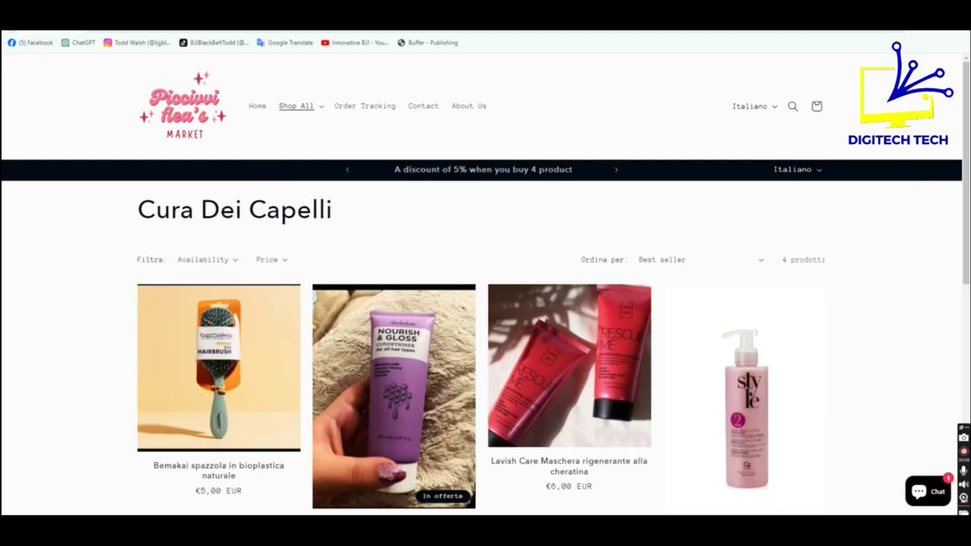
left_click(365, 106)
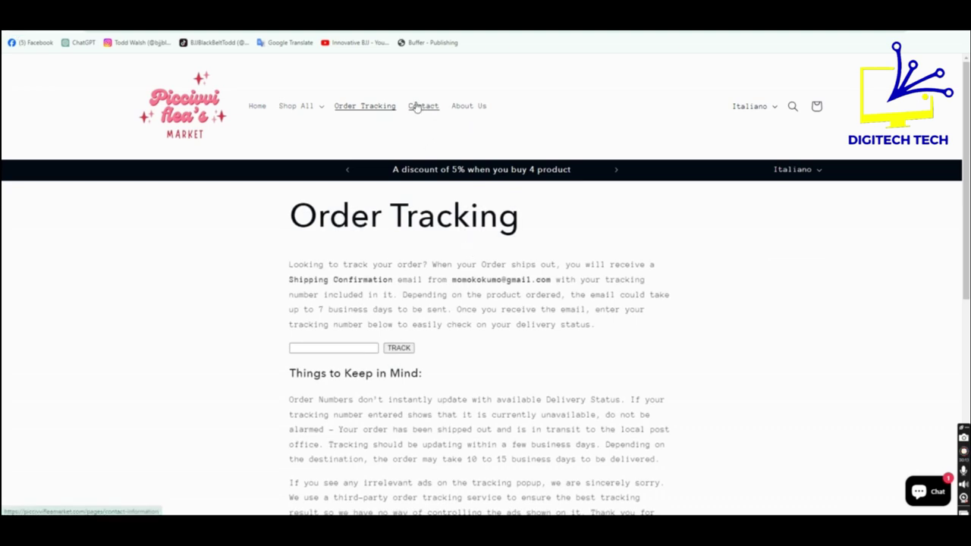
key("alt+Left")
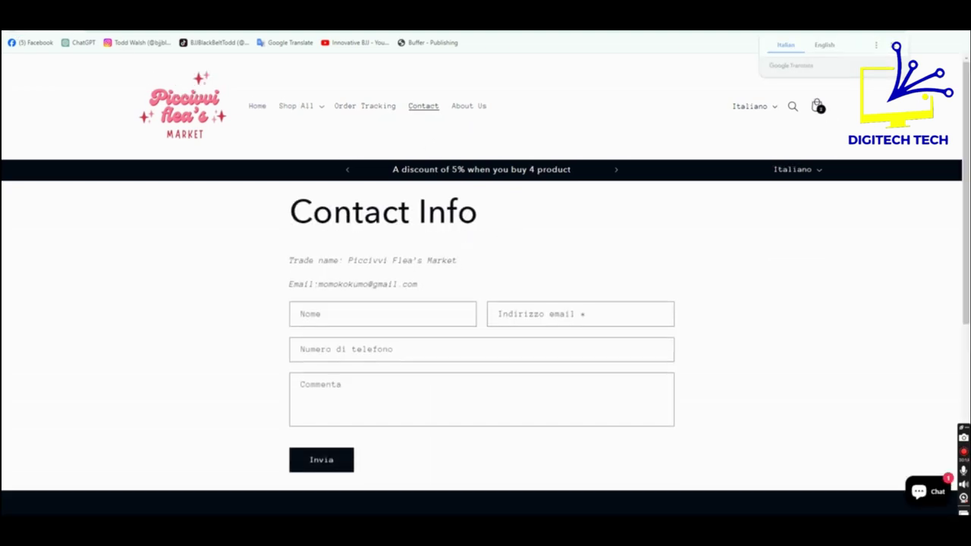
key("alt+Right")
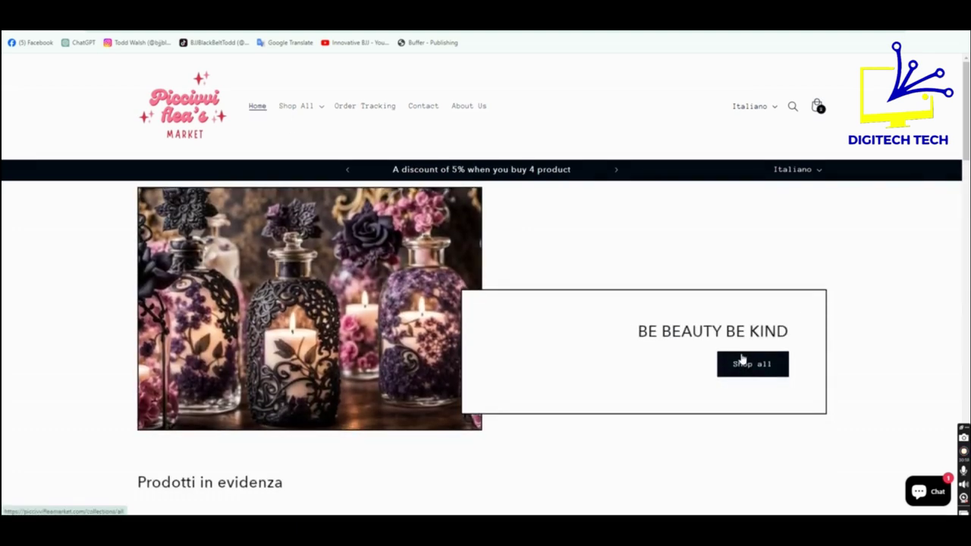
- Browse the full product collection and view the DEAR SISTER Vplant Cera Intense Cream 50ml product page
left_click(632, 313)
scroll(622, 334, "down", 5)
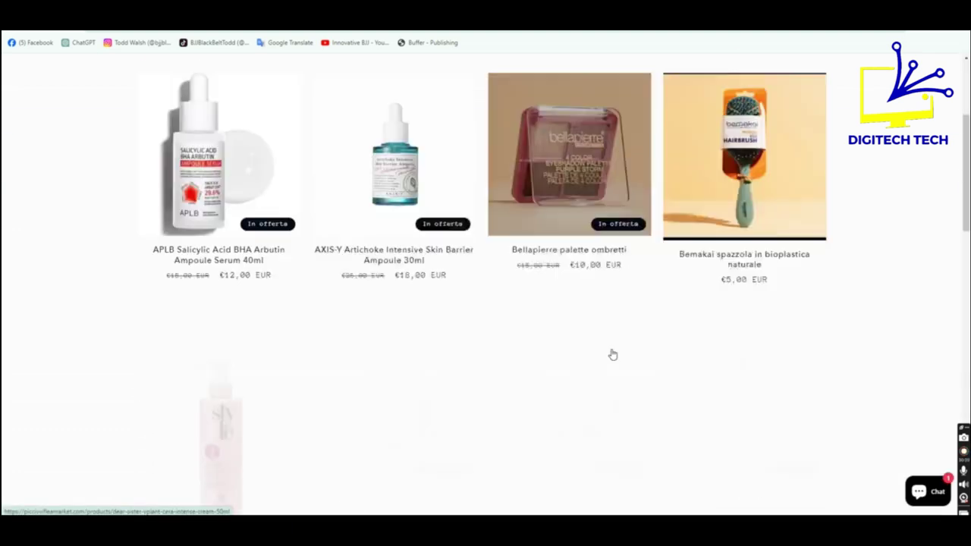
scroll(622, 365, "up", 3)
scroll(629, 368, "down", 3)
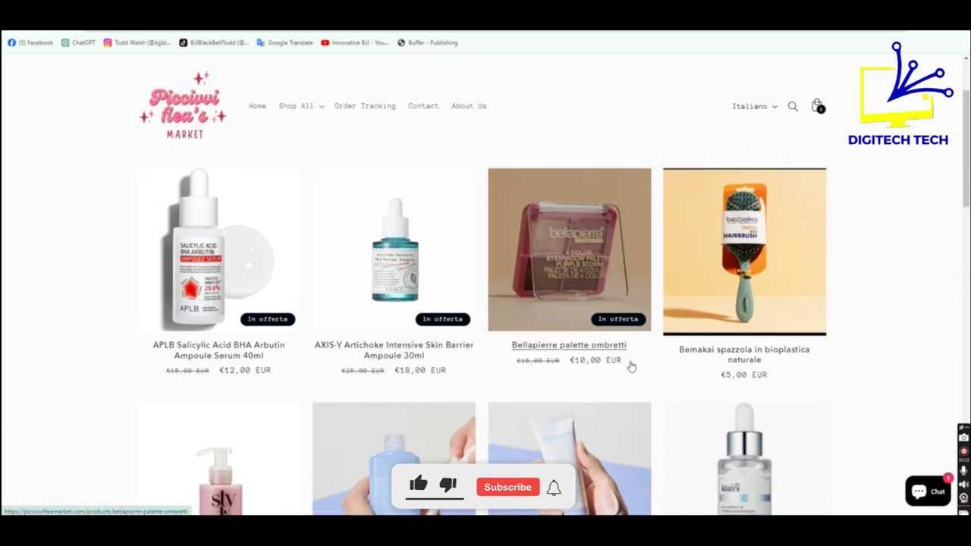
left_click(622, 267)
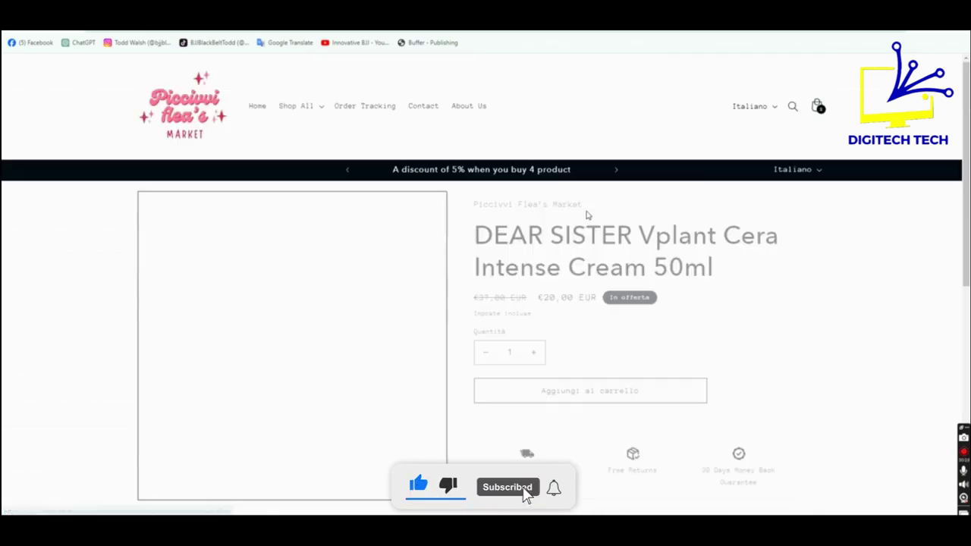
scroll(294, 258, "down", 10)
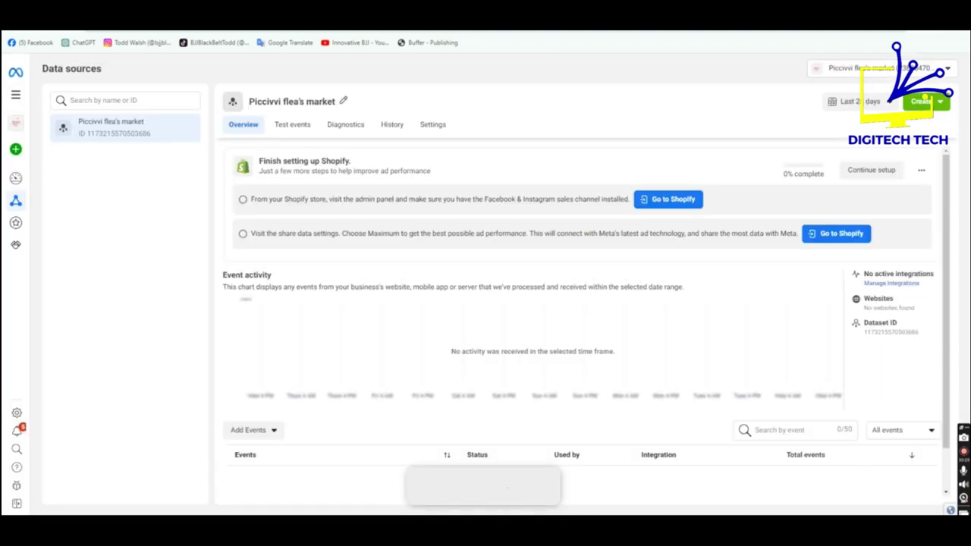
- In Meta Events Manager, check the dataset overview's event activity chart and its list of received events
scroll(418, 510, "down", 1)
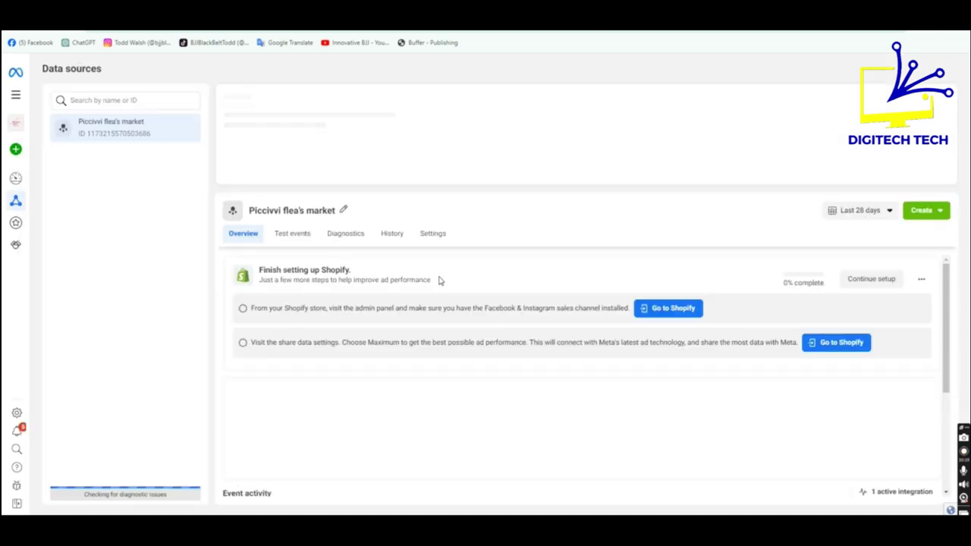
scroll(474, 379, "down", 1)
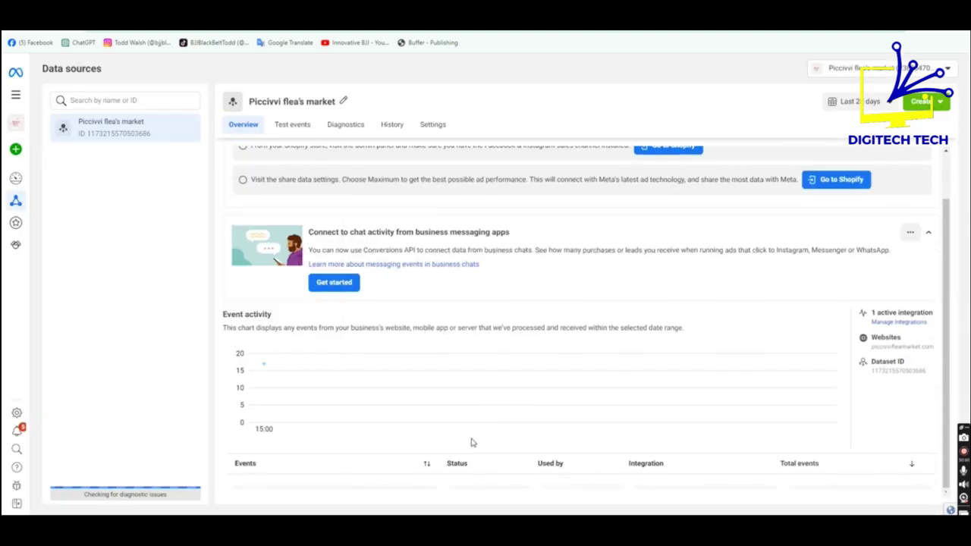
mouse_move(287, 374)
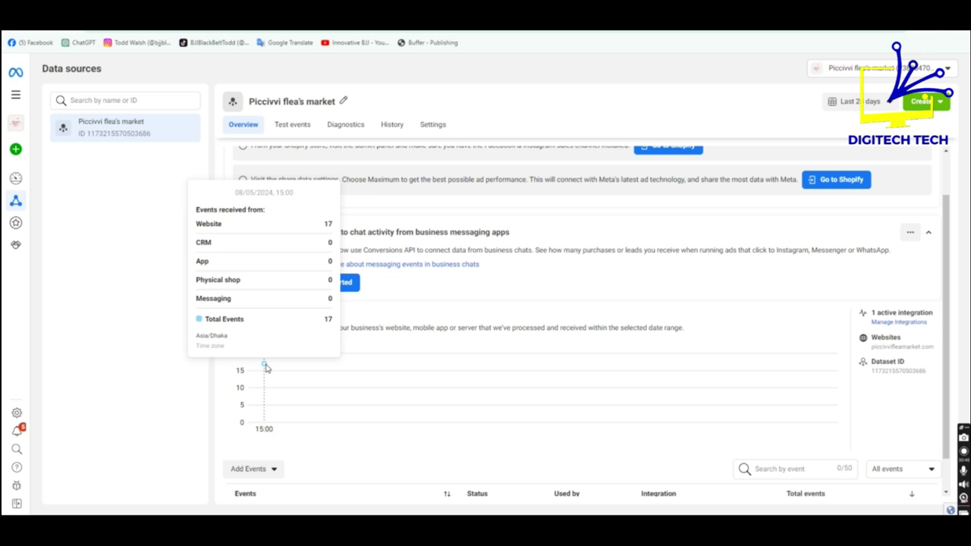
double_click(326, 319)
scroll(880, 406, "down", 1)
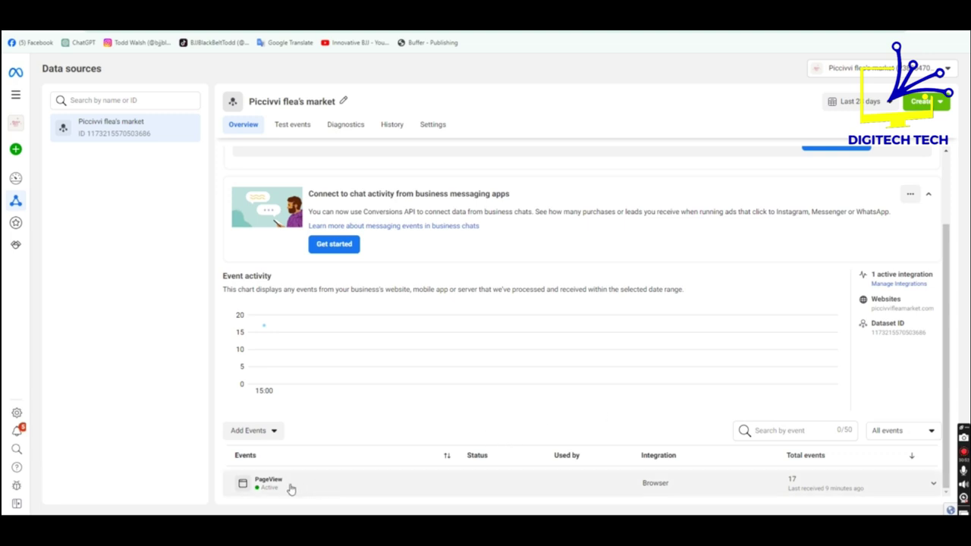
- Expand the PageView event to check its parameters and activity chart, and collapse it again
left_click(838, 496)
scroll(836, 493, "down", 2)
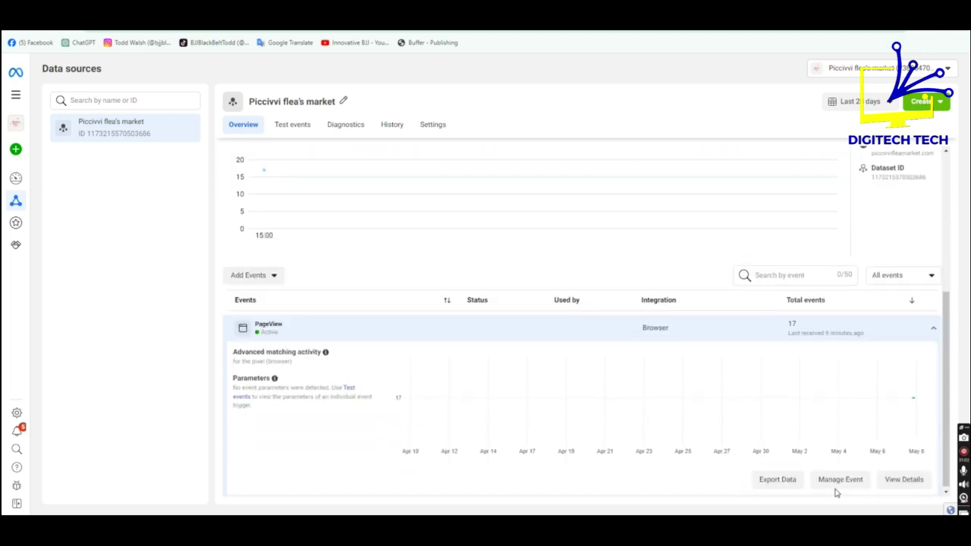
left_click(912, 331)
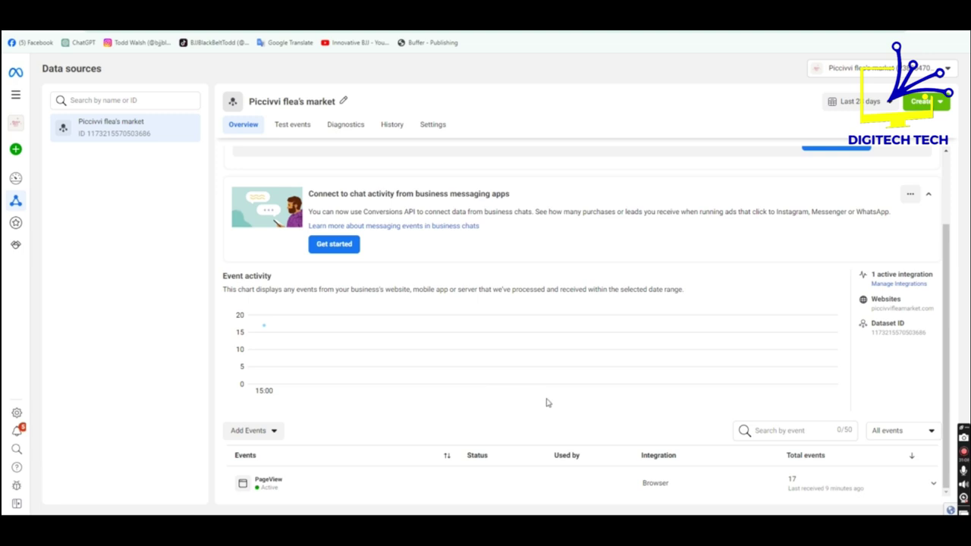
scroll(547, 403, "up", 2)
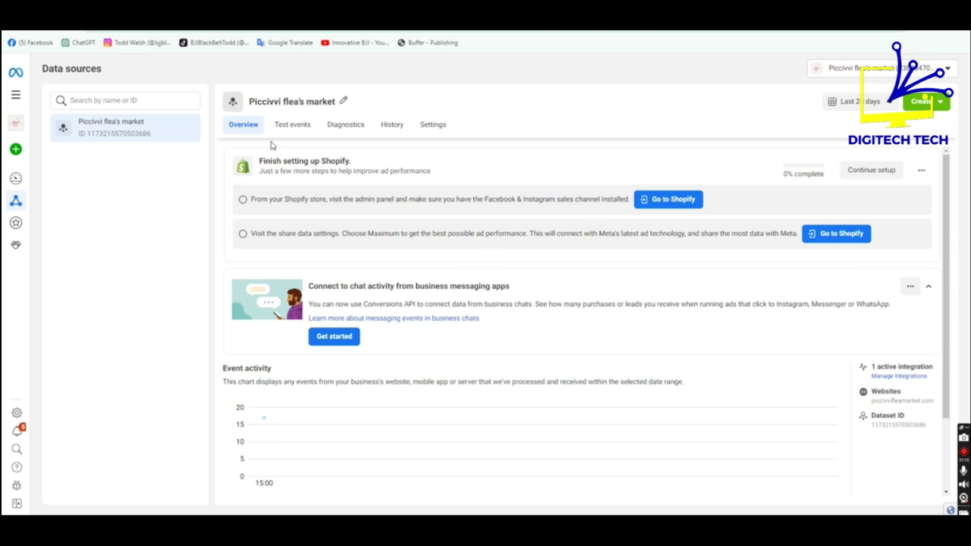
- Review the full list of received test events for the Piccivvi flea's market dataset
left_click(300, 126)
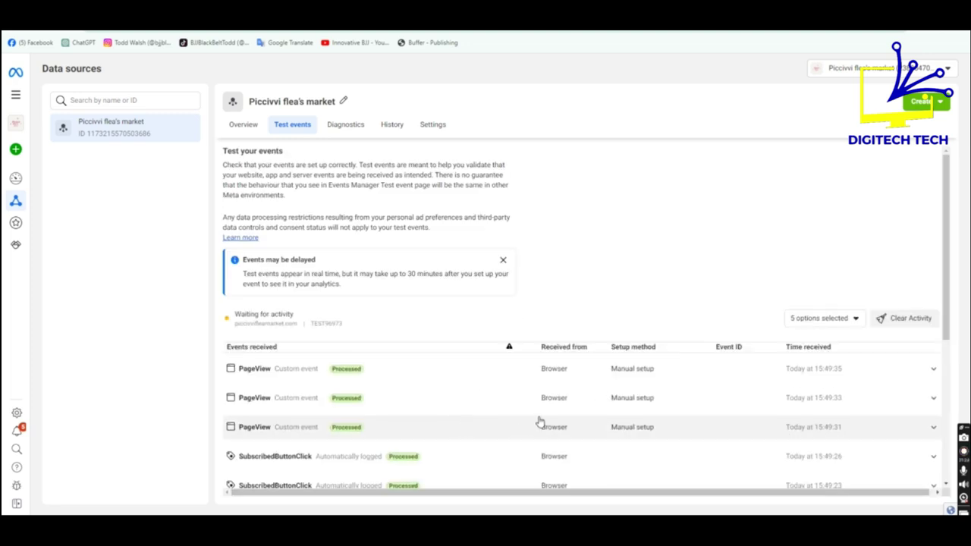
scroll(539, 422, "down", 1)
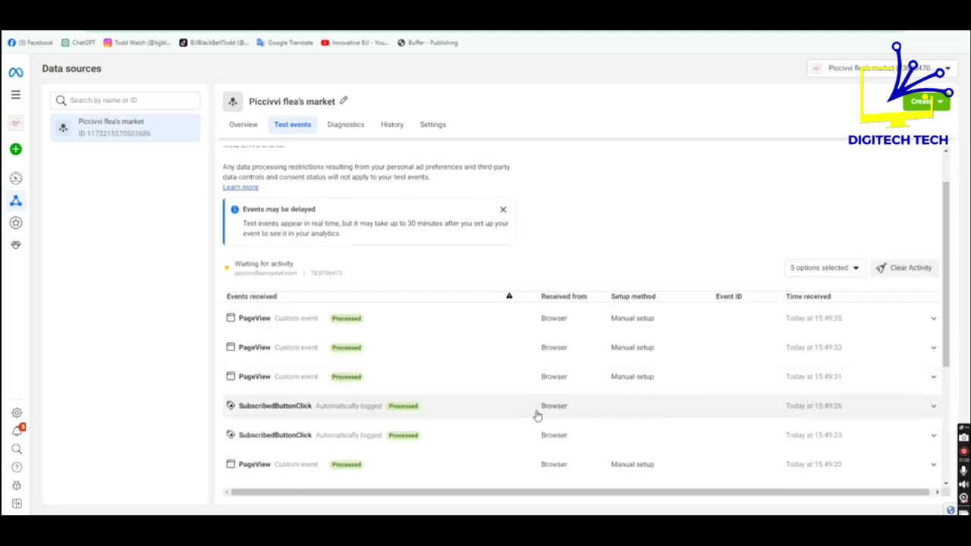
scroll(472, 351, "down", 4)
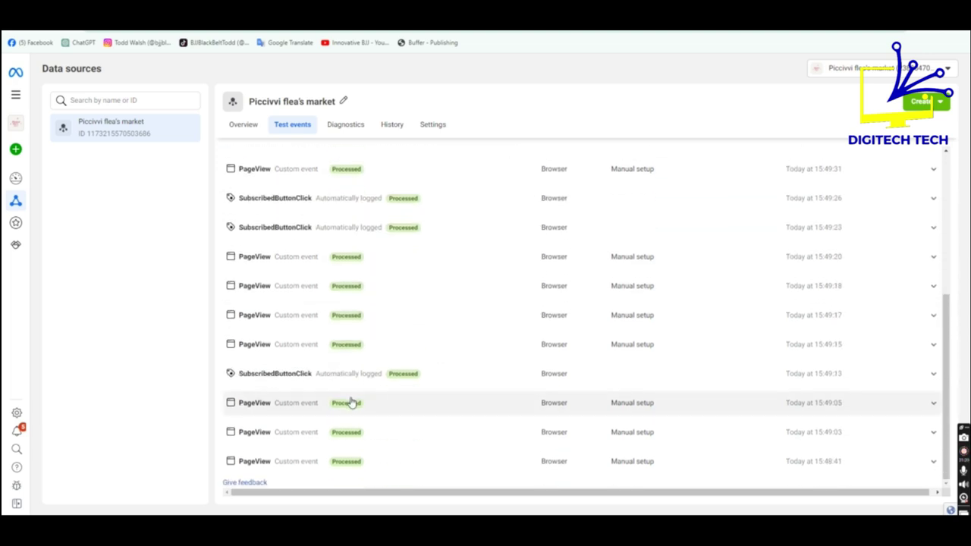
scroll(348, 402, "up", 3)
scroll(352, 406, "up", 3)
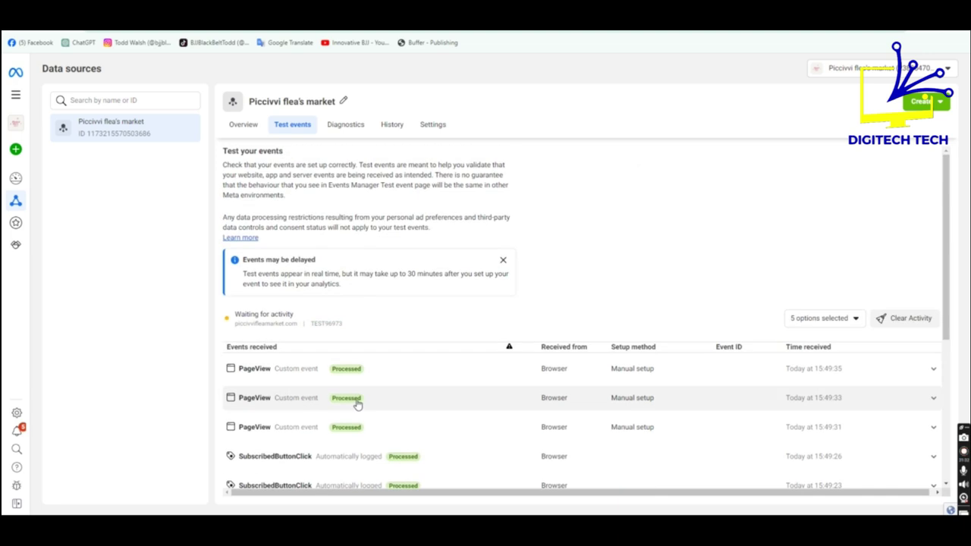
- From the dataset overview's events list, open the form for adding a custom conversion
left_click(243, 126)
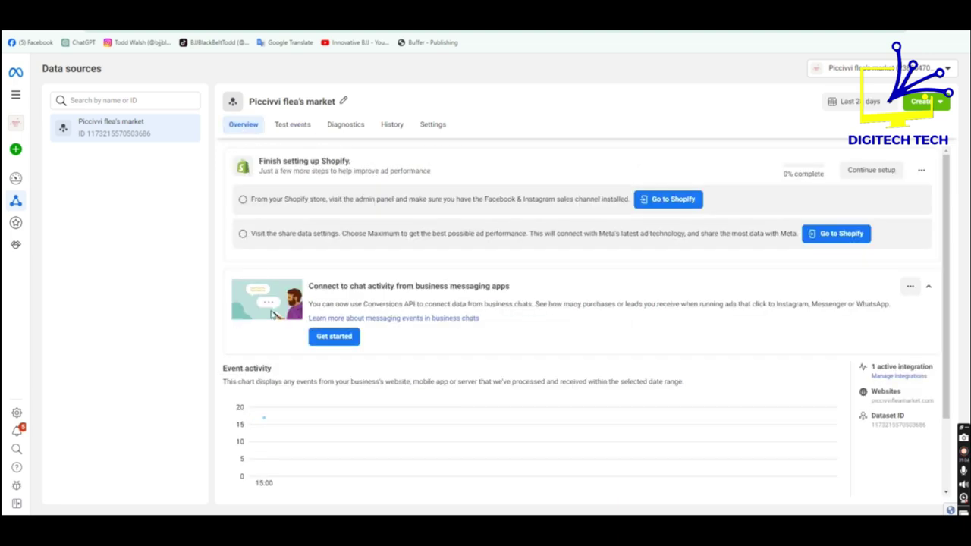
scroll(394, 399, "down", 2)
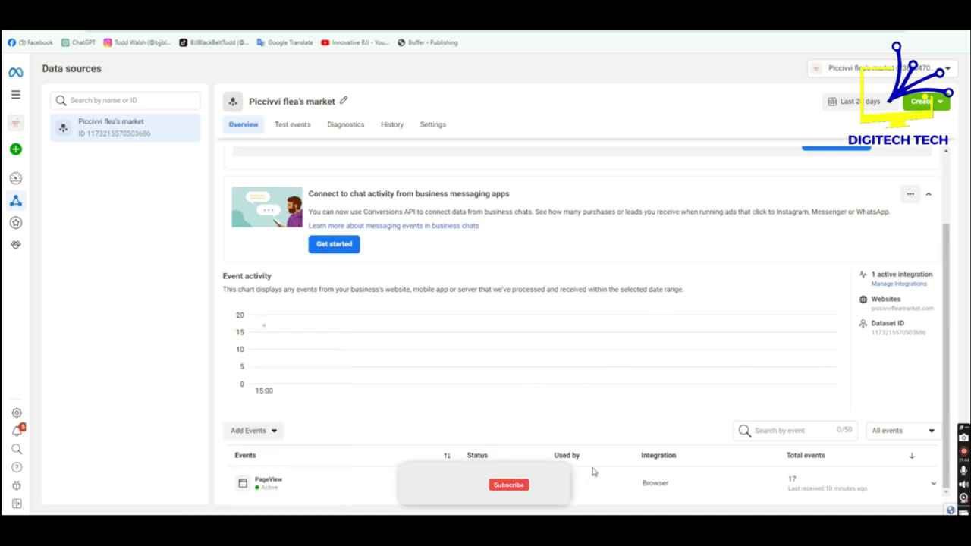
left_click(253, 430)
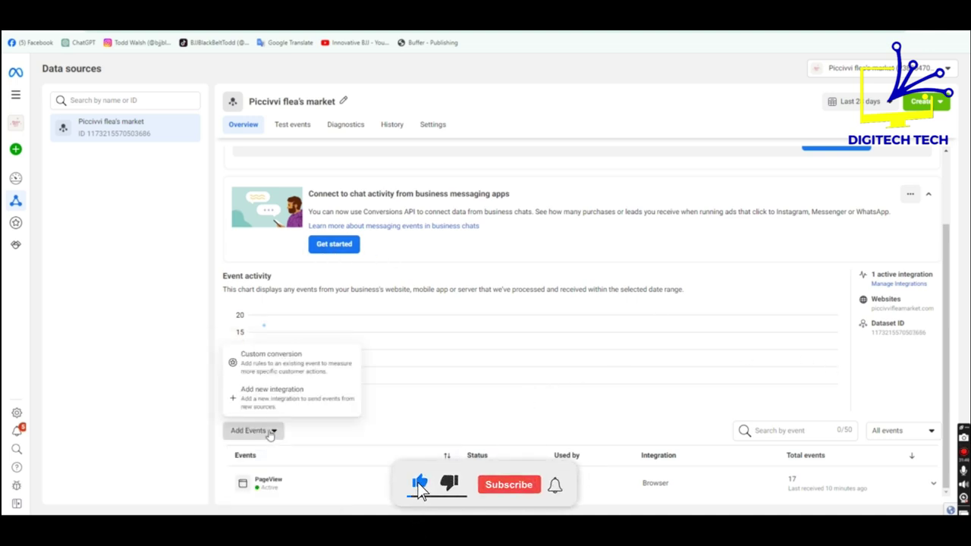
left_click(295, 368)
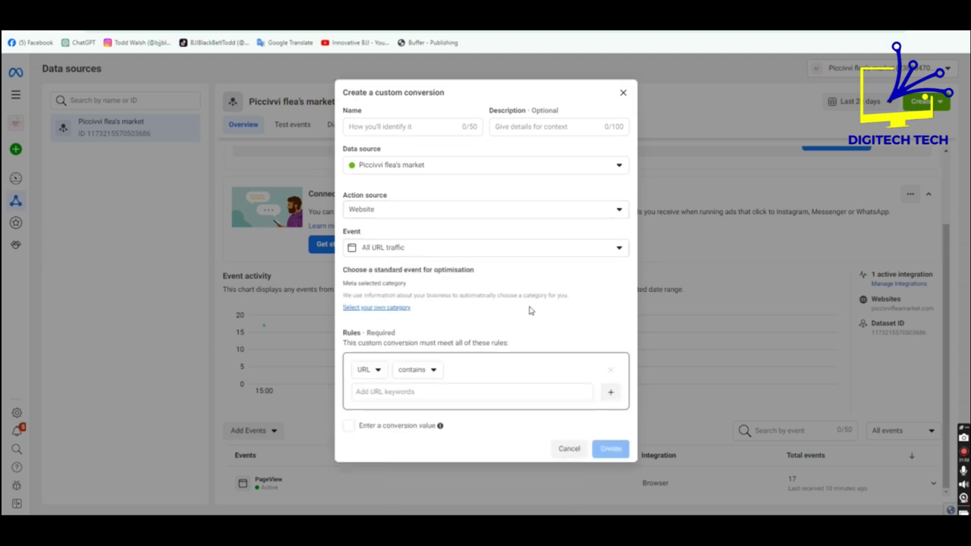
- Examine the custom conversion form's name, data source, action source, event and URL rule fields, and close it without creating anything
left_click(438, 128)
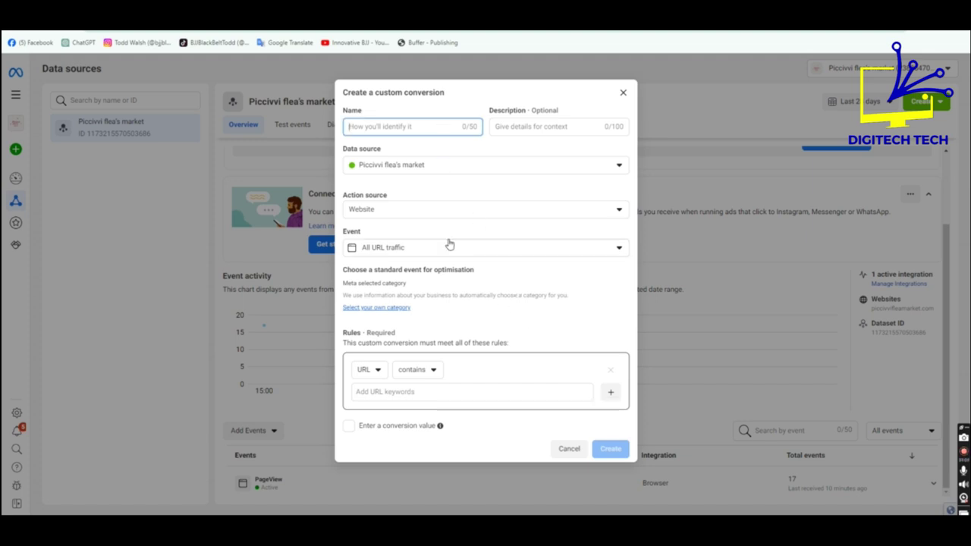
left_click(514, 170)
left_click(409, 225)
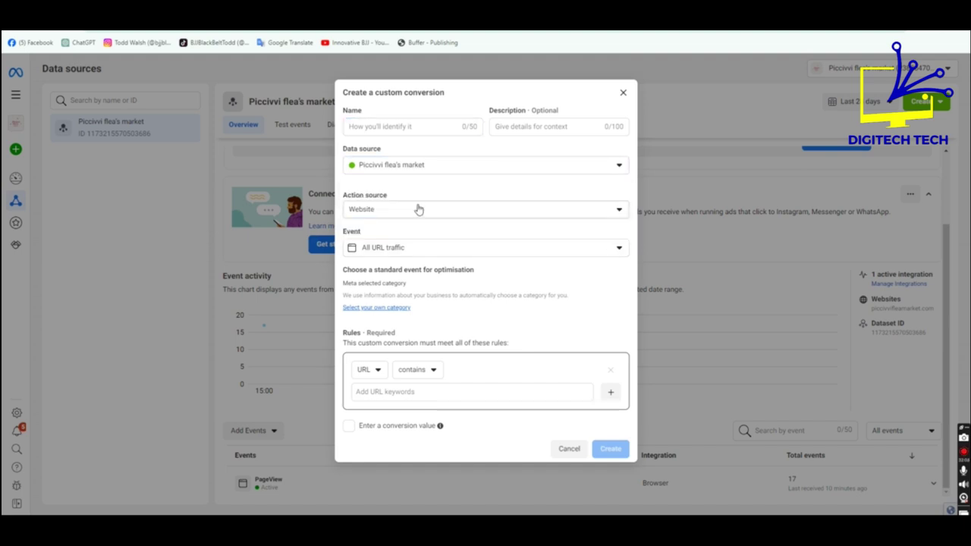
left_click(418, 209)
left_click(418, 210)
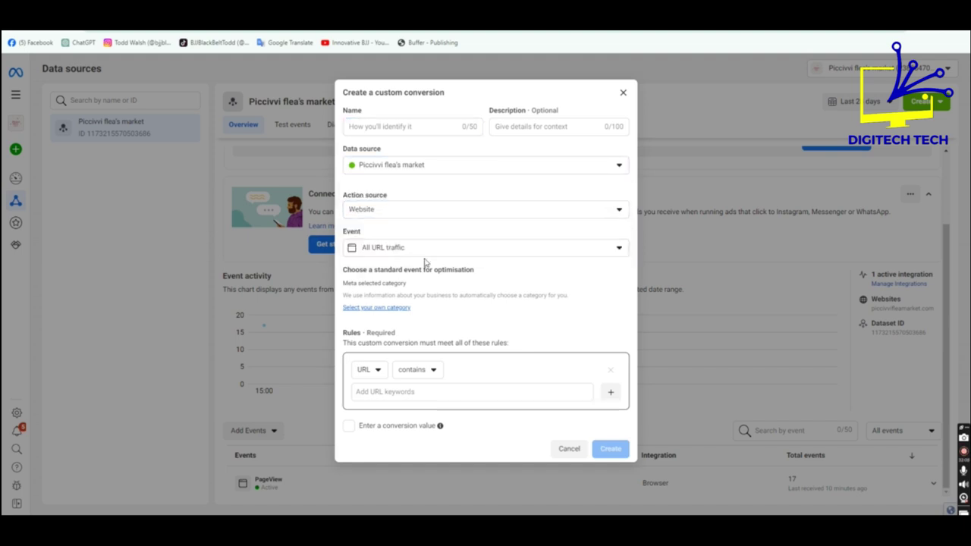
left_click(472, 249)
left_click(476, 307)
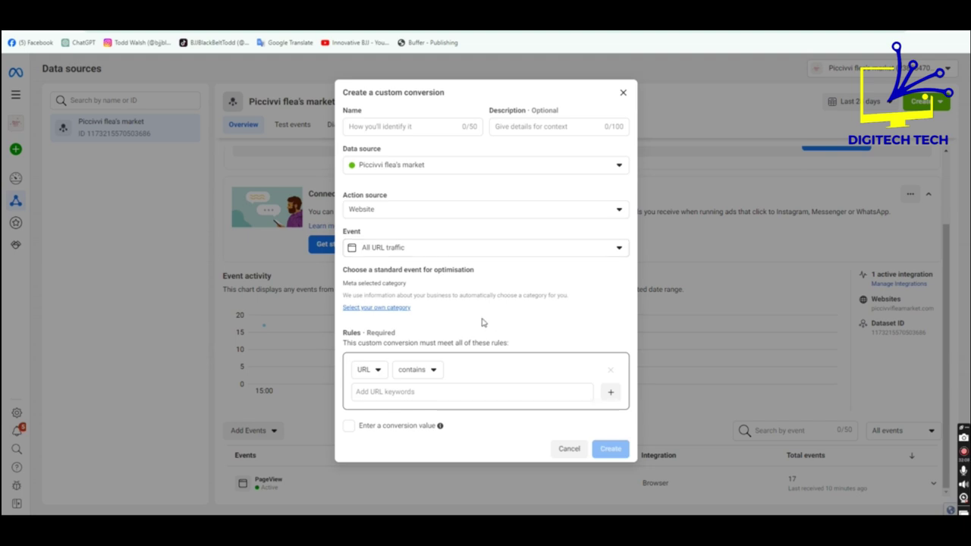
left_click(418, 393)
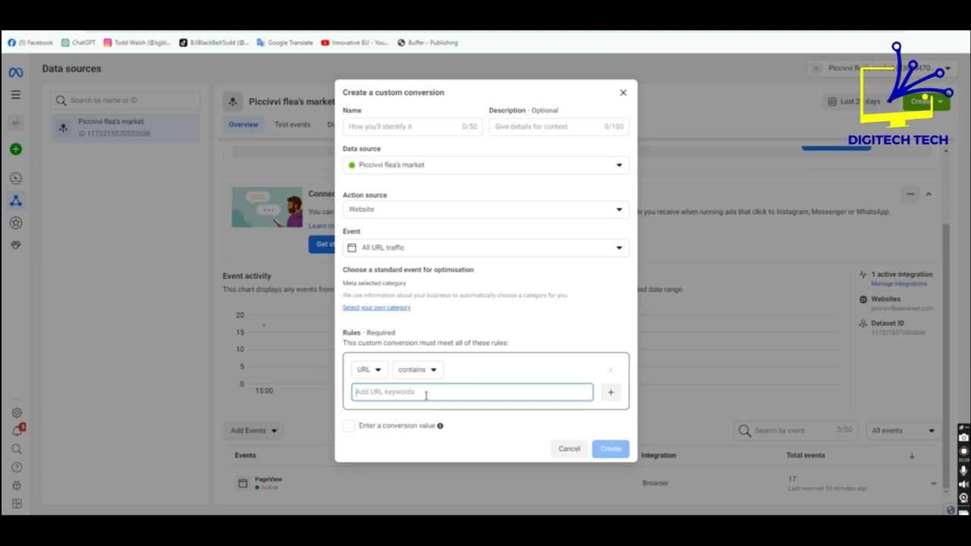
left_click(396, 125)
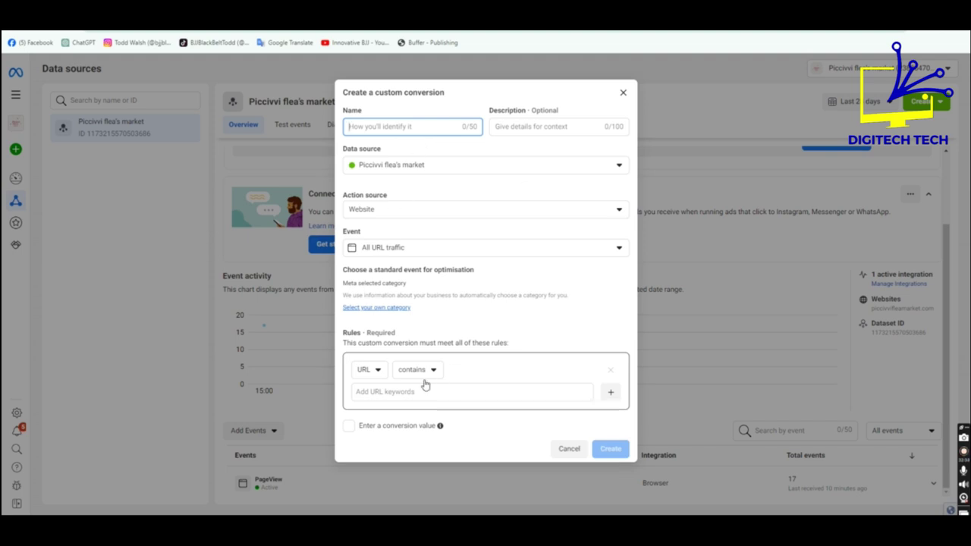
left_click(394, 392)
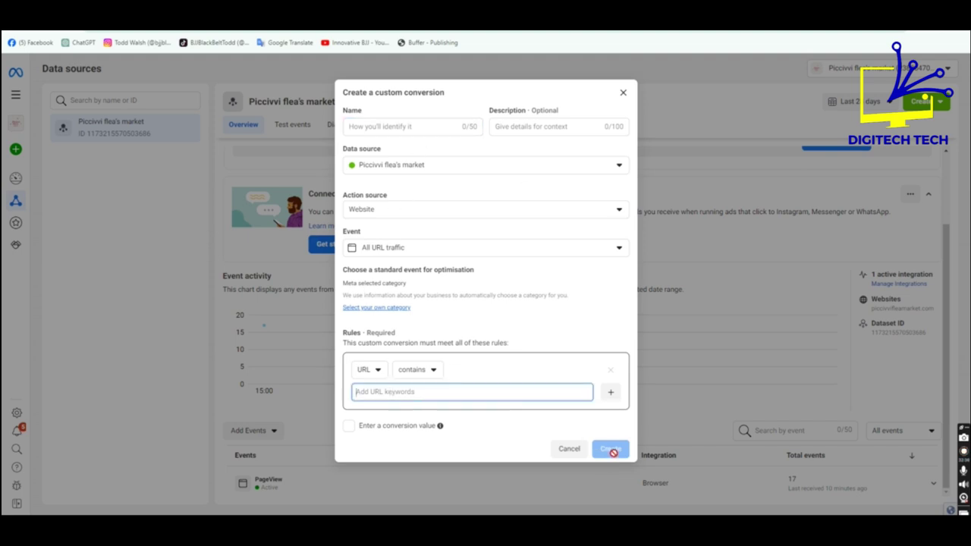
left_click(623, 92)
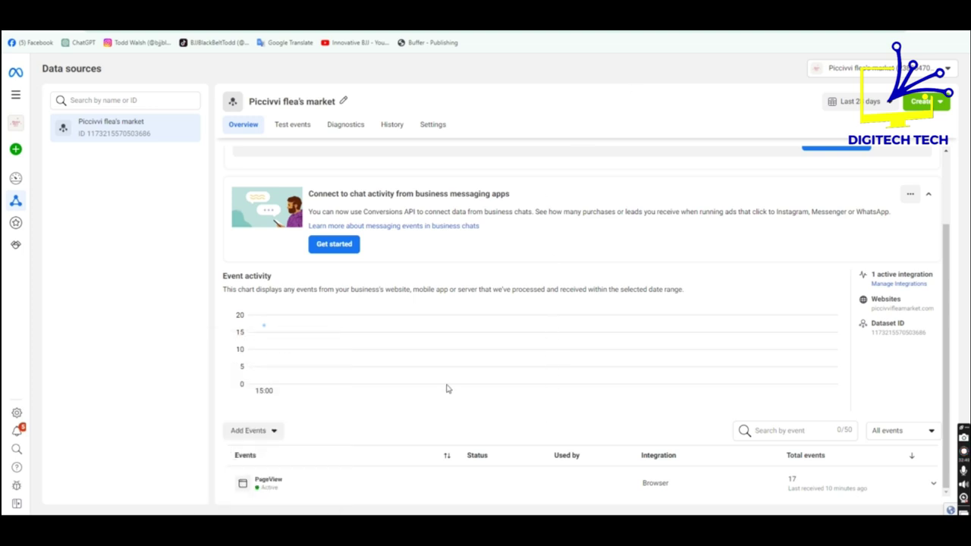
- Inspect the event activity chart's breakdown of received events by source
mouse_move(539, 336)
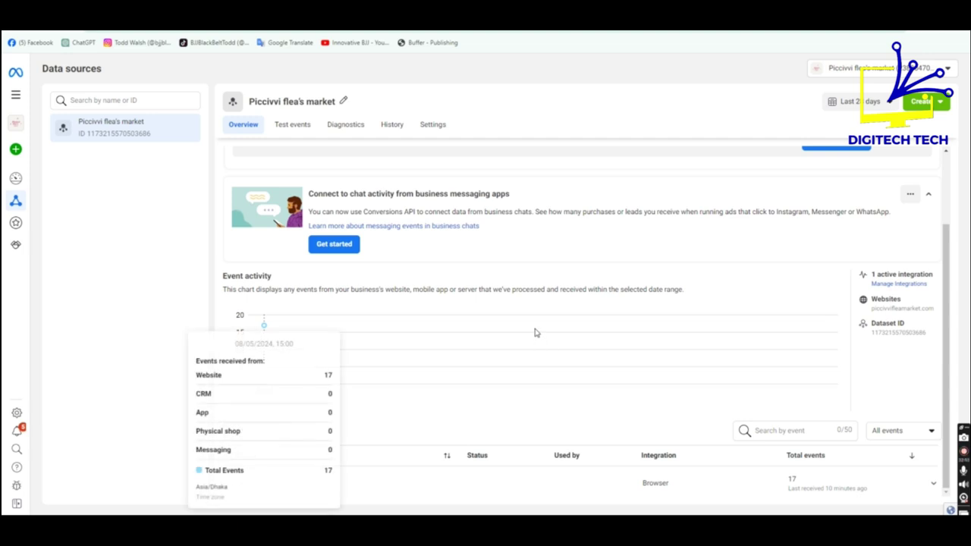
scroll(558, 288, "up", 2)
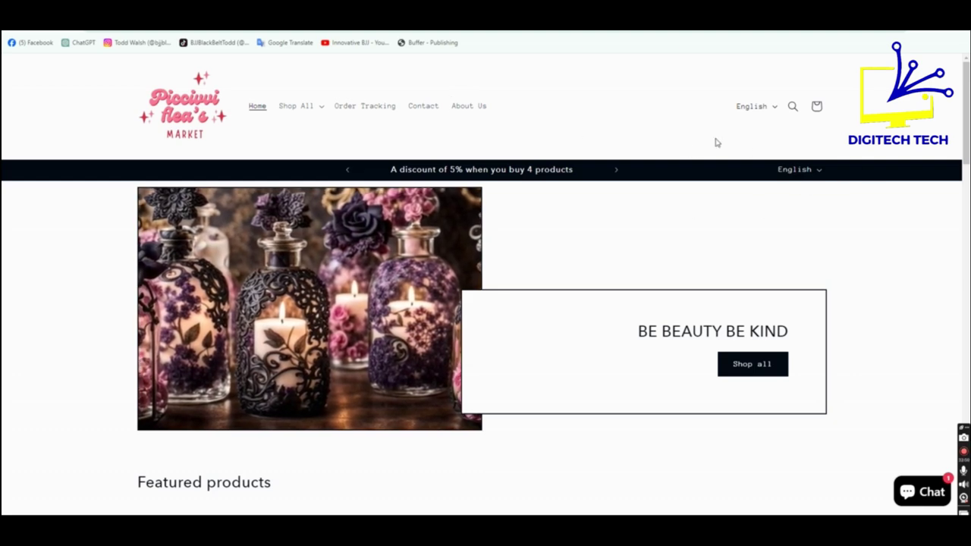
- On the store site, visit the Order Tracking and home pages, and go through the full collection to the Bemakai brush in natural bioplastic
left_click(339, 110)
left_click(261, 112)
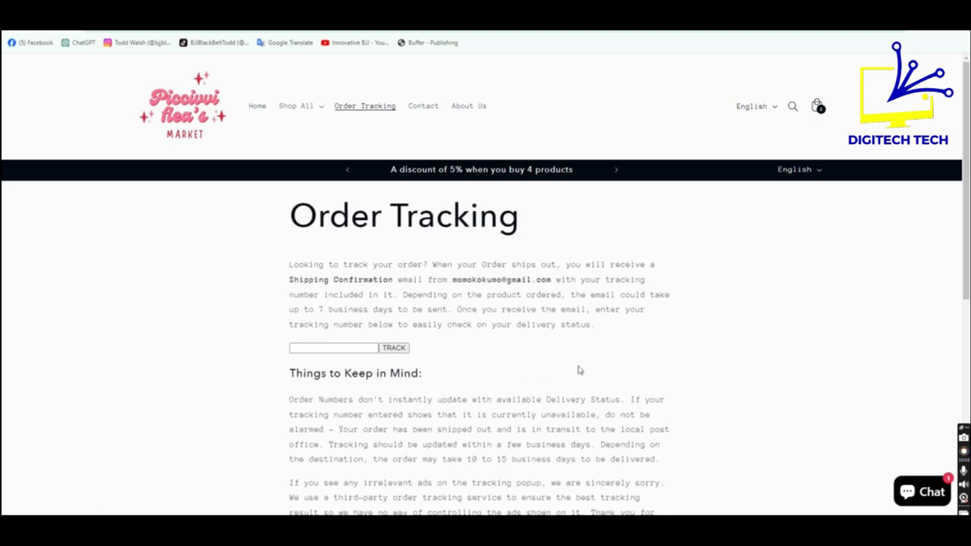
scroll(579, 371, "down", 2)
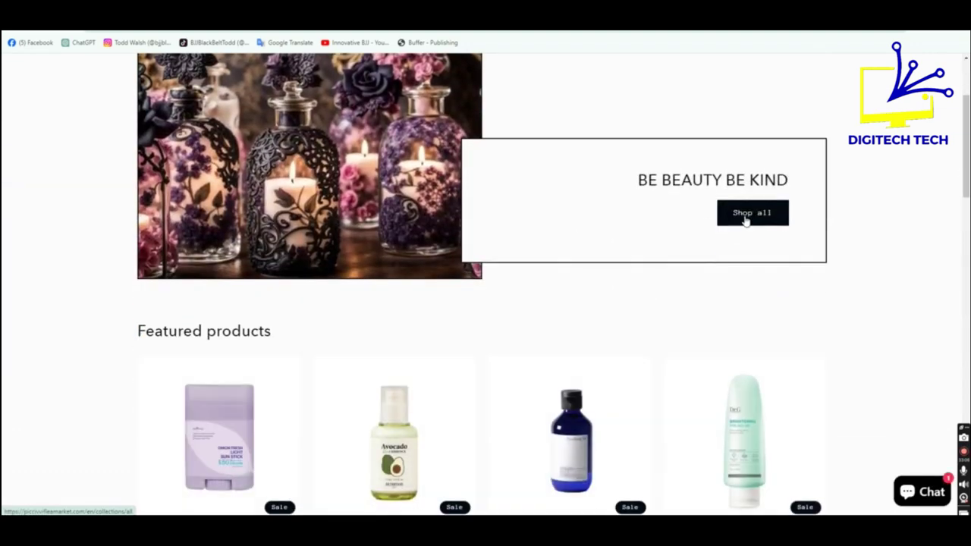
left_click(743, 219)
scroll(685, 280, "down", 3)
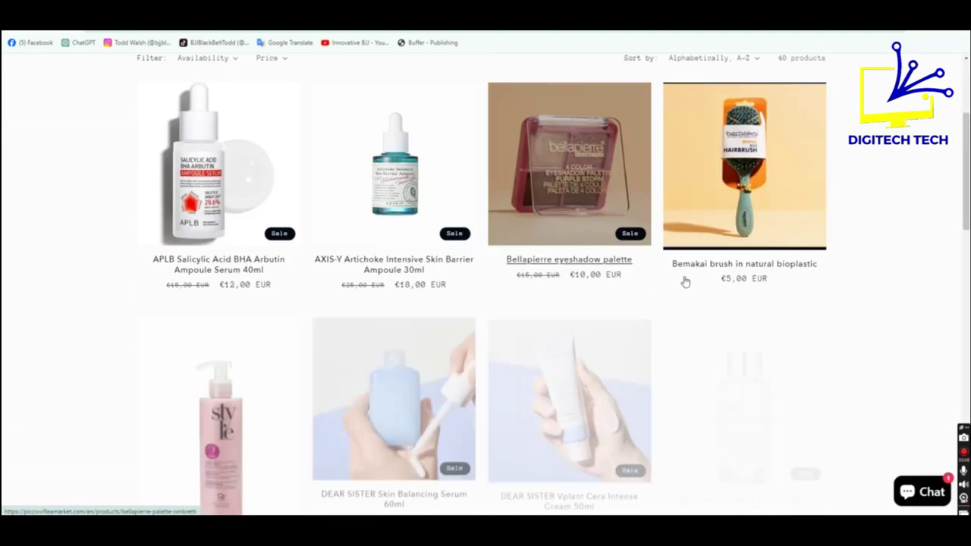
left_click(722, 172)
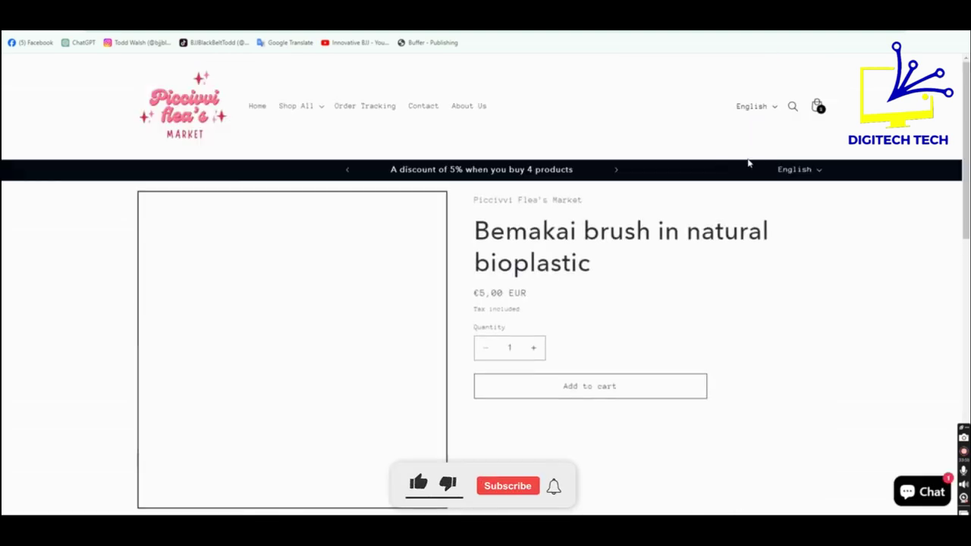
- Proceed from the store's cart to checkout and look through the checkout form
left_click(819, 108)
scroll(626, 281, "down", 3)
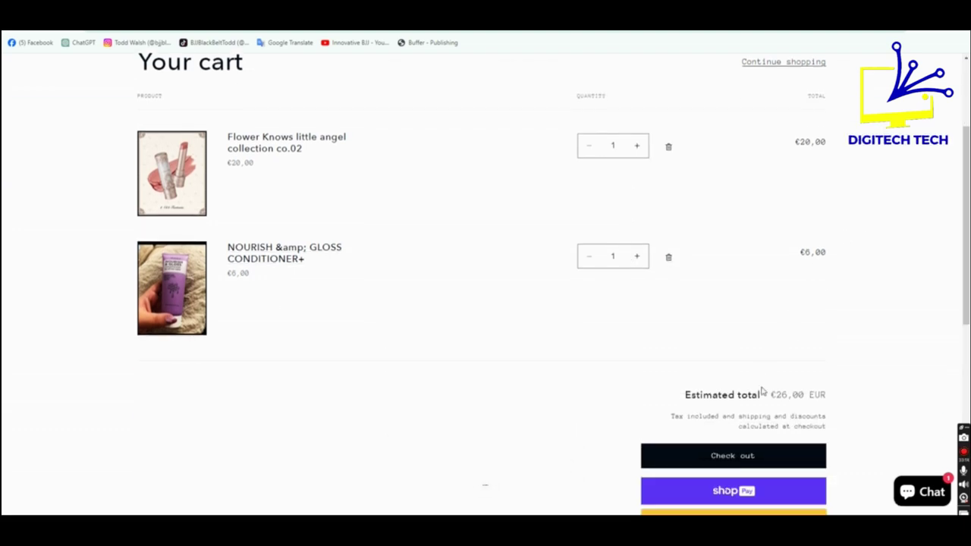
left_click(763, 456)
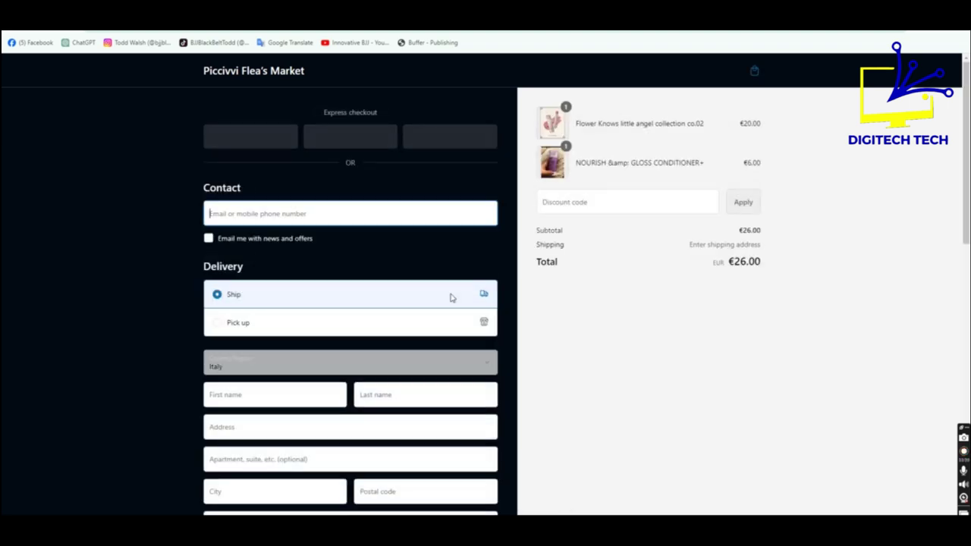
scroll(394, 374, "down", 7)
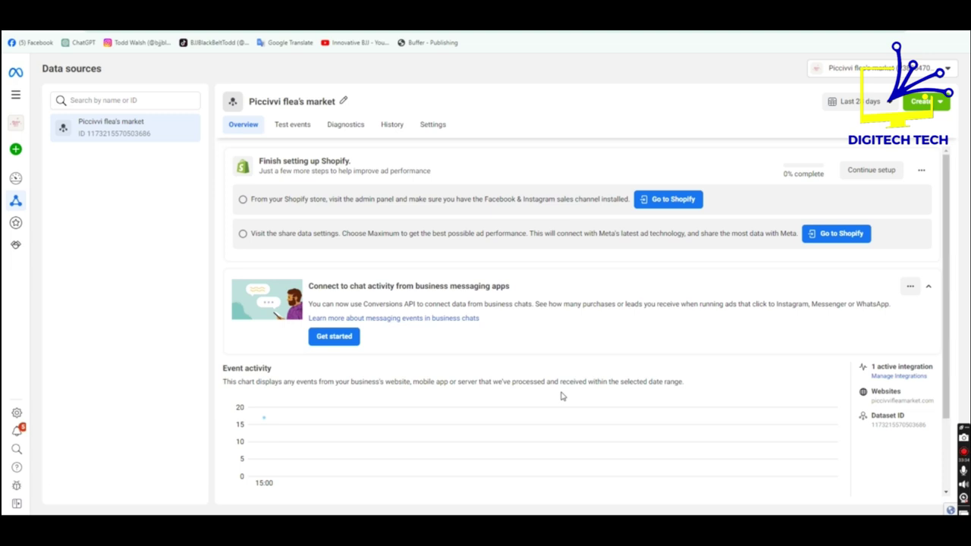
- In Meta Events Manager, expand the PageView event and open its detailed view
scroll(531, 438, "down", 1)
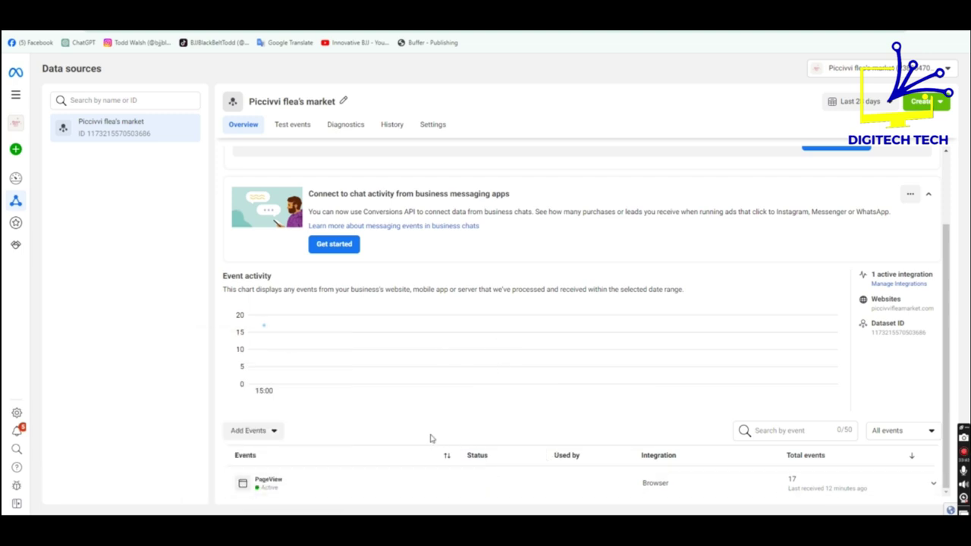
left_click(285, 489)
scroll(460, 477, "down", 2)
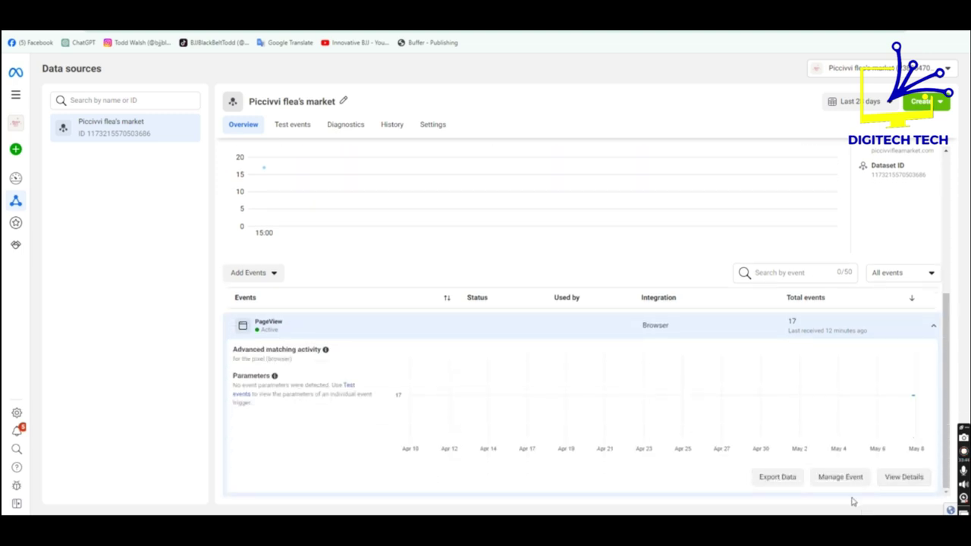
left_click(913, 481)
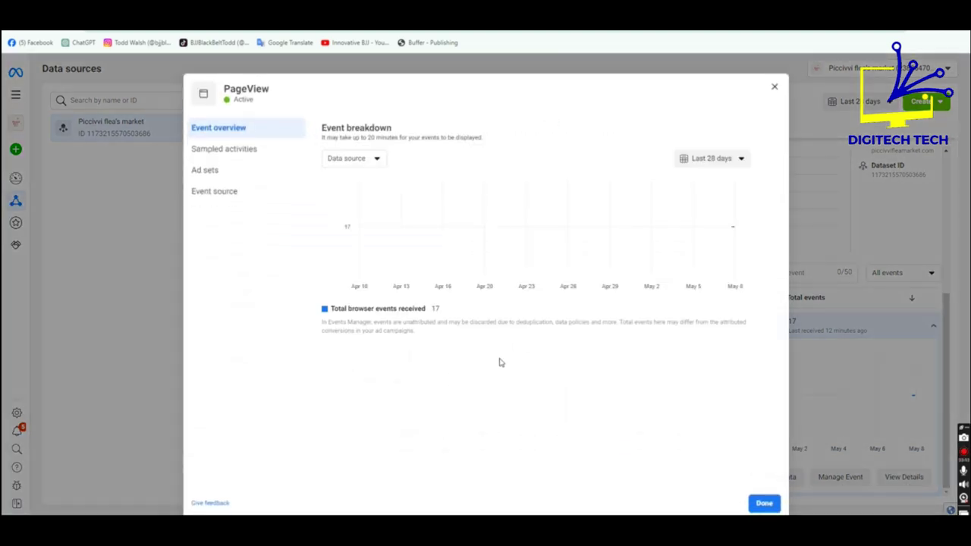
- Review the PageView event's breakdown options, sampled activities, ad sets and event source
left_click(378, 158)
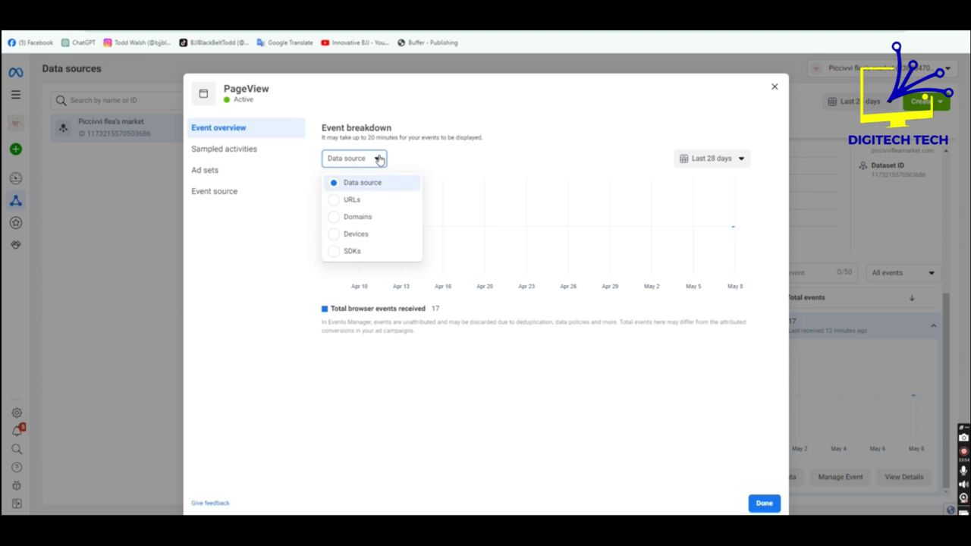
left_click(245, 182)
left_click(218, 158)
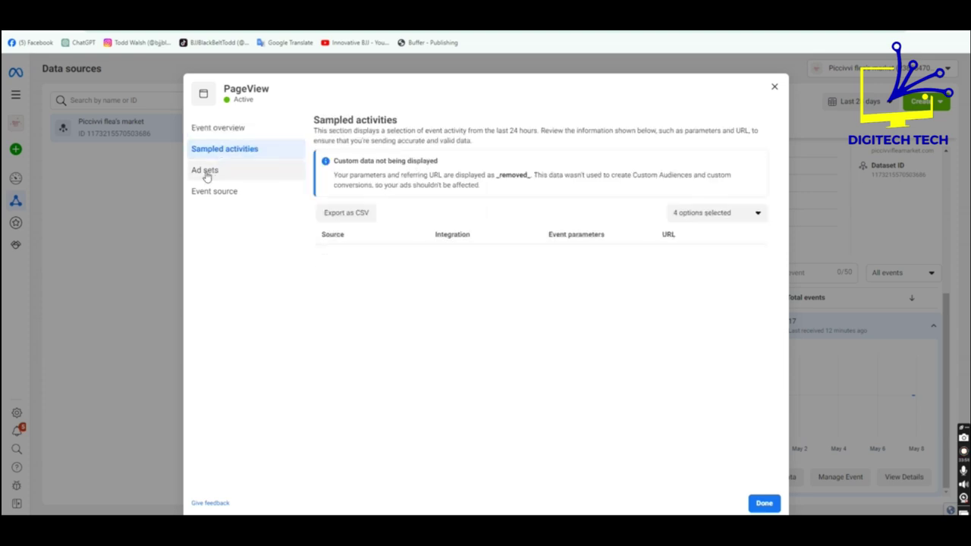
left_click(205, 174)
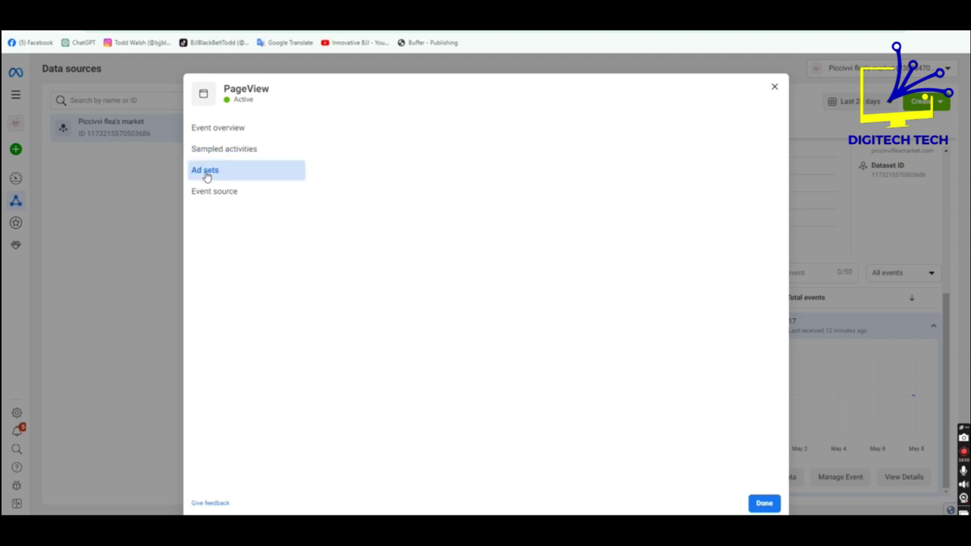
left_click(212, 198)
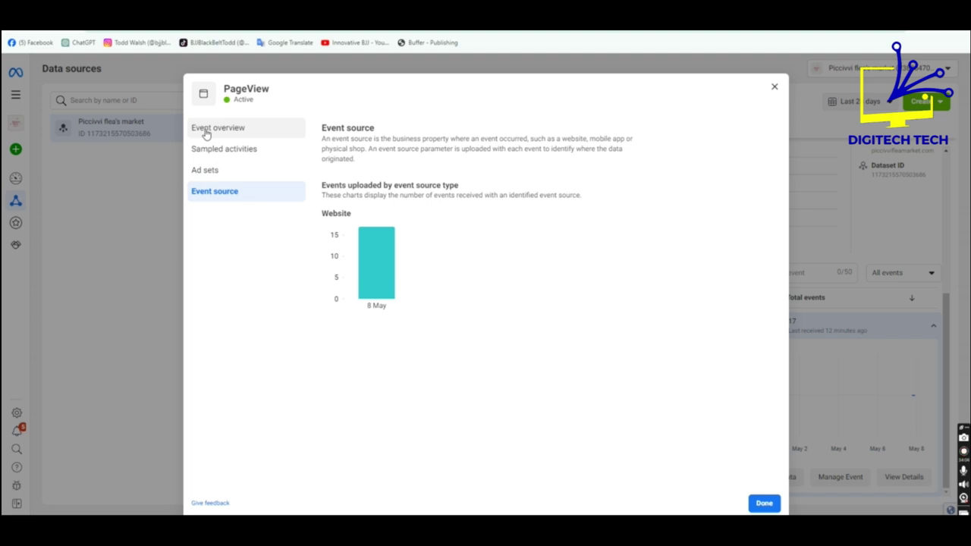
- Close the PageView details, then check the event's management options and the linked pixel documentation
left_click(206, 135)
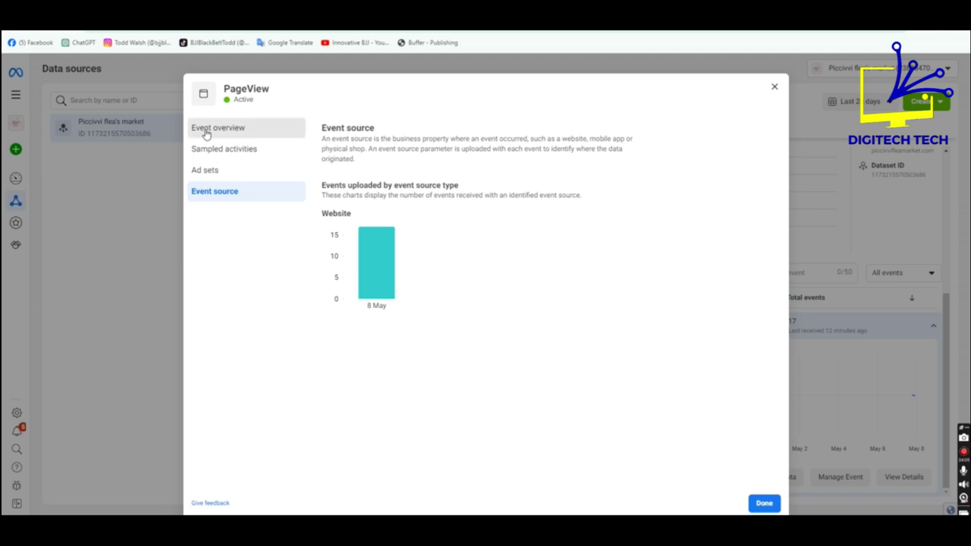
left_click(764, 504)
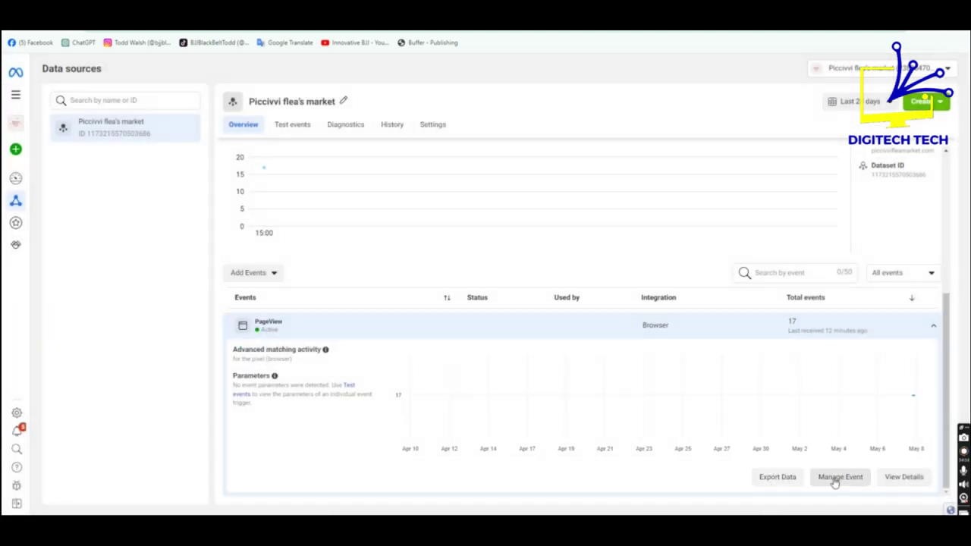
left_click(833, 479)
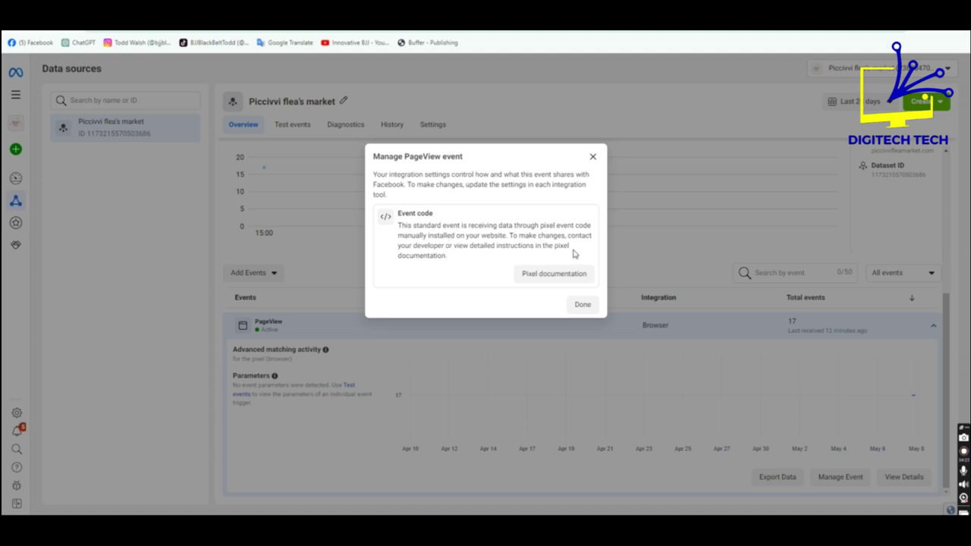
left_click(552, 276)
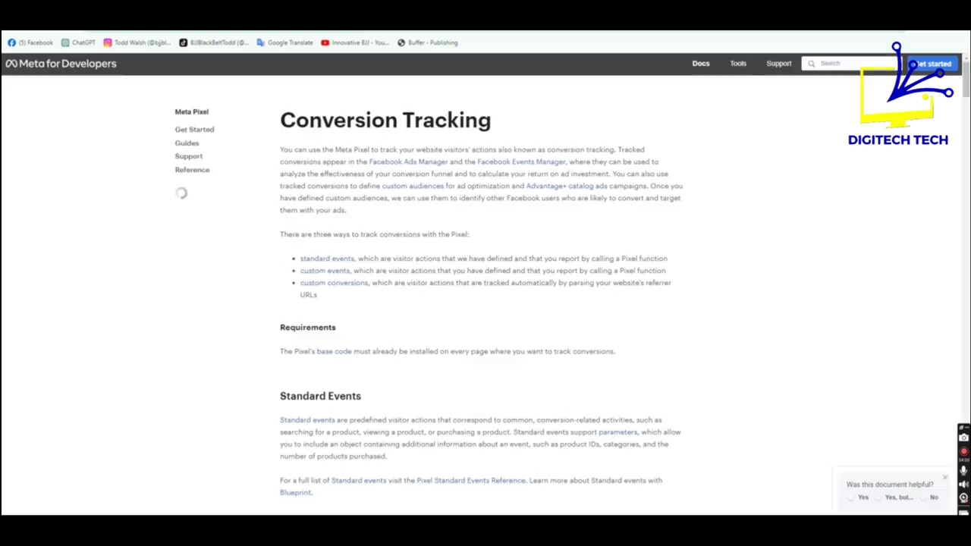
key("ctrl+w")
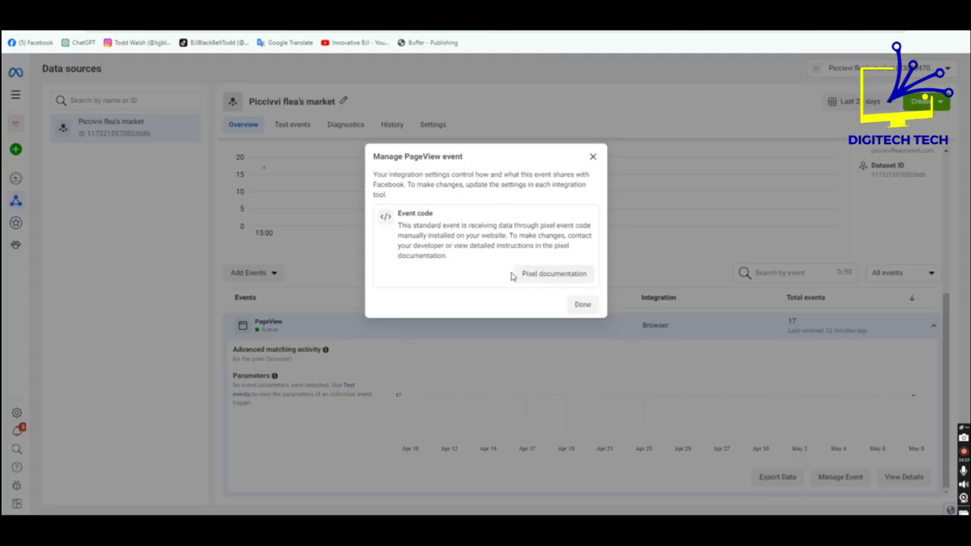
left_click(582, 304)
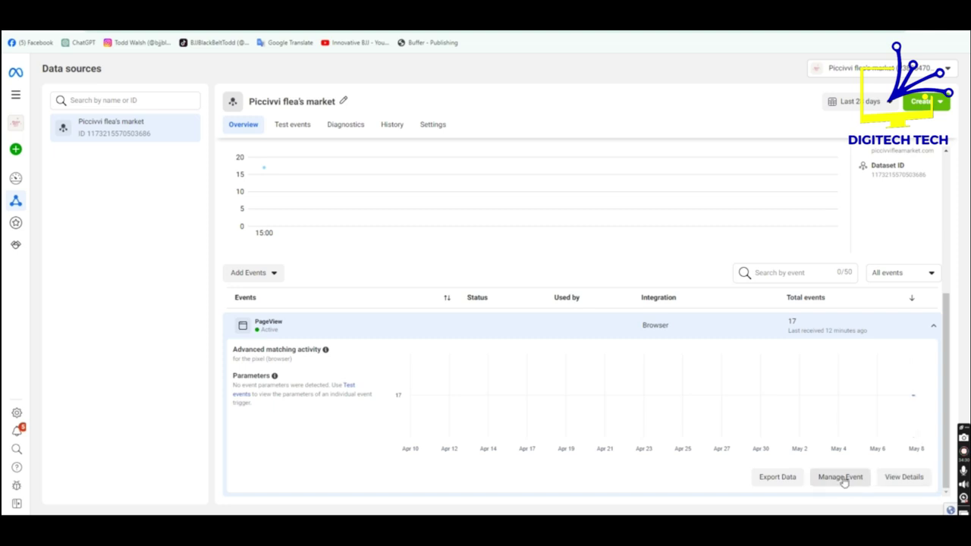
- Open the Events Manager overview and view the list of all events received for Piccivvi flea's market
left_click(42, 182)
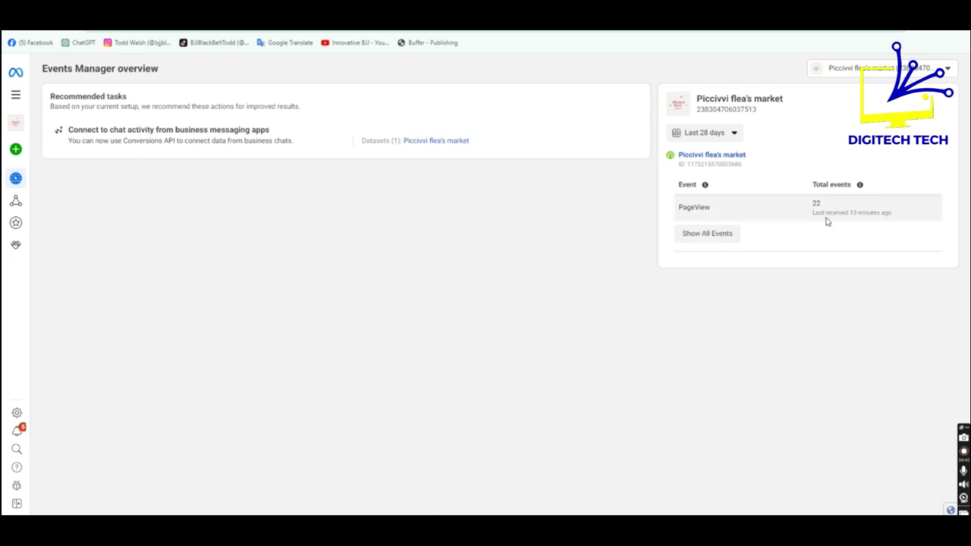
left_click(705, 233)
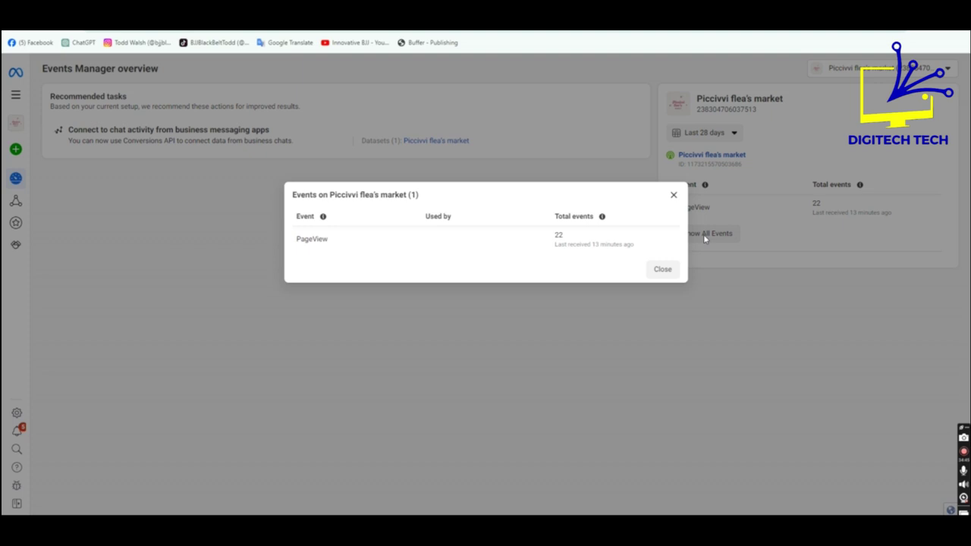
left_click(658, 267)
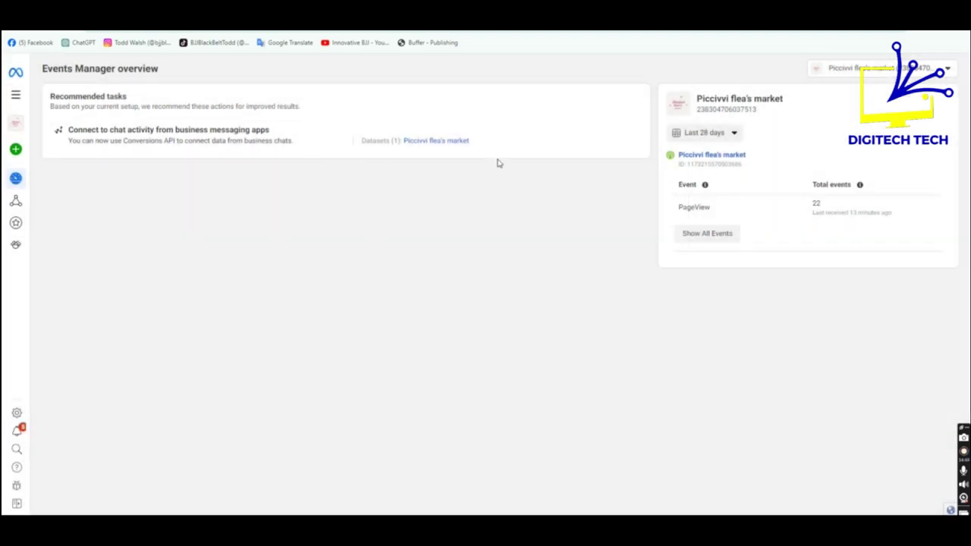
- Open the Piccivvi flea's market dataset and examine its event activity, event type filter options and PageView entry
left_click(437, 143)
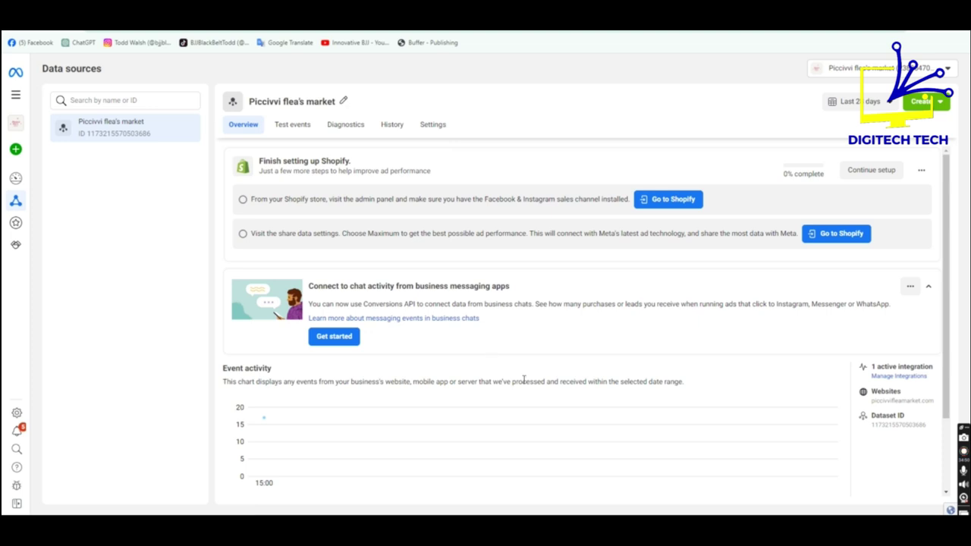
scroll(529, 433, "down", 2)
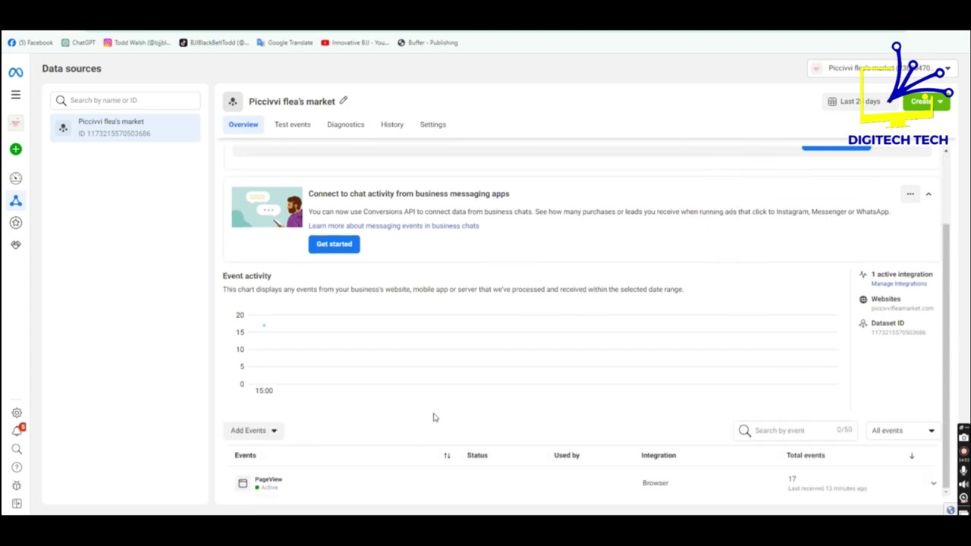
scroll(445, 418, "up", 2)
scroll(701, 385, "down", 2)
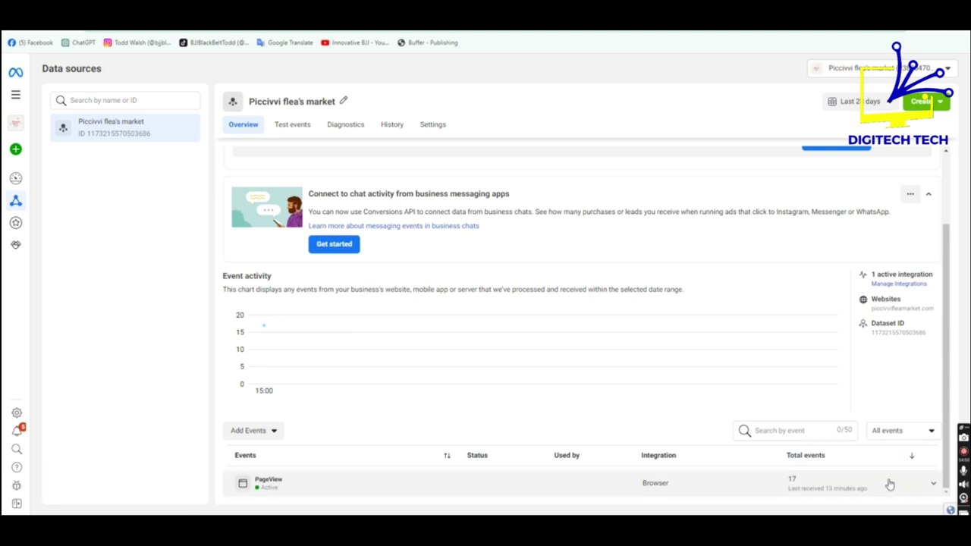
left_click(928, 432)
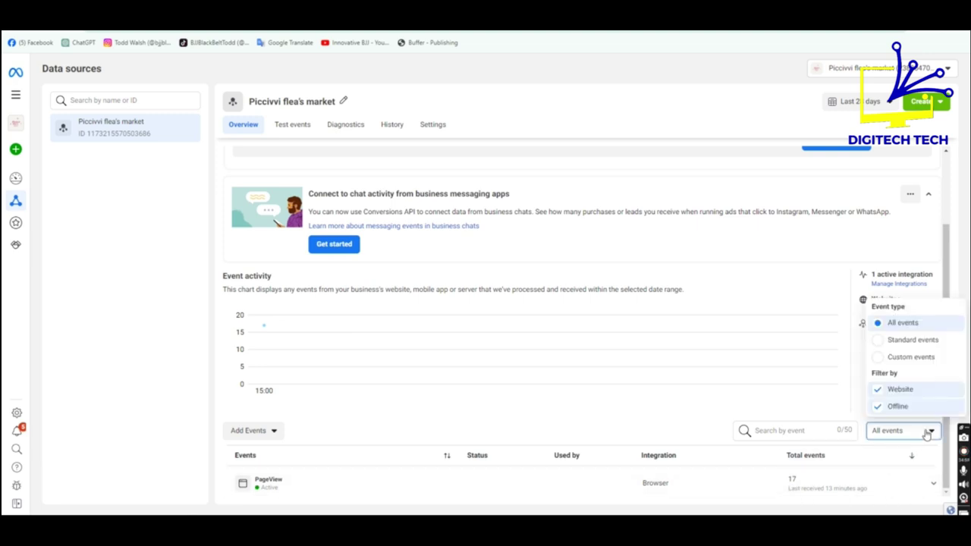
left_click(927, 433)
left_click(799, 491)
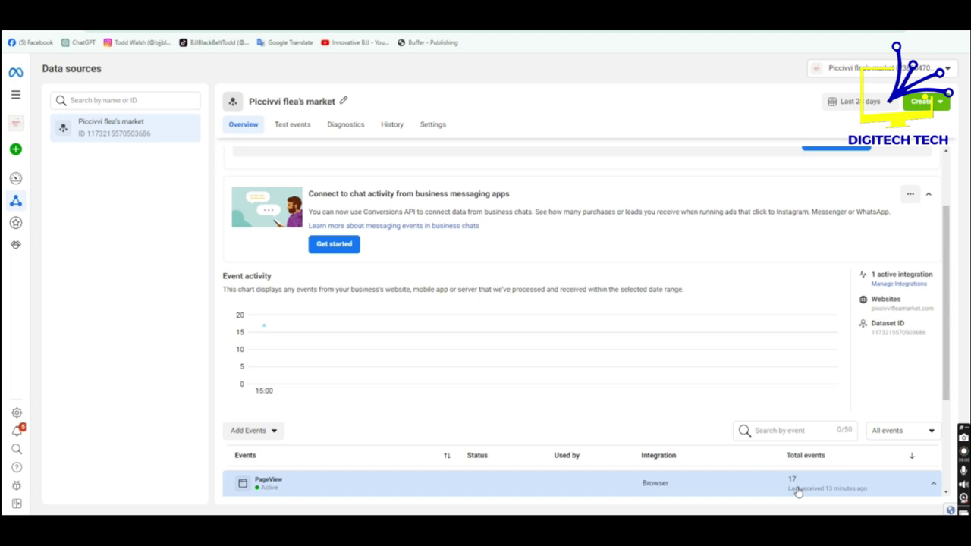
left_click(795, 490)
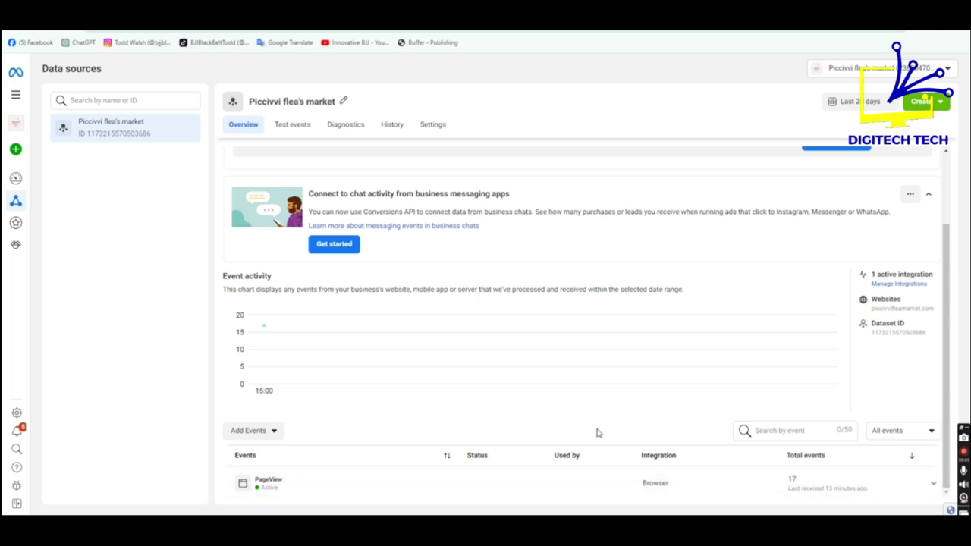
left_click(908, 285)
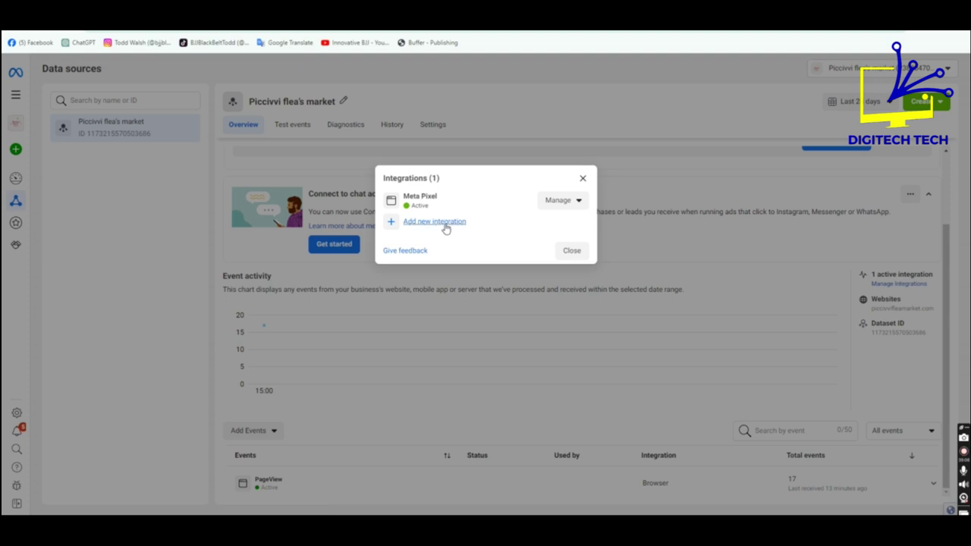
left_click(574, 202)
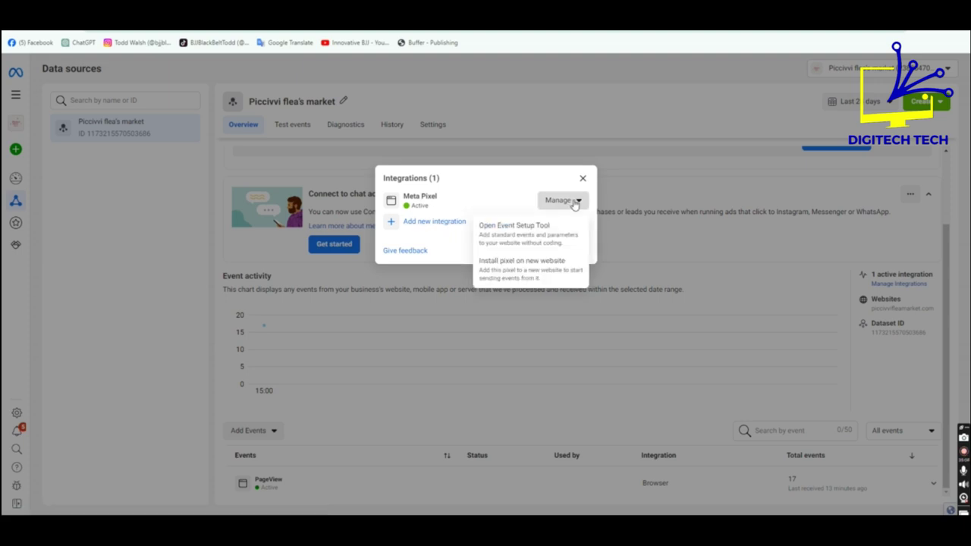
left_click(529, 237)
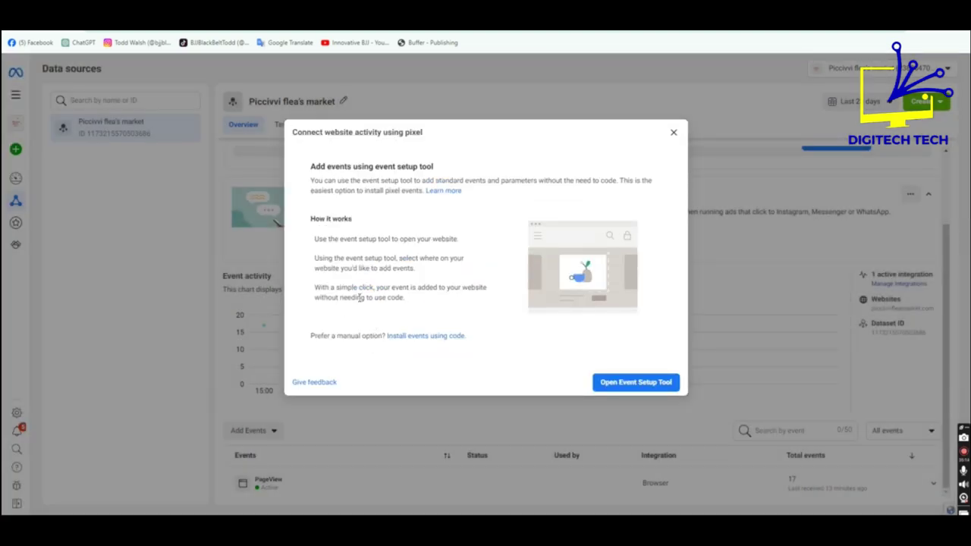
left_click(616, 381)
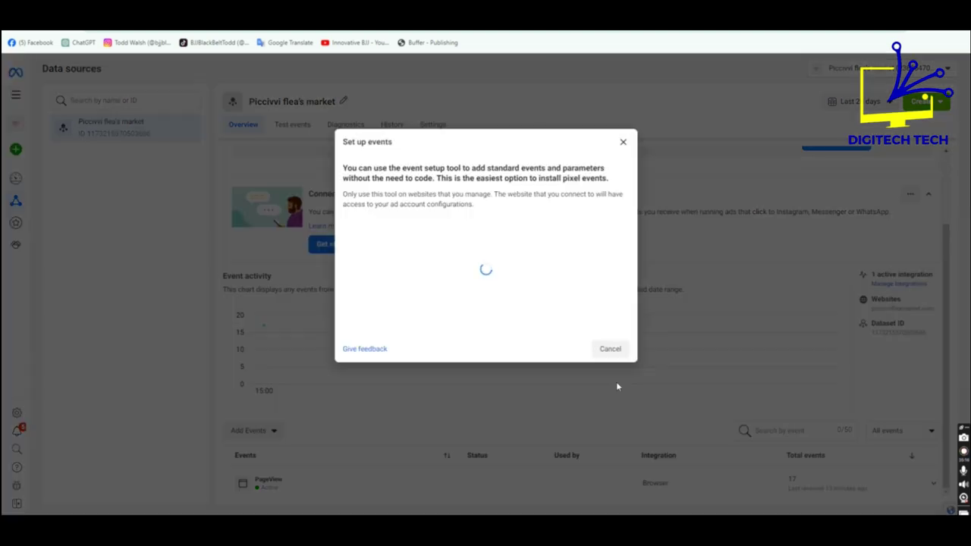
left_click(463, 259)
right_click(463, 260)
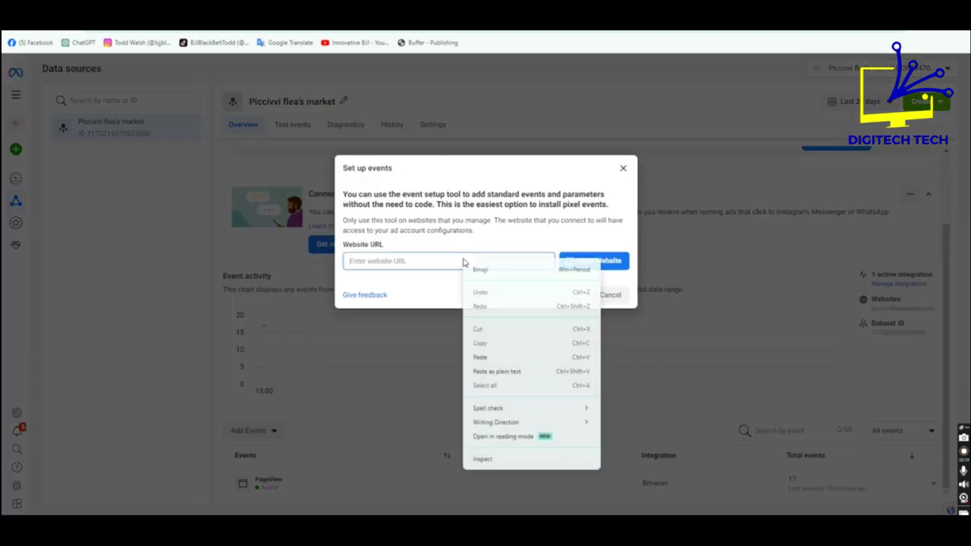
left_click(480, 357)
left_click(575, 261)
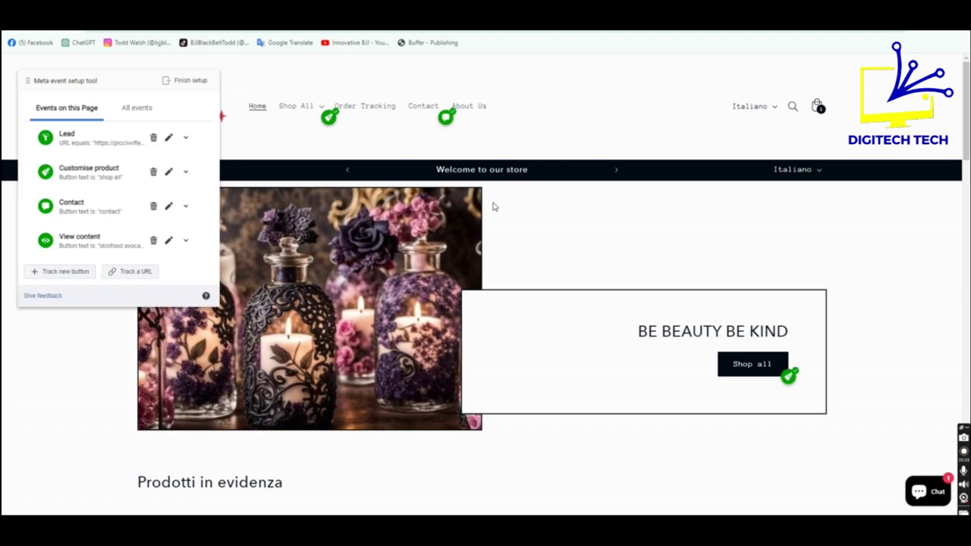
- Review the events configured on the store's home page, then return to Events Manager and dismiss the event setup dialog
scroll(87, 189, "down", 2)
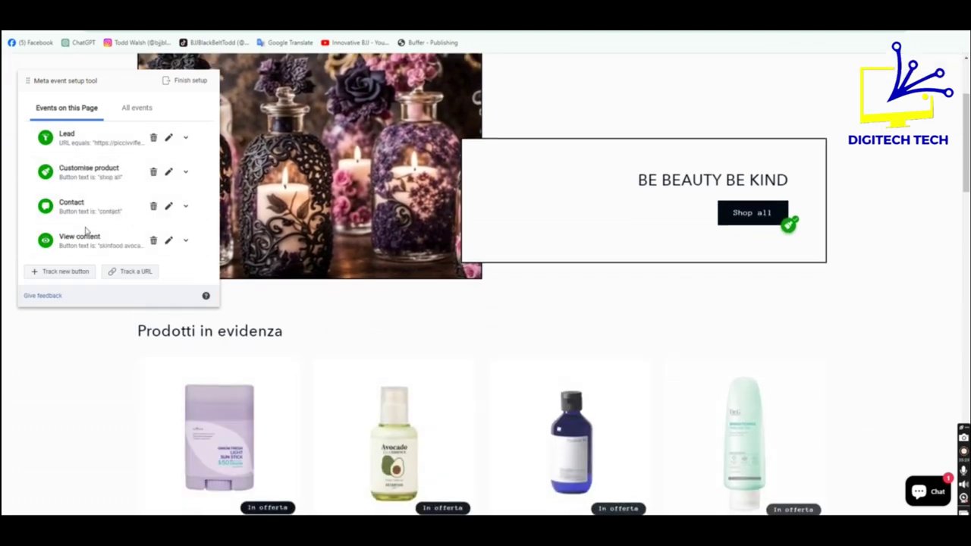
scroll(87, 232, "up", 2)
scroll(81, 219, "down", 3)
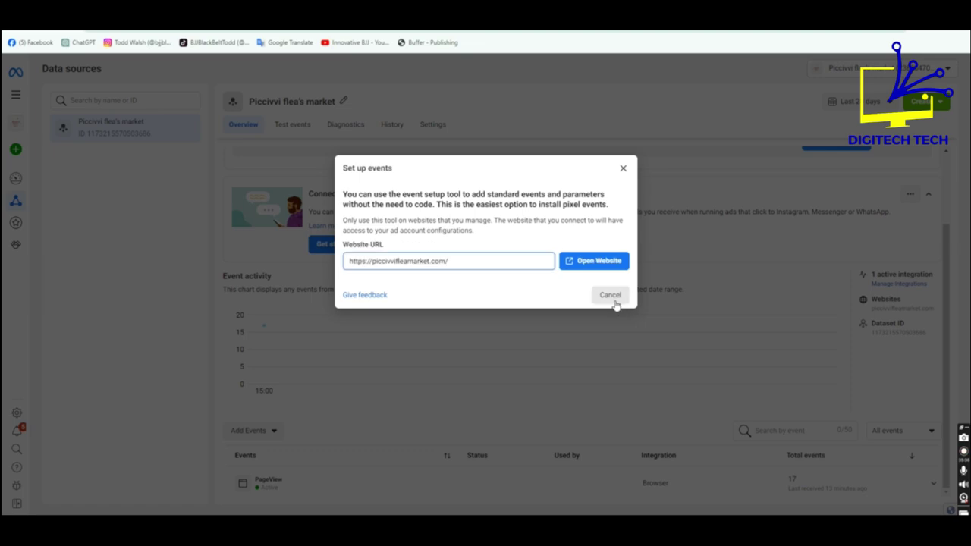
left_click(611, 295)
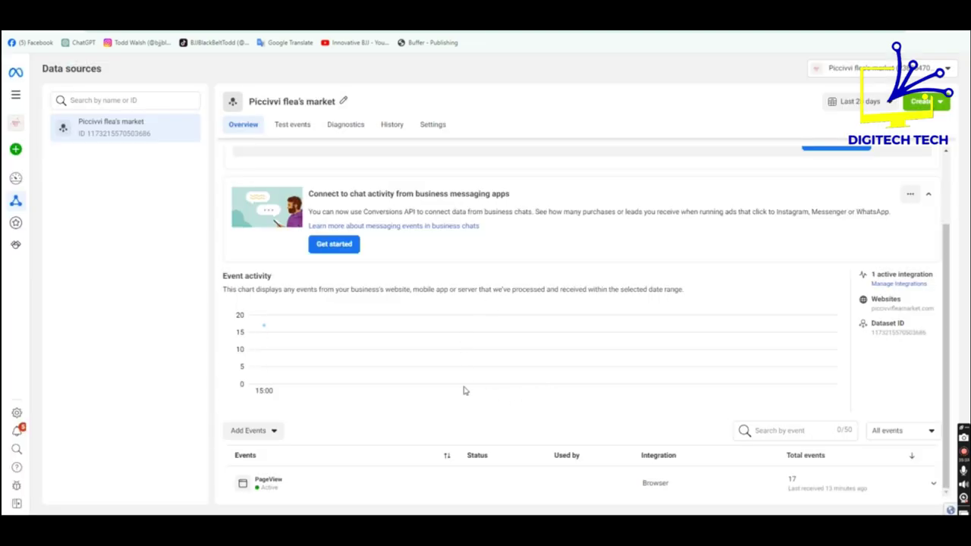
scroll(512, 321, "up", 2)
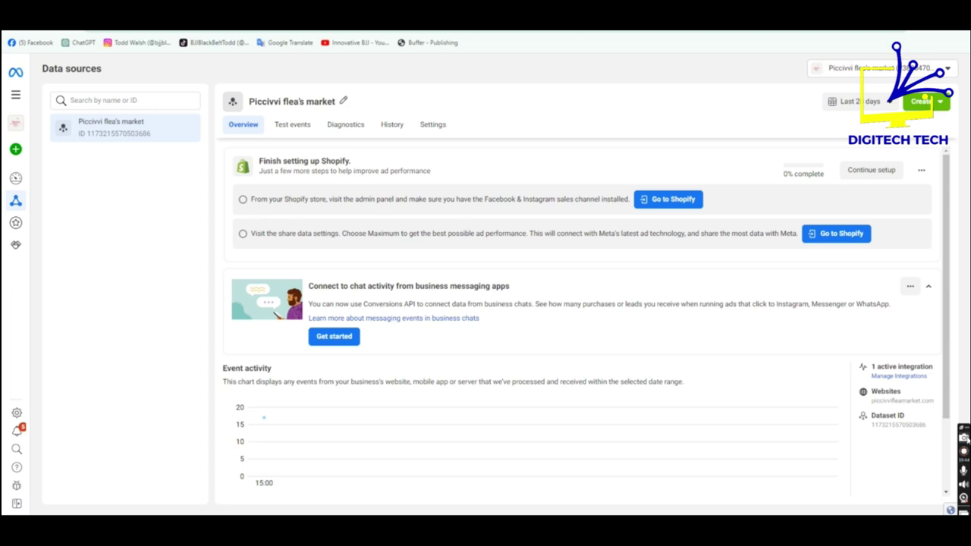
- Switch to Meta Business settings and open the Domains page under Brand safety and suitability
scroll(620, 342, "down", 2)
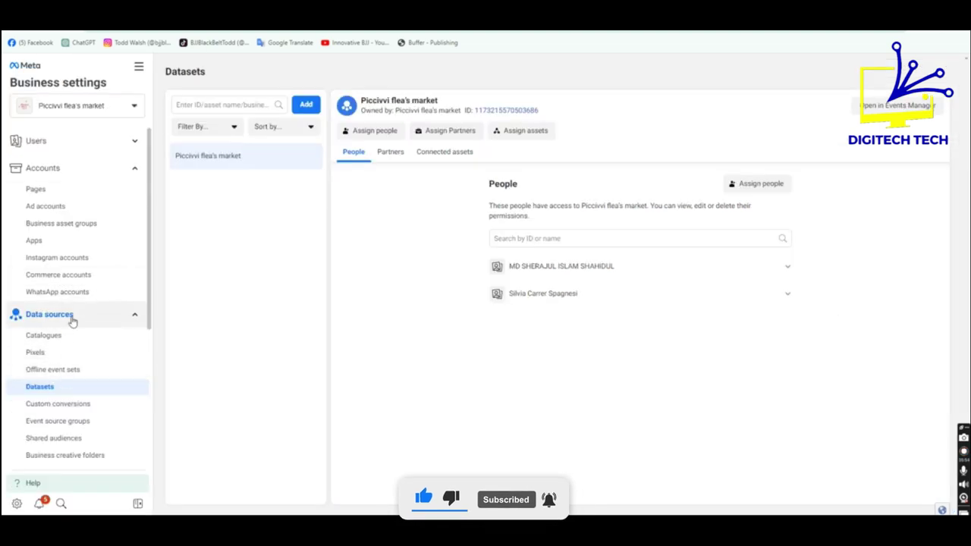
scroll(73, 421, "down", 2)
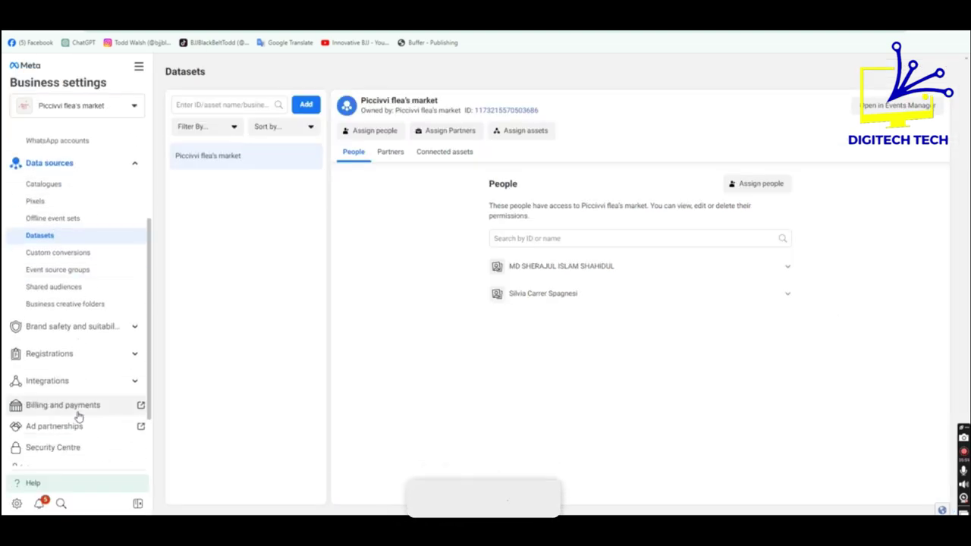
left_click(65, 330)
left_click(45, 348)
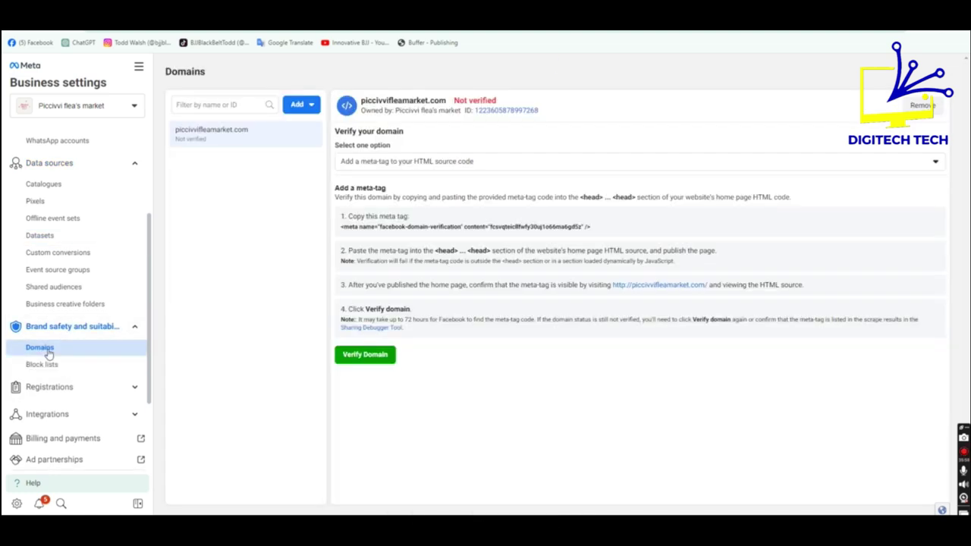
- Try to verify the piccivvifleamarket.com domain by meta-tag, reload the page and submit the verification again
left_click(378, 362)
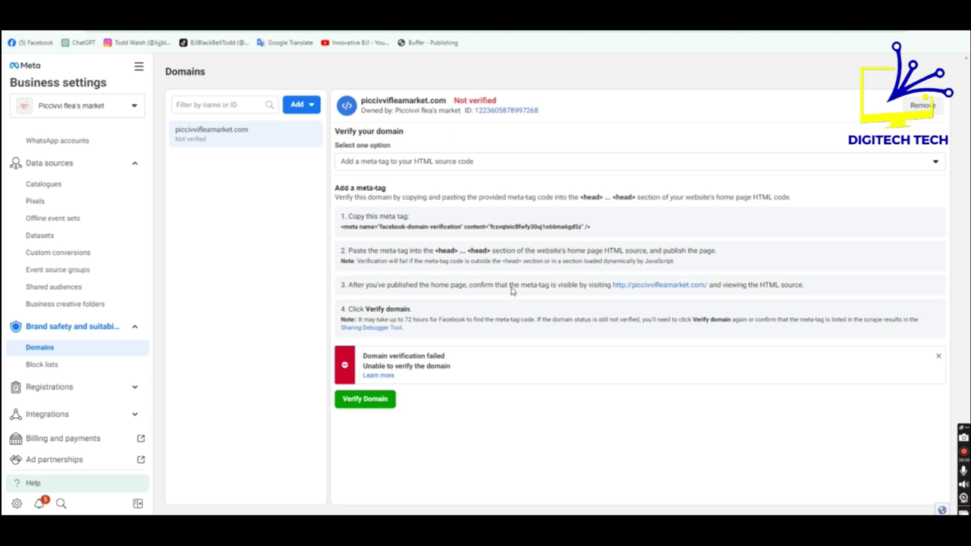
key("F5")
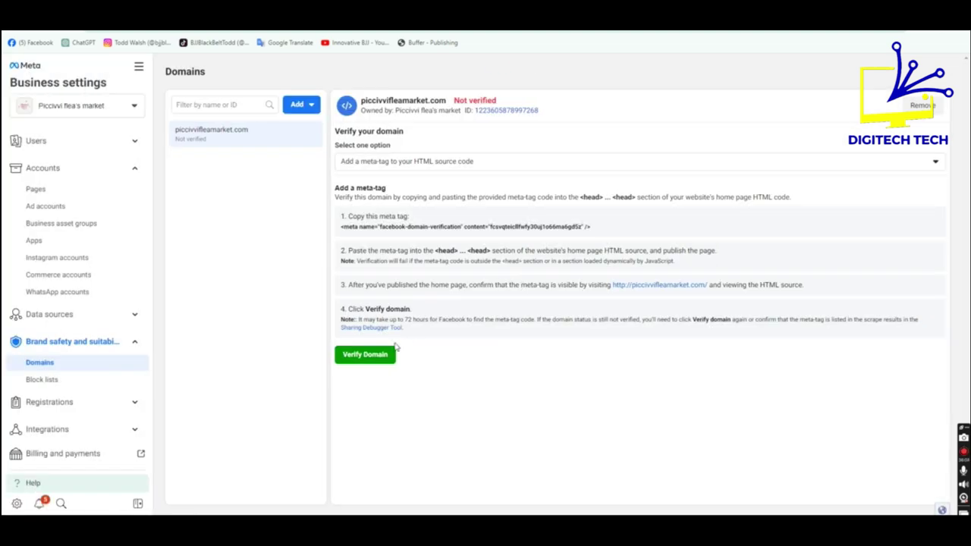
left_click(360, 363)
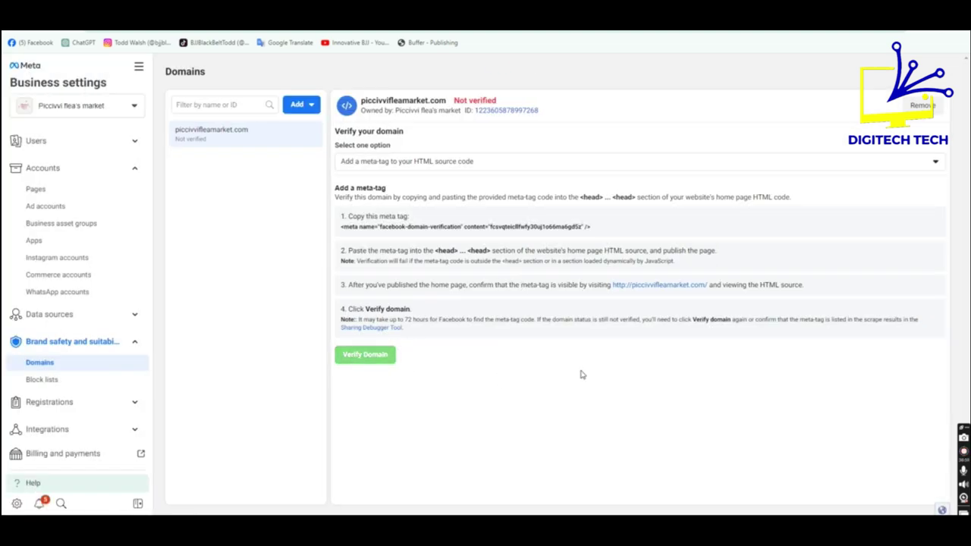